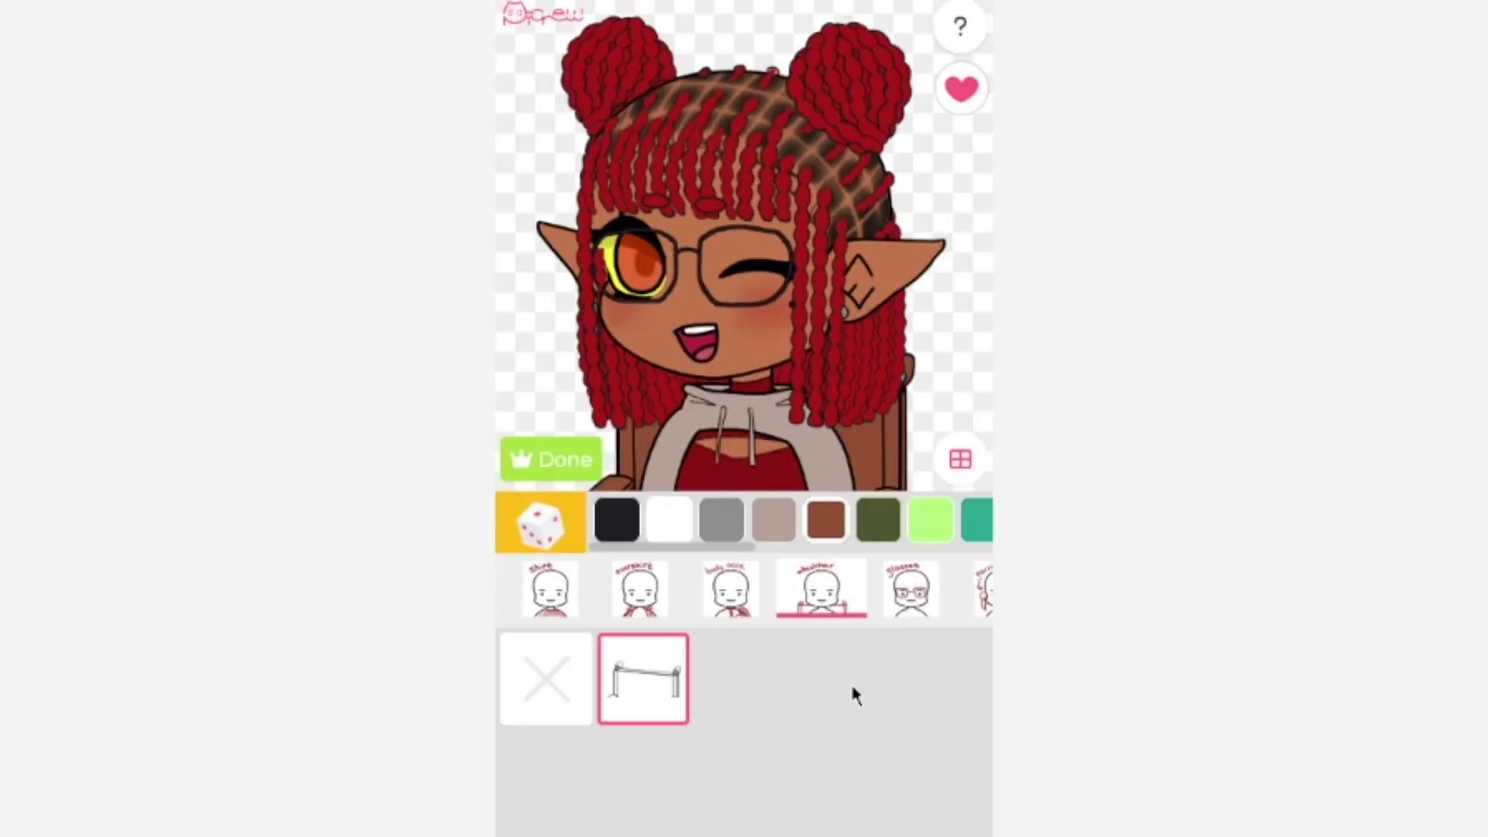
scroll(761, 535, right, 5)
click(914, 519)
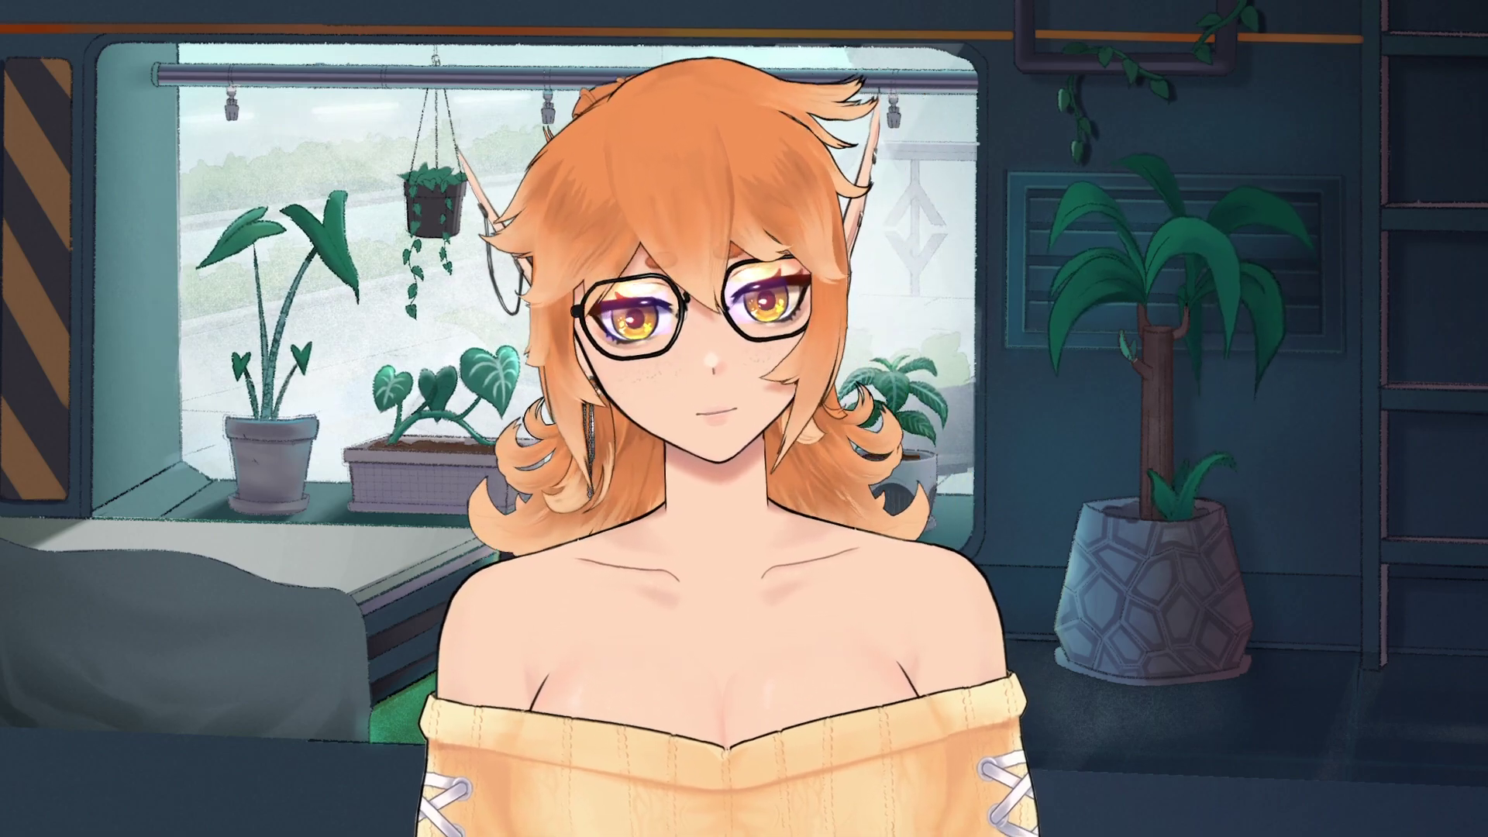
- Check the full-body character creator's description for permission to edit the final image
drag(511, 776, 847, 806)
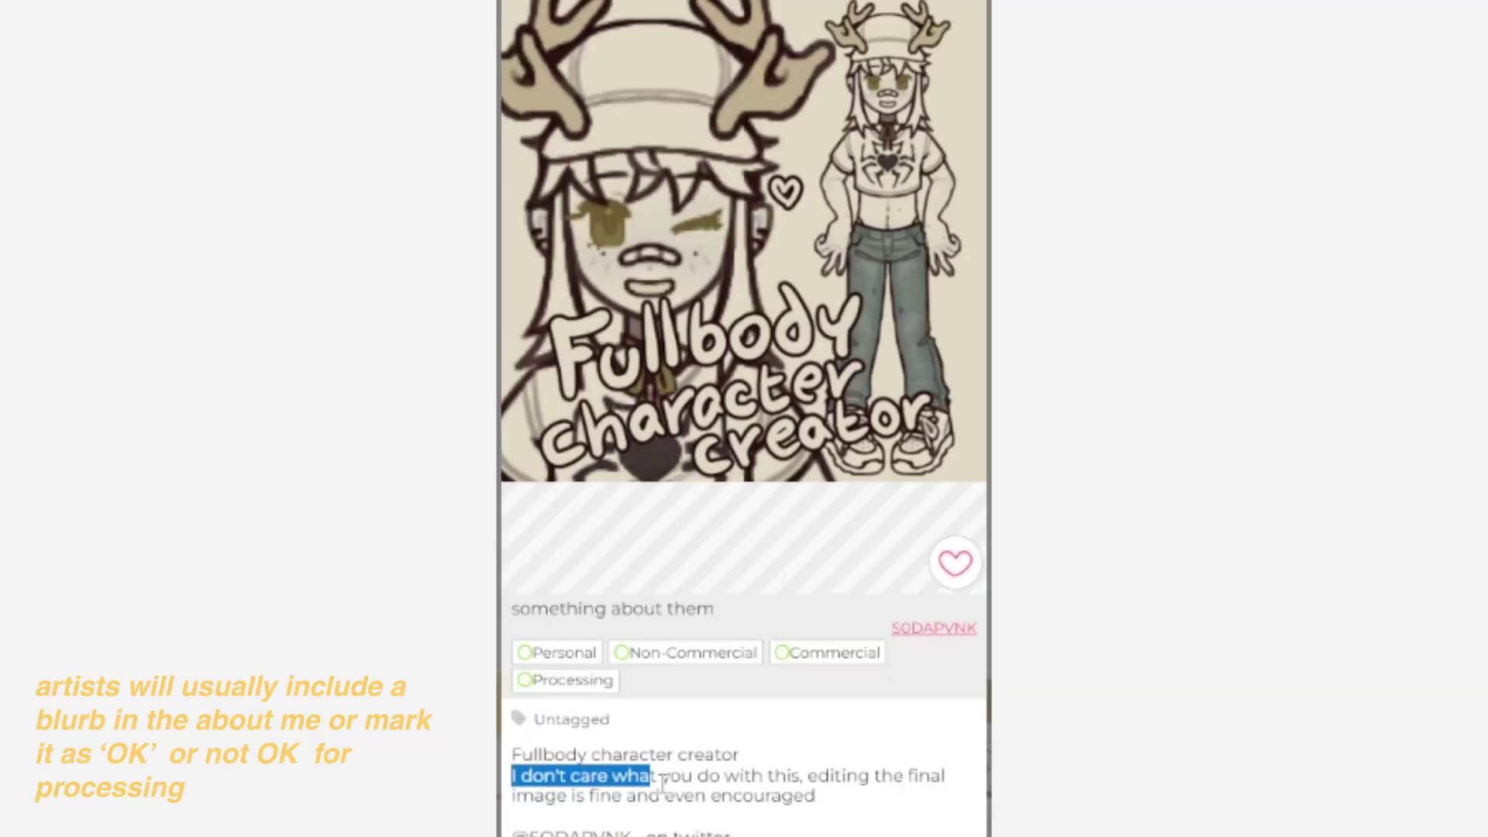
click(768, 762)
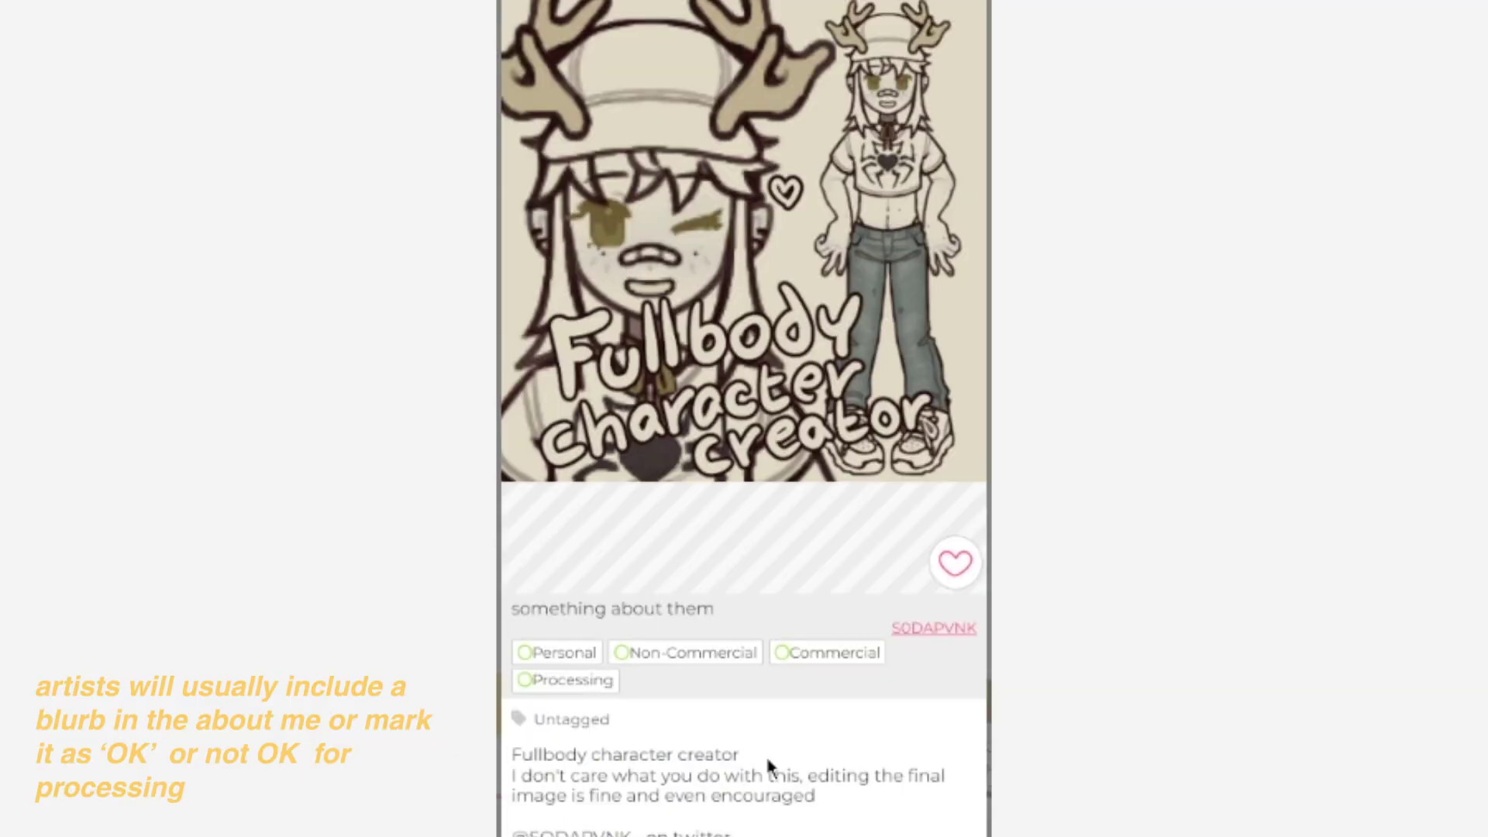
click(640, 681)
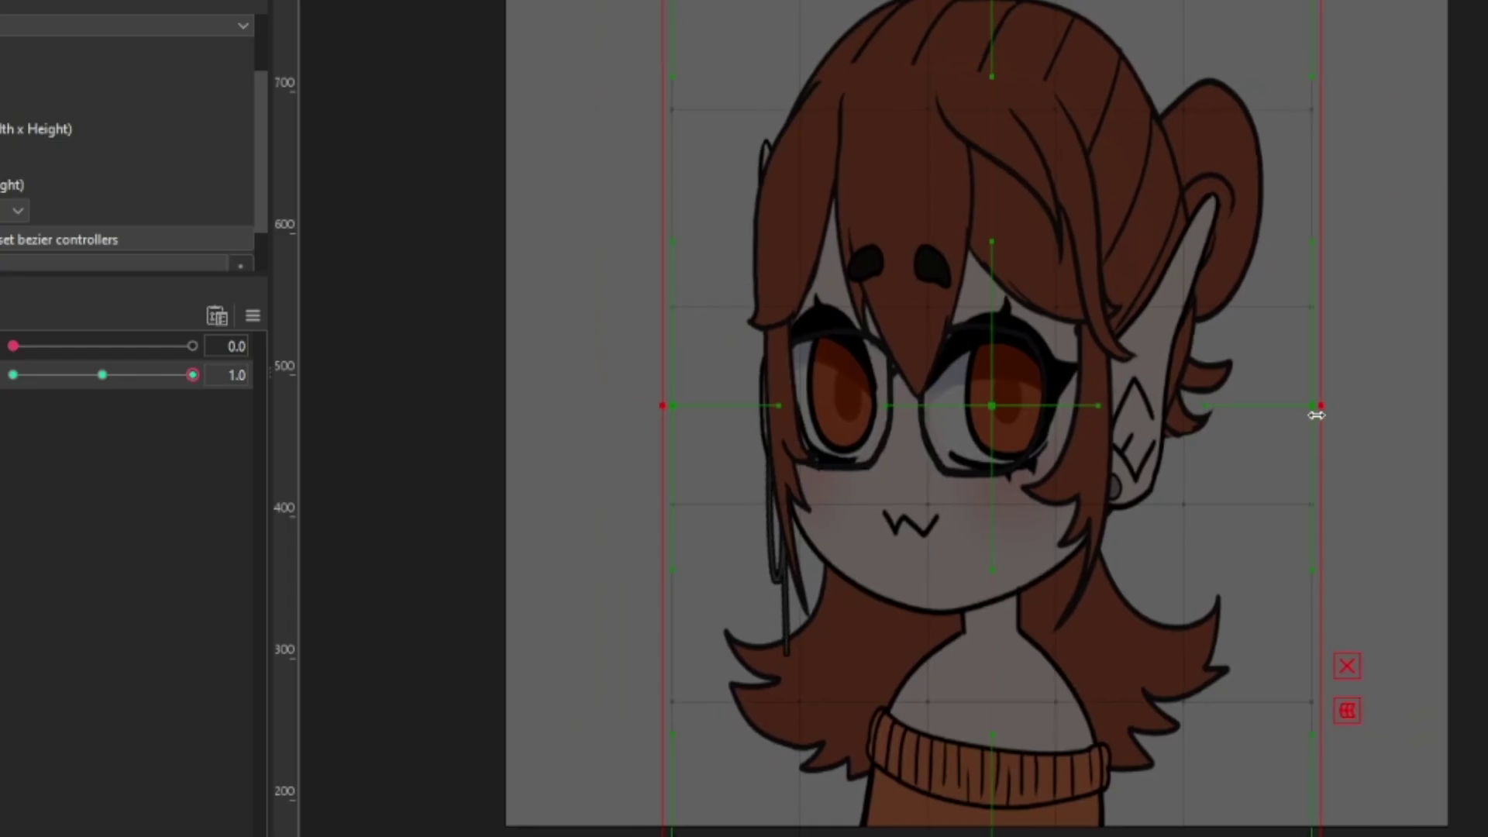
drag(1323, 416, 1263, 412)
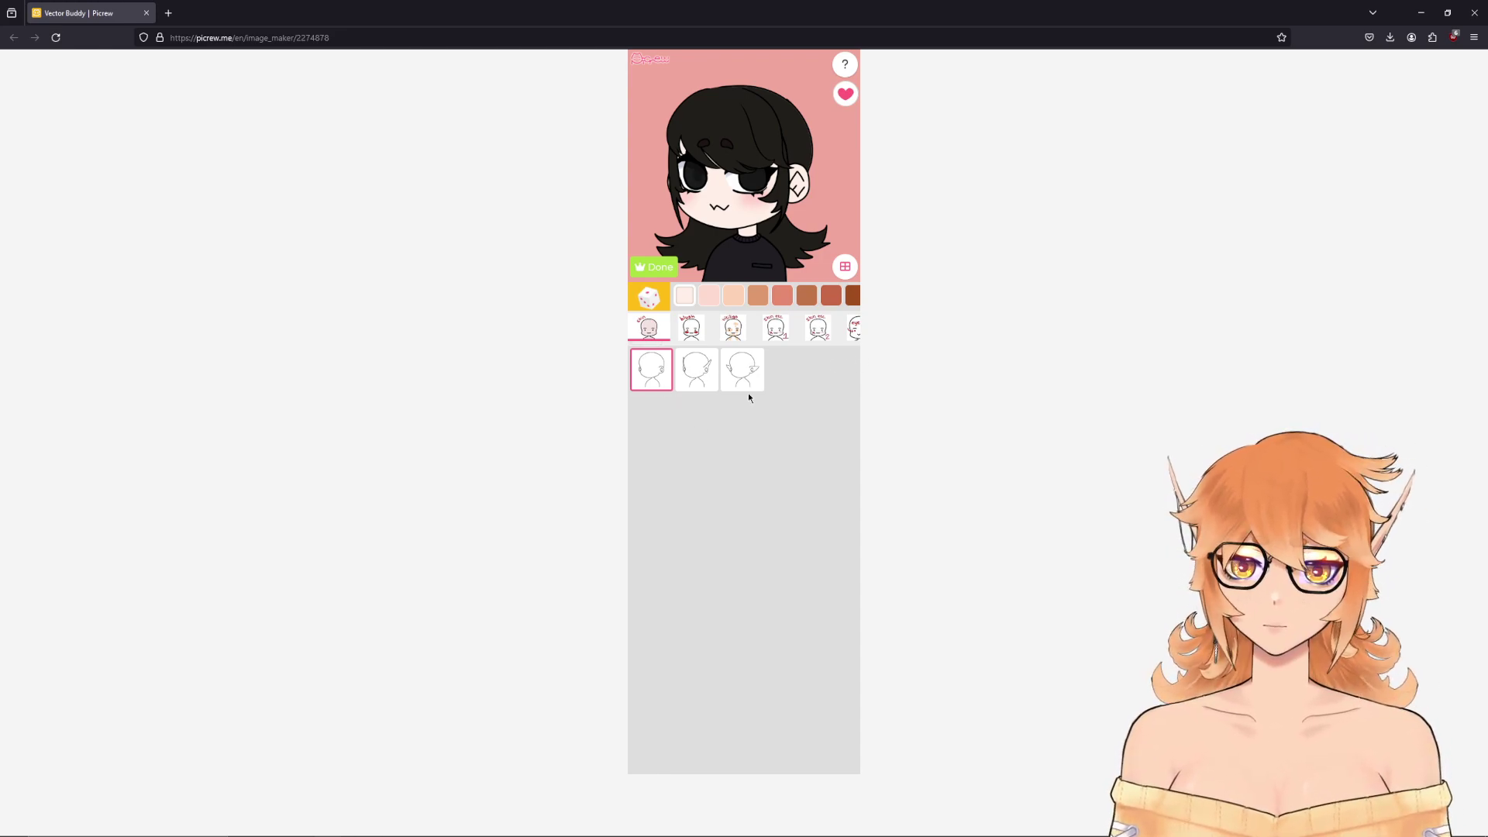
- Give the avatar the long pointed-ear head and color its front hair auburn
click(696, 370)
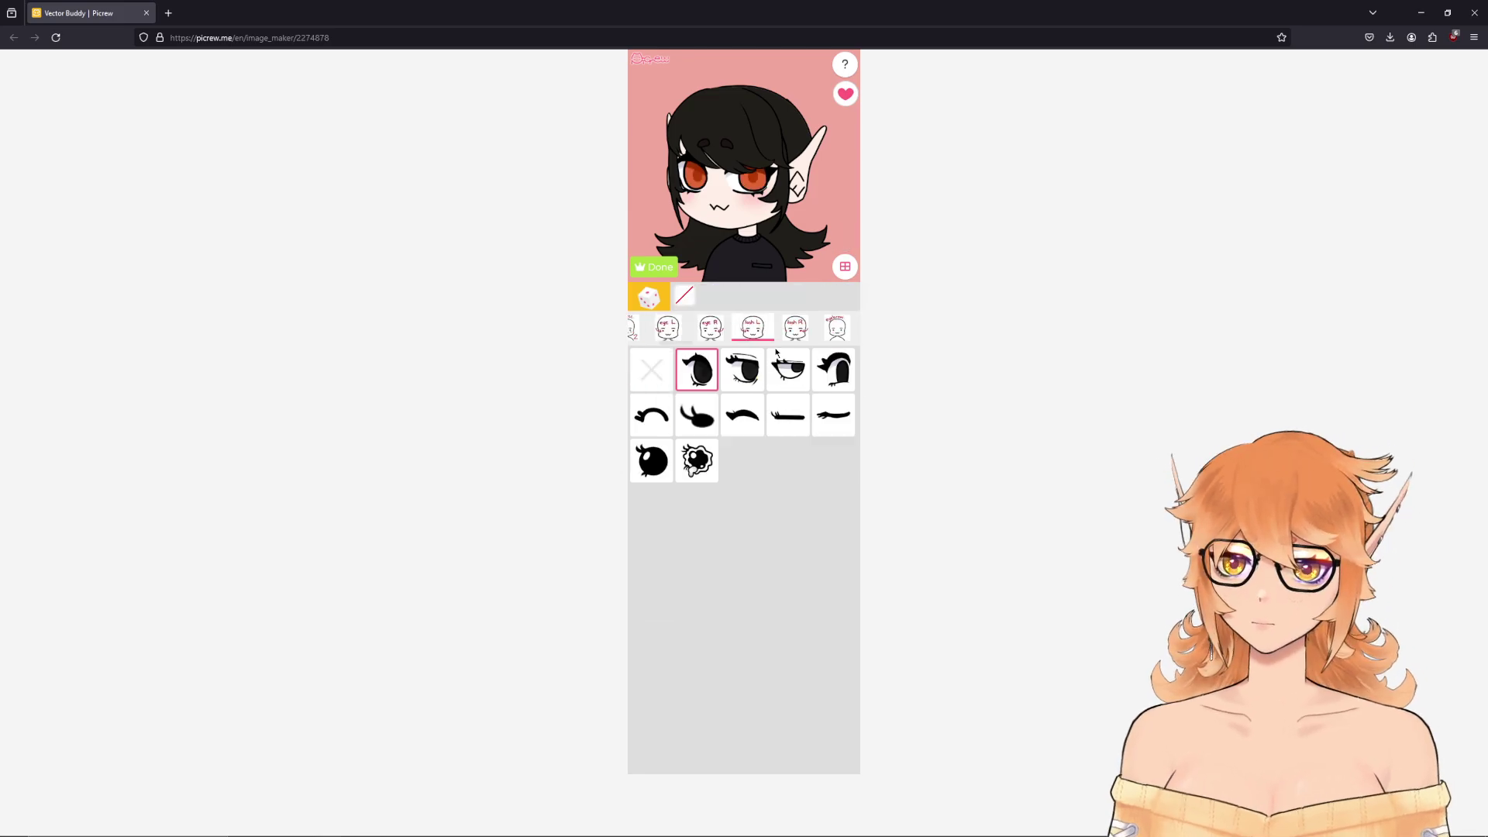
click(788, 370)
click(783, 295)
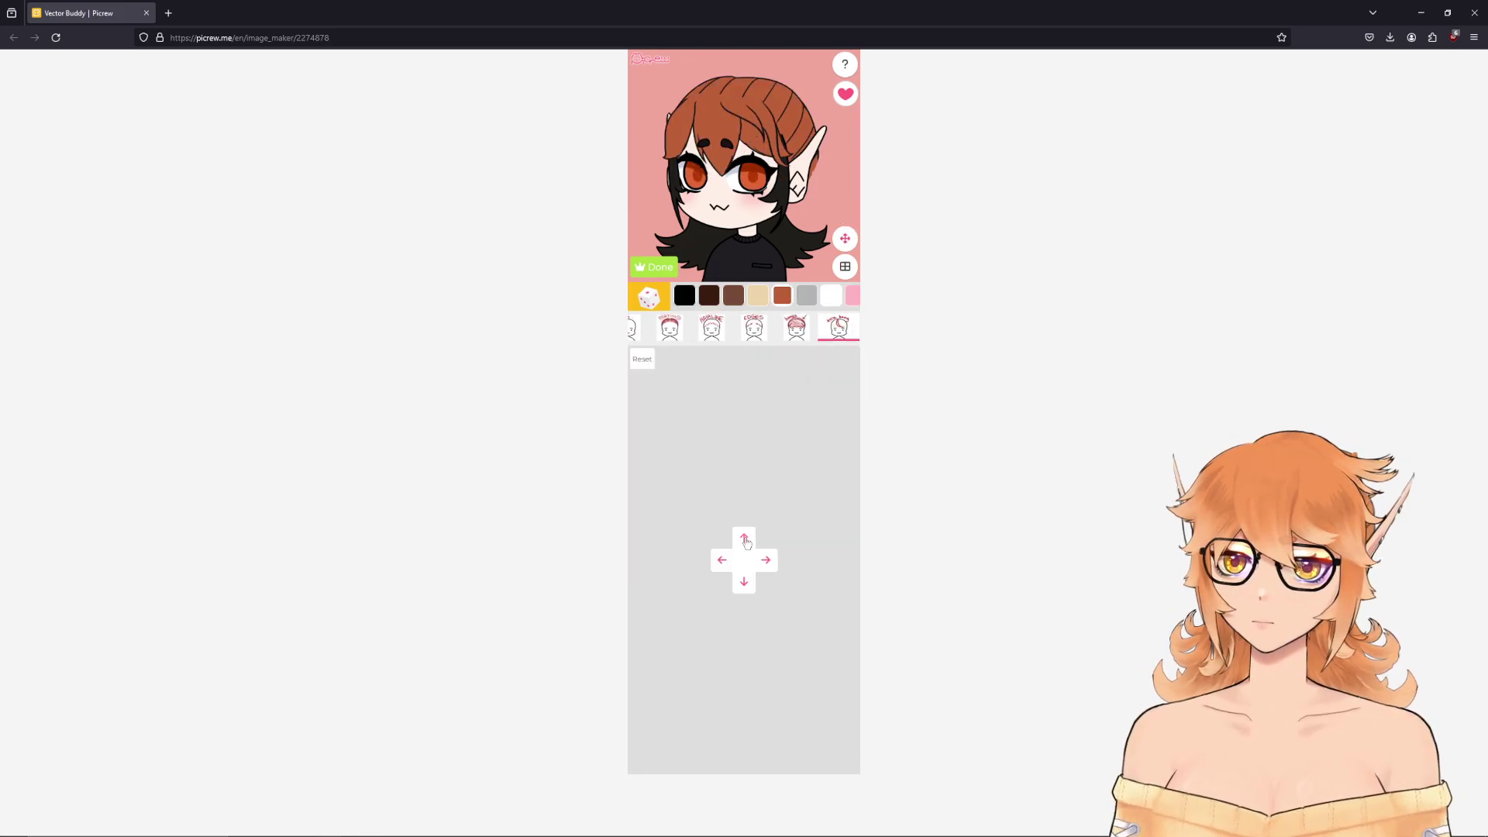
- Complete the avatar's auburn hair with a looped bun and dress it in the orange off-shoulder ribbed sweater
click(702, 328)
click(696, 370)
click(744, 327)
click(697, 416)
click(787, 327)
click(787, 369)
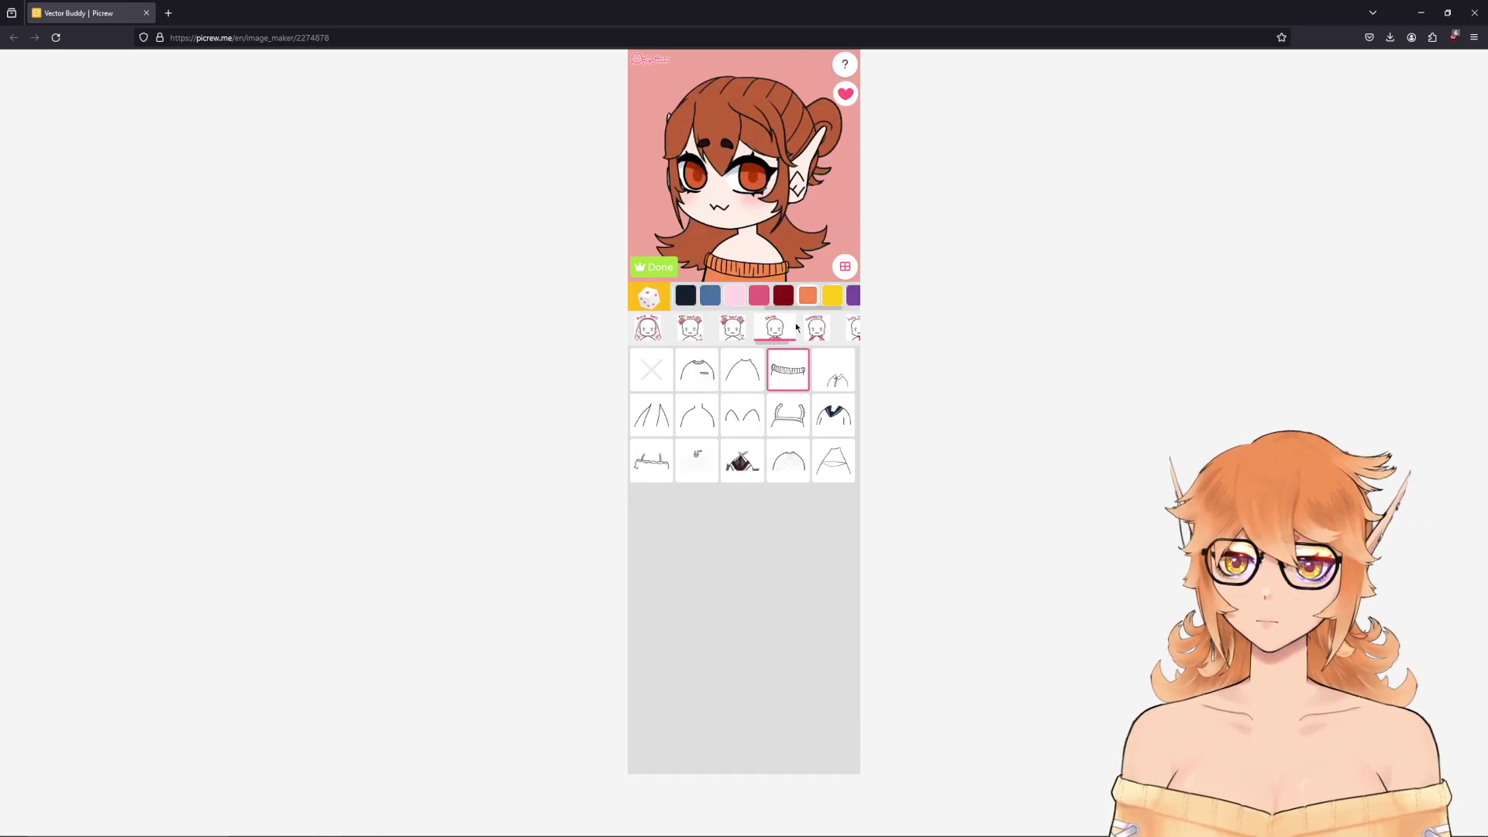
- Add dark-framed glasses and the round earring to the avatar
click(830, 328)
click(697, 369)
click(839, 328)
click(696, 370)
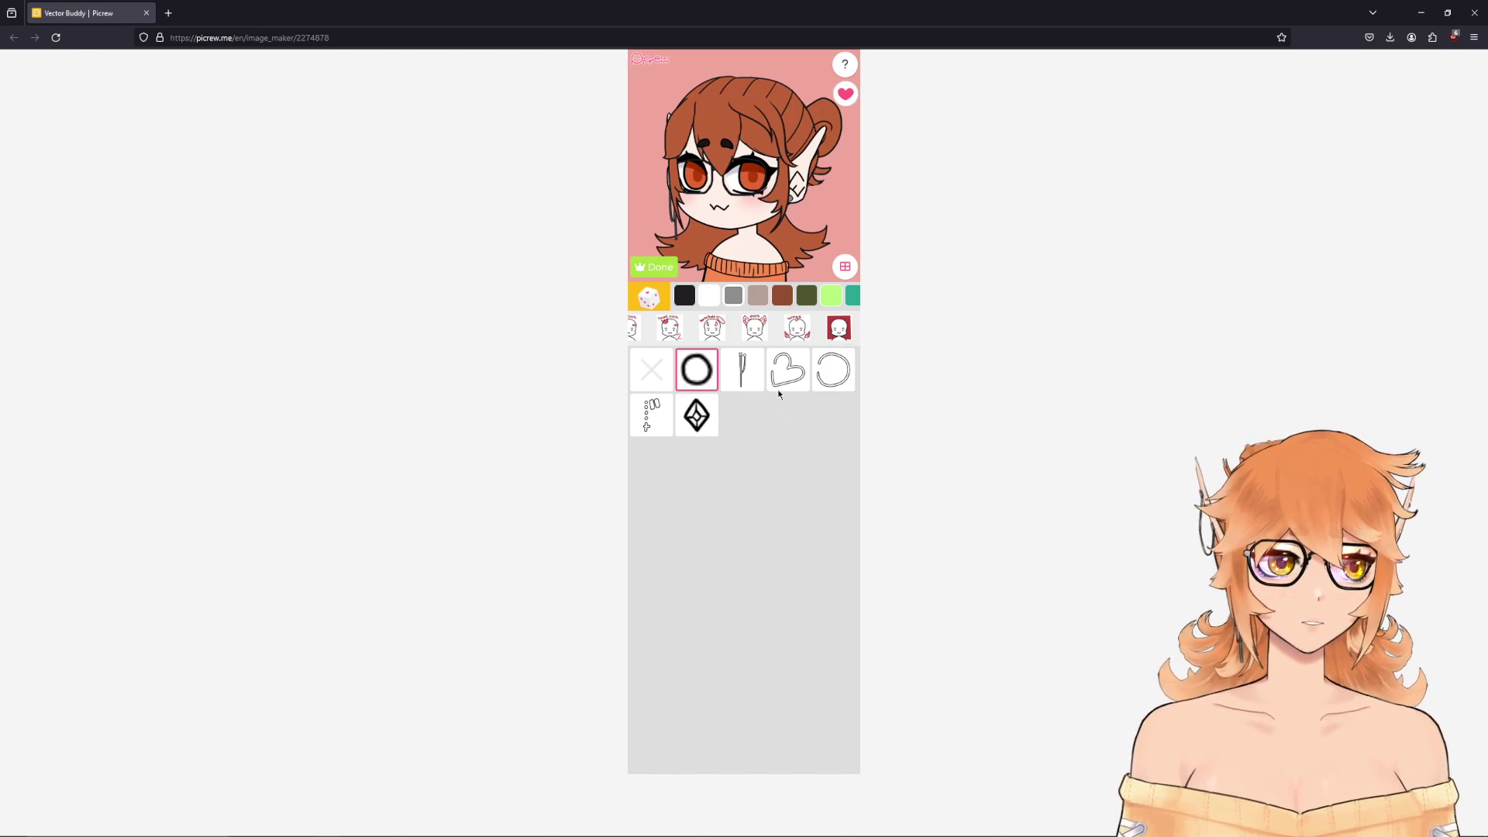
- Remove the avatar's background and download the finished closed-mouth picture
click(840, 329)
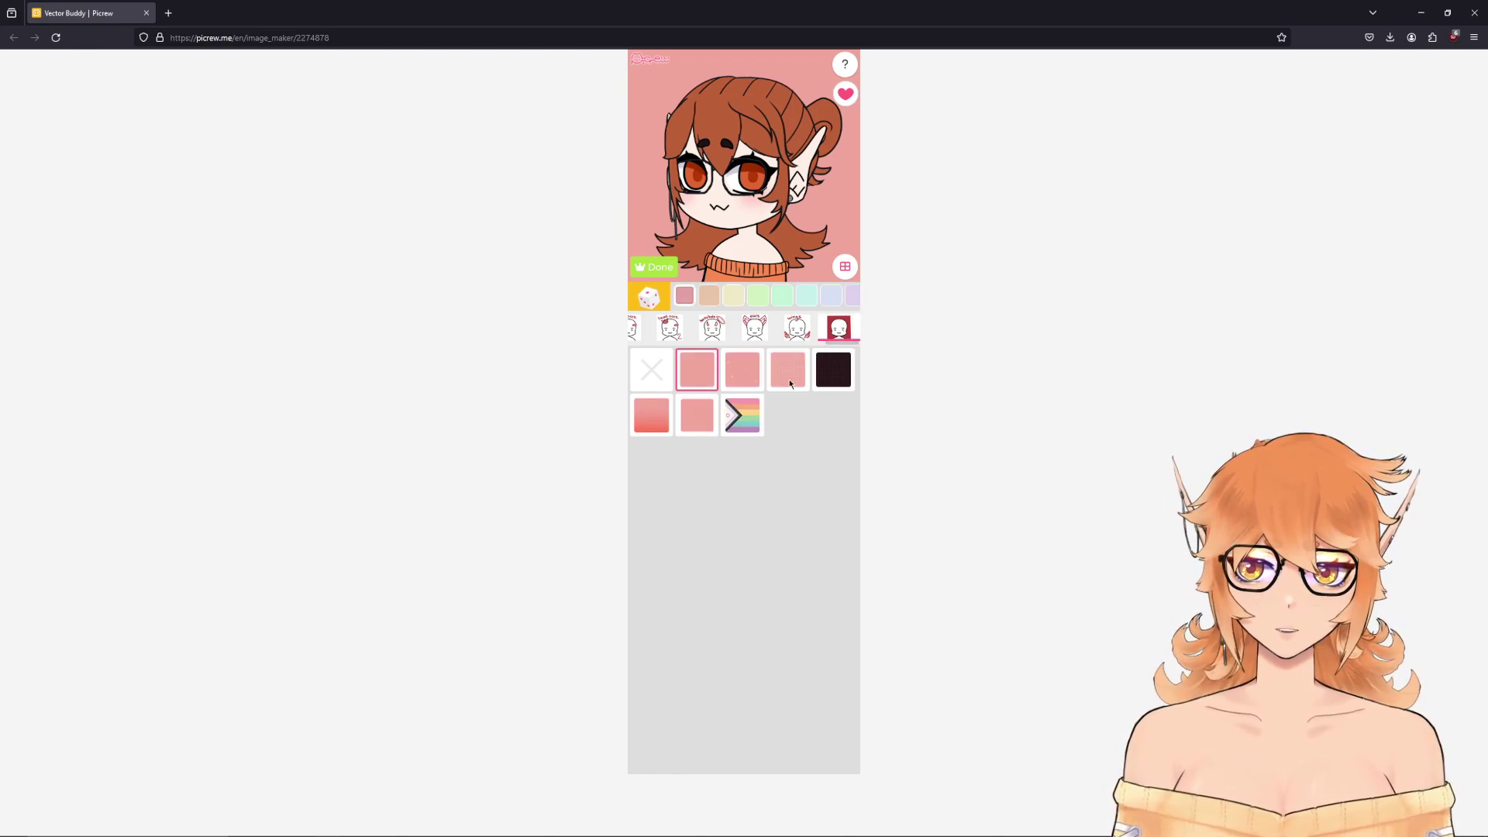
click(654, 375)
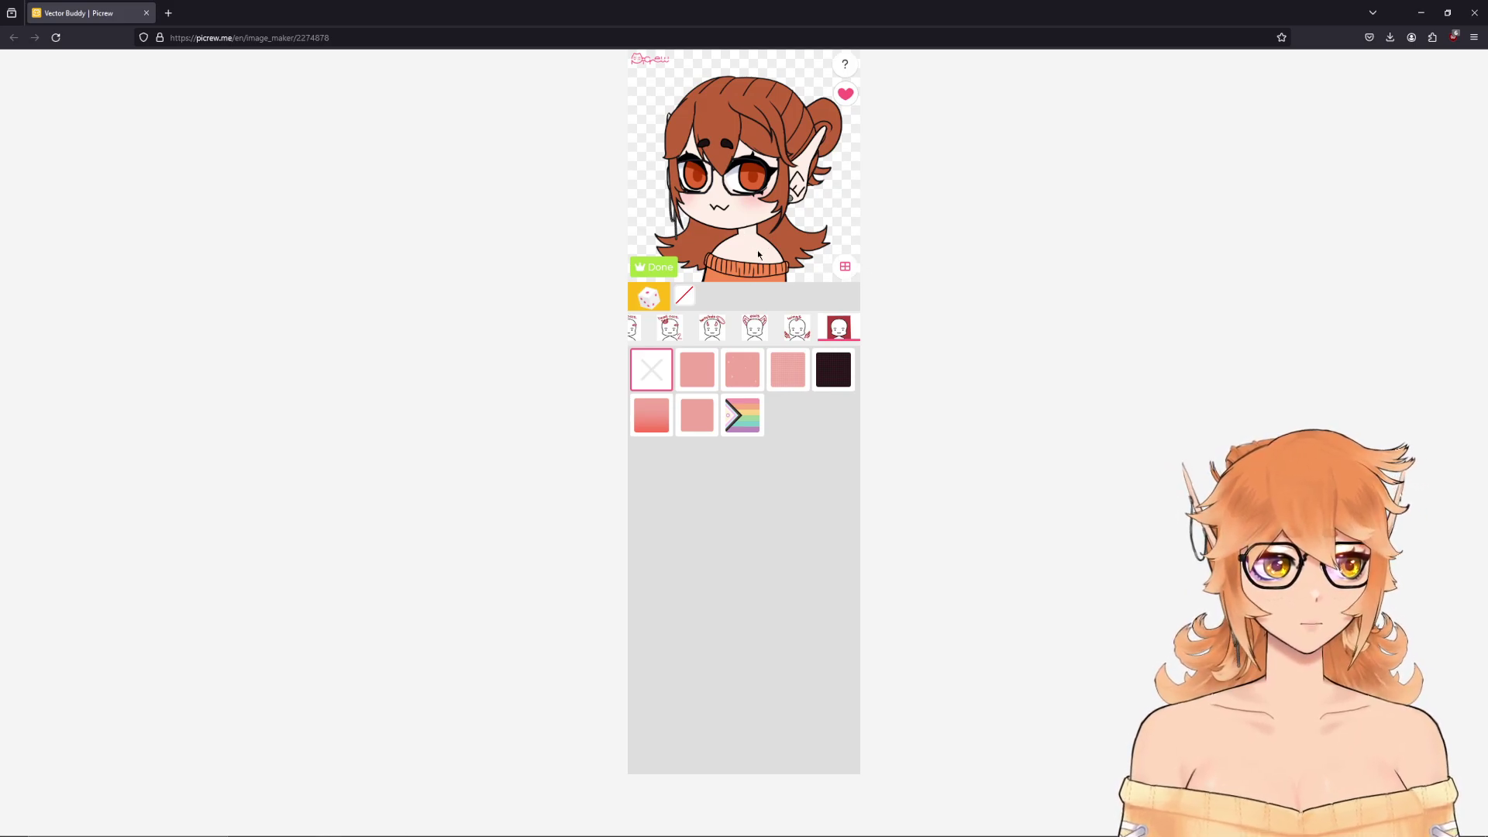
click(656, 268)
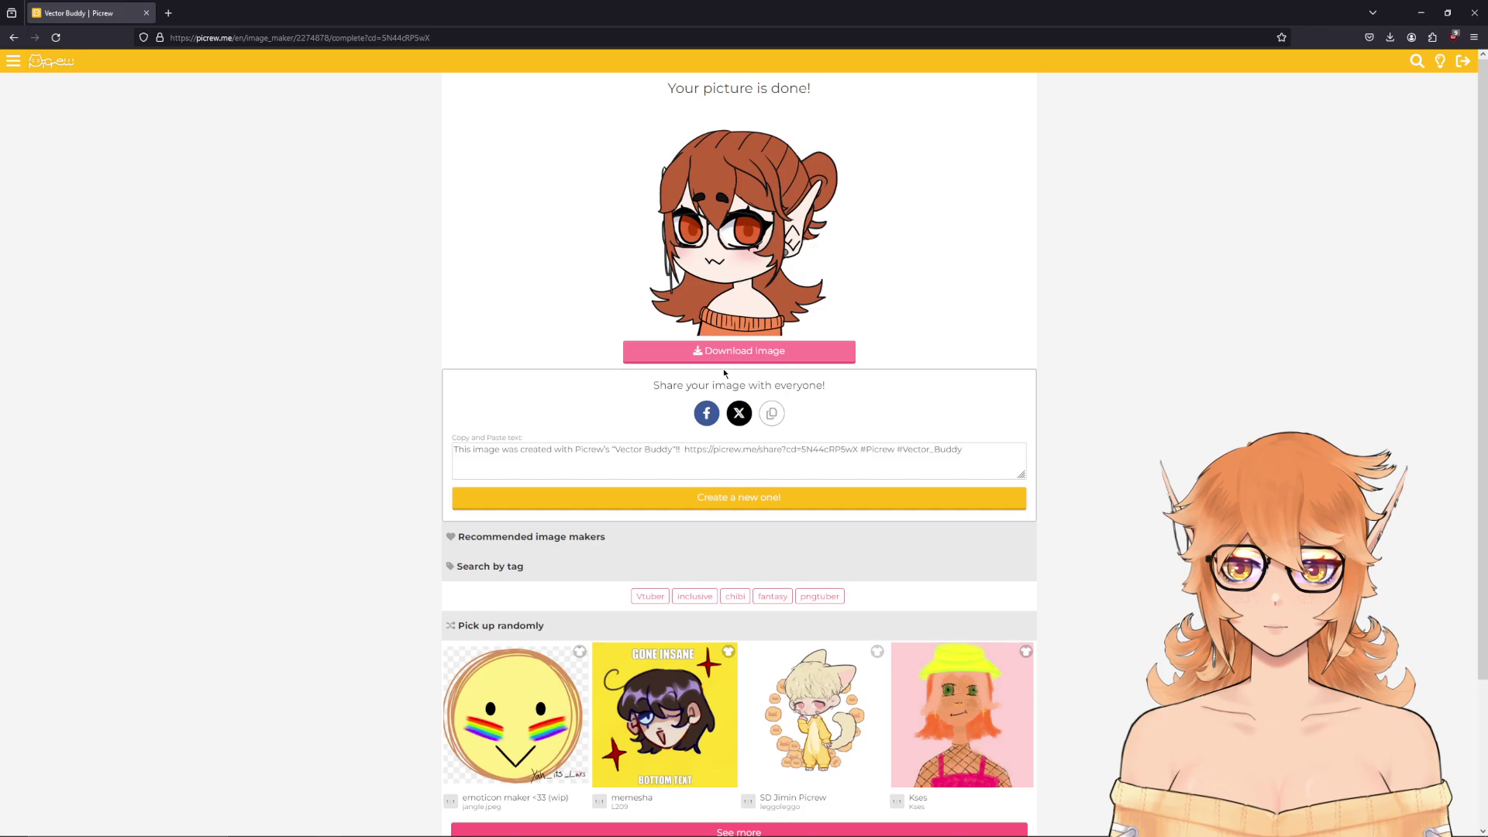
click(749, 356)
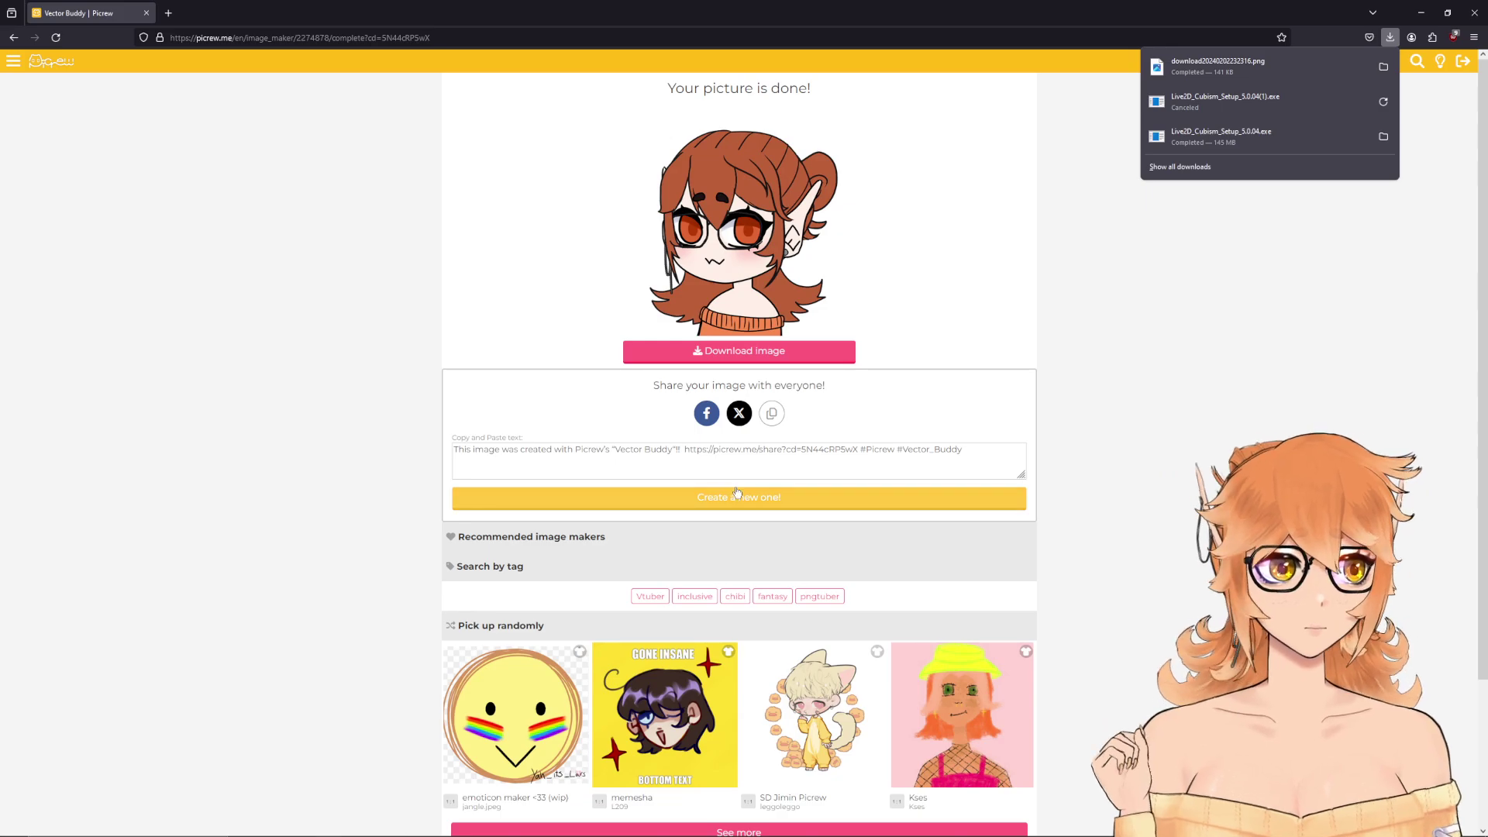
- Create a second version of the avatar with an open smiling mouth and download the picture
click(718, 500)
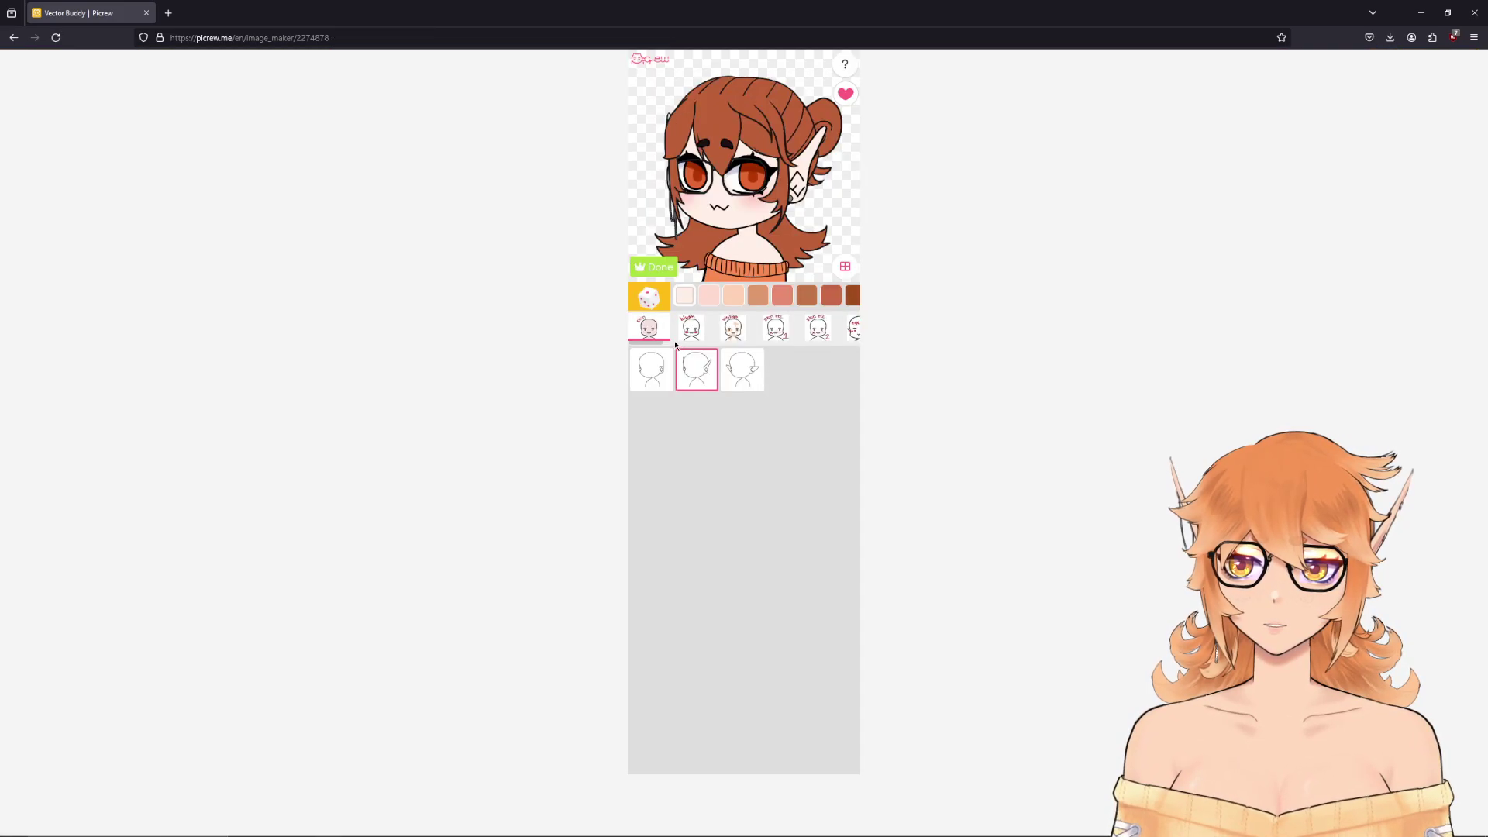
drag(680, 346, 706, 346)
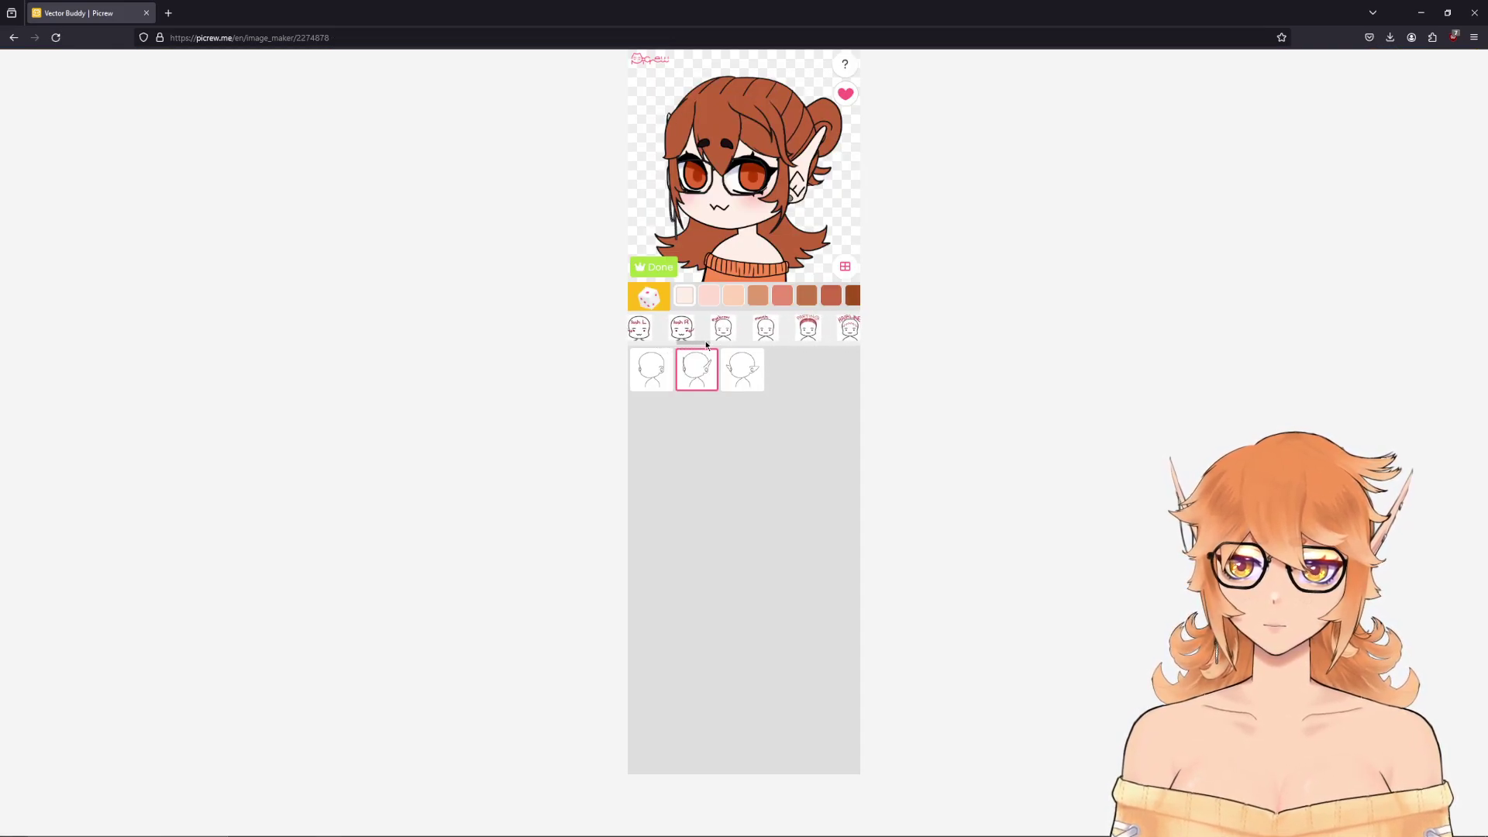
click(757, 331)
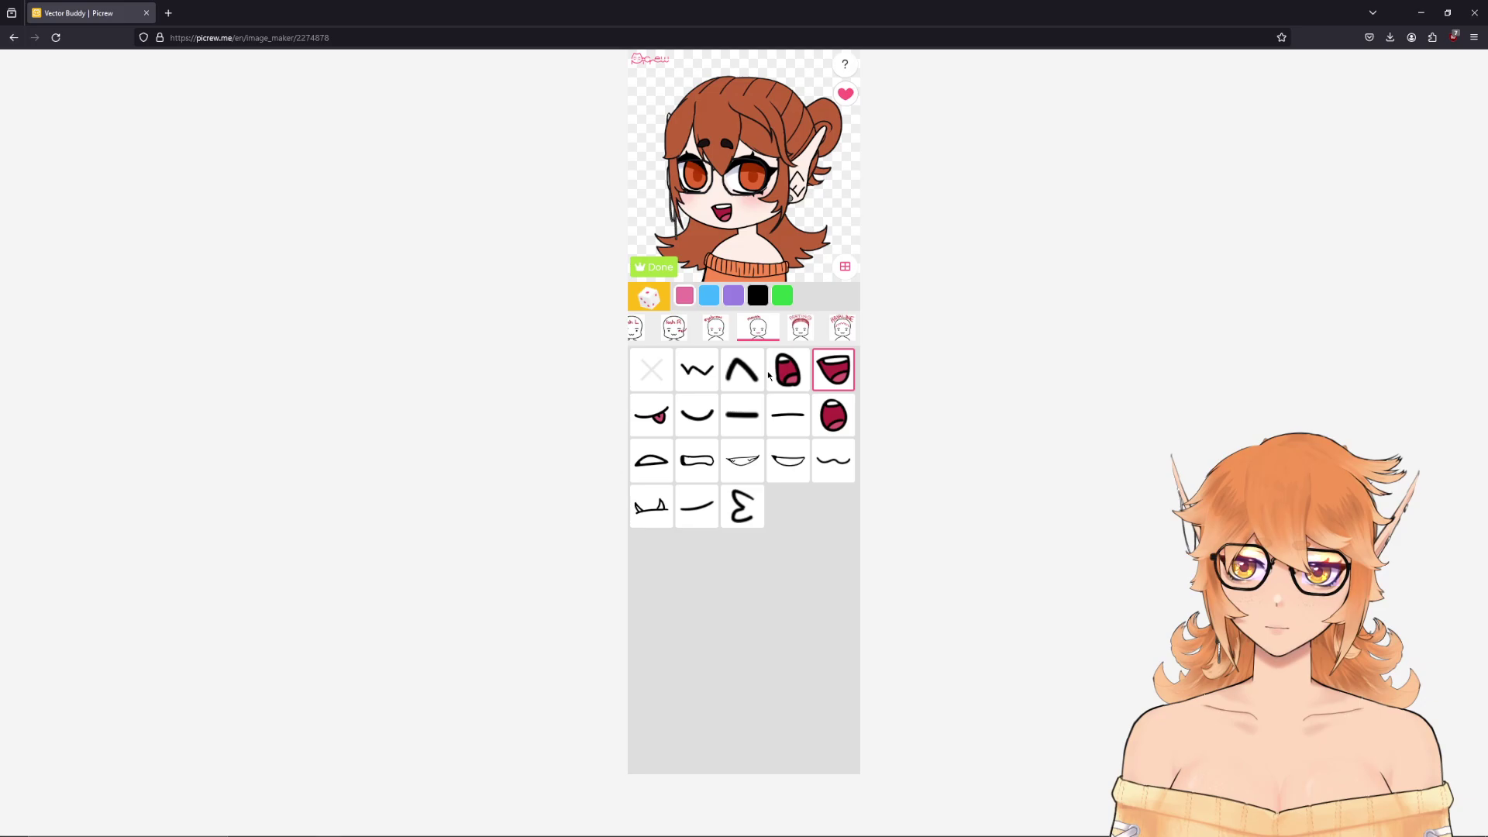
click(653, 266)
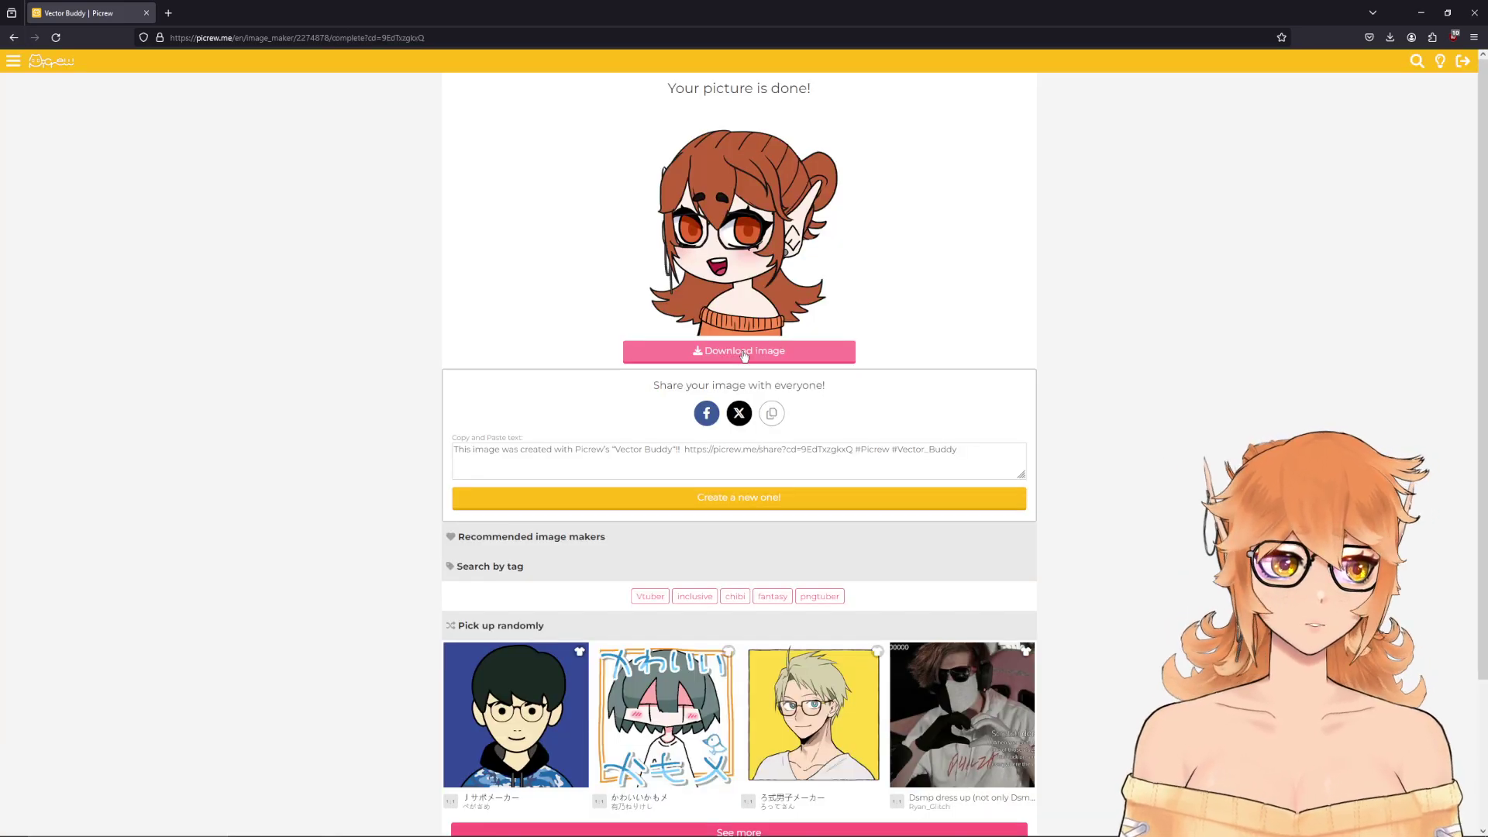
click(744, 353)
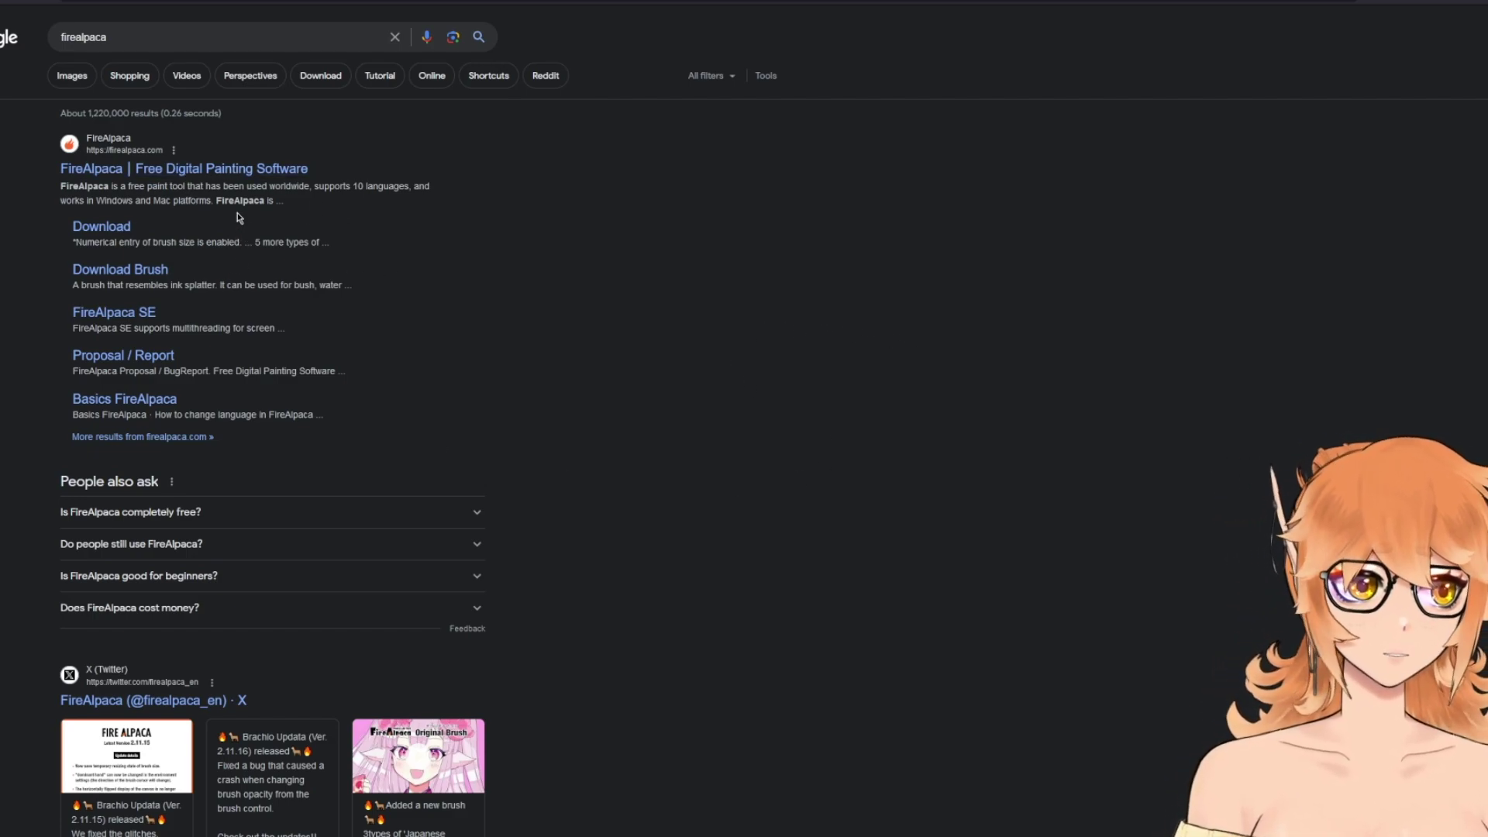
- Get the Windows version of FireAlpaca from its official website and start the downloaded installer with English as setup language
click(228, 172)
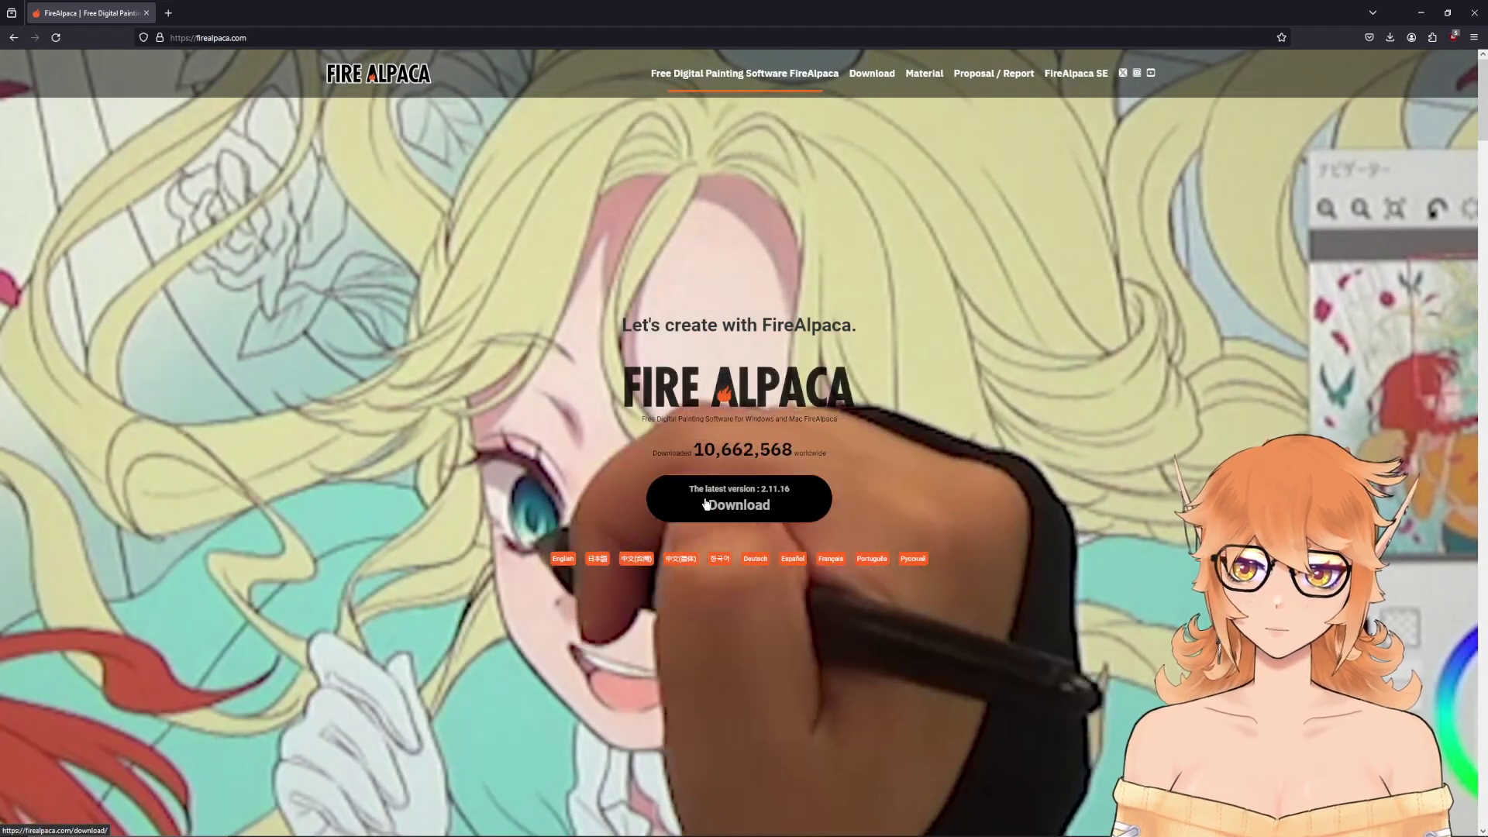
click(734, 506)
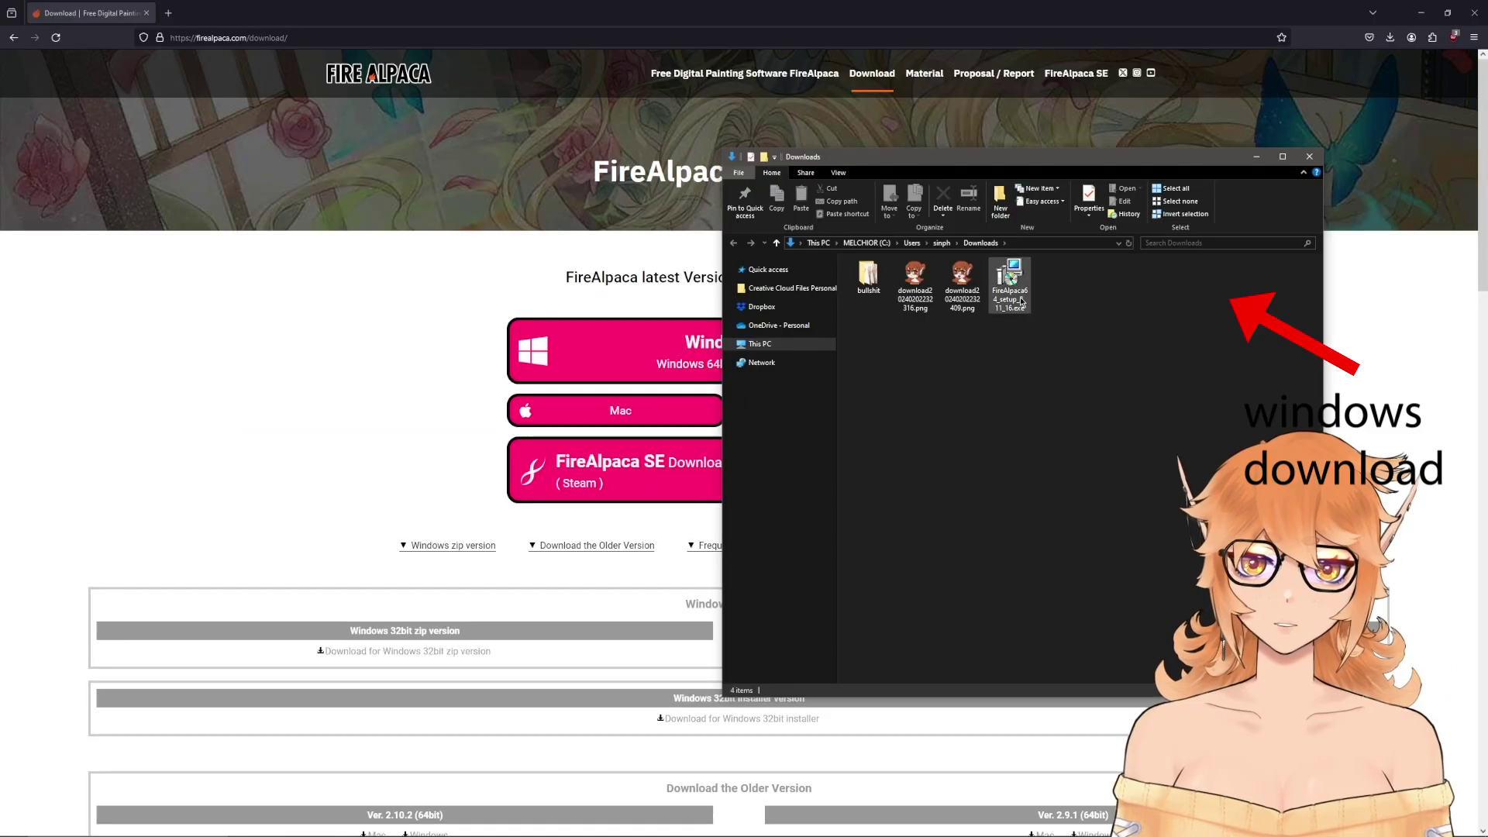
click(1010, 279)
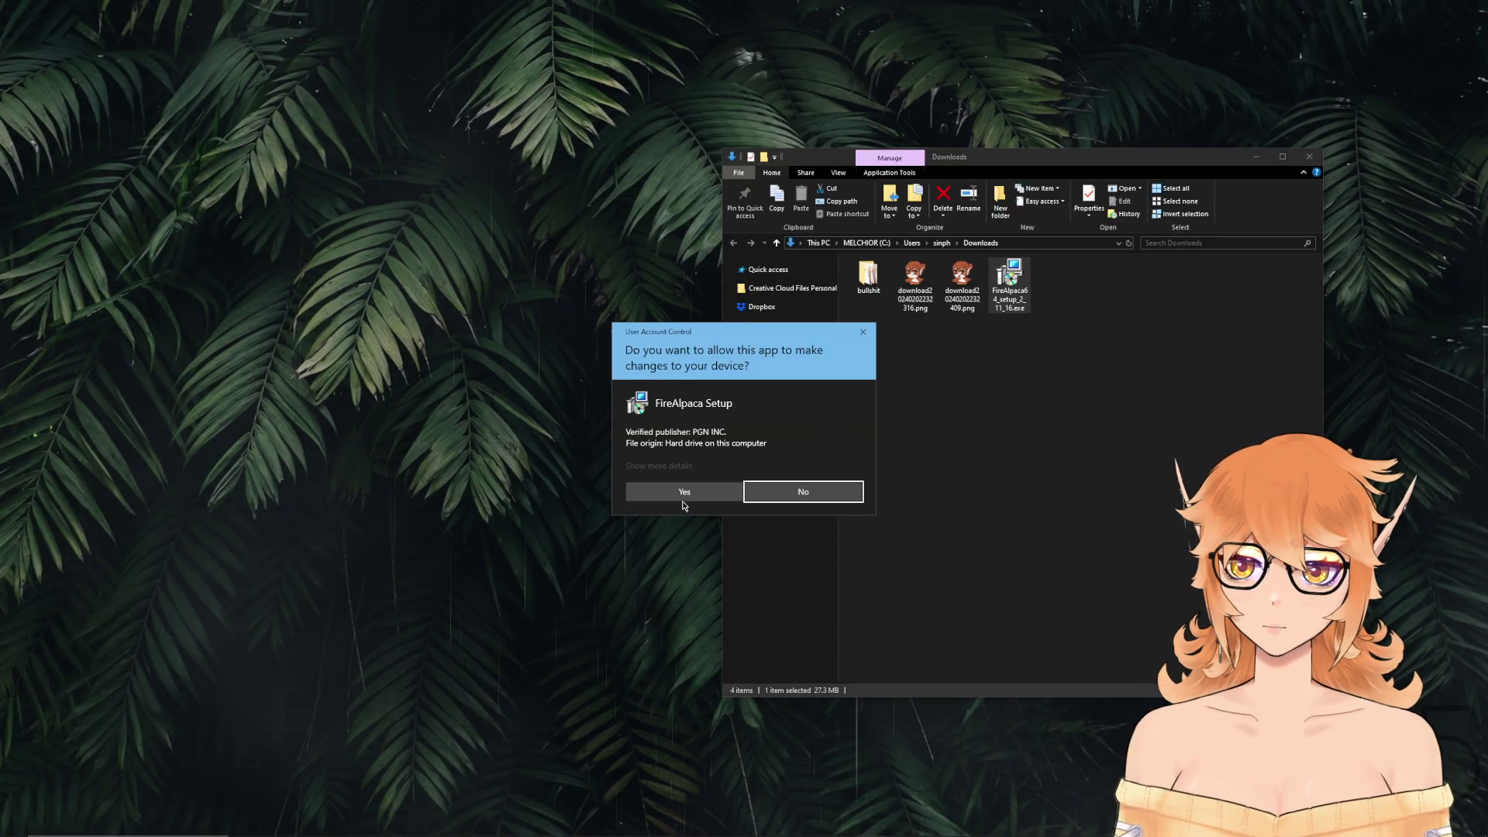
click(682, 493)
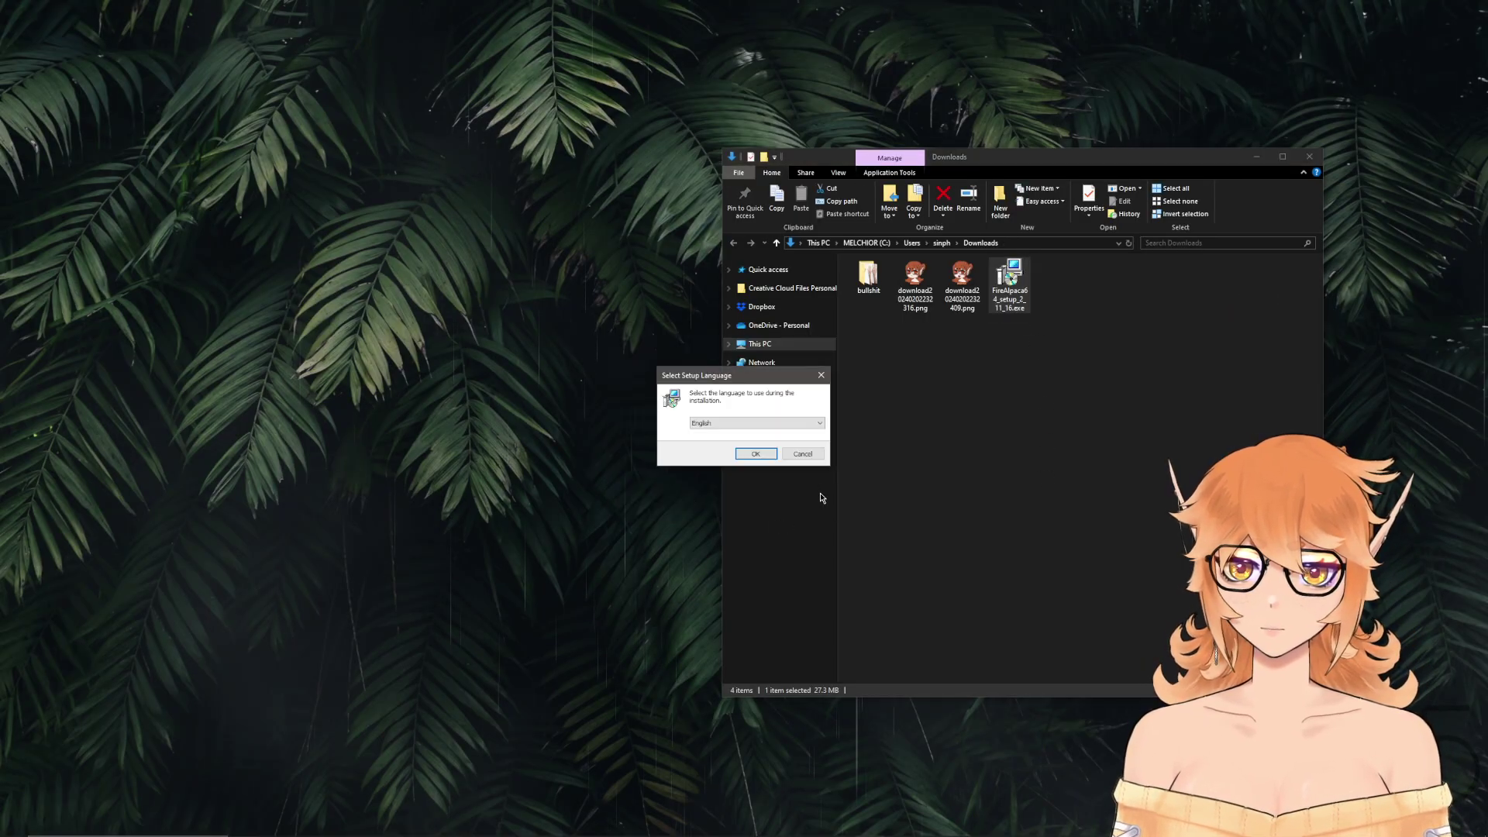
click(756, 454)
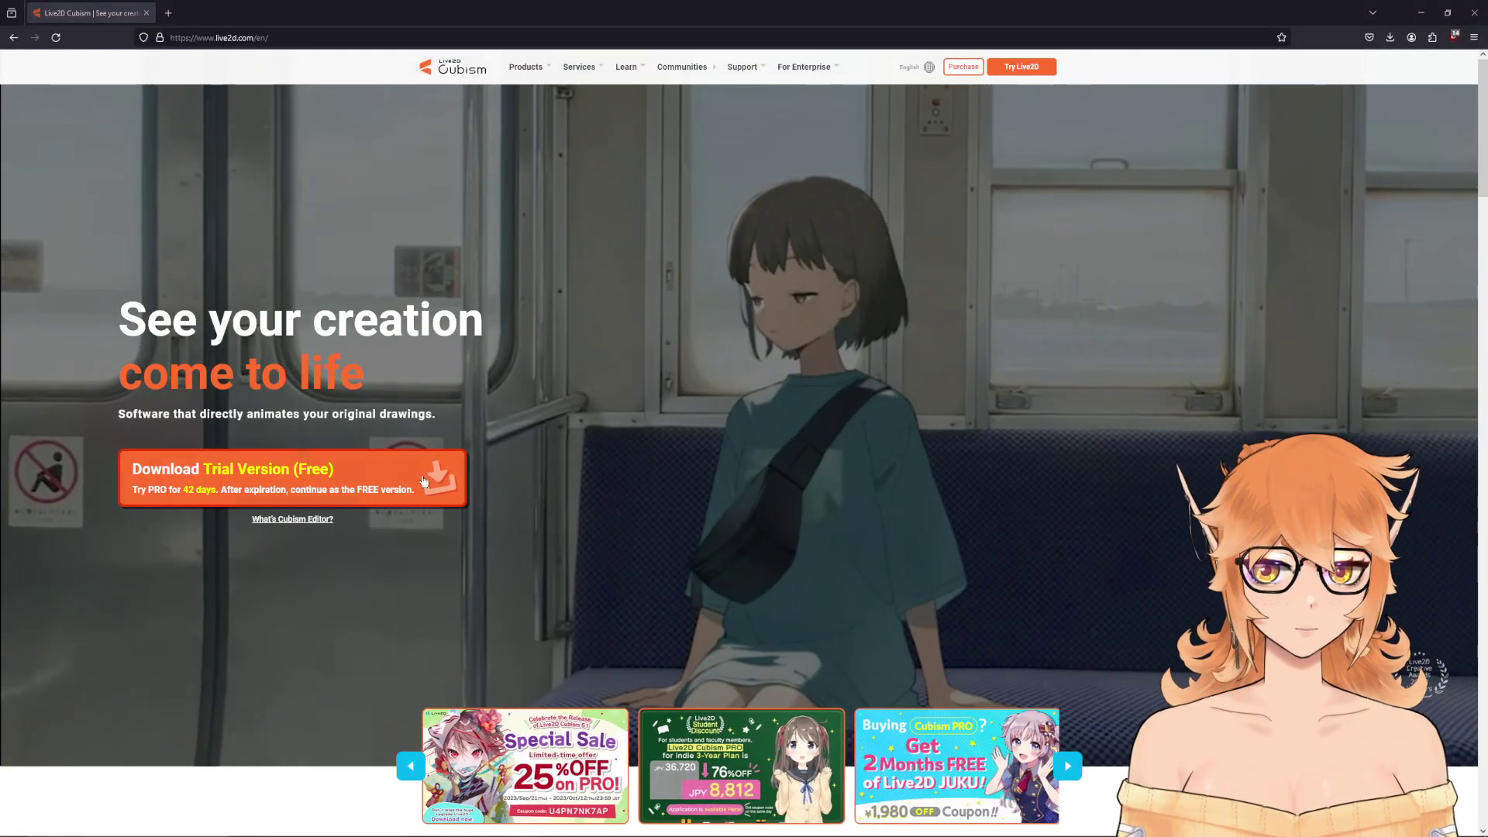
- Consent to the license agreement and download the latest Windows release of Live2D Cubism Editor, version 5.0.04
click(424, 482)
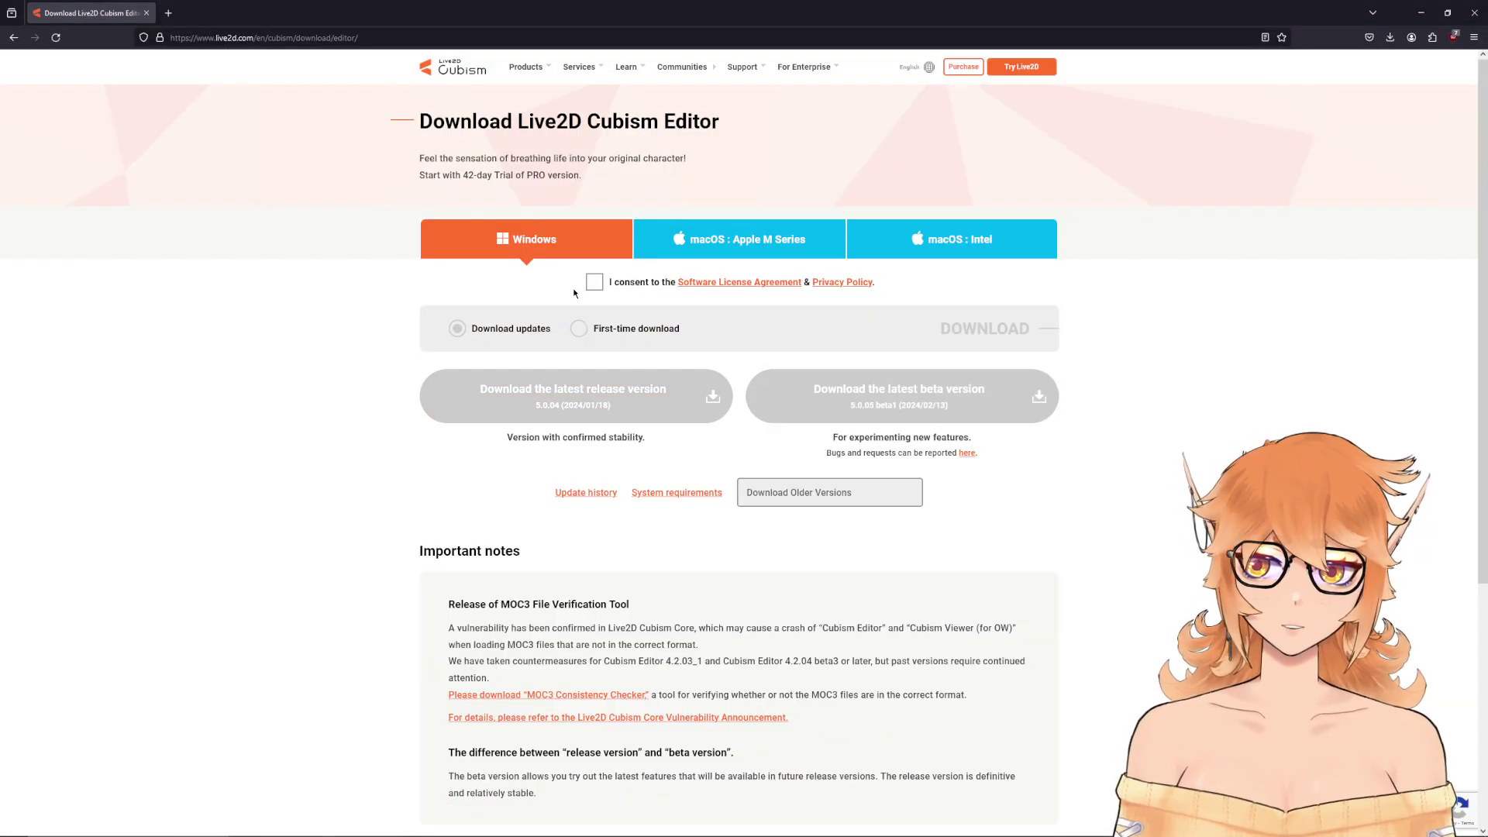
click(594, 282)
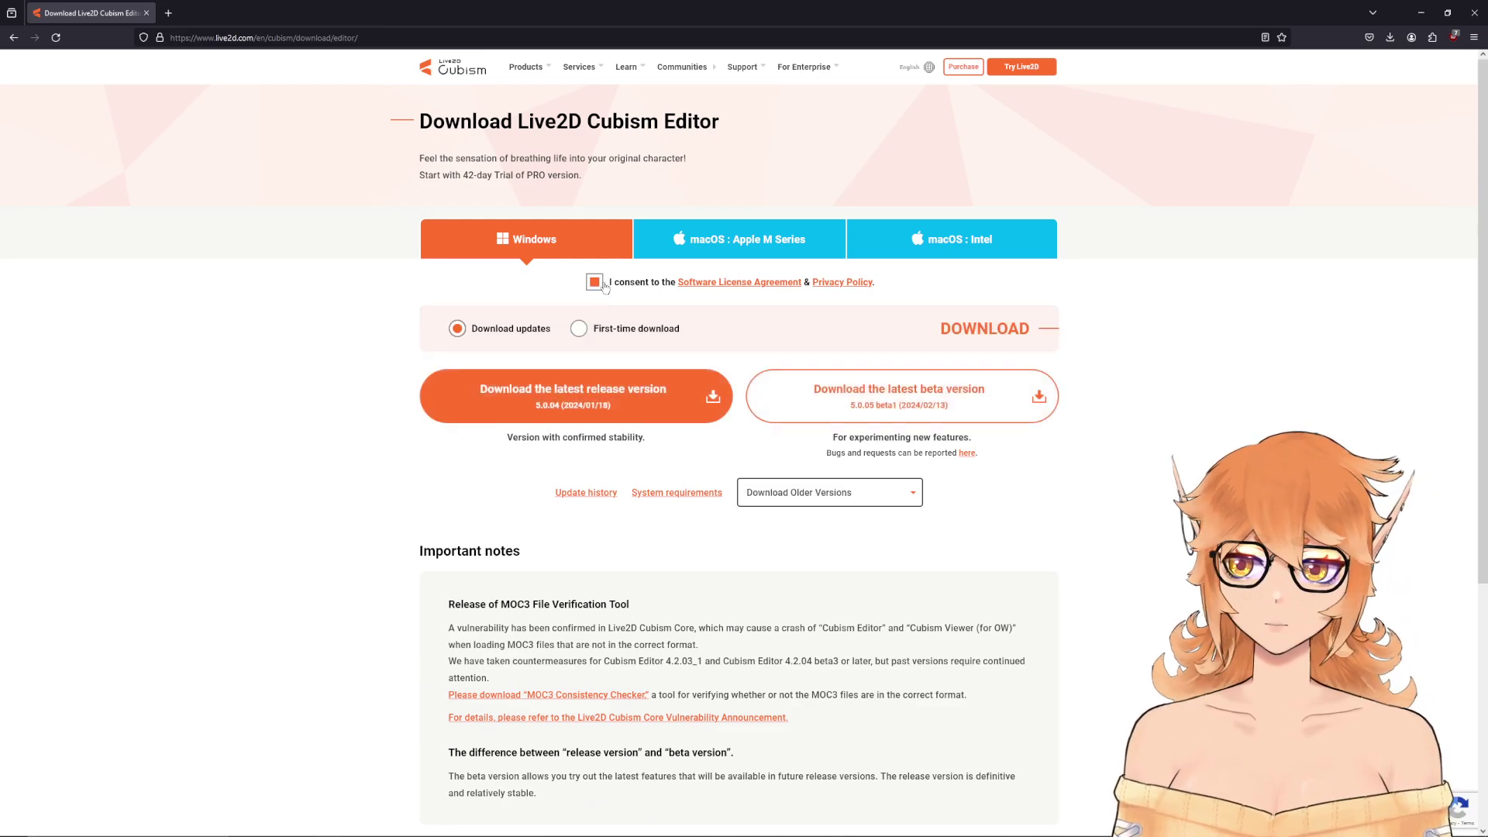
click(588, 403)
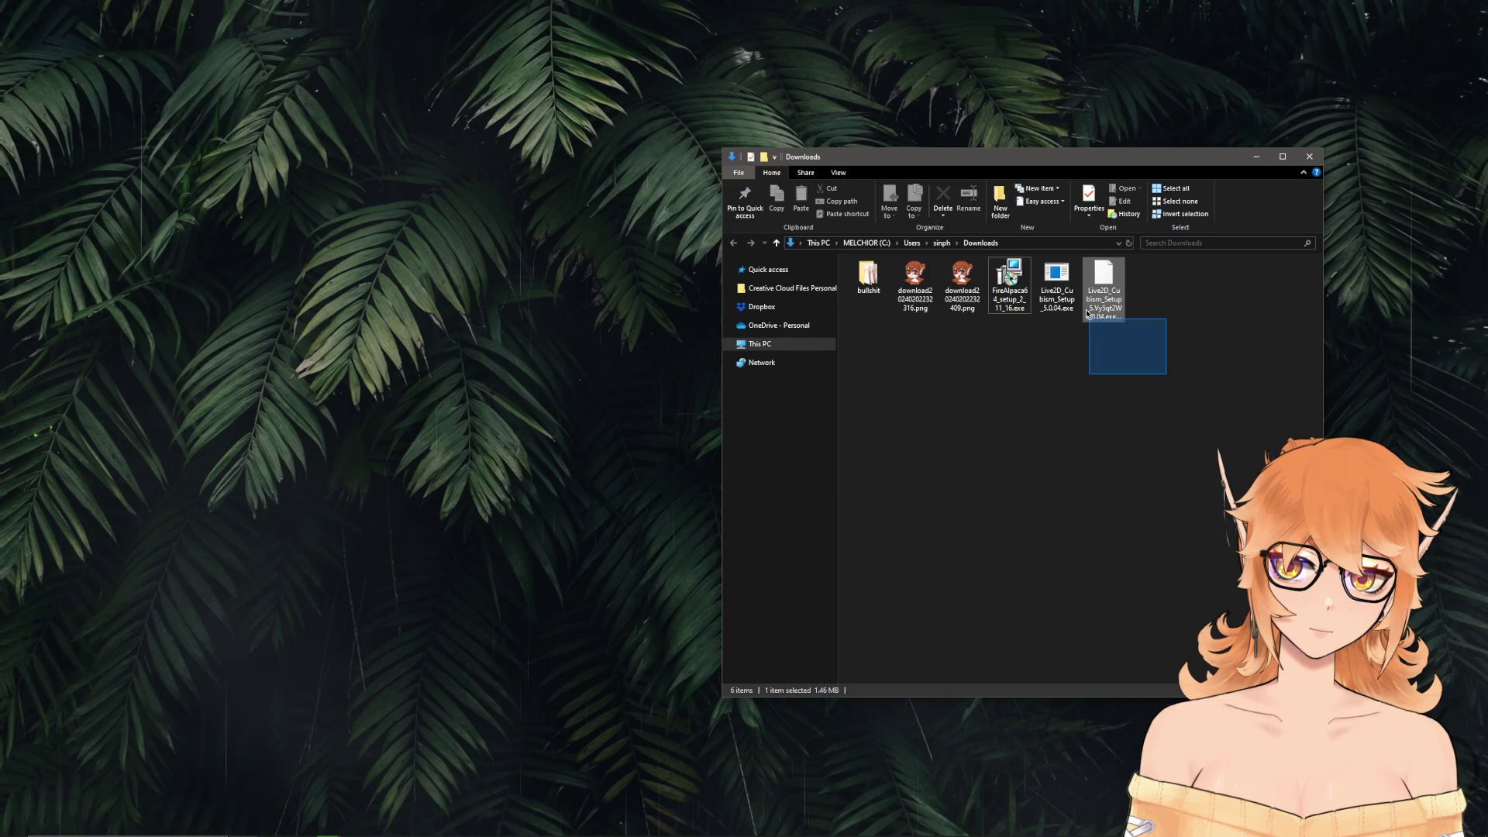
- Run the Live2D_Cubism_Setup_5.0.04.exe installer from the Downloads folder
drag(1088, 314, 1069, 296)
click(1037, 428)
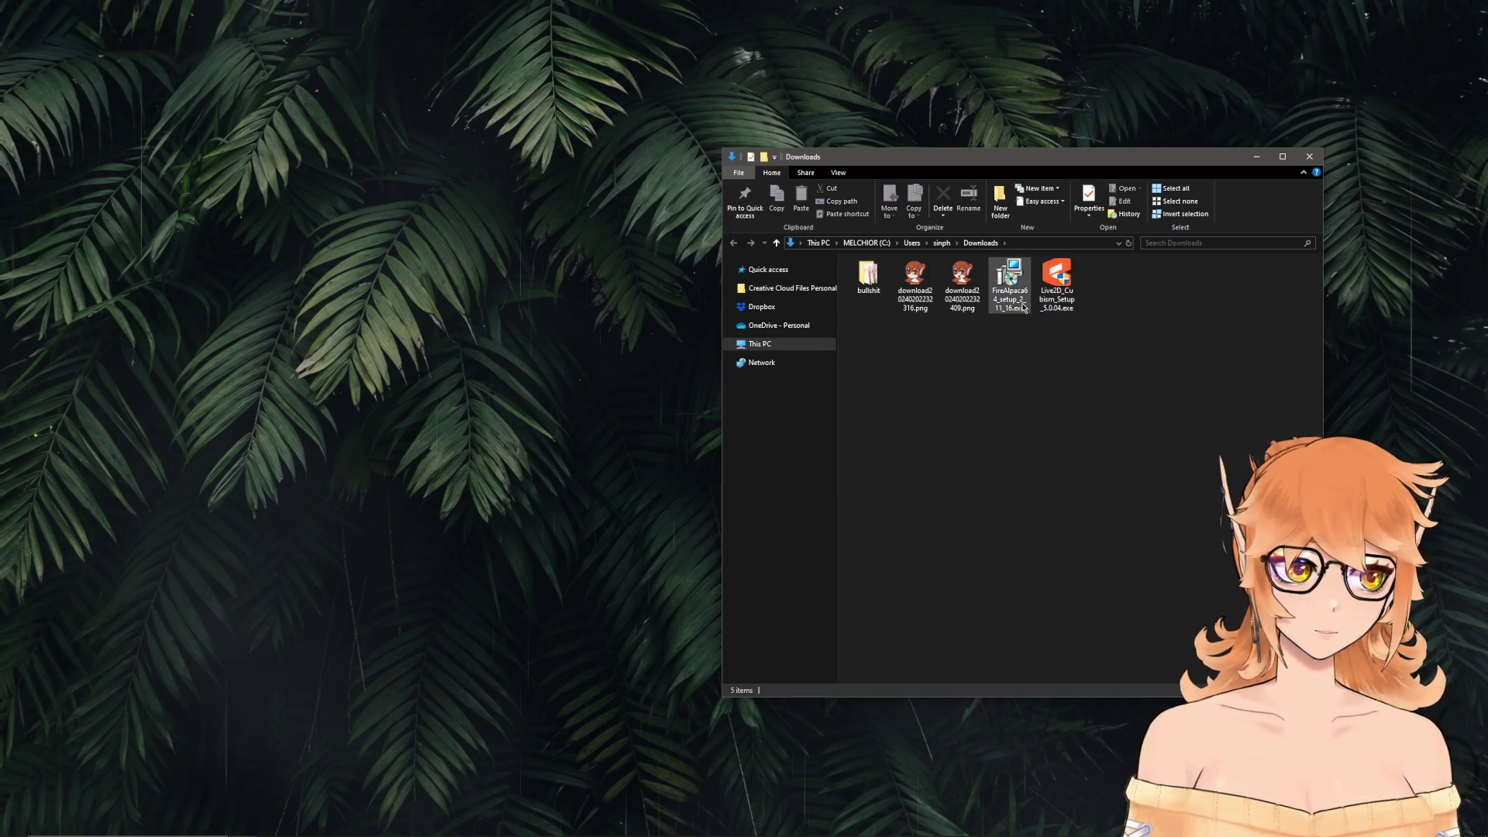
click(1043, 287)
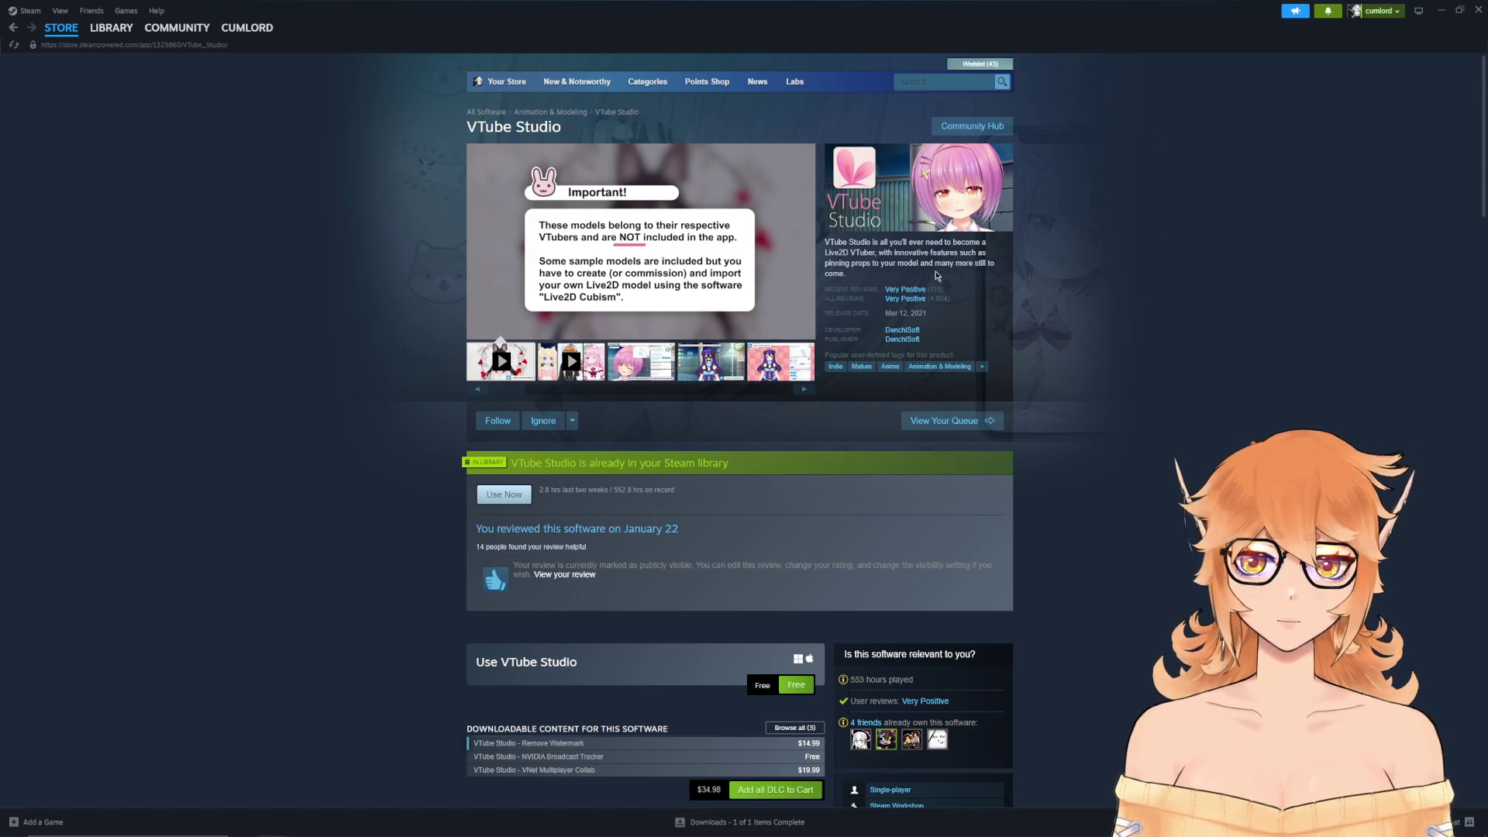
- Review the VTube Studio store page on Steam and start the software from it
scroll(1090, 220, down, 3)
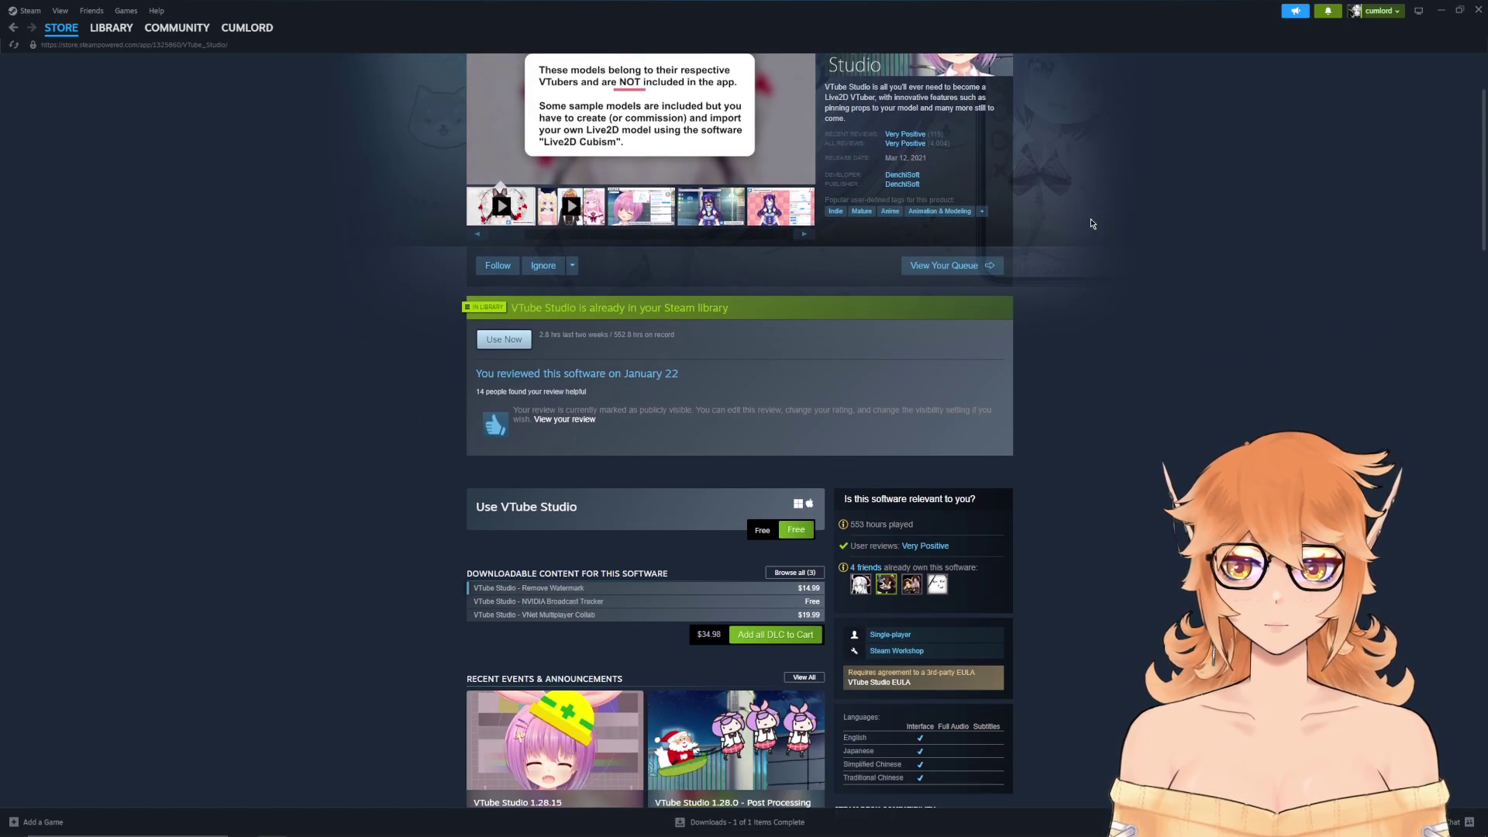
scroll(1093, 223, down, 1)
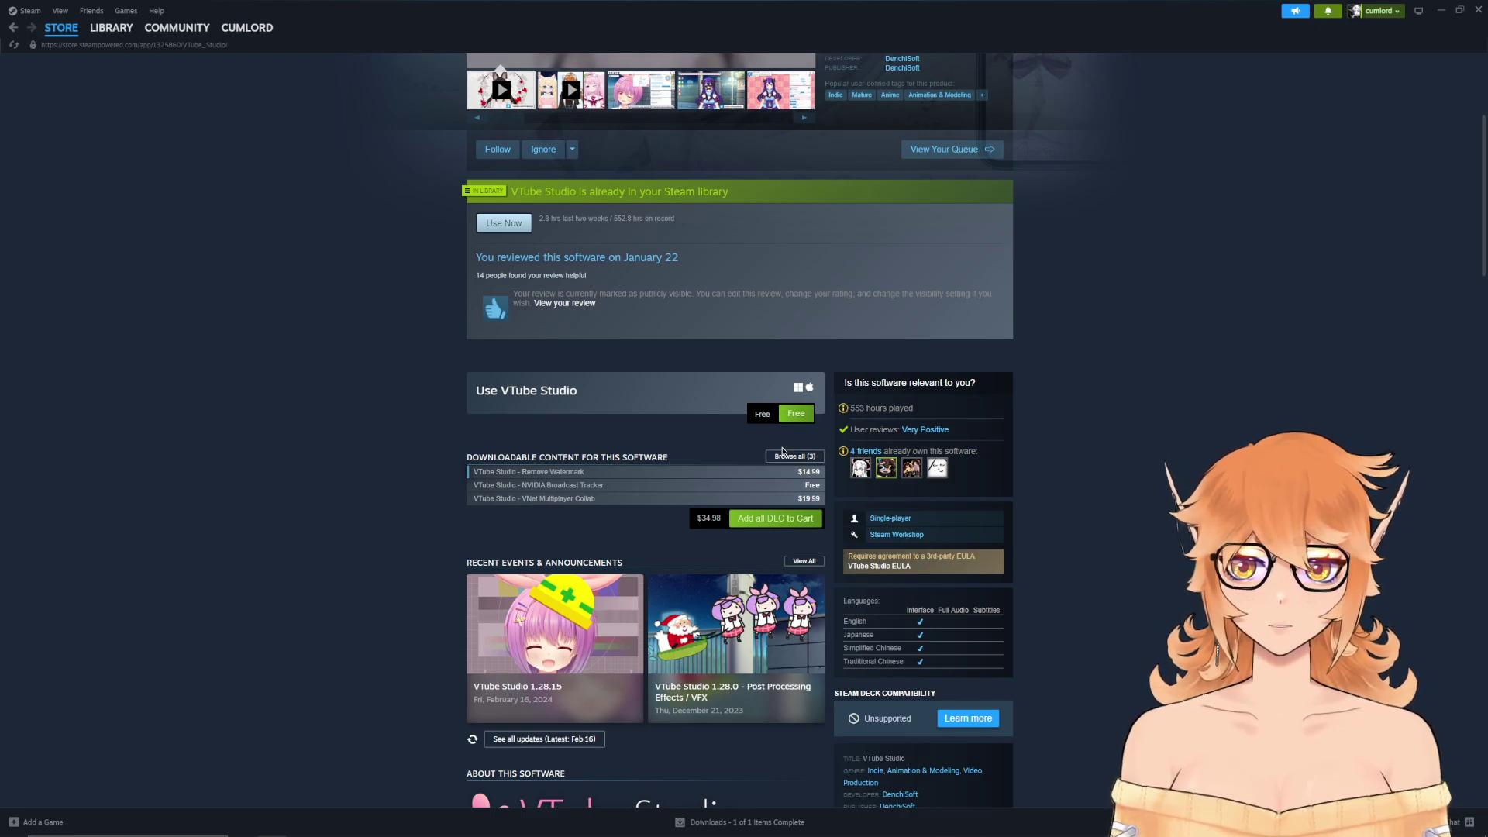
click(504, 224)
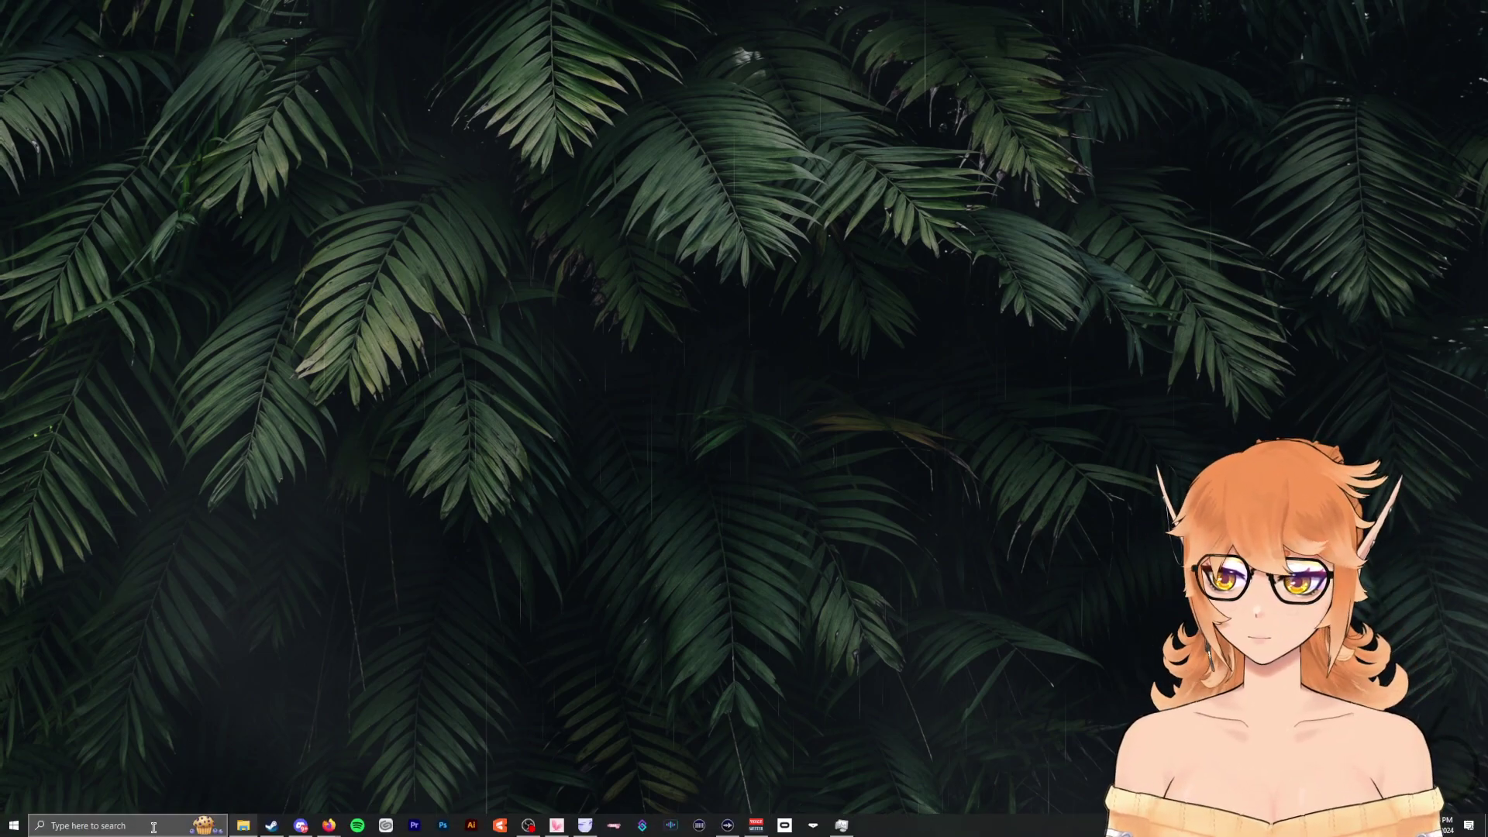
- Start FireAlpaca, dismiss its startup advertisement and open the downloaded closed-mouth avatar PNG as a new canvas
click(155, 828)
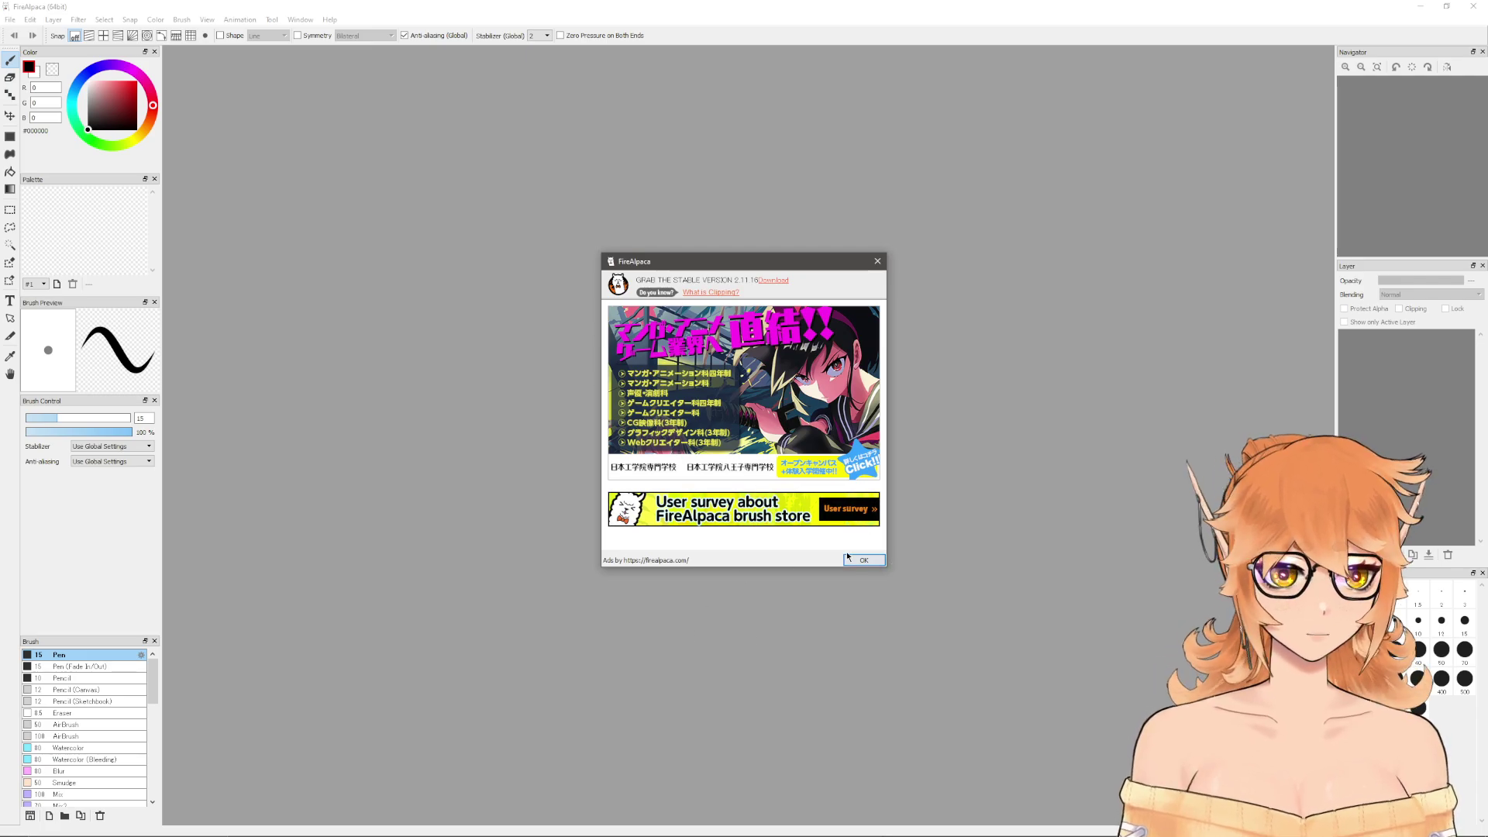
click(864, 561)
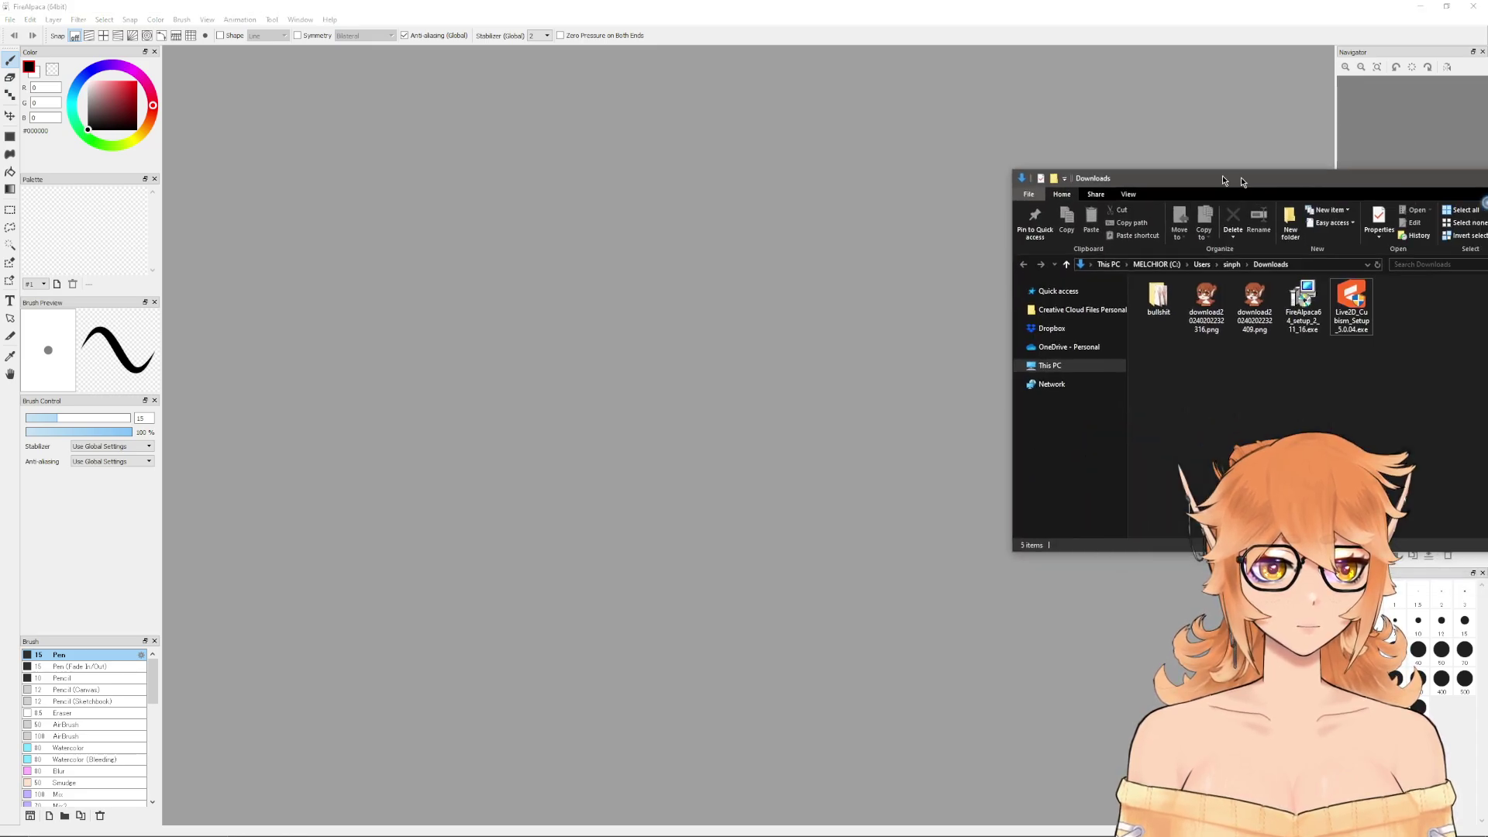
drag(1011, 397, 683, 450)
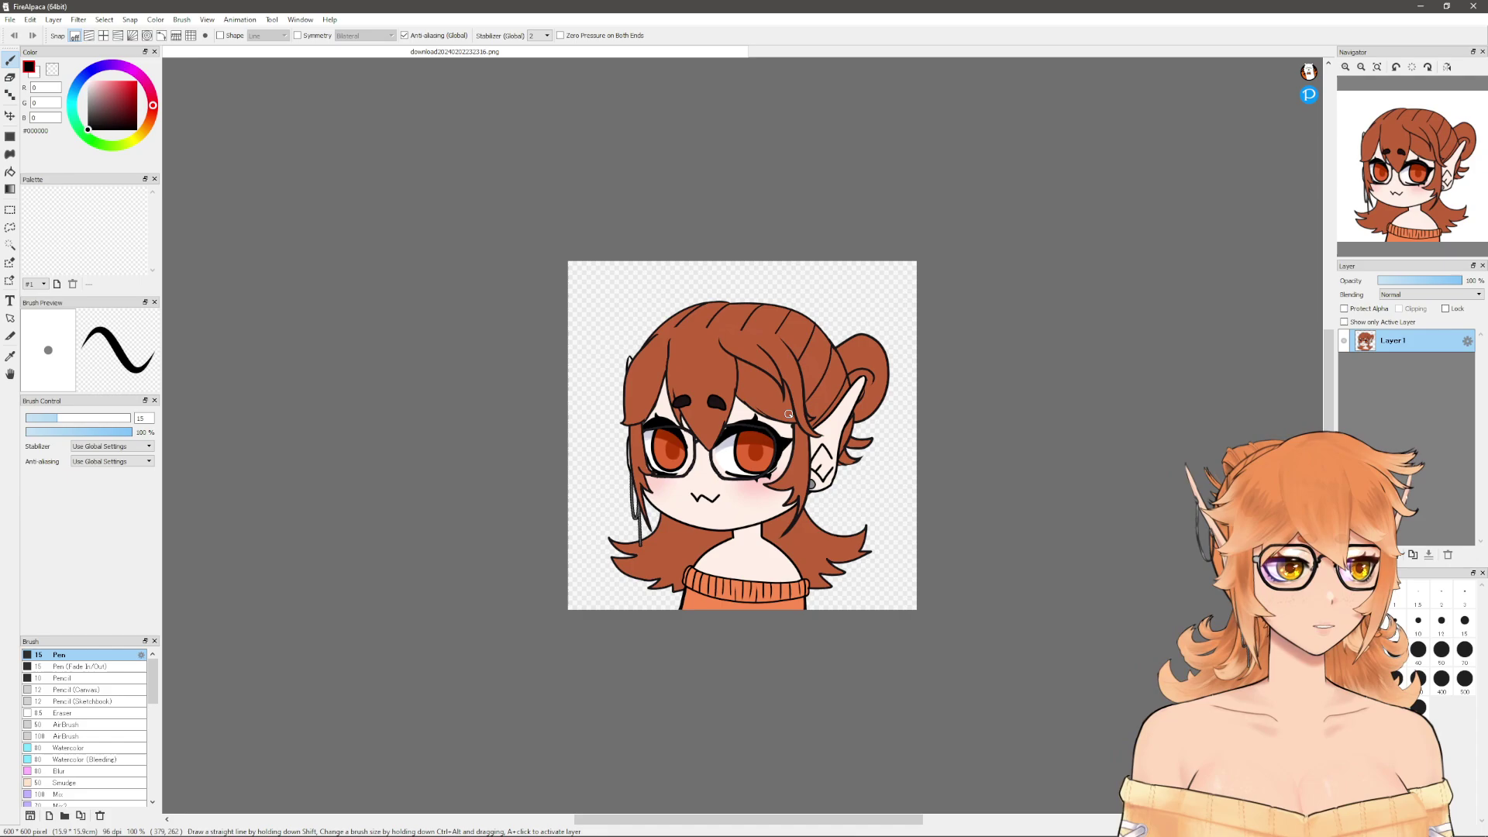
- Open the downloaded open-mouth avatar PNG from the Downloads folder as a second canvas
mouse_move(396, 834)
click(243, 825)
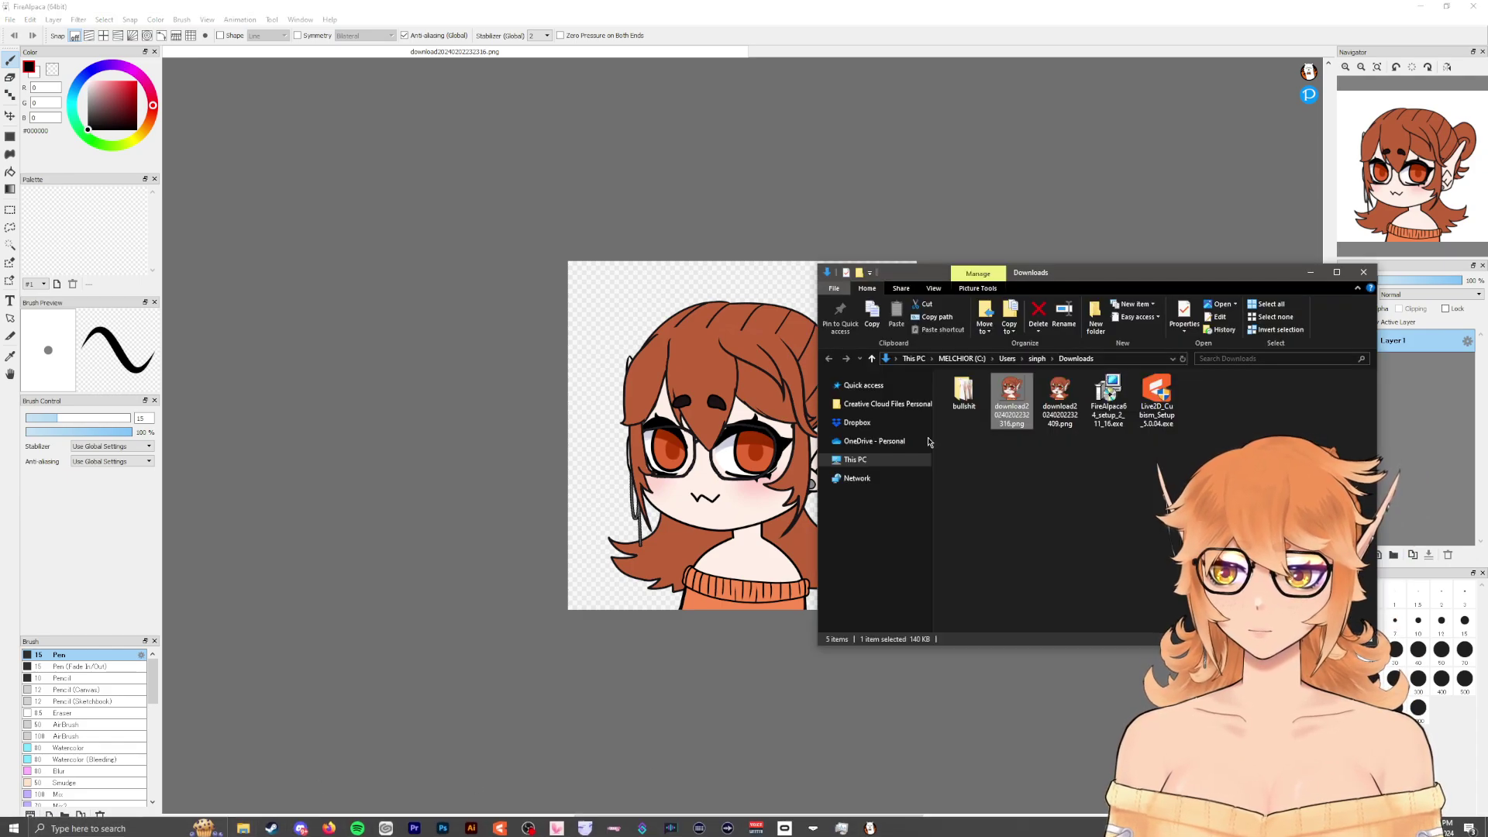
drag(1060, 395, 675, 505)
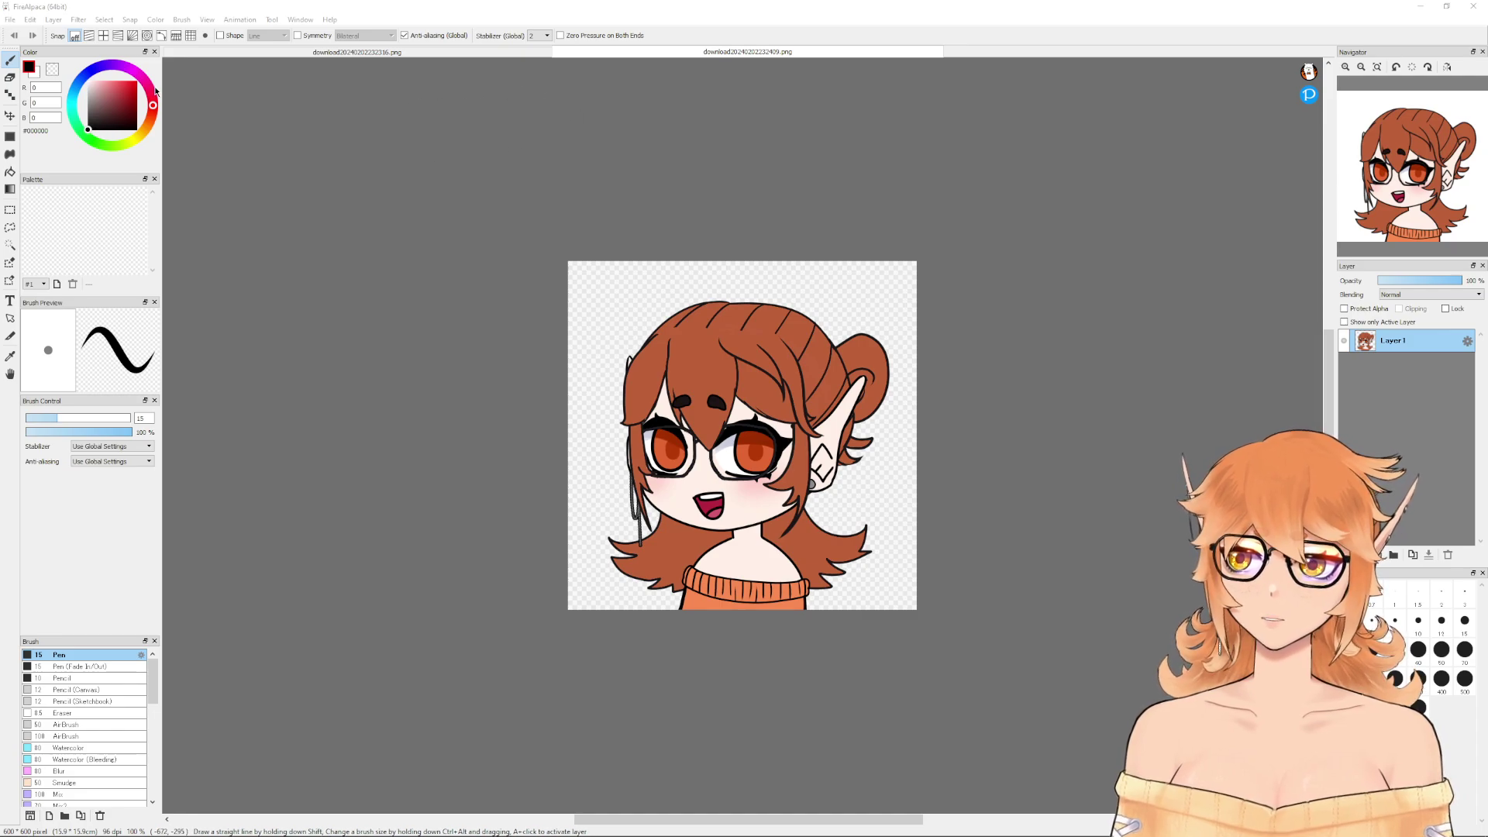
- Copy the entire open-mouth image and paste it as a new layer into the closed-mouth canvas
click(683, 329)
key(ctrl)
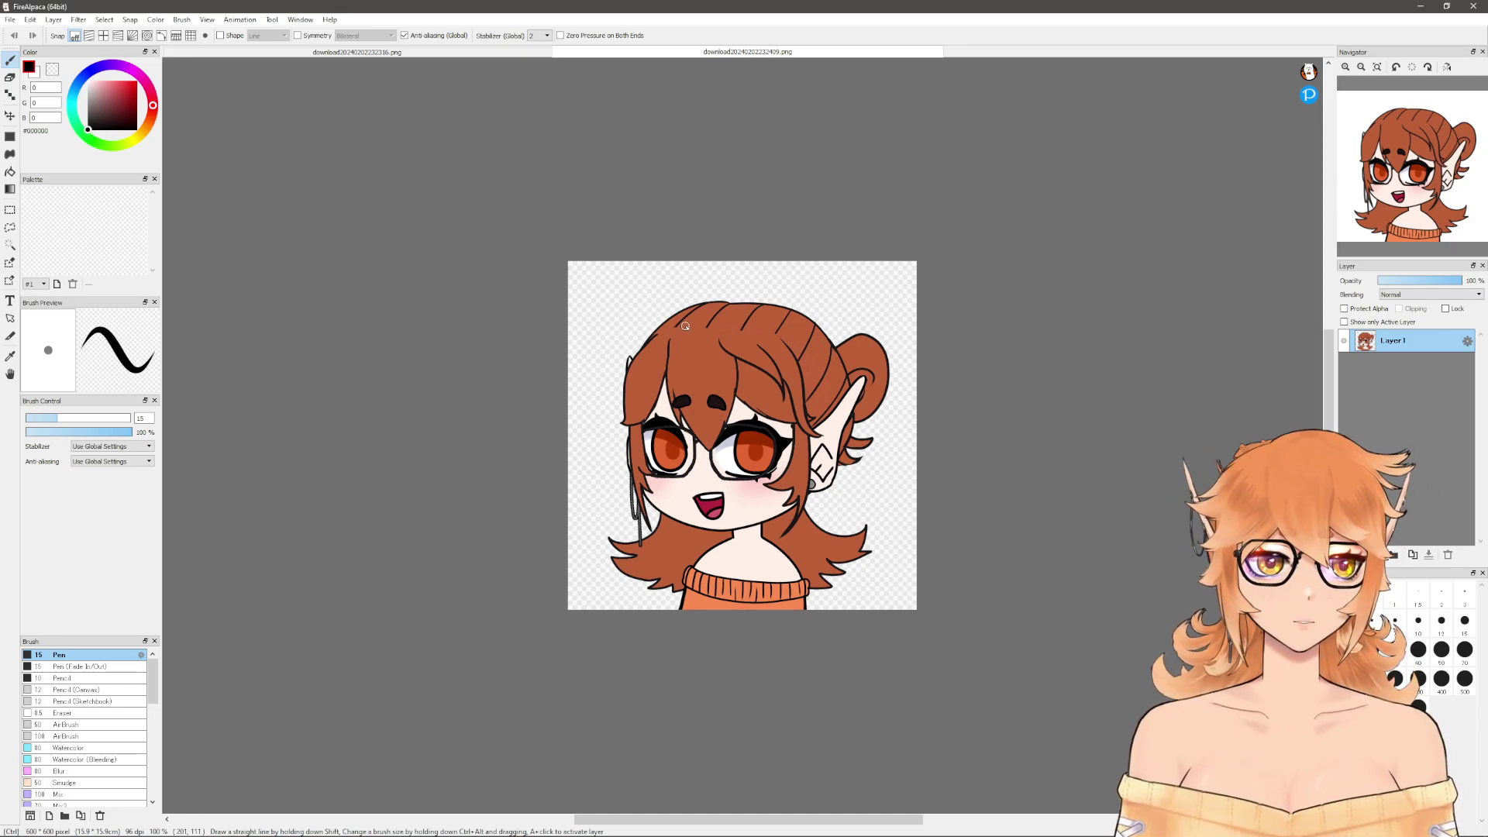
key(ctrl+a)
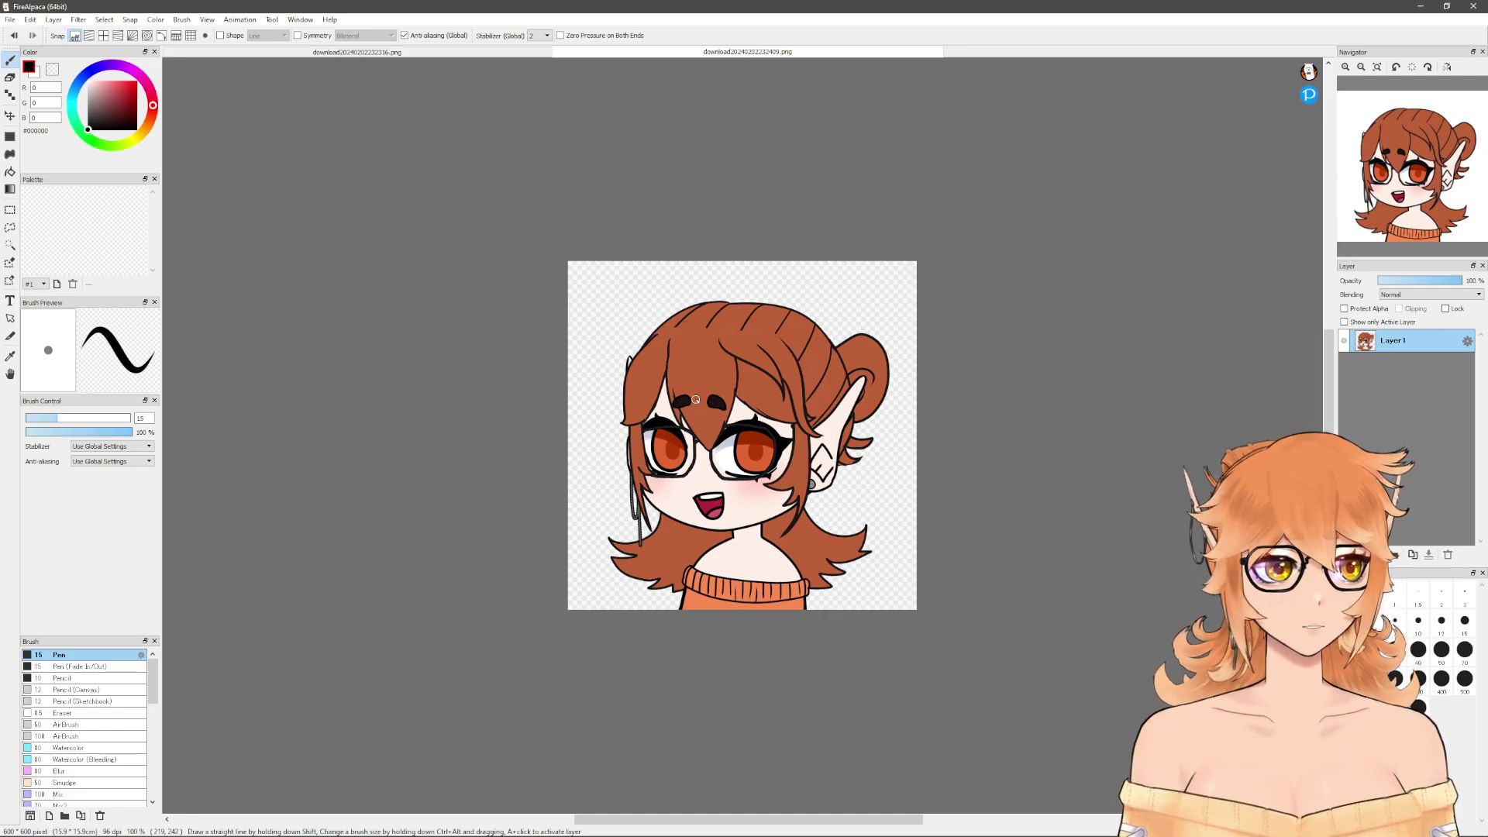
click(360, 52)
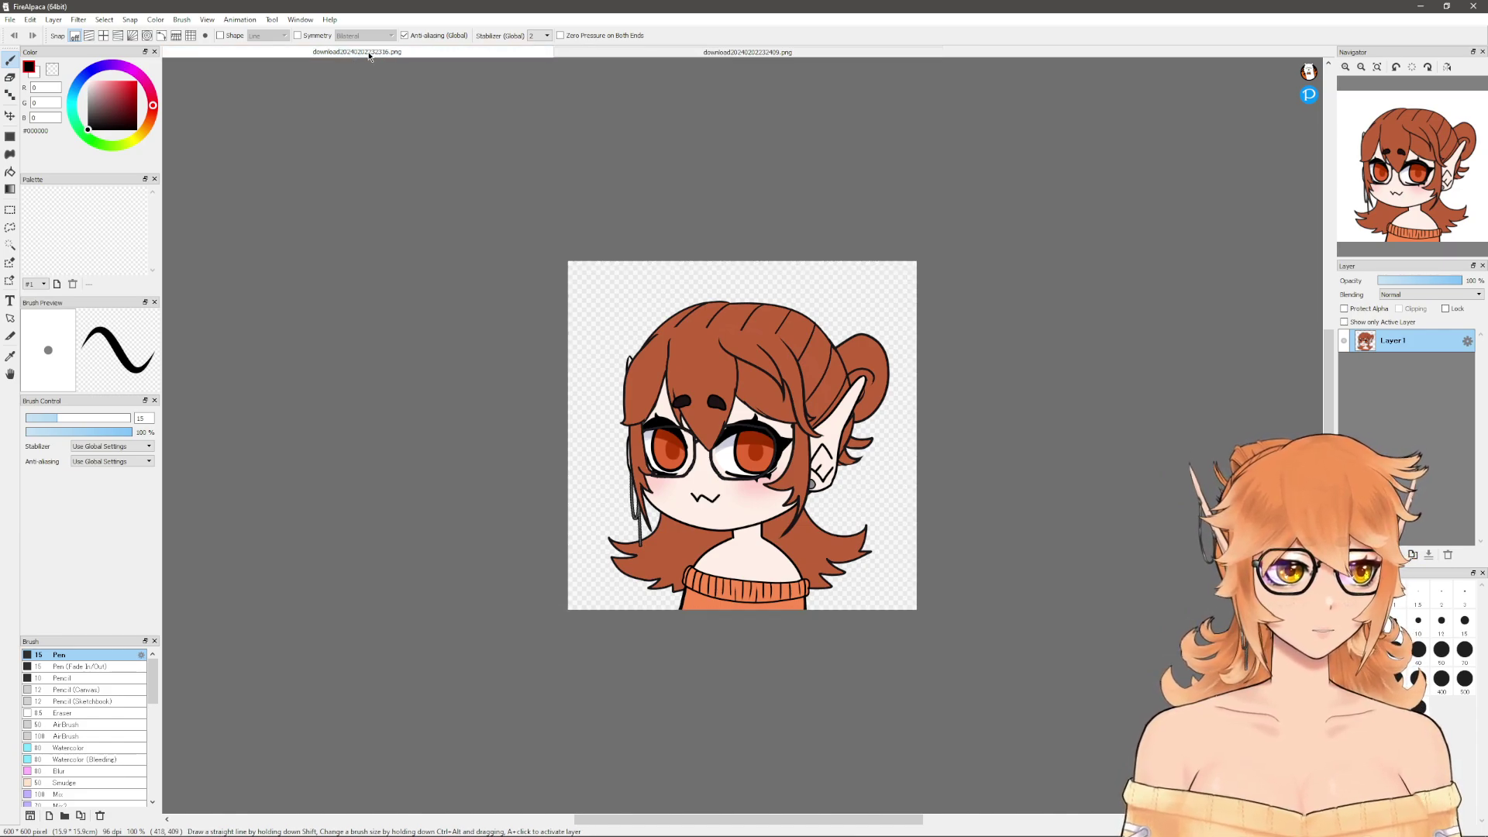
key(ctrl+v)
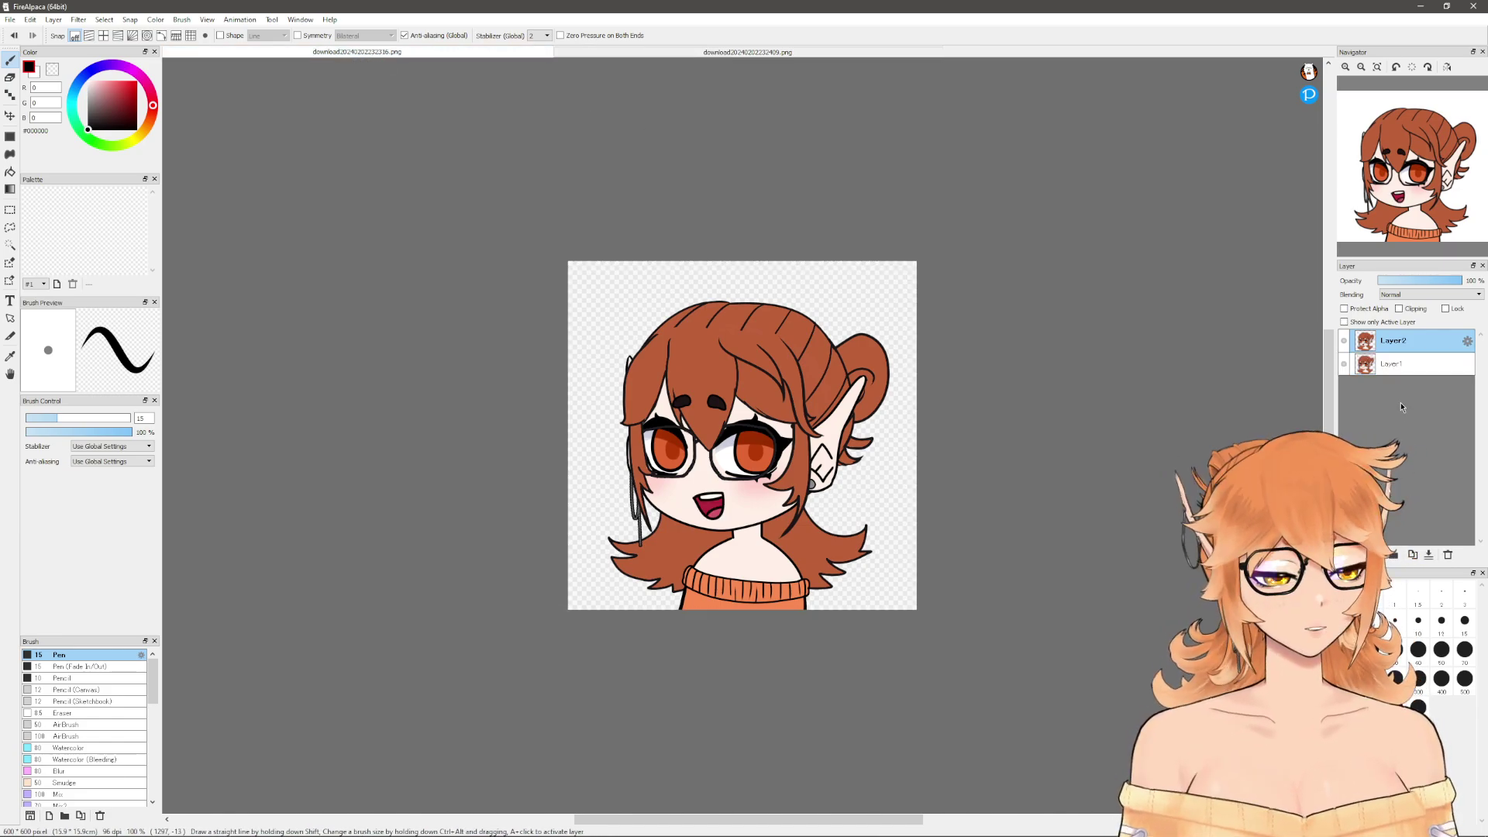
- Toggle the visibility of the pasted layer to compare the open and closed mouths
click(1345, 342)
click(1345, 342)
click(1345, 342)
click(1345, 342)
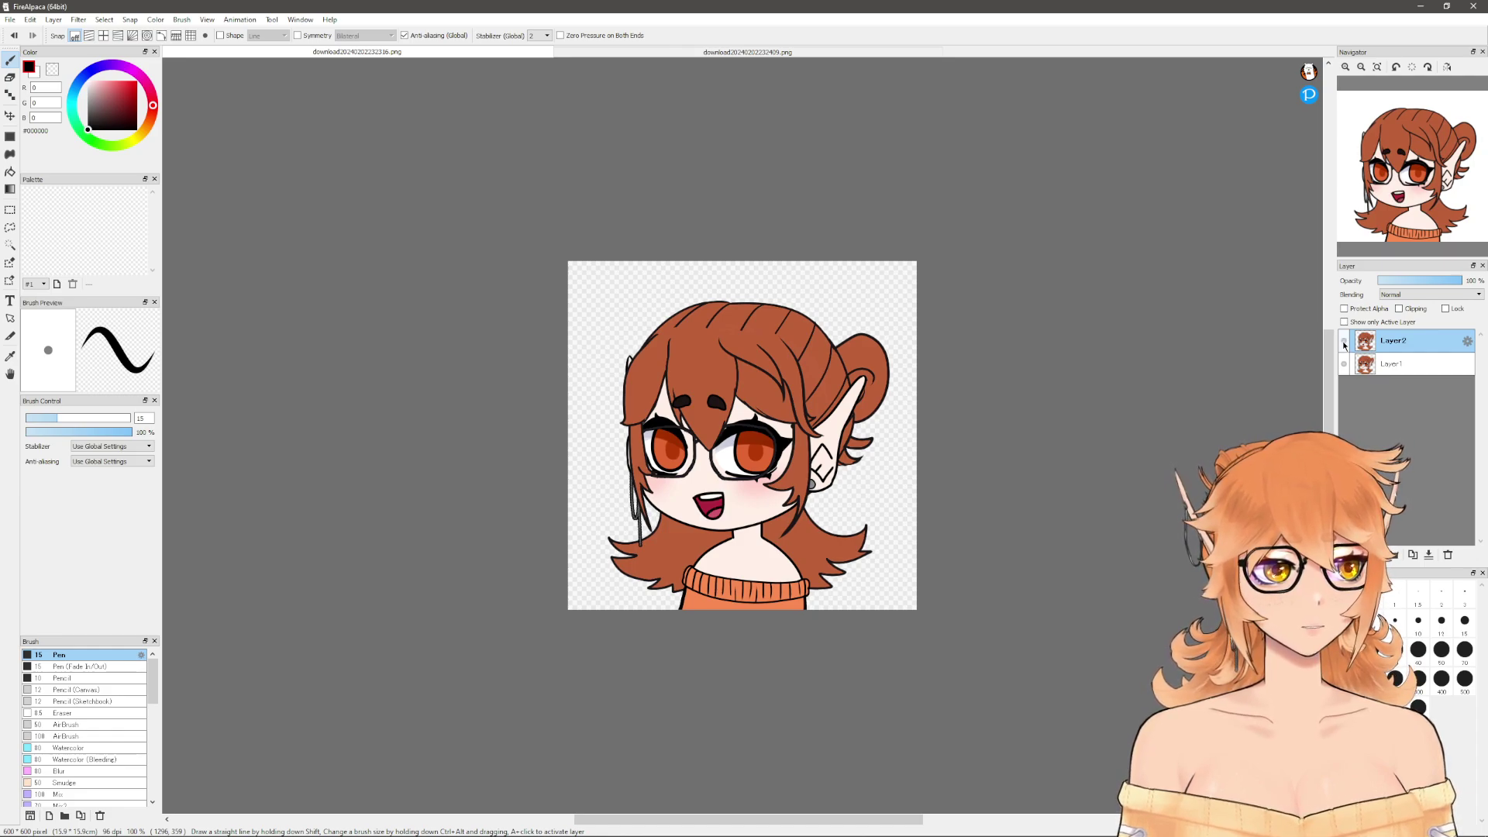
- Close the separate open-mouth PNG canvas, keeping the two-layer canvas open
click(934, 55)
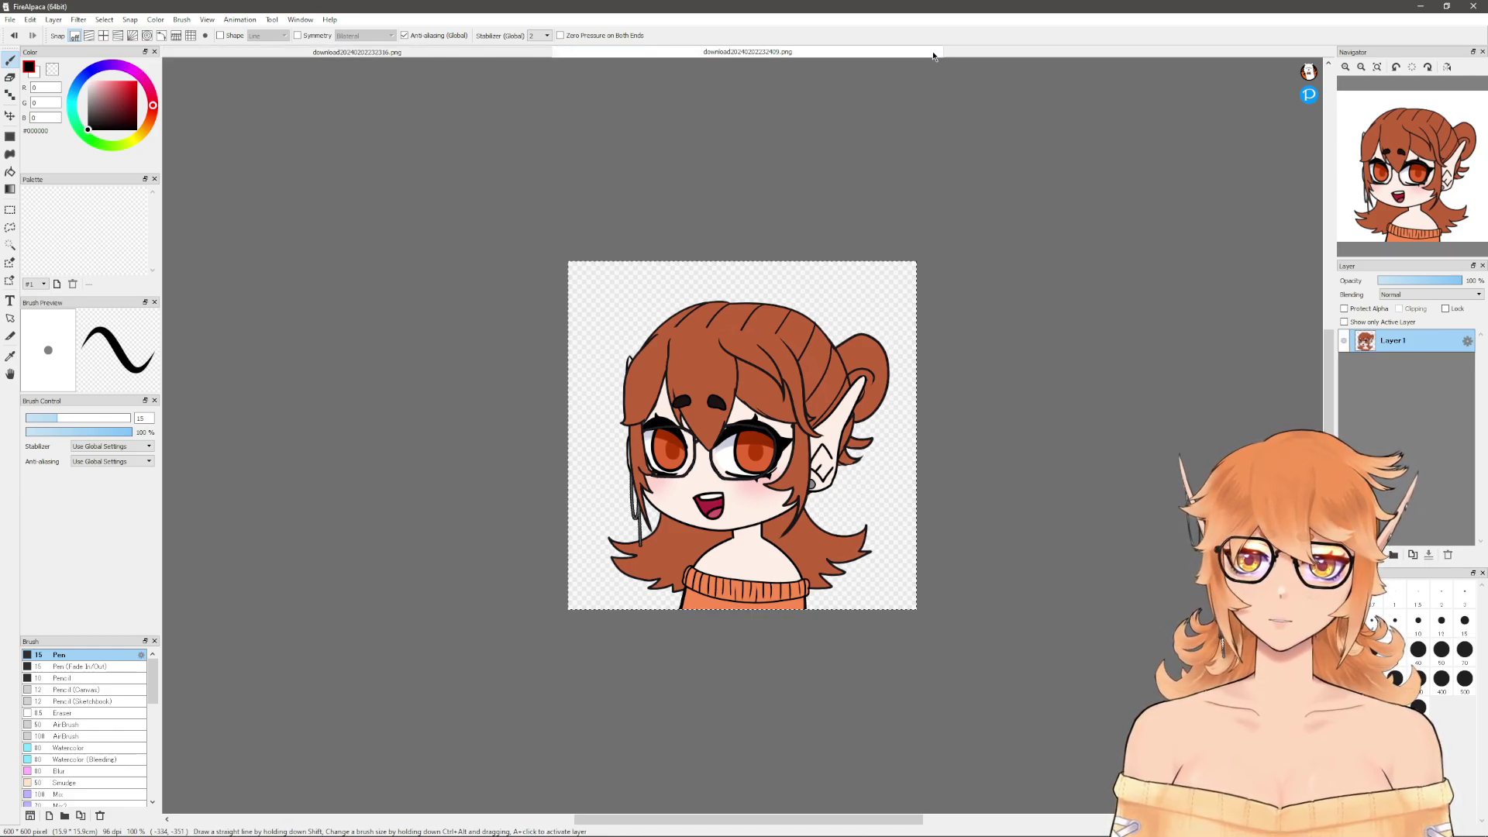
right_click(934, 55)
click(914, 59)
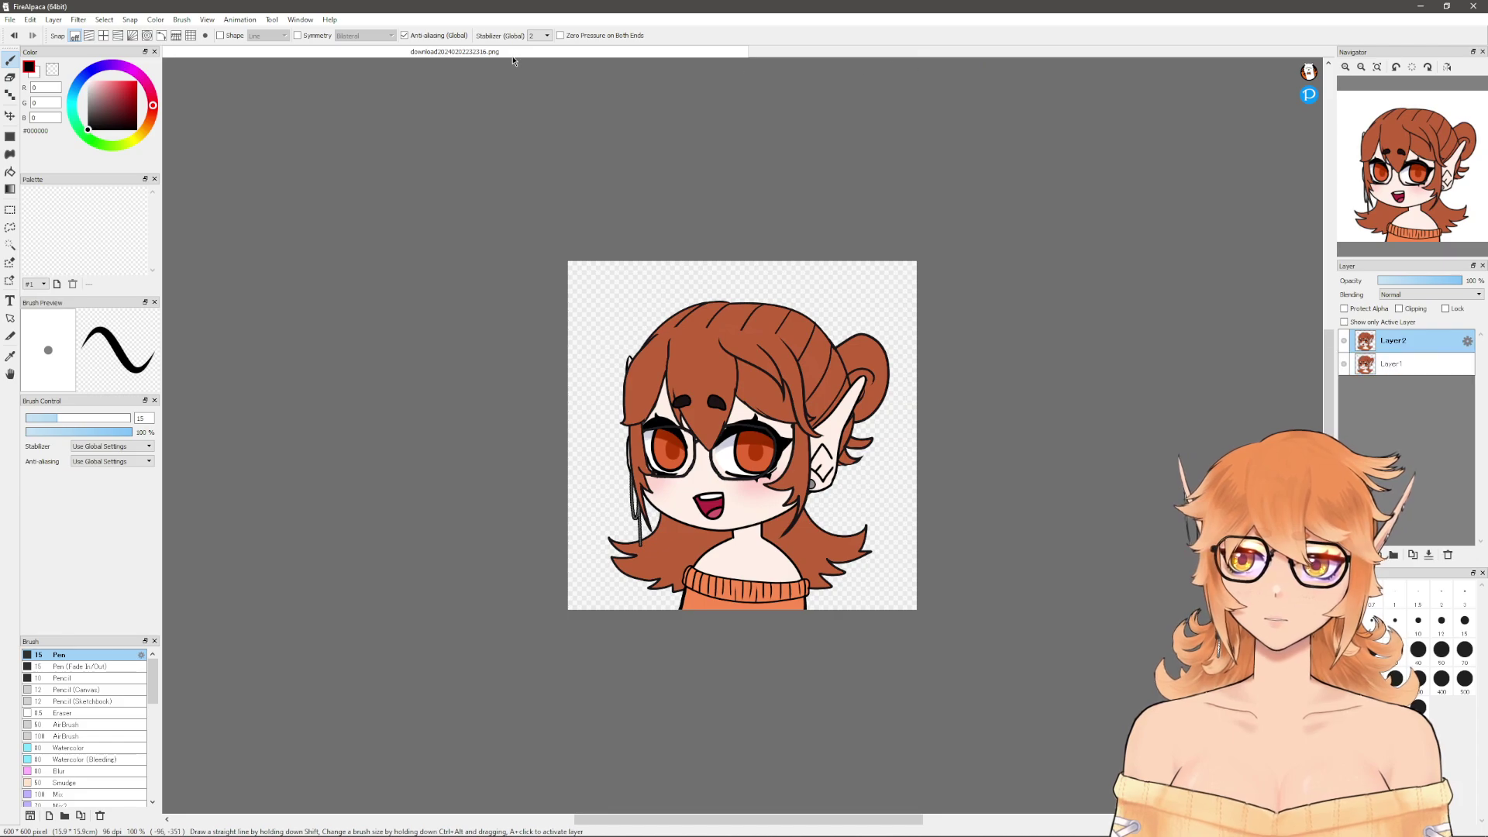
scroll(469, 491, up, 2)
drag(1328, 457, 1328, 419)
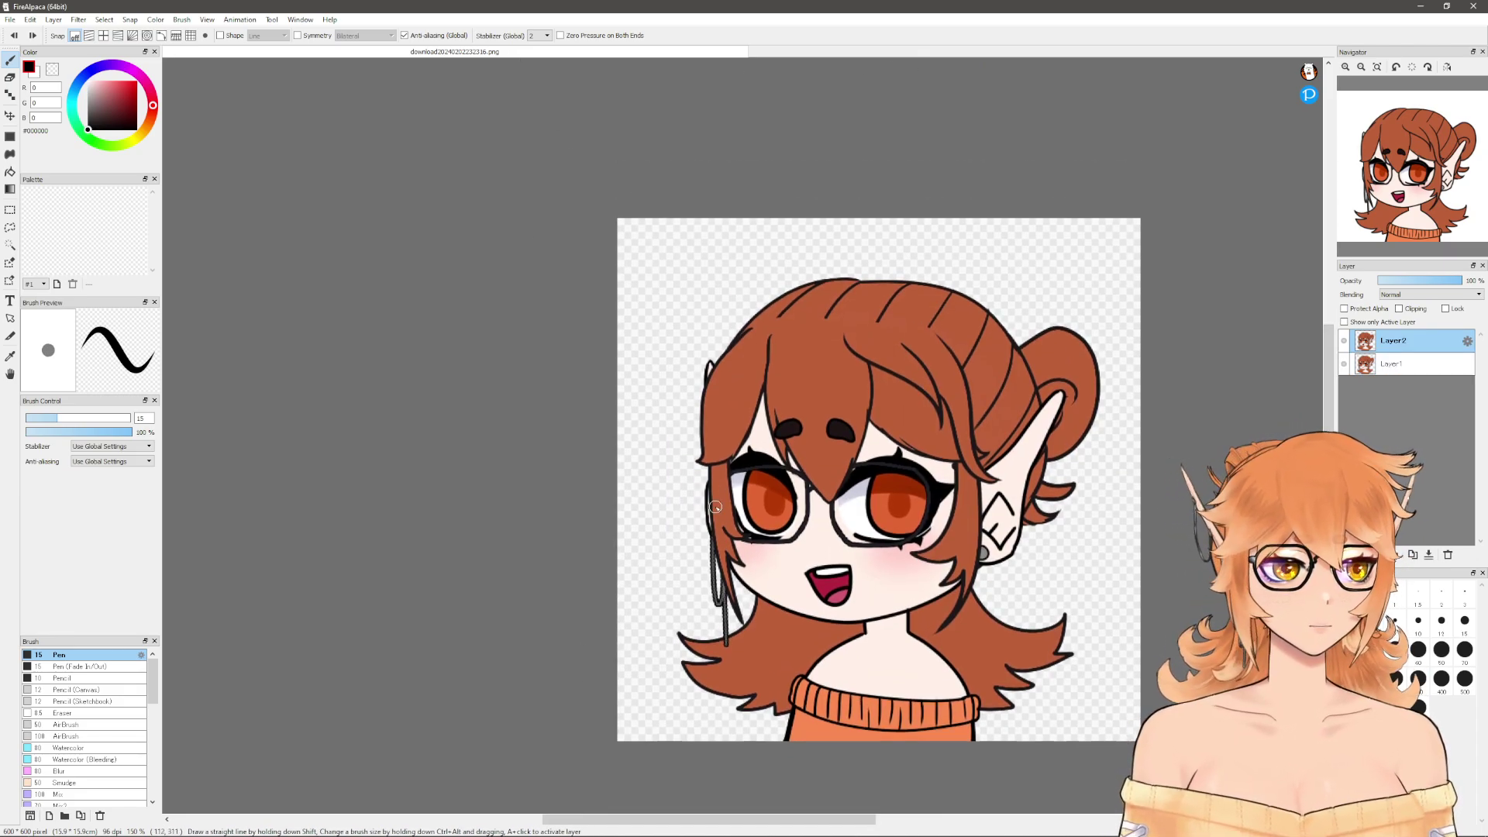
click(30, 20)
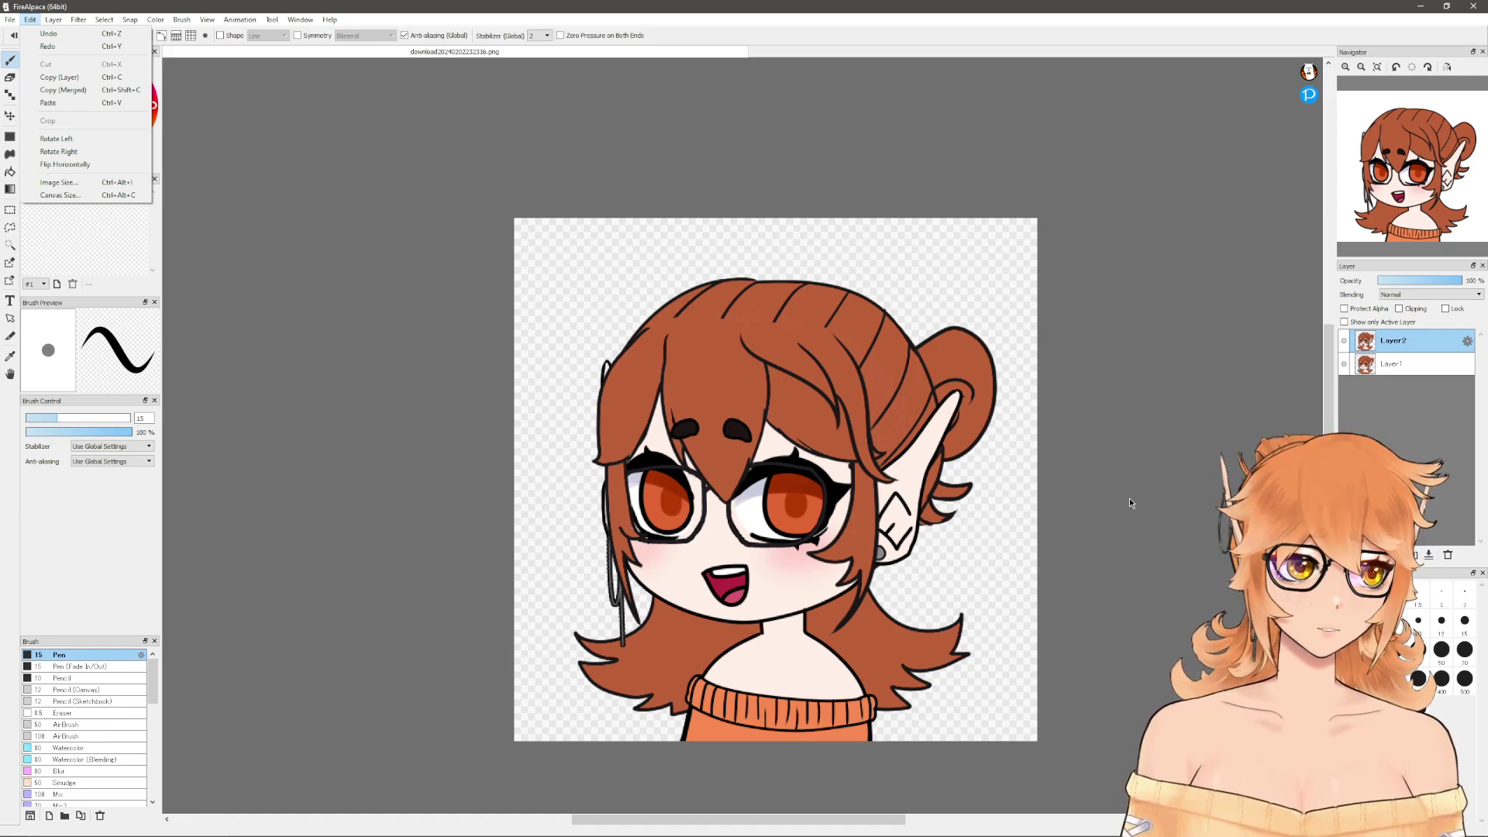
click(1077, 552)
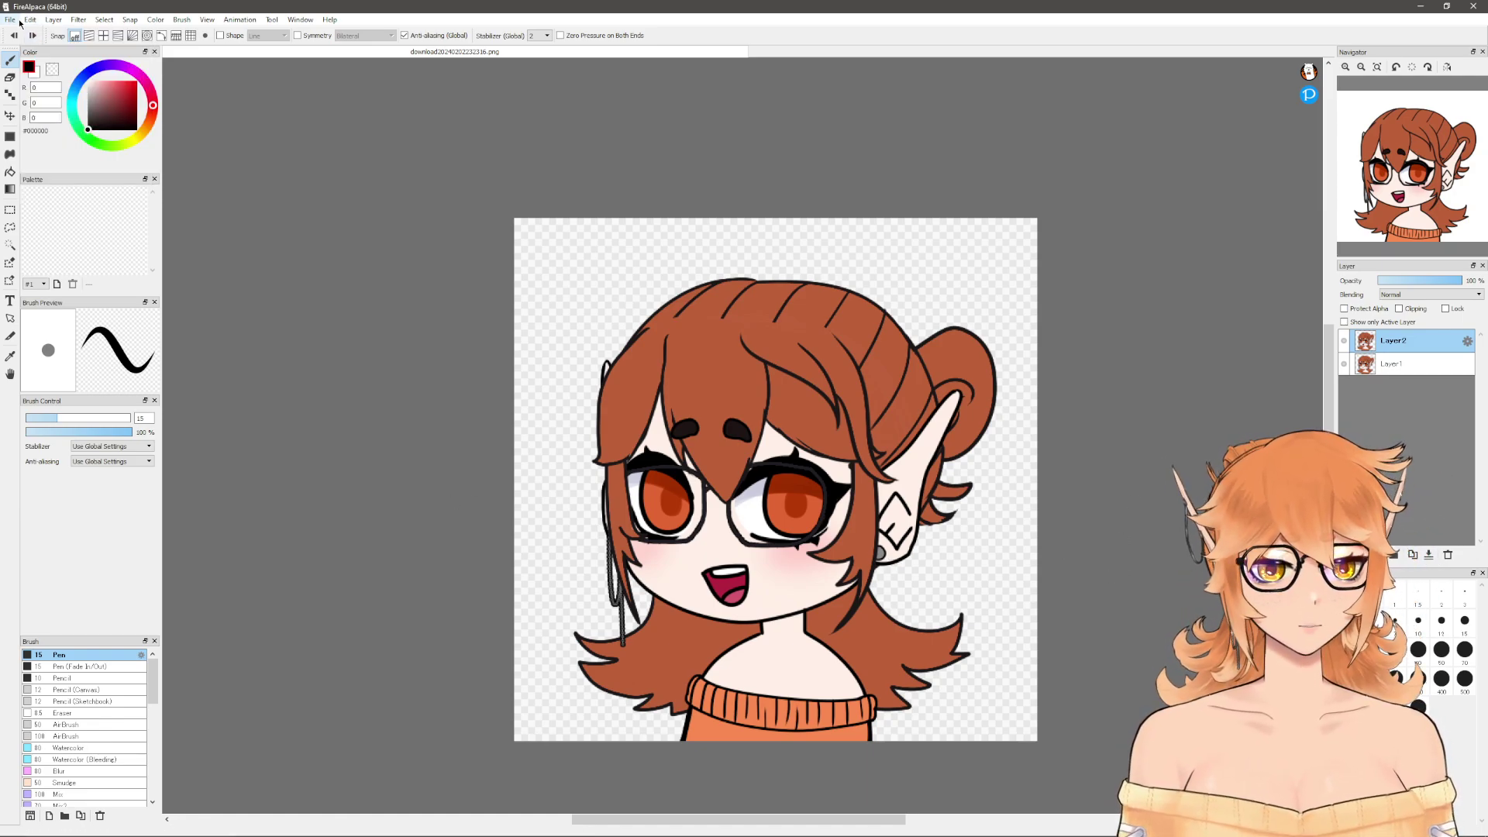
- Save the two-layer image in PSD format as picrew model.psd in the Downloads folder, and close FireAlpaca
click(10, 20)
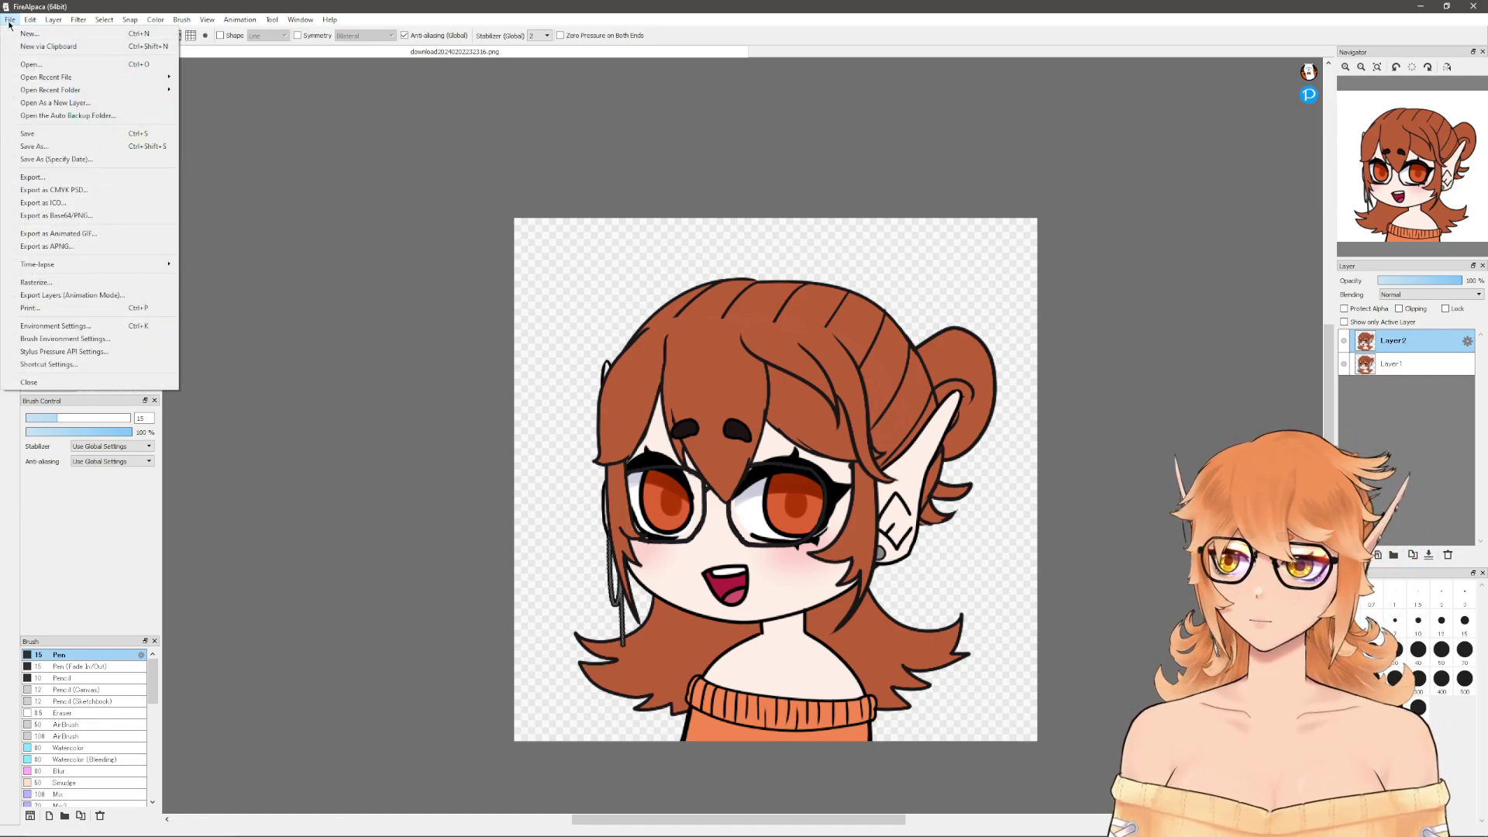
click(68, 147)
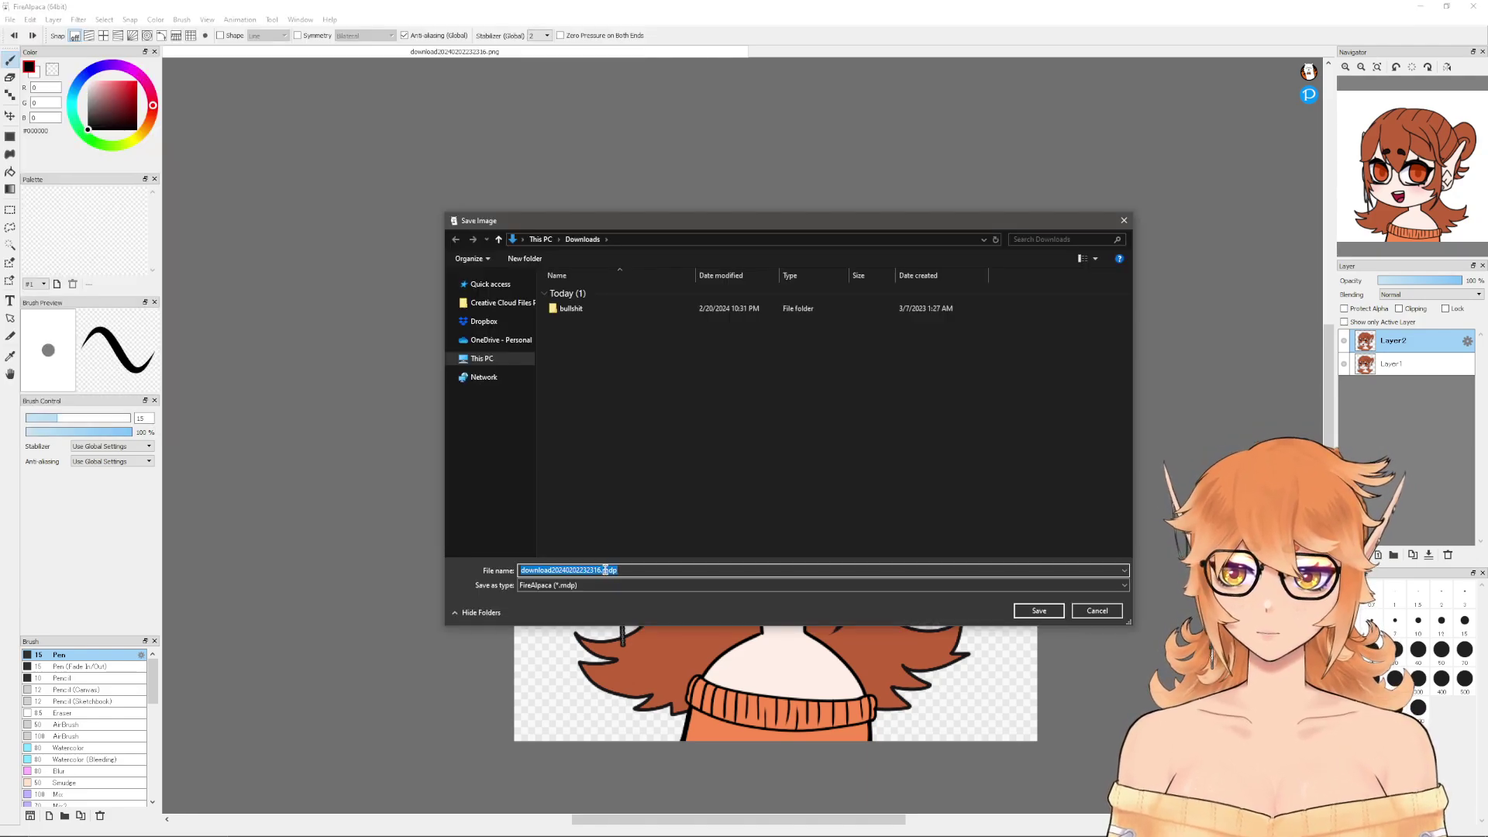
click(589, 586)
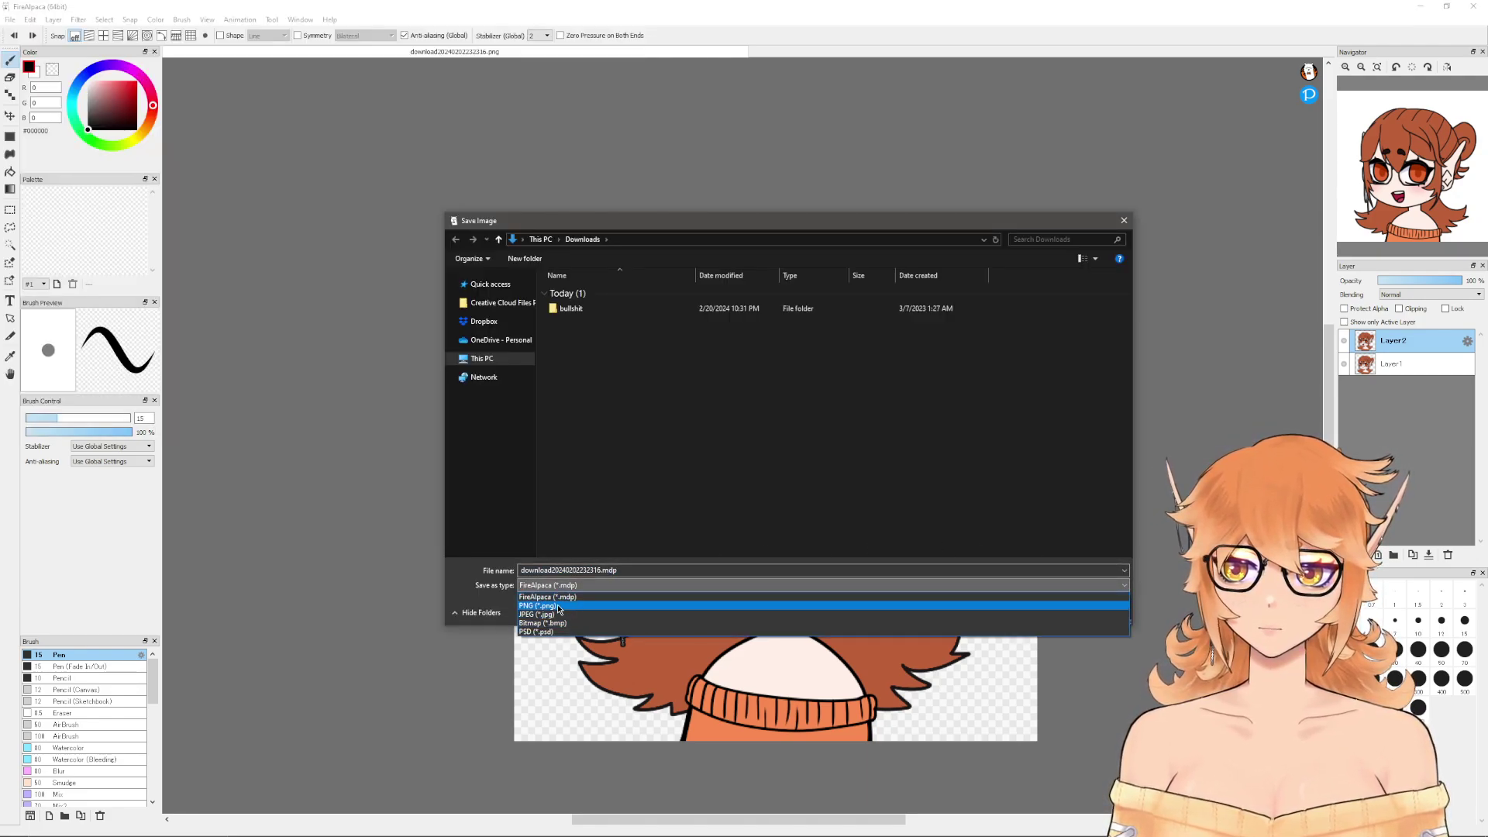
click(606, 571)
double_click(605, 570)
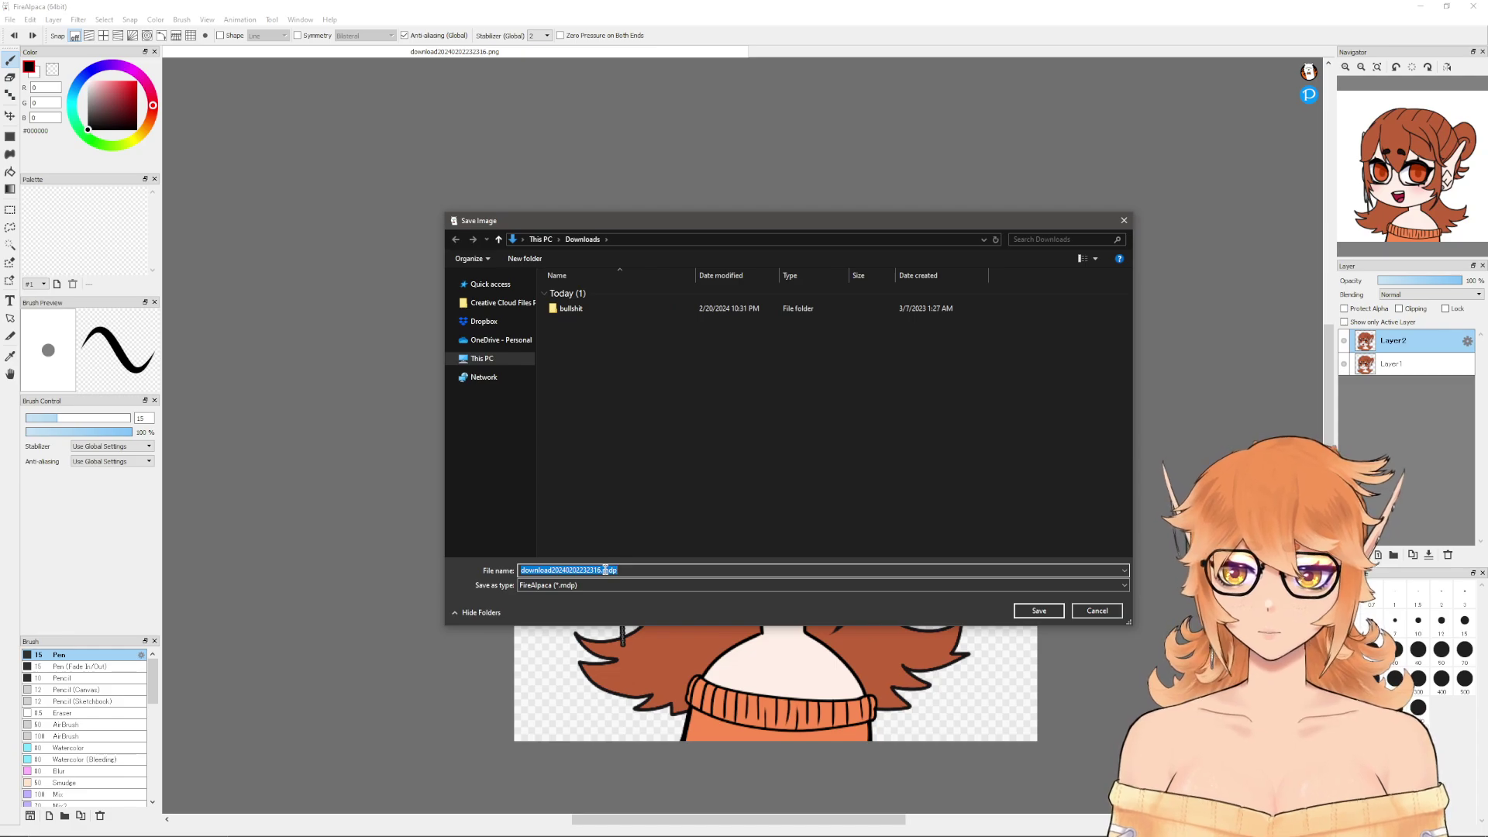
click(581, 585)
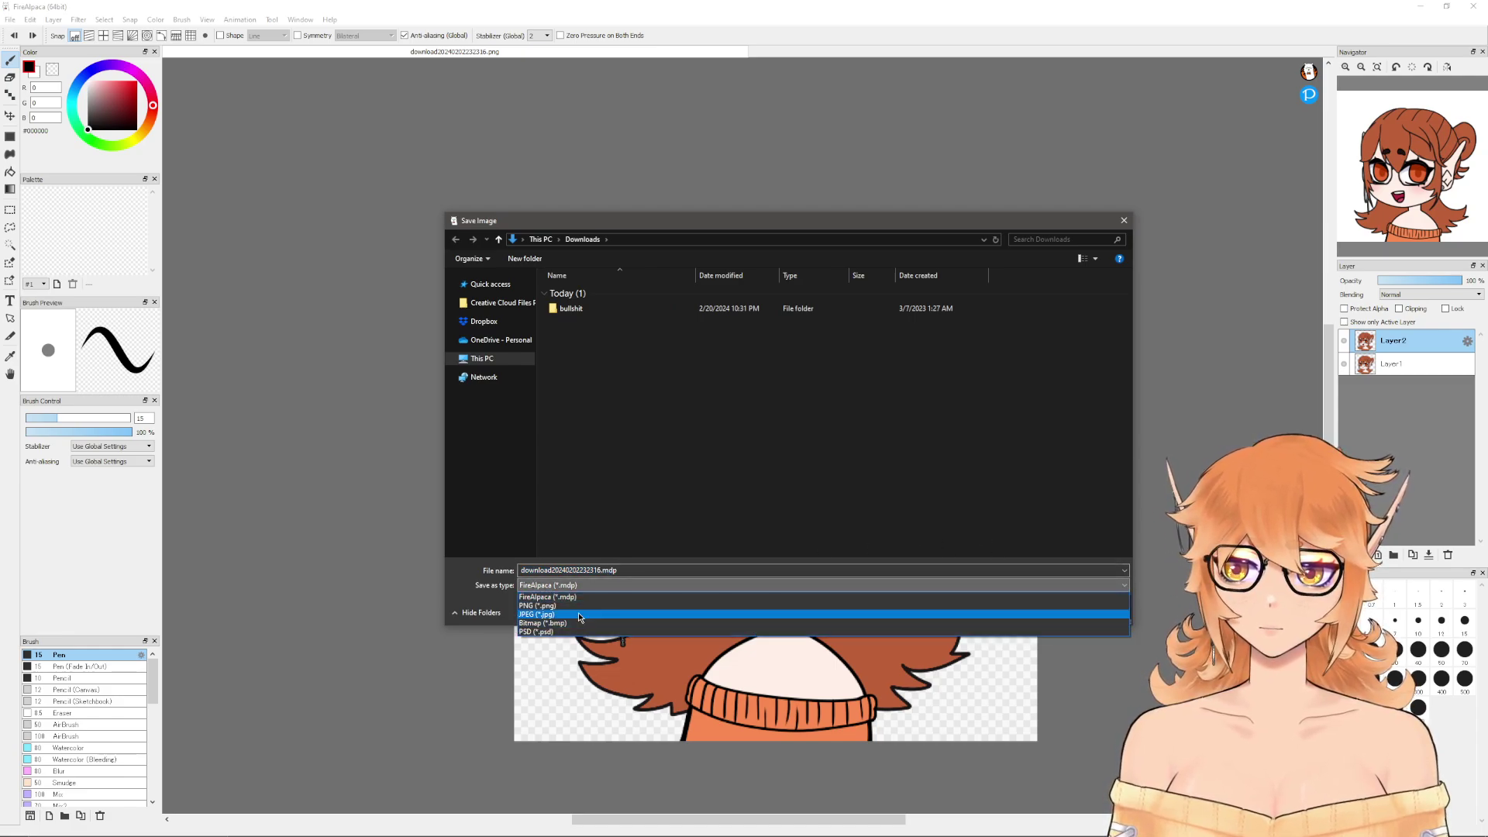
click(574, 632)
double_click(589, 571)
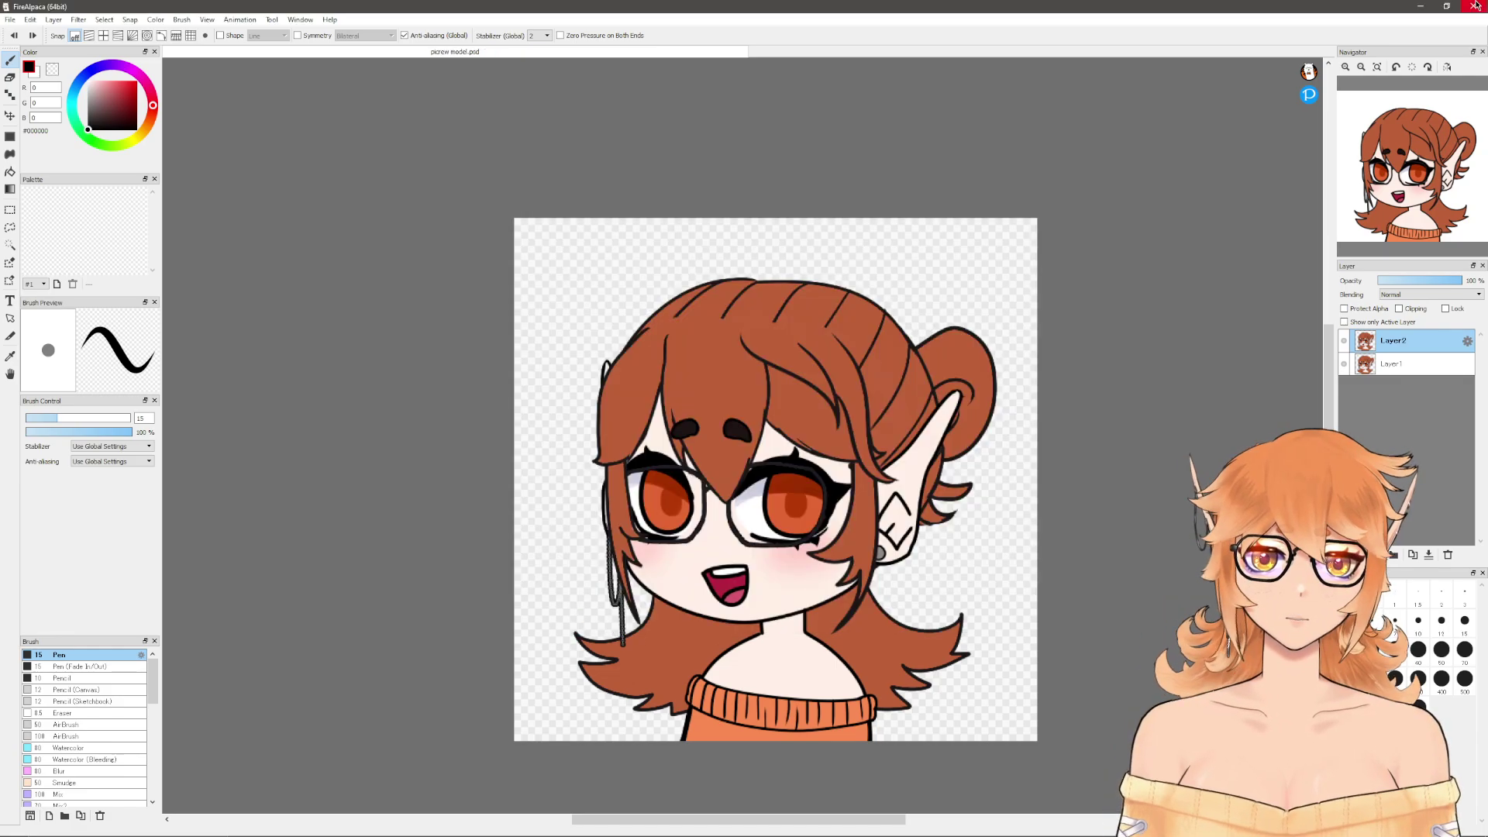
click(1477, 6)
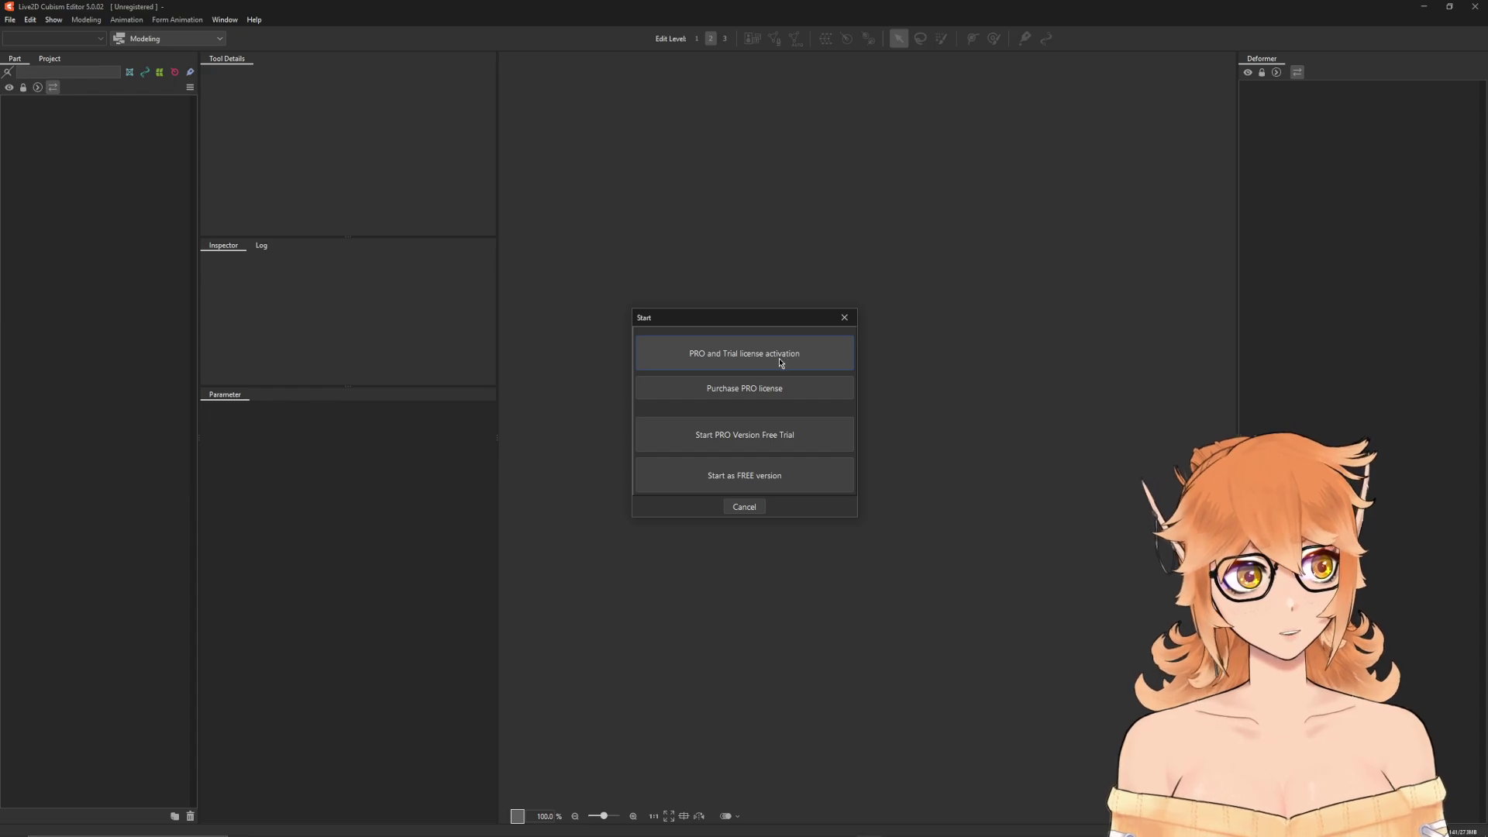
- In Live2D Cubism Editor, start the PRO version free trial and acknowledge the welcome notice
click(760, 444)
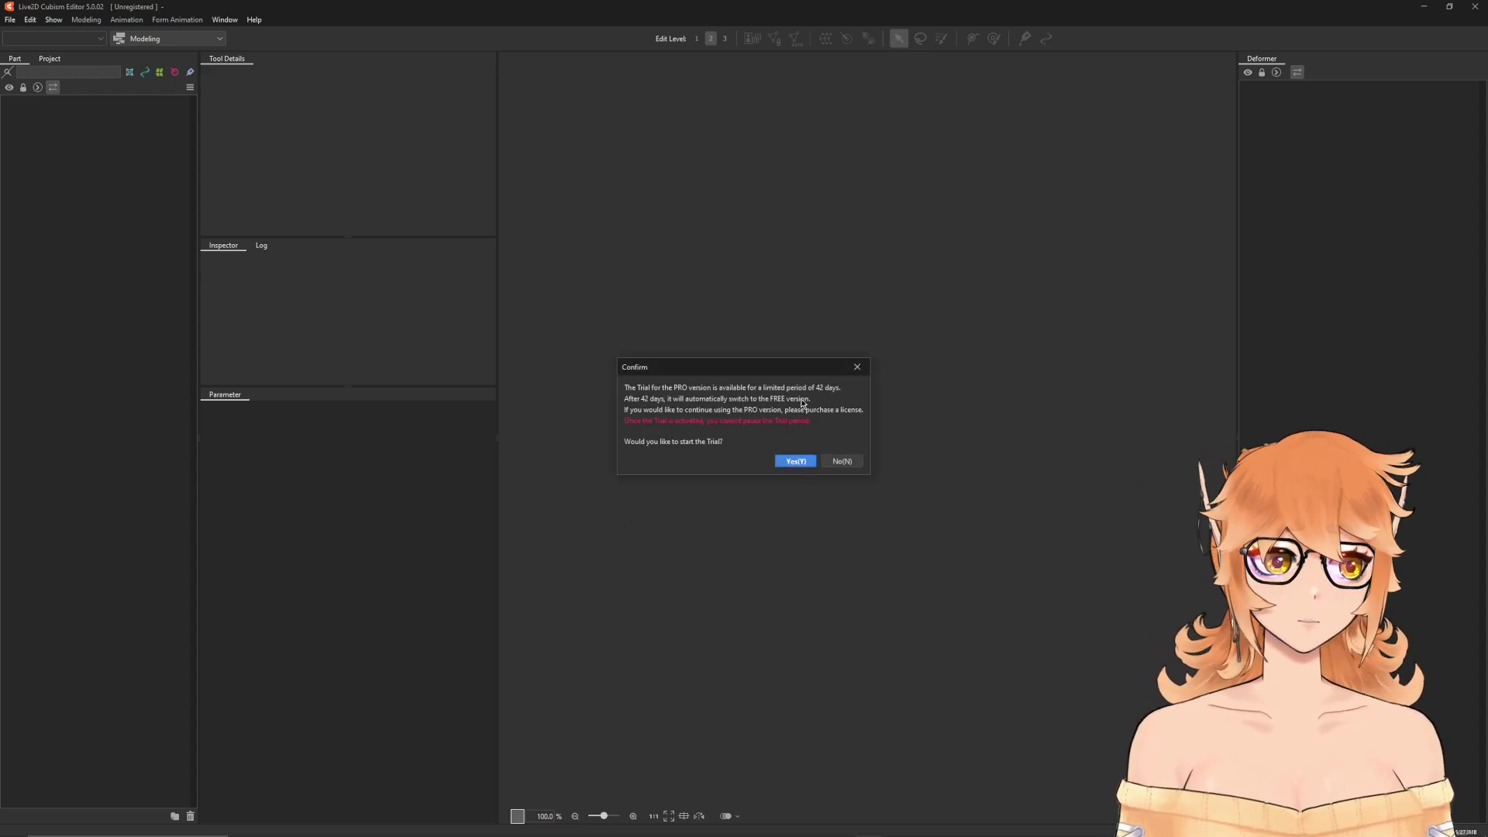
click(790, 463)
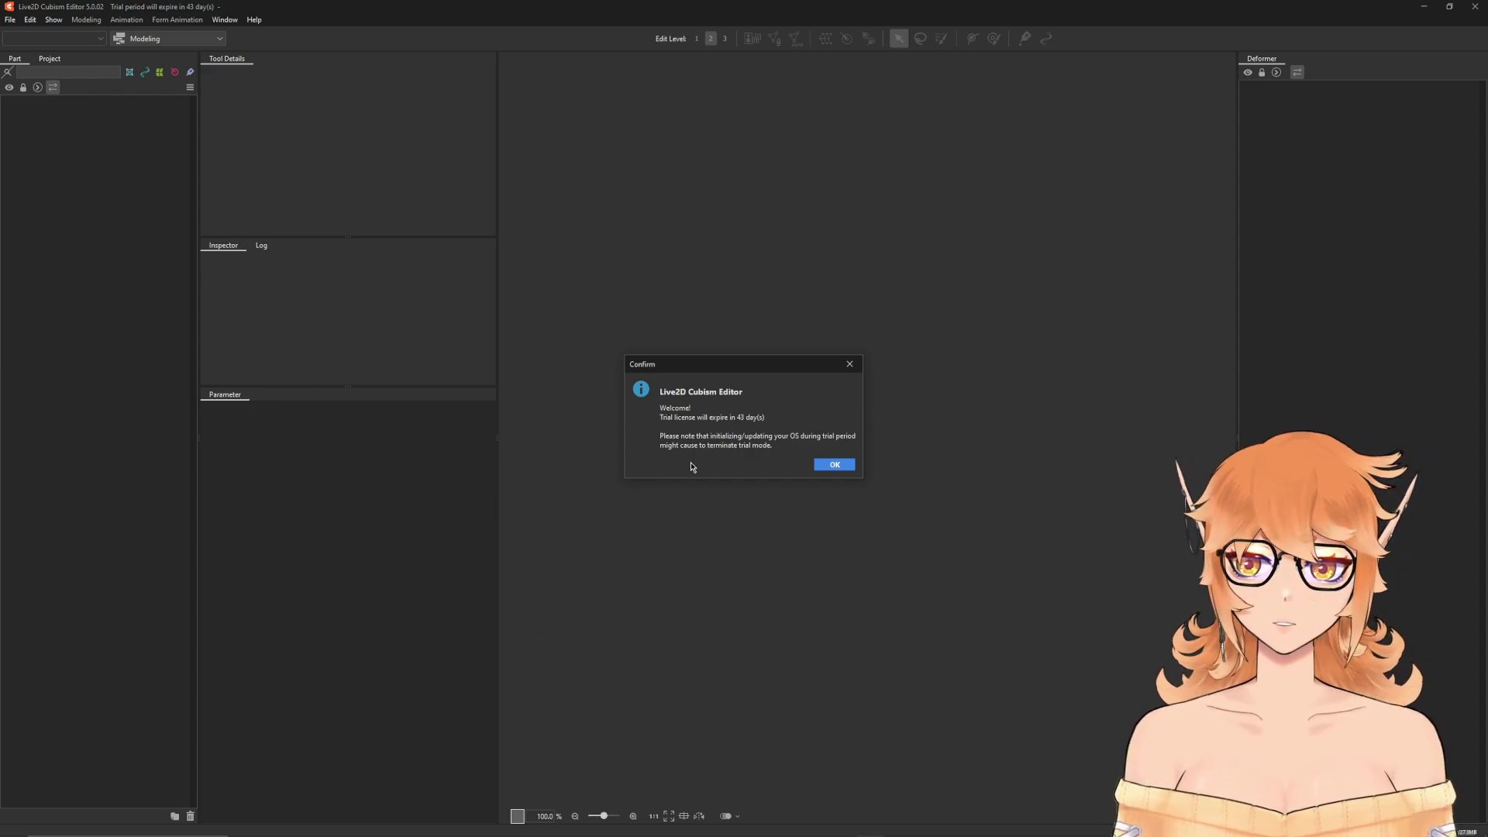
click(835, 465)
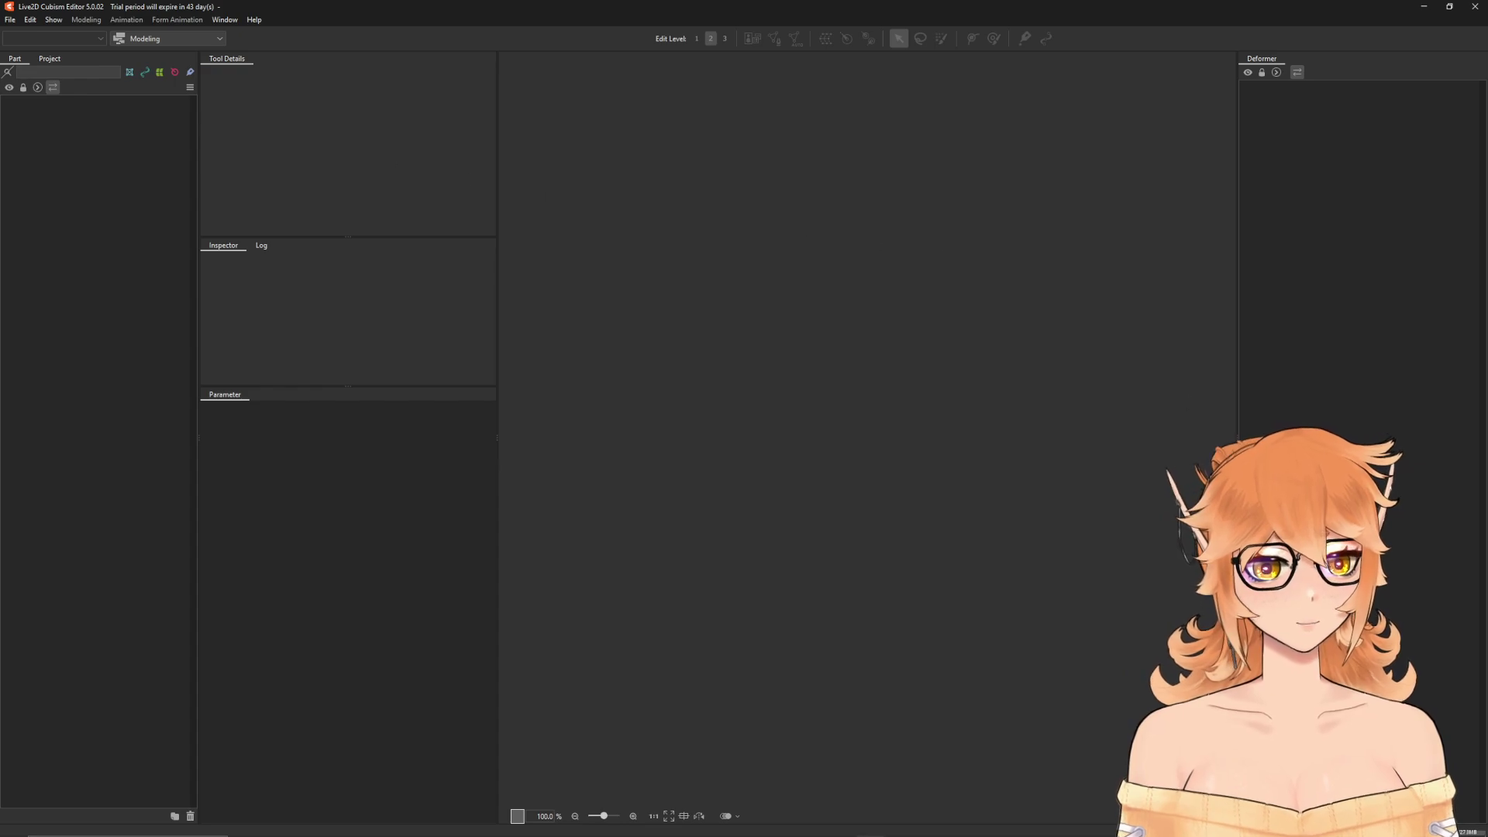
- Import picrew model.psd from the Downloads folder into the editor as a new model
key(super+e)
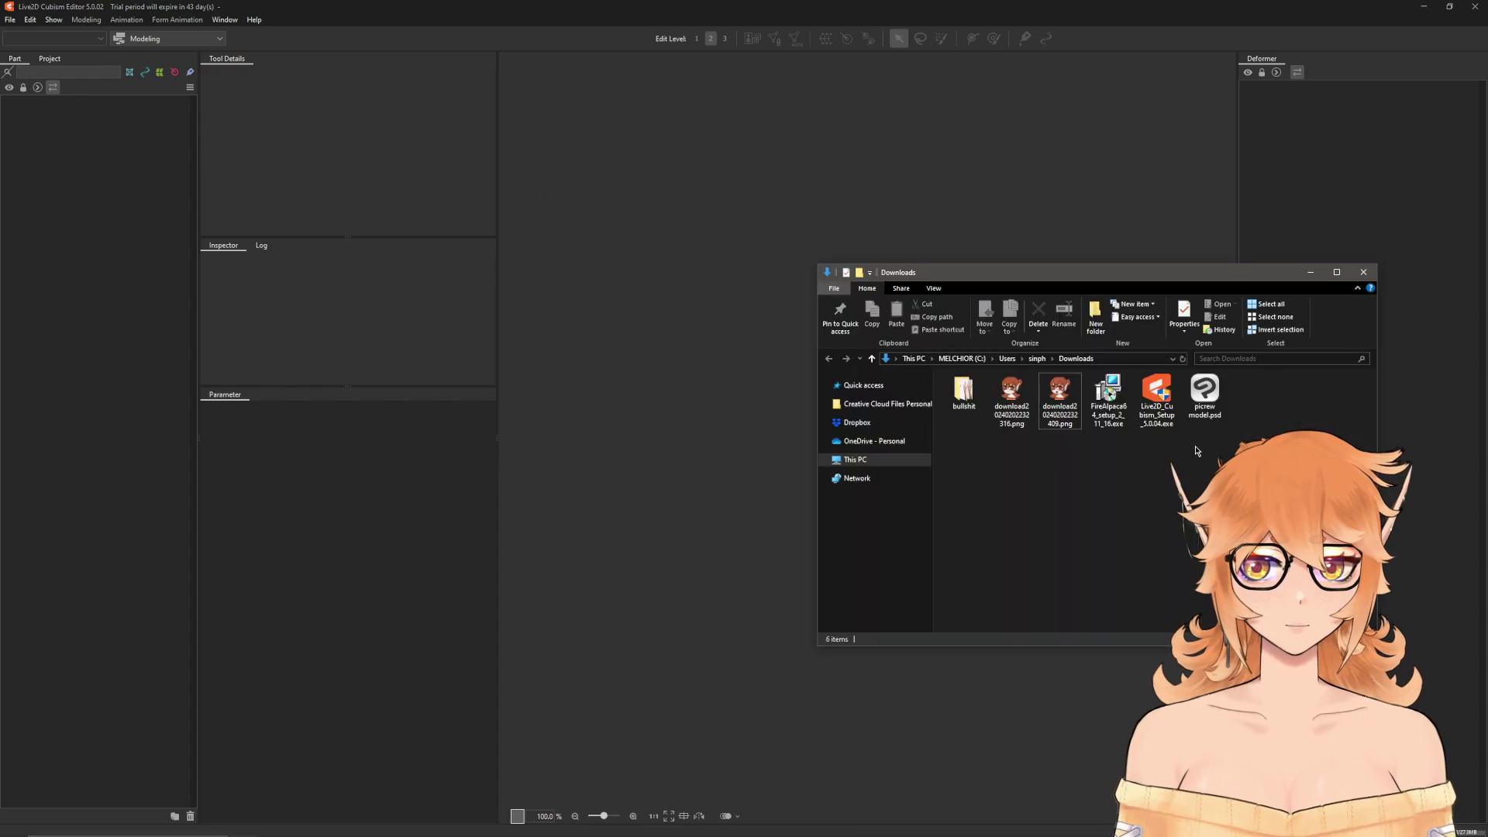
click(1197, 397)
drag(759, 610, 701, 435)
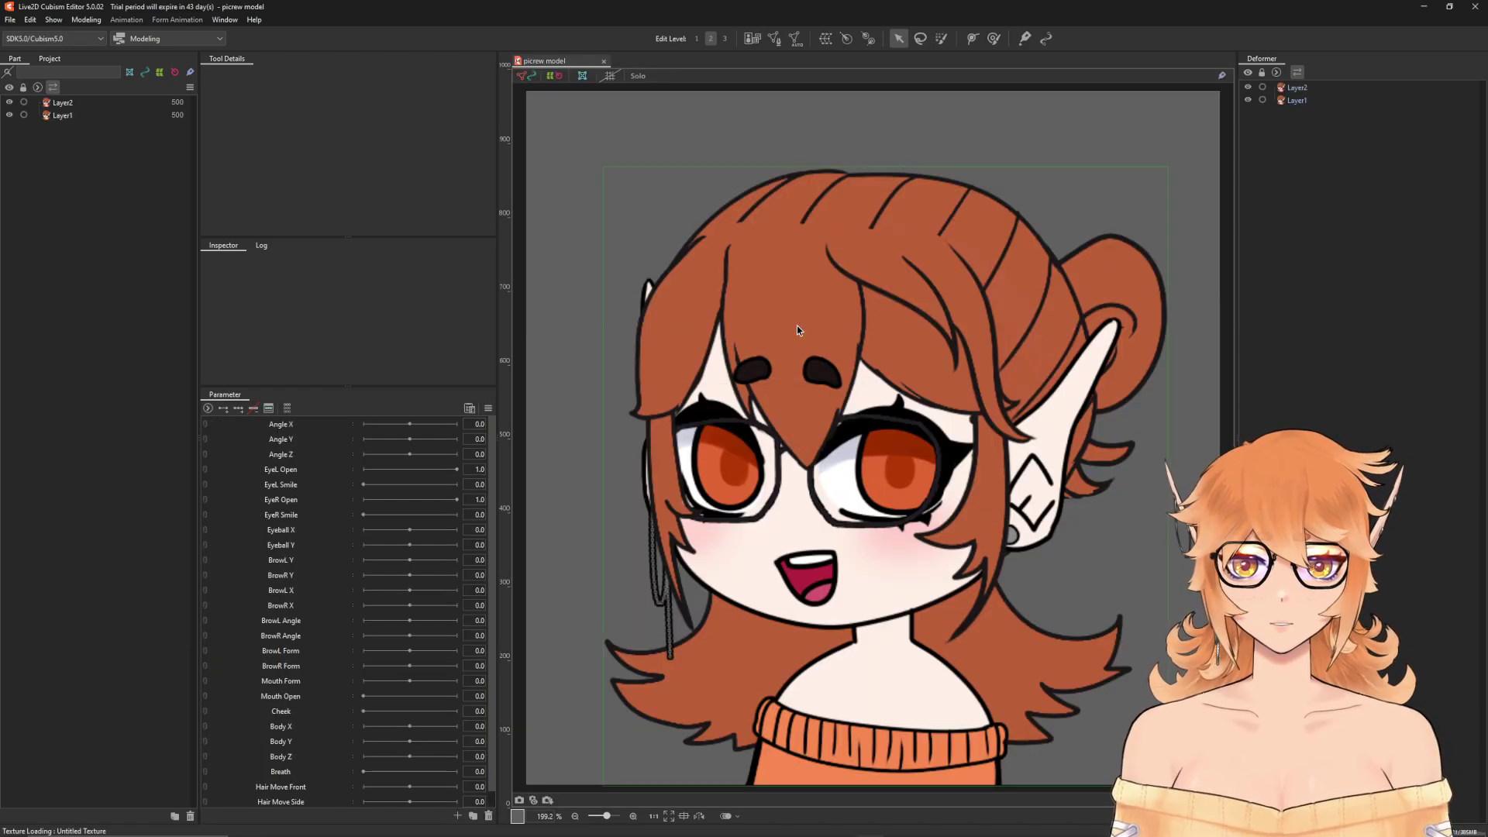
scroll(791, 546, down, 3)
scroll(819, 521, up, 1)
drag(817, 521, 832, 541)
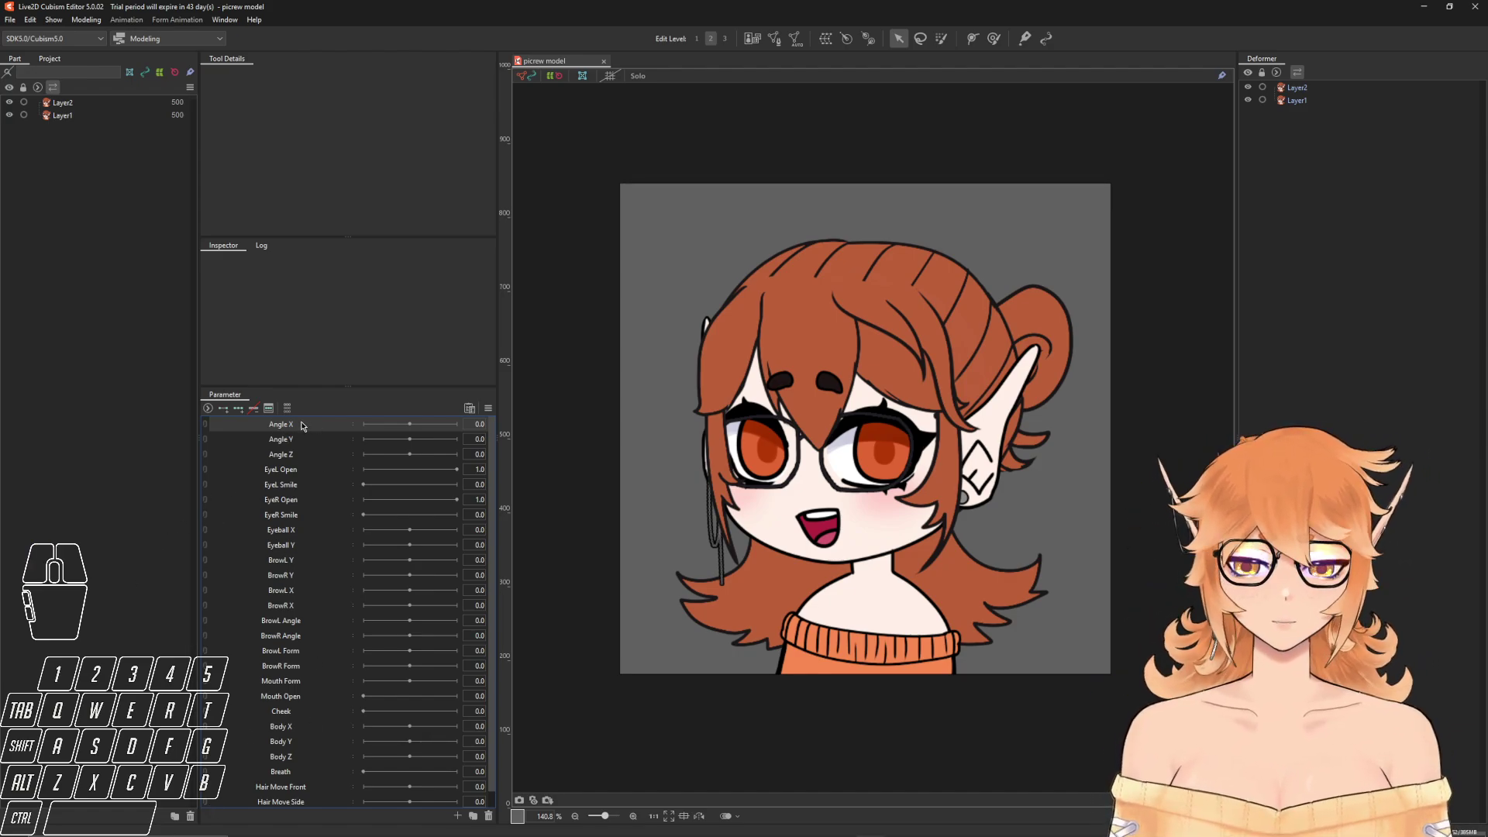
- Delete all default parameters of the model, from Angle X through Hair Move Back
scroll(339, 569, down, 1)
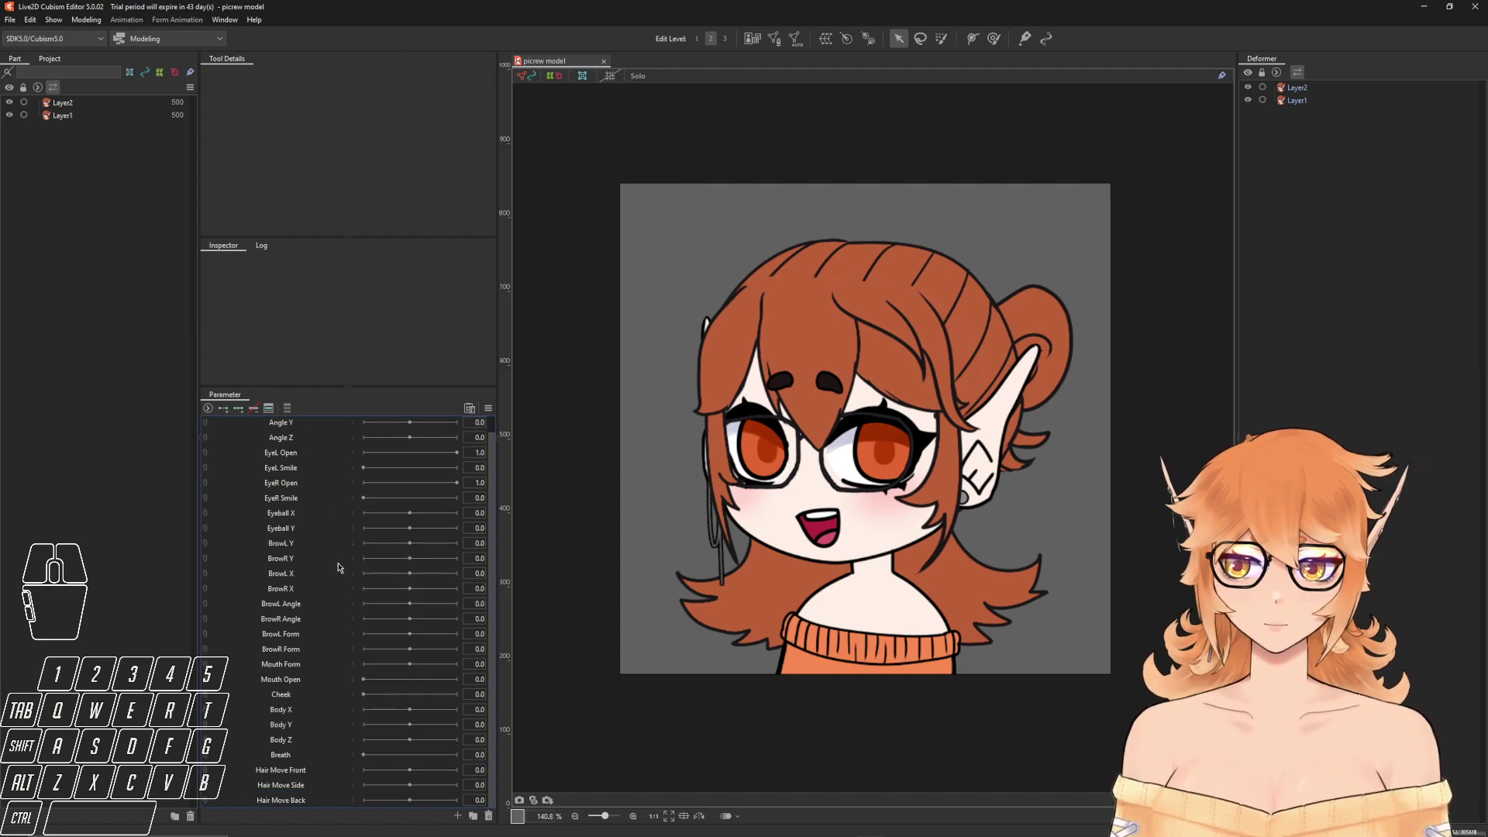
key(shift)
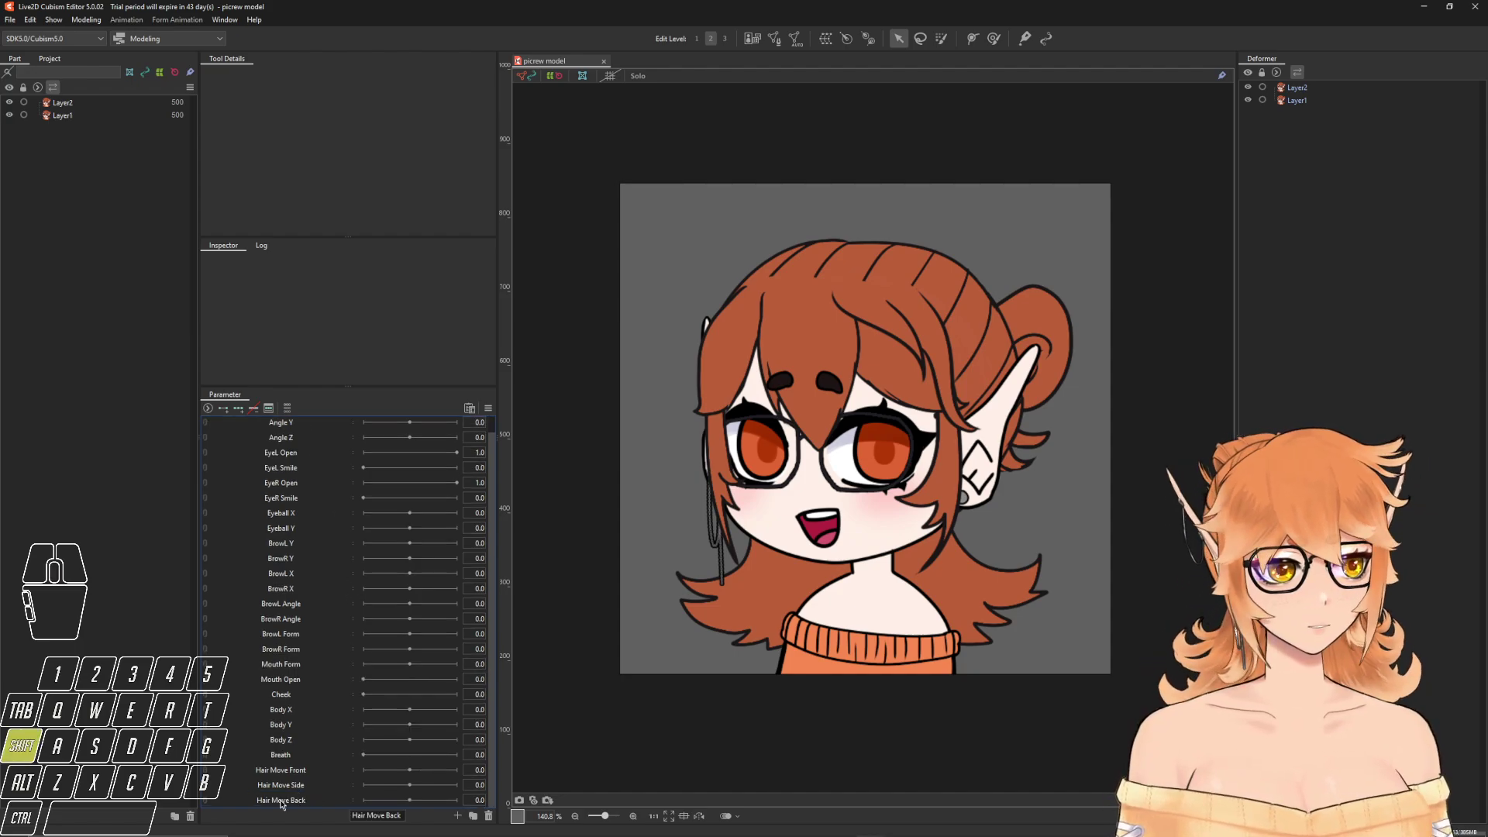
right_click(283, 704)
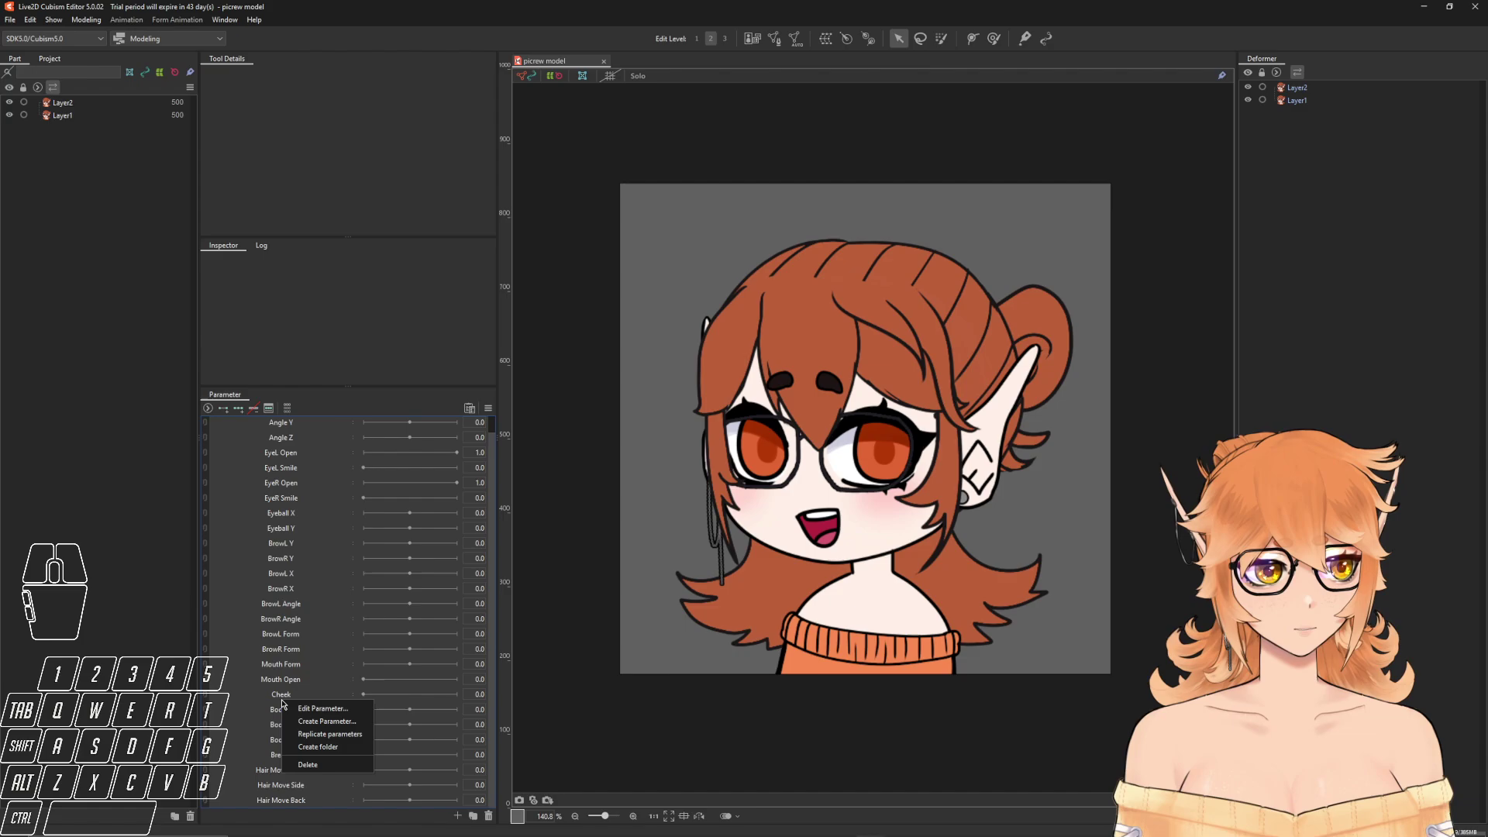
click(332, 766)
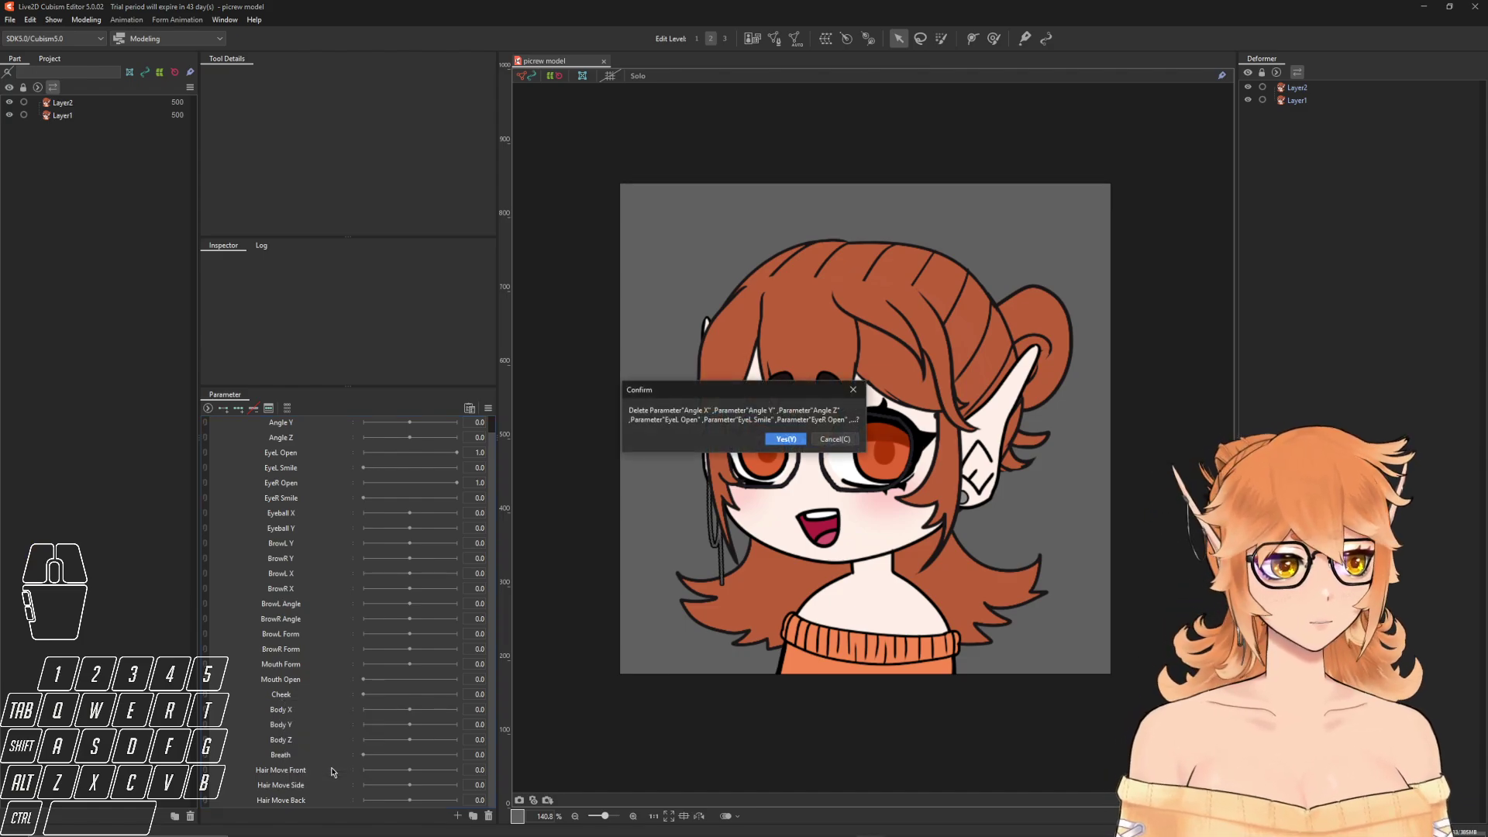
click(775, 440)
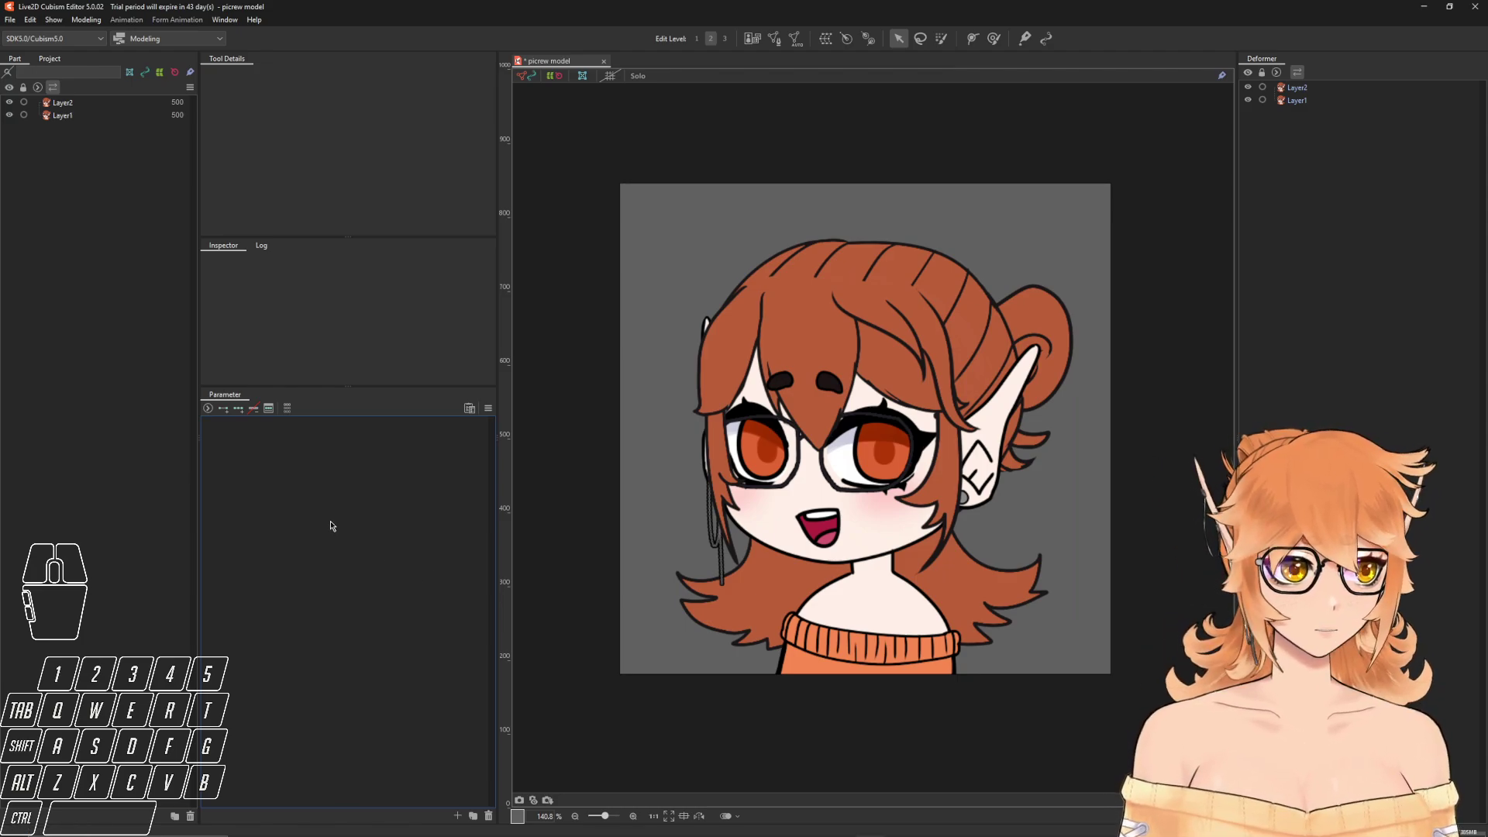
- Create a Voice Volume parameter with ID ParamVoiceVolume, minimum 0, default 0.0 and maximum 1.0
click(457, 817)
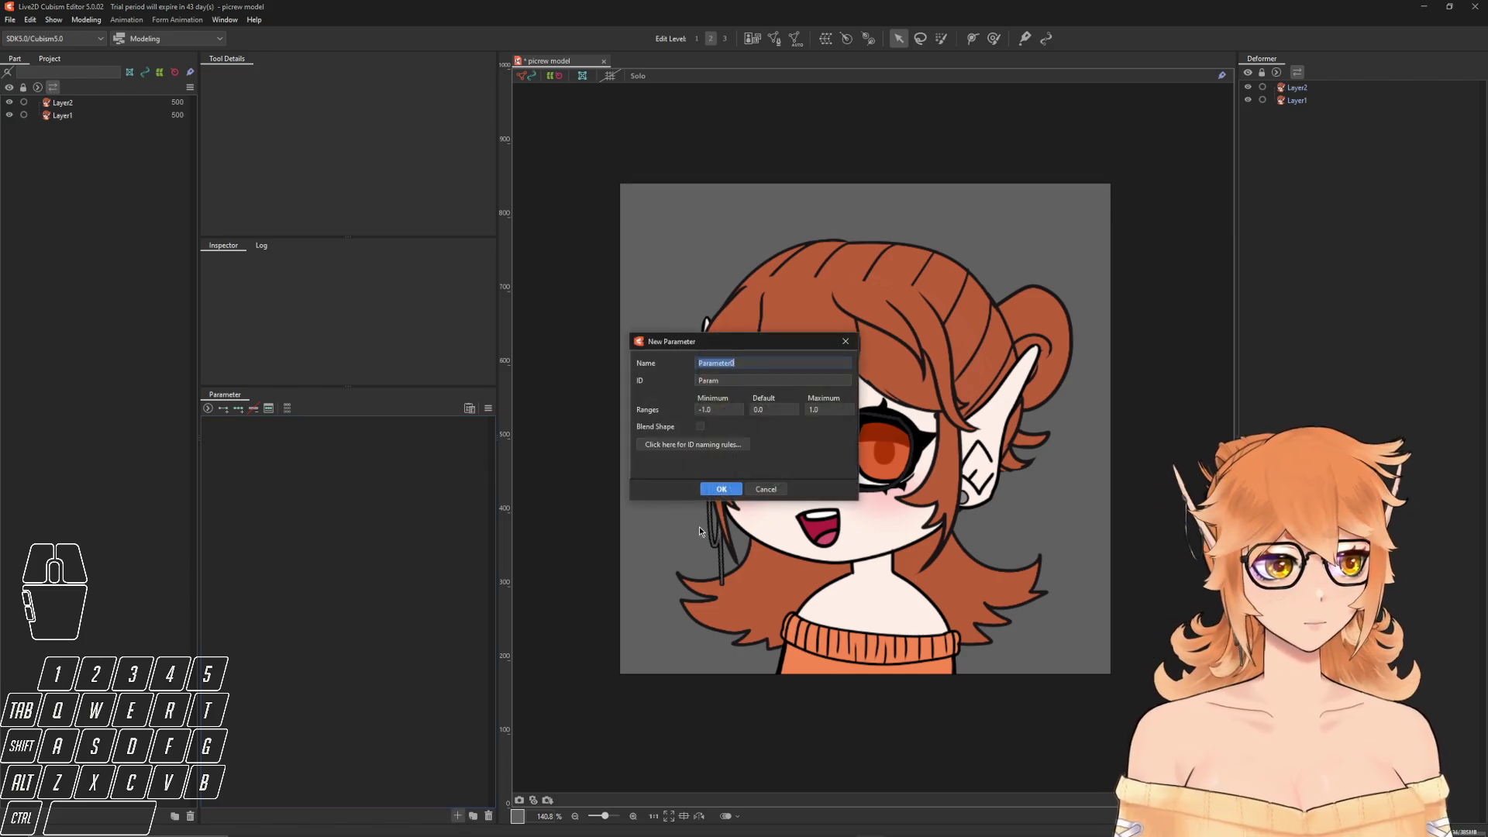
text(Voice Volume)
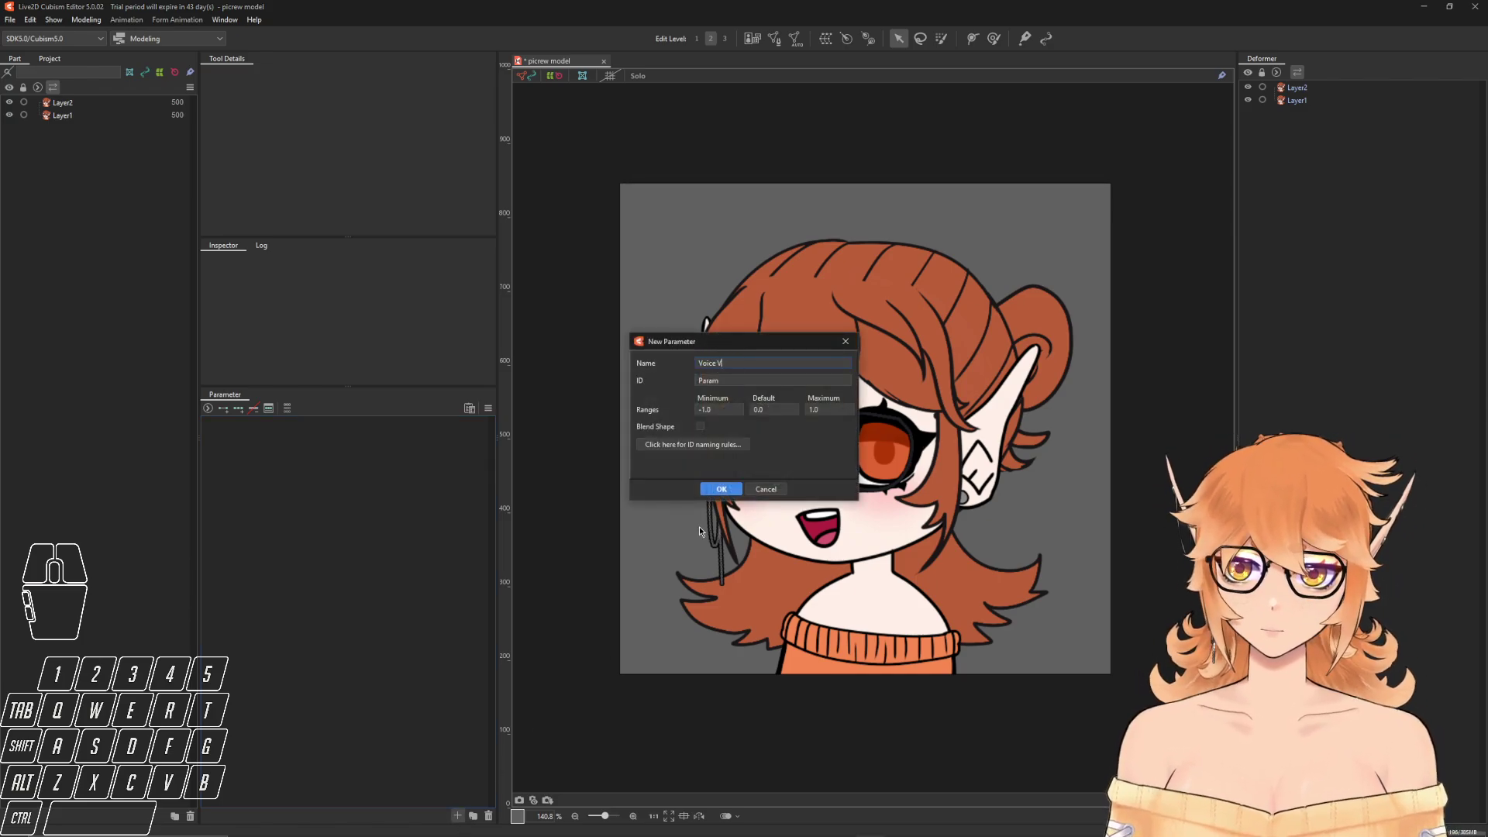
key(Tab)
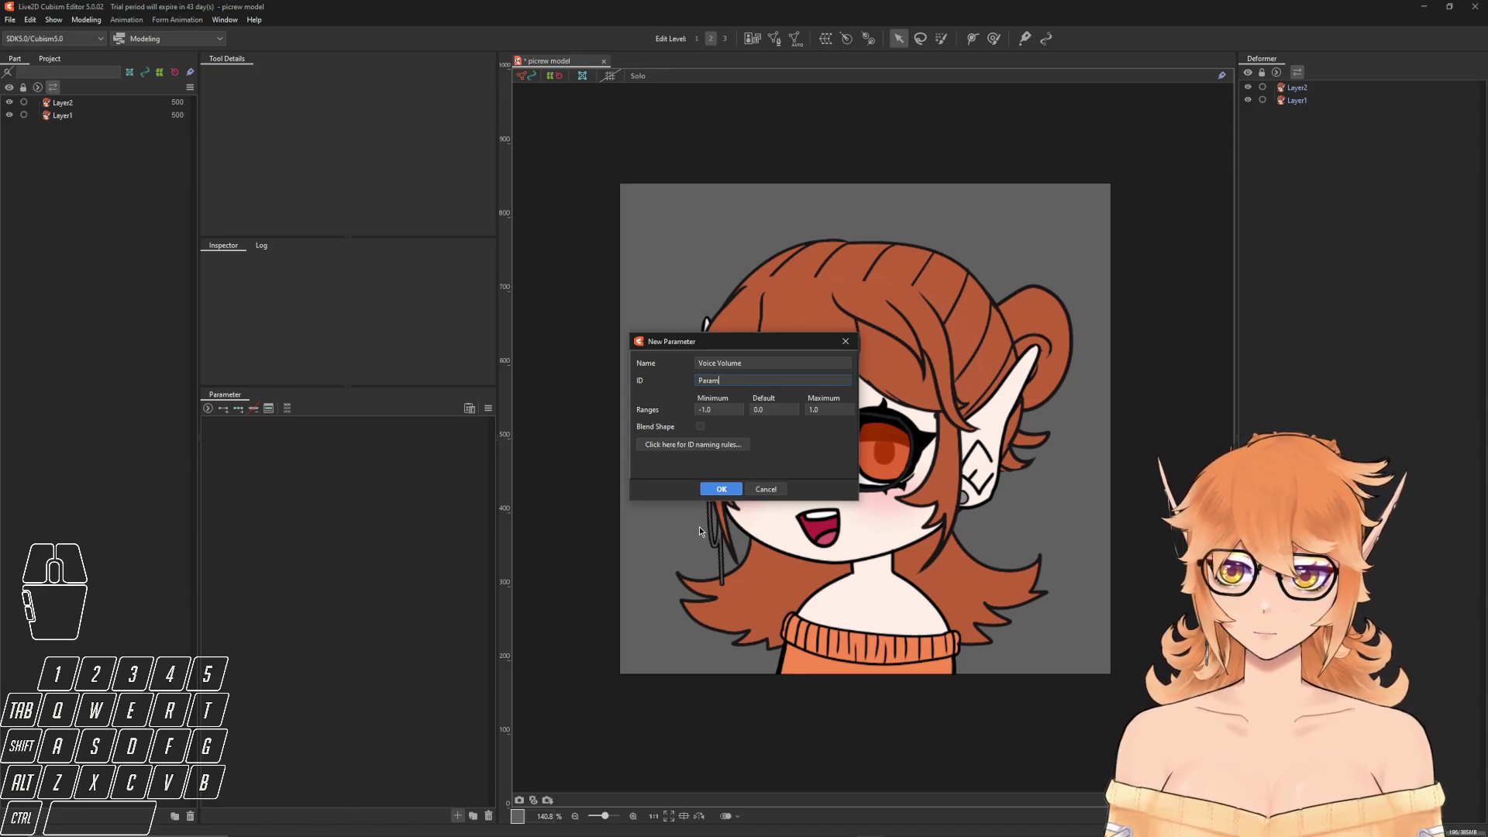
text(VoiceVolume)
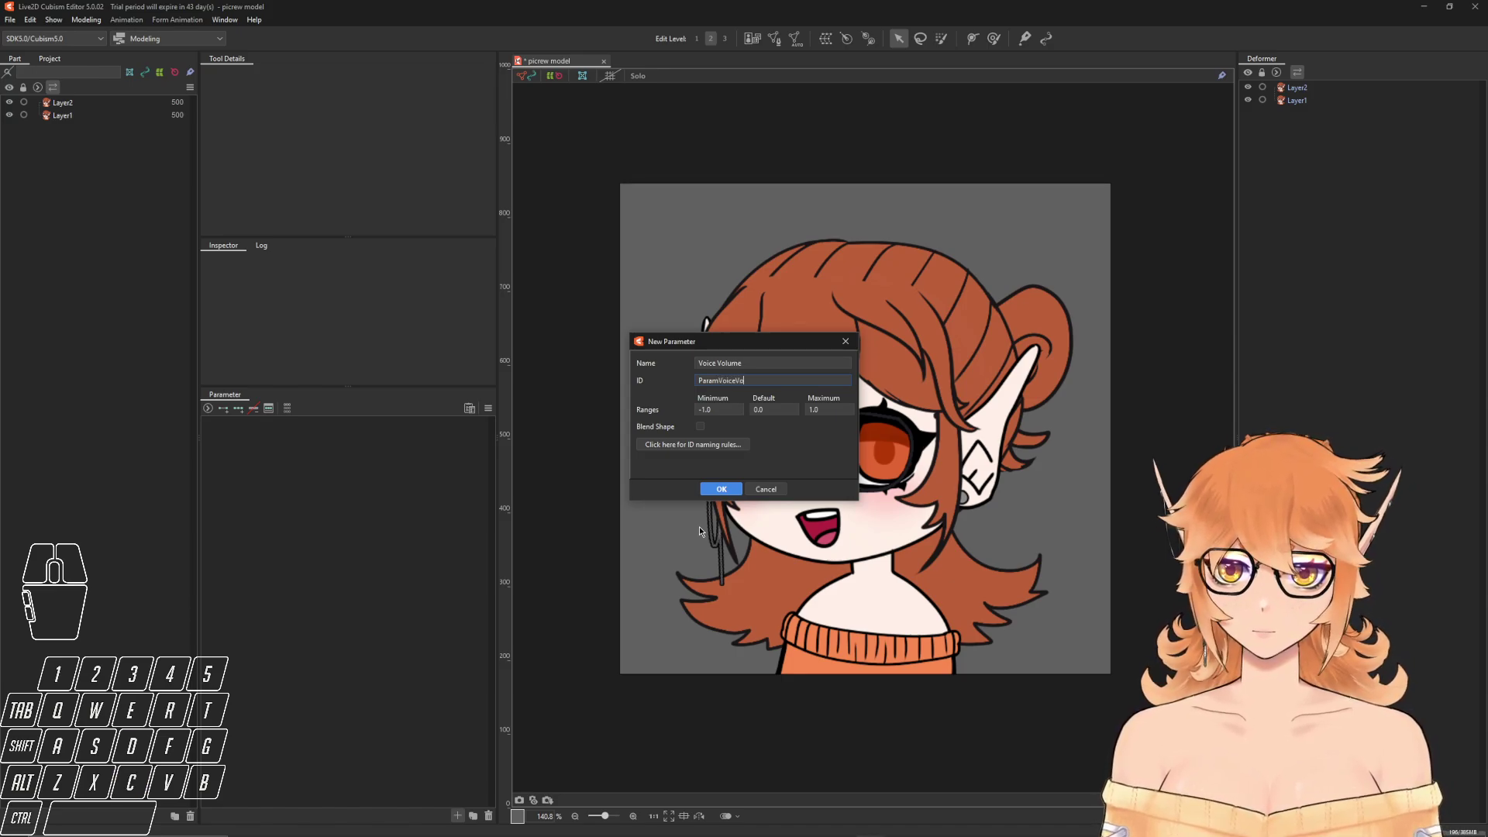
click(742, 410)
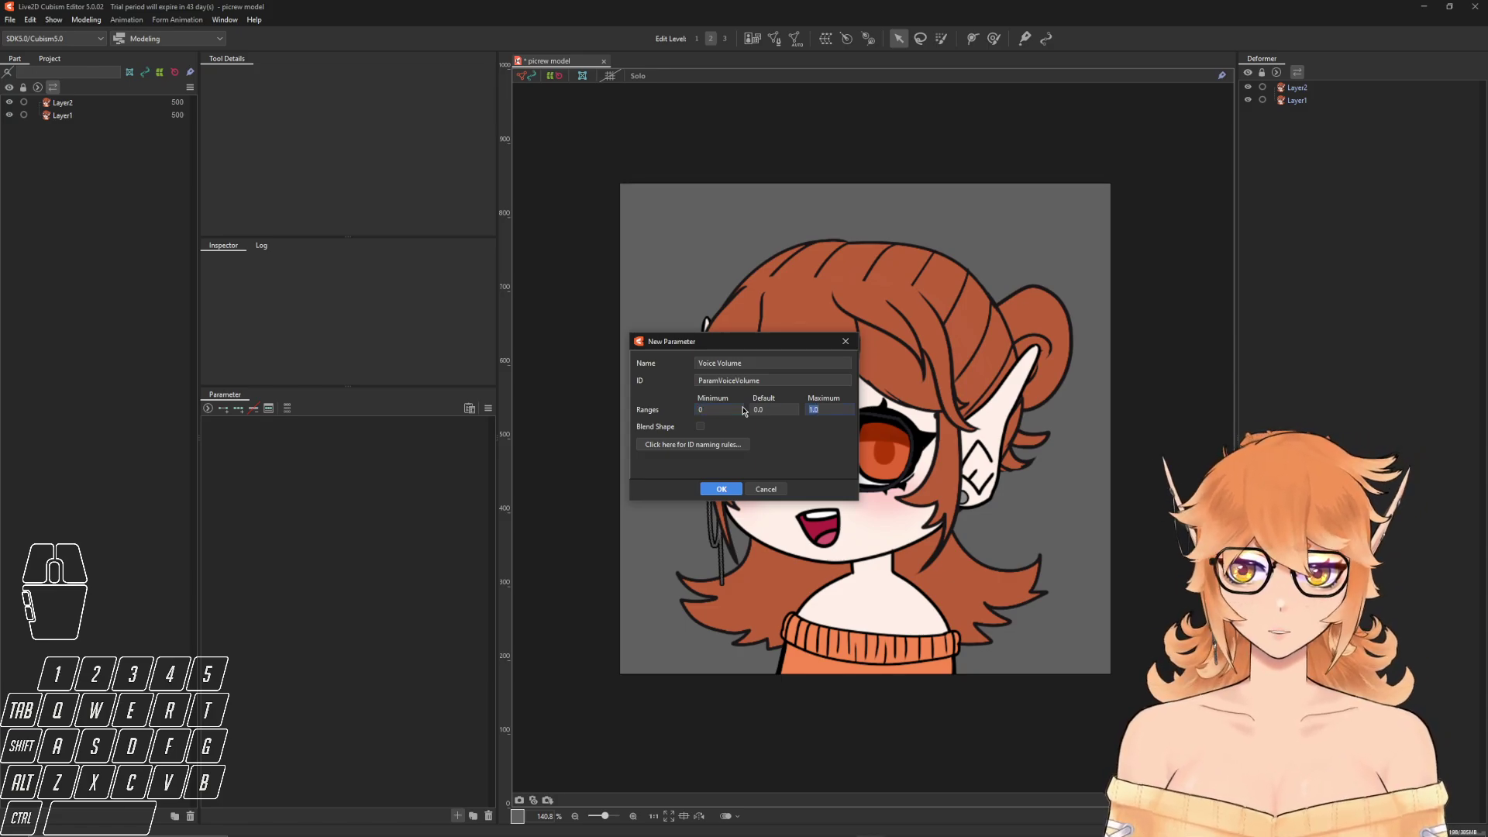
click(729, 493)
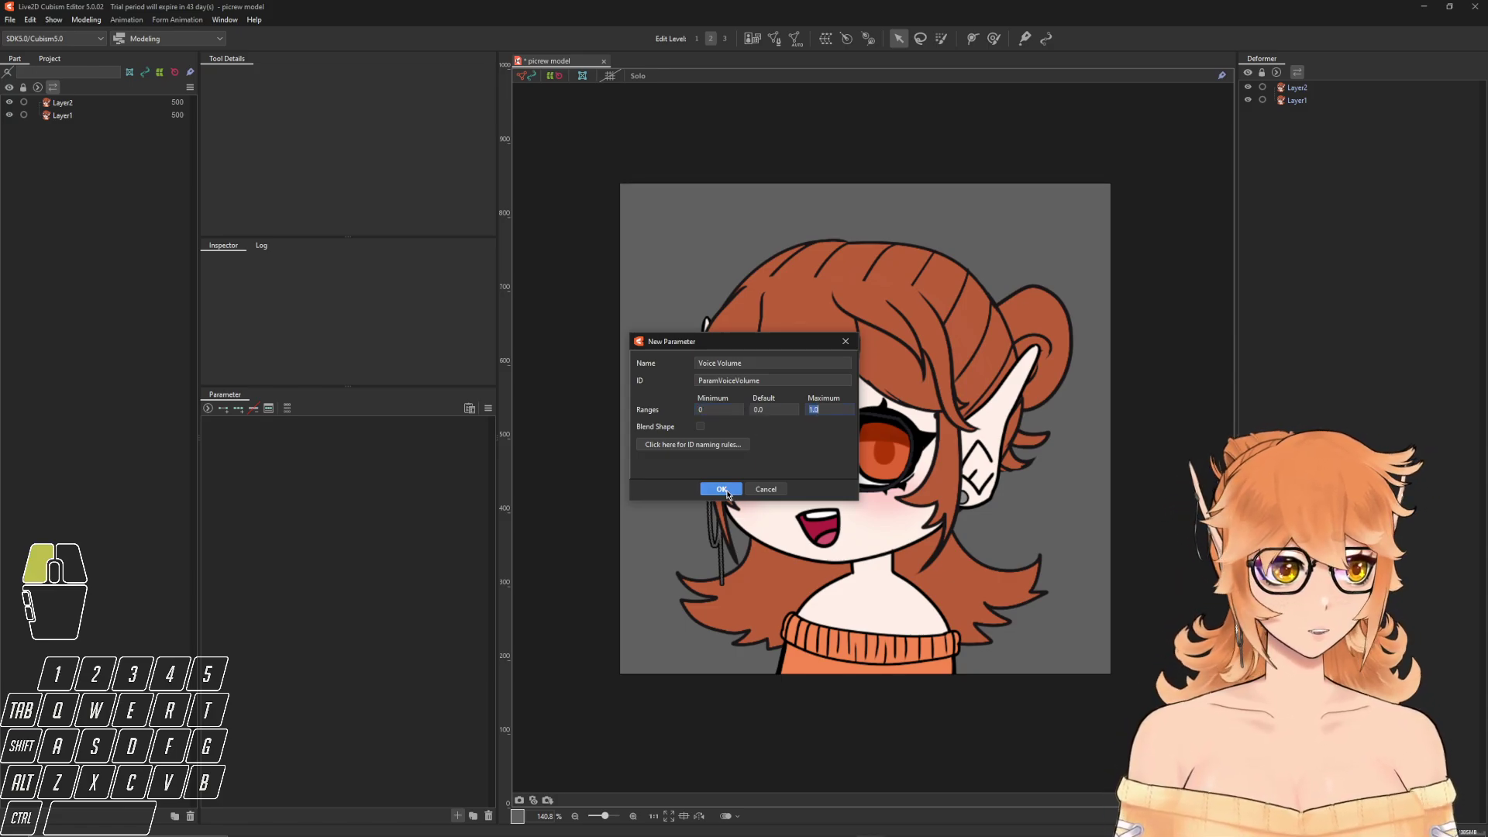
- Create a Squash / Stretch parameter with ID ParamSquashStretch, minimum -1, default 0.0 and maximum 1.0
click(458, 817)
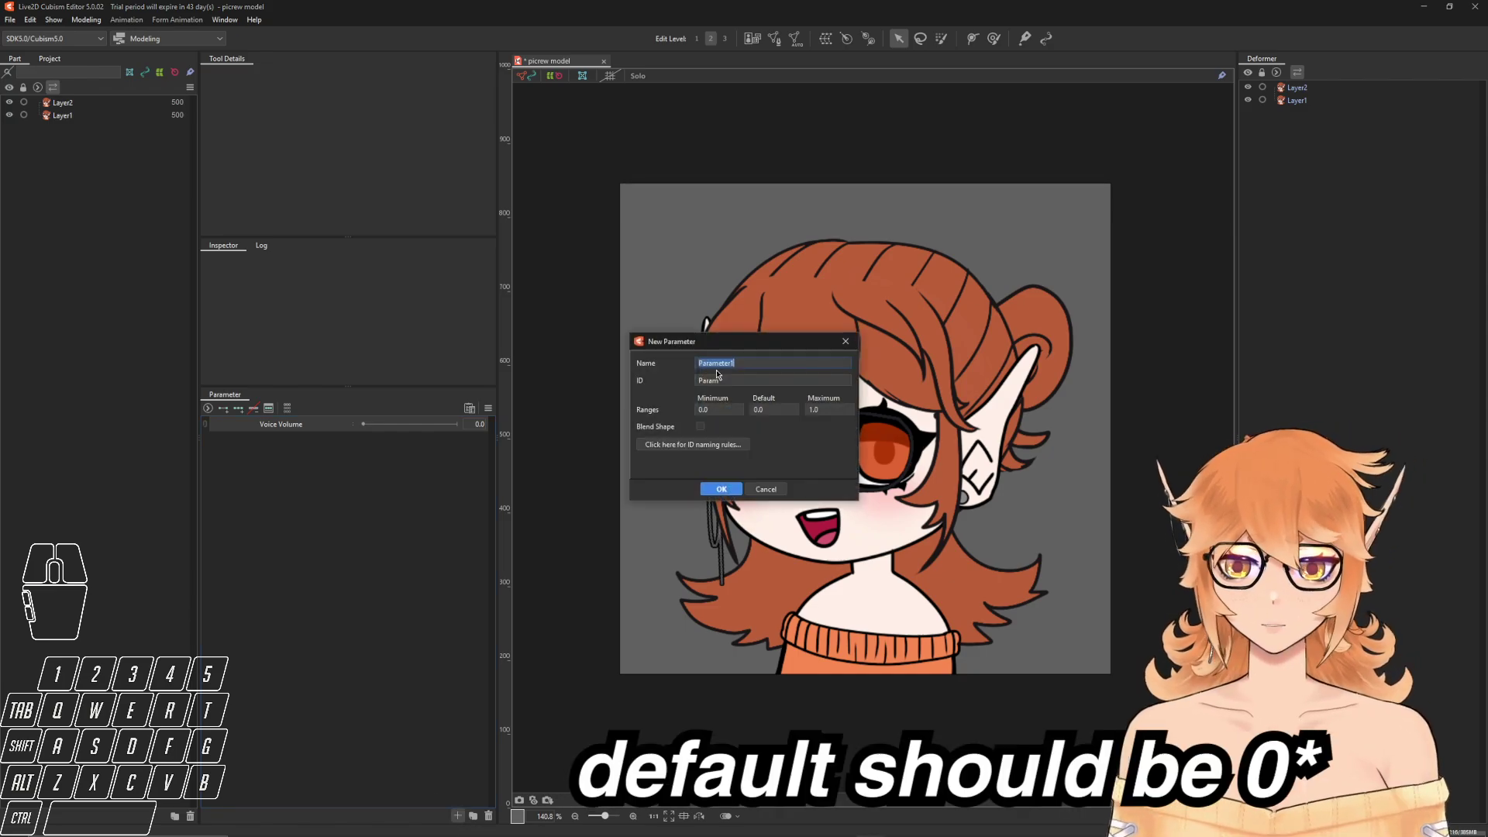
text(Squash / )
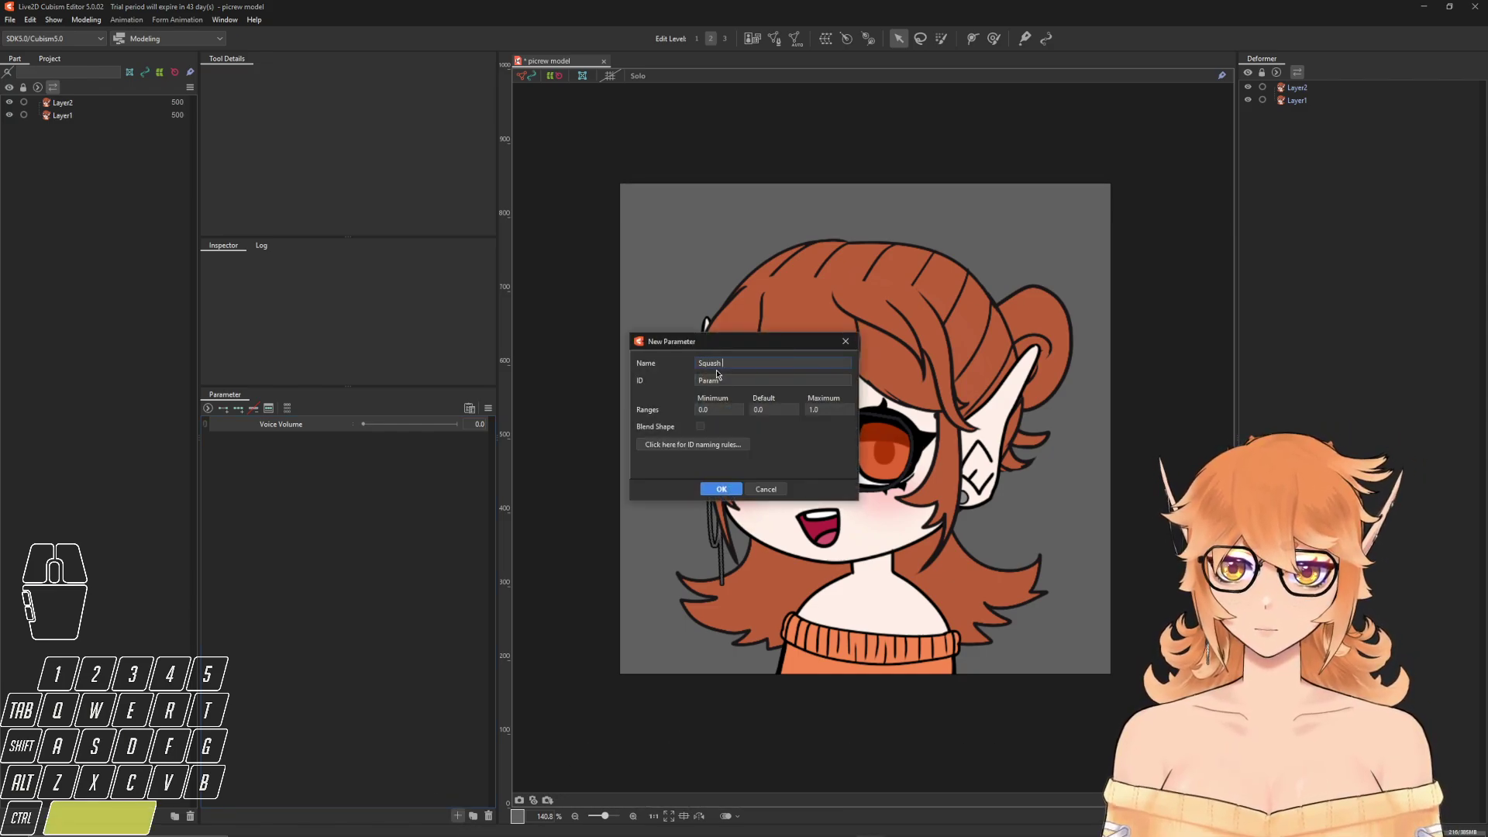
text(Stretch)
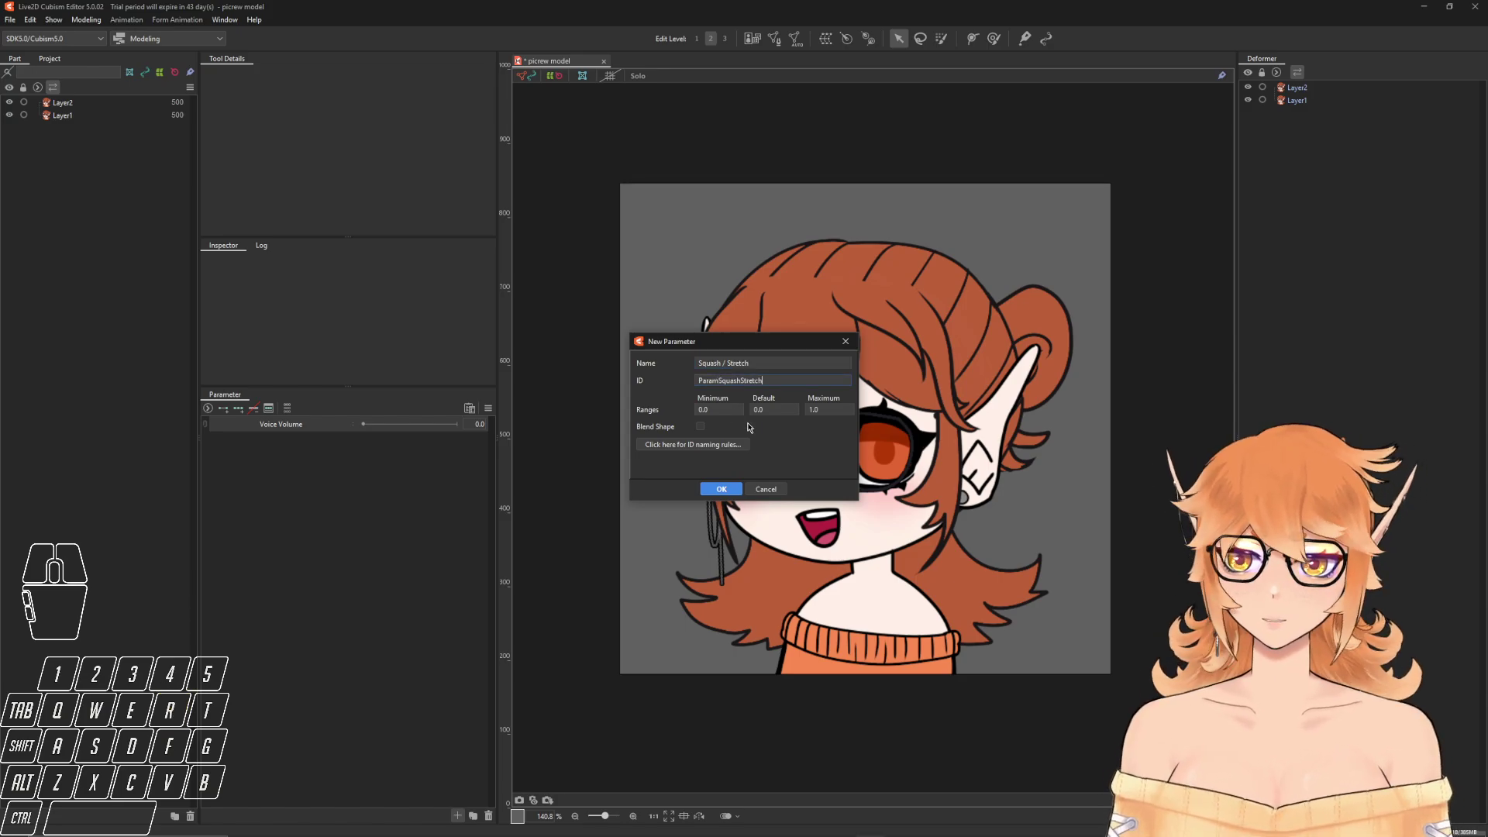
key(Tab)
text(-1)
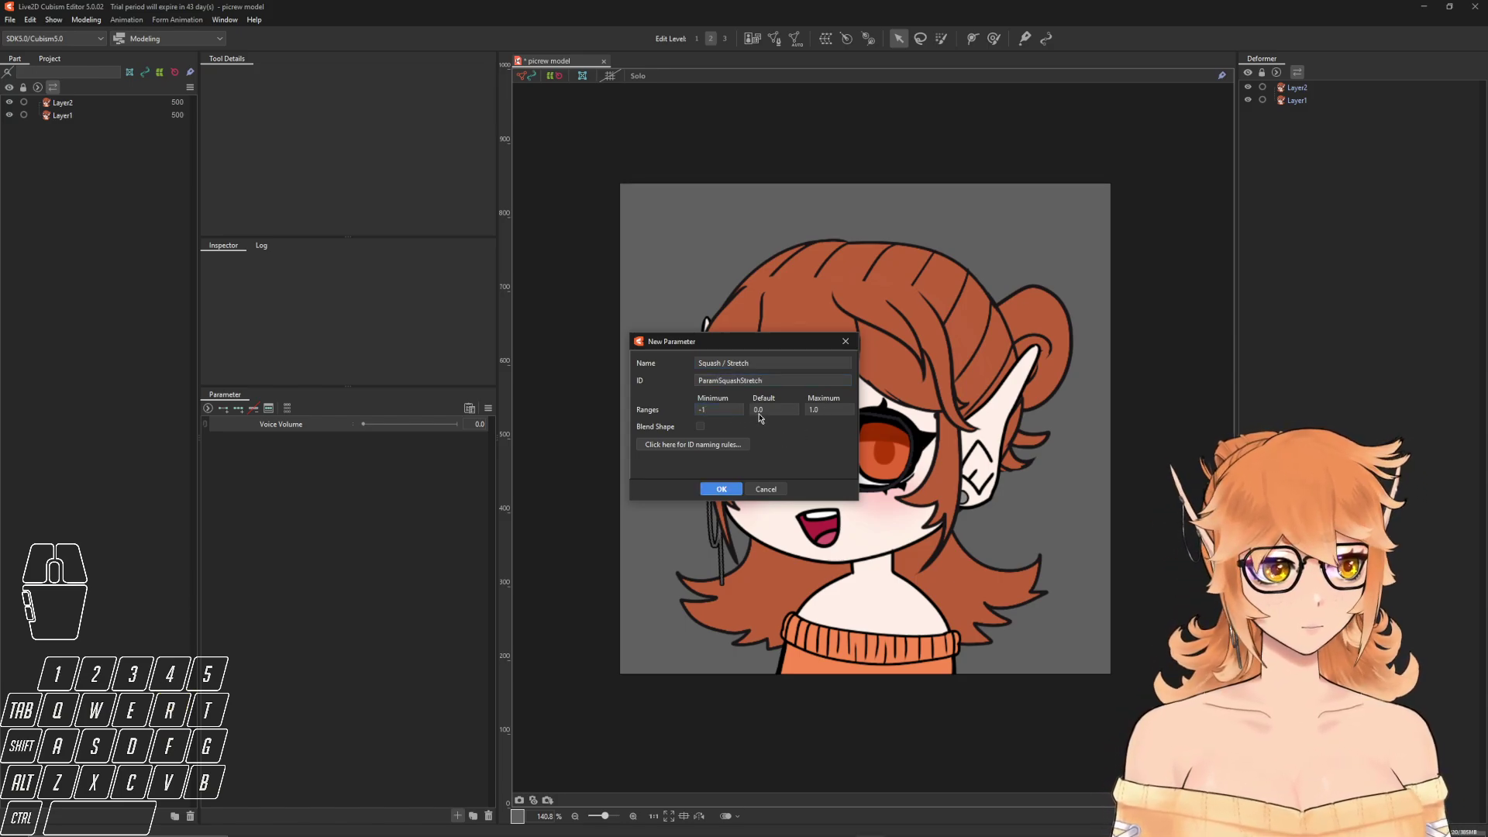
click(721, 490)
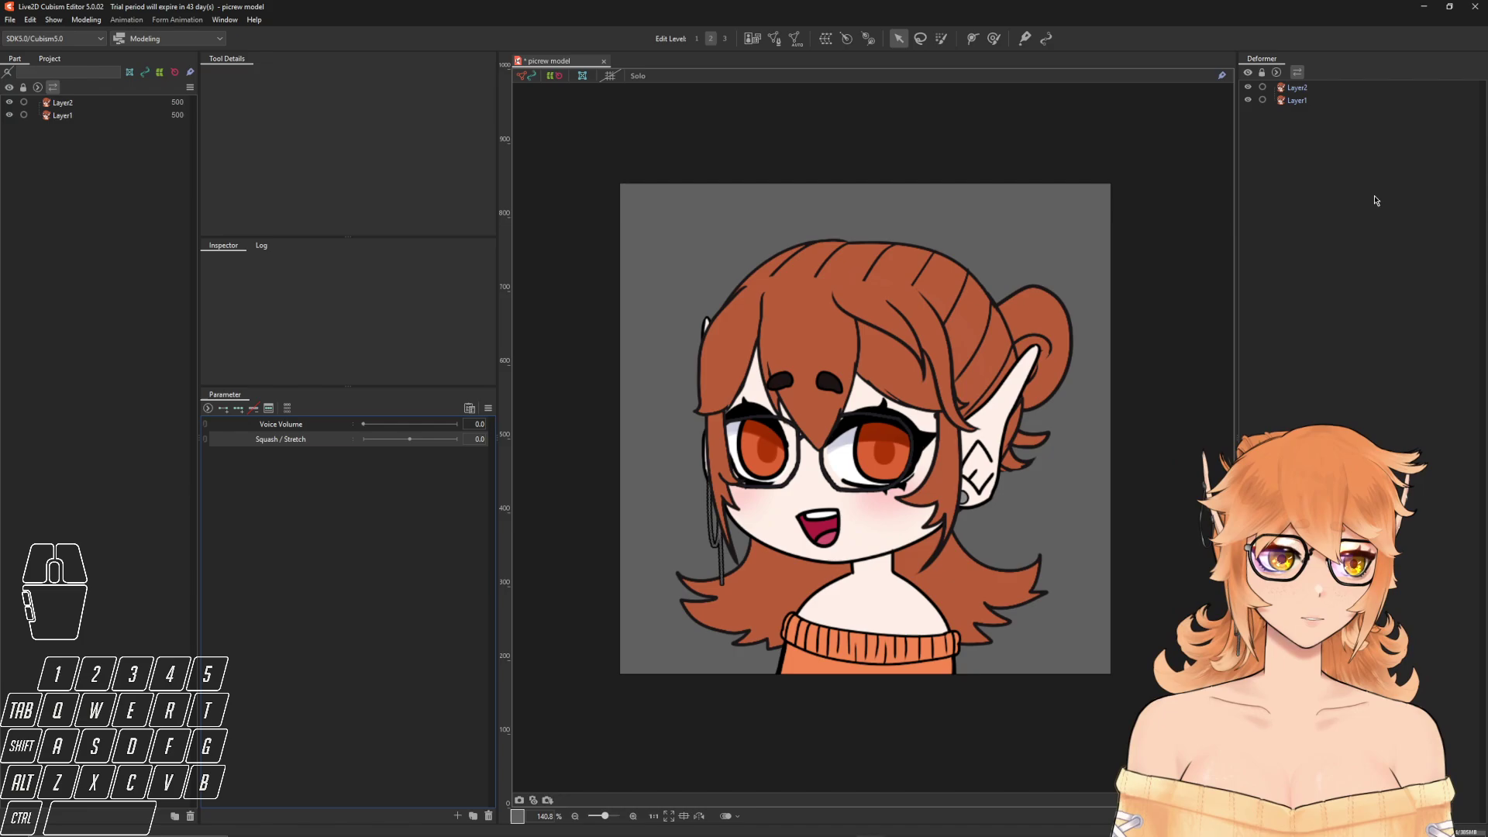
- Generate automatic meshes for both Layer1 and Layer2 using the Standard preset
click(1309, 88)
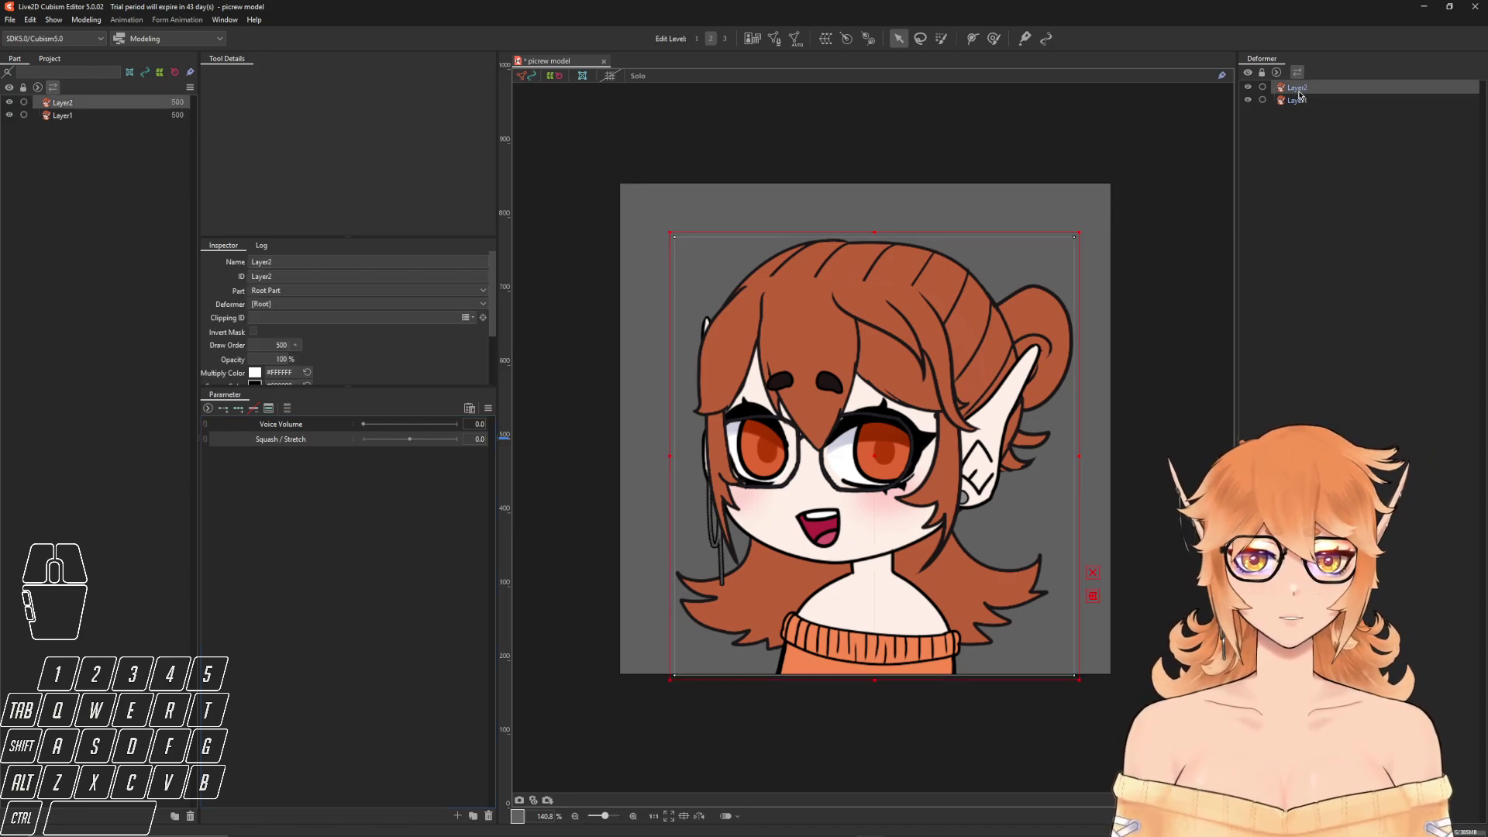
click(1300, 91)
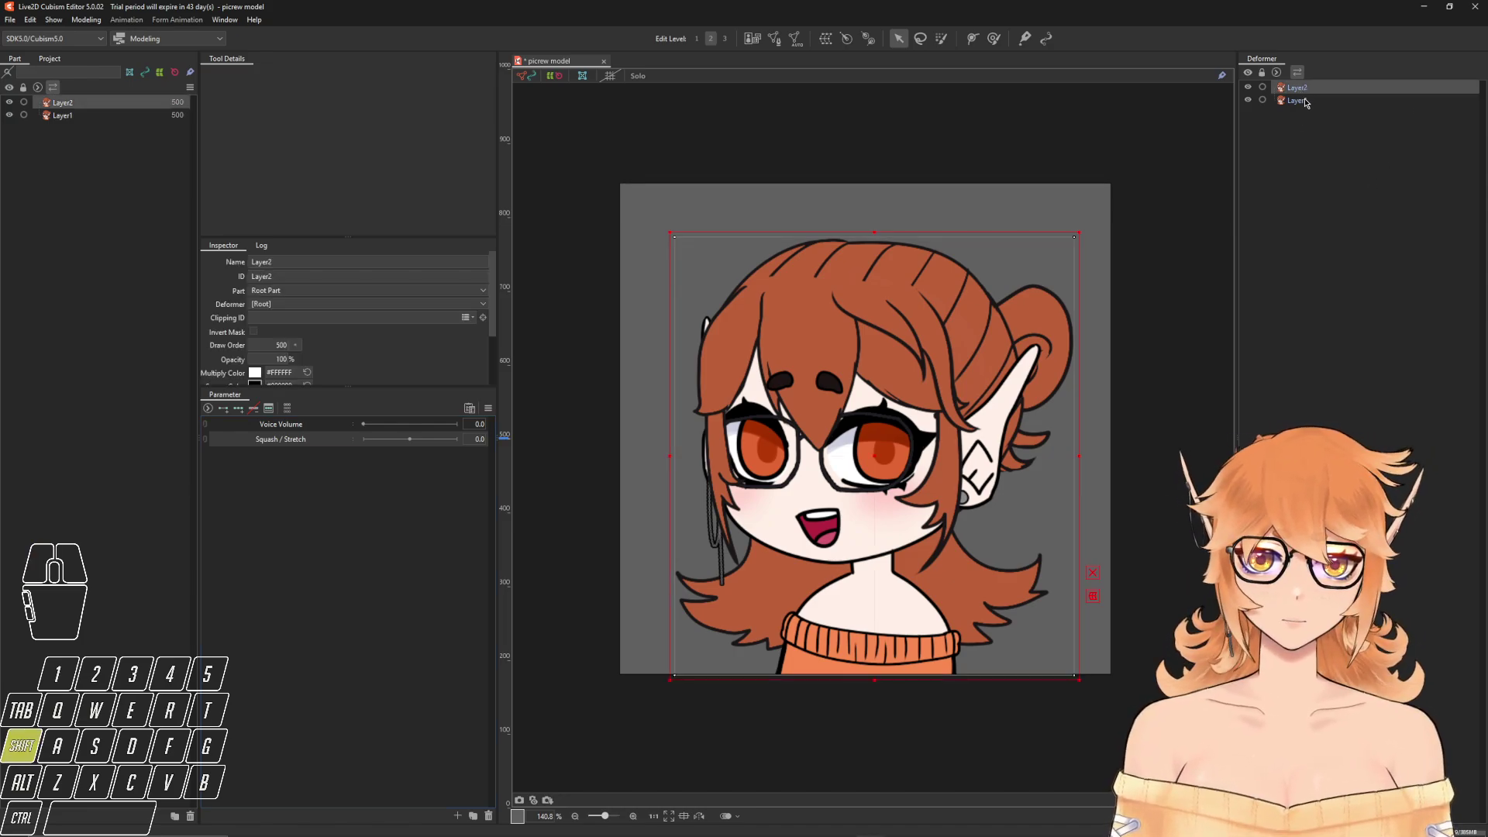
shift+click(1296, 101)
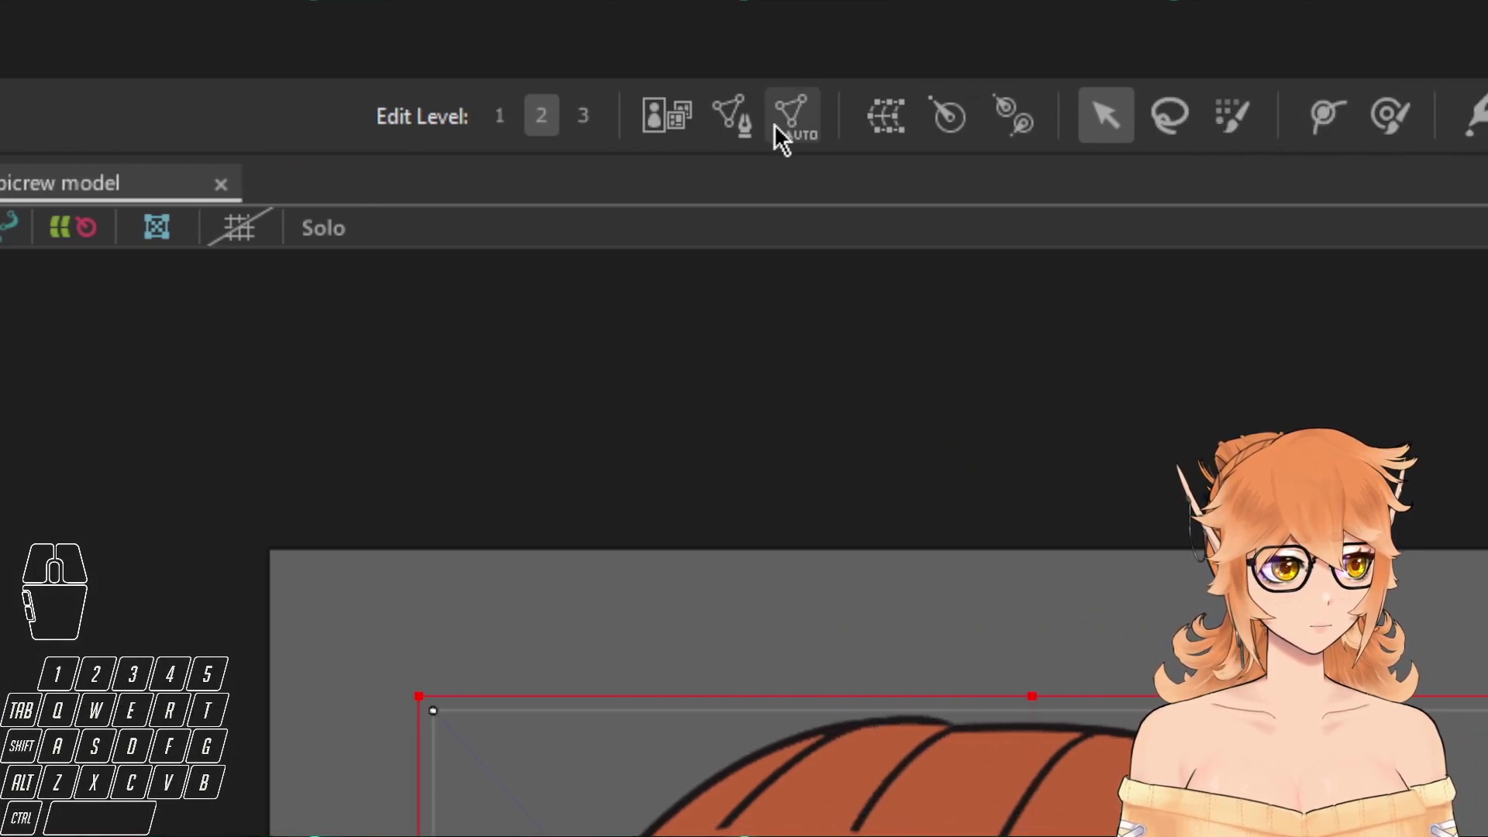
click(793, 124)
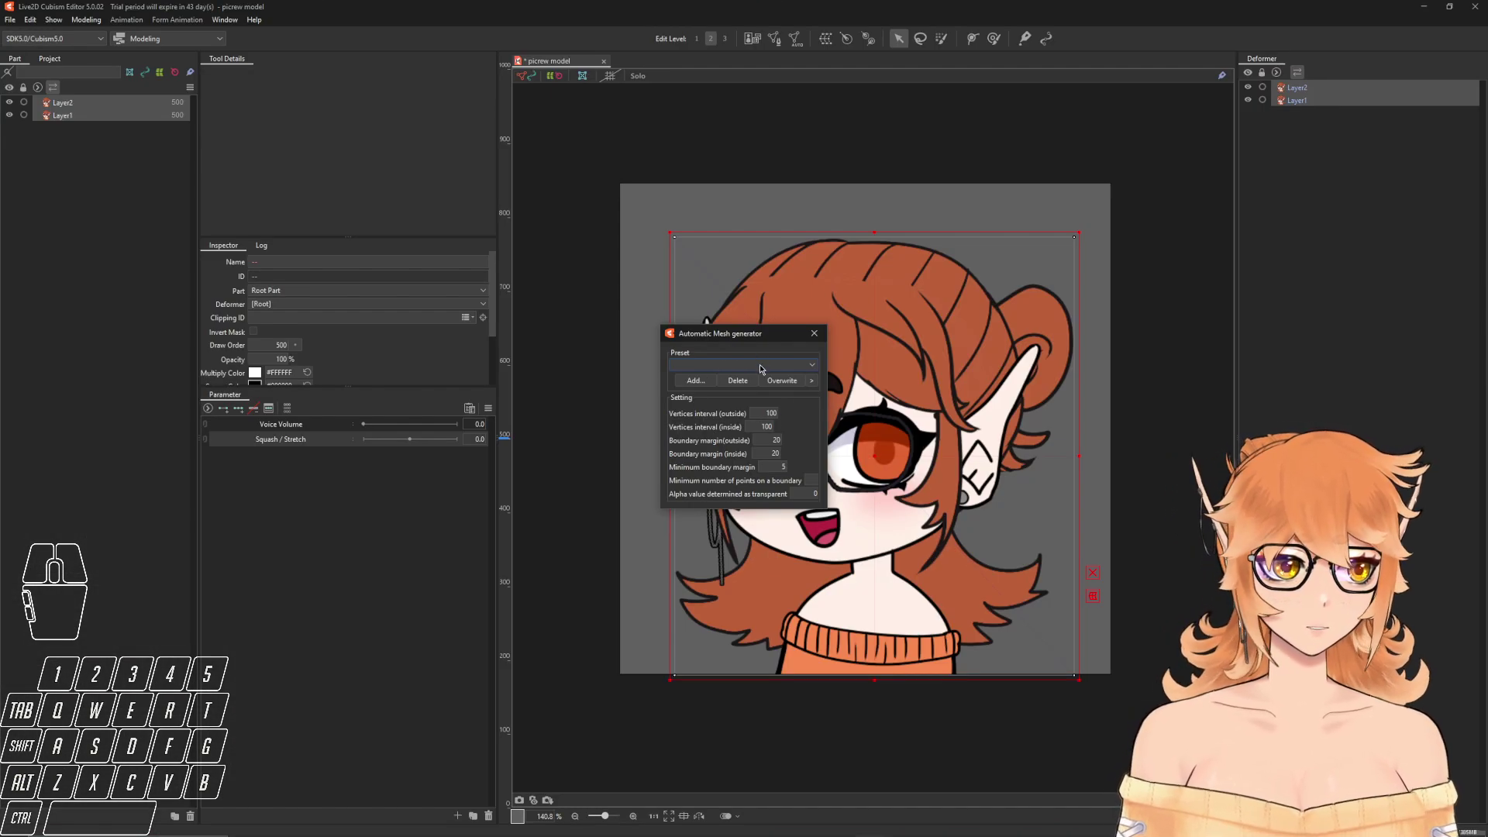
click(813, 365)
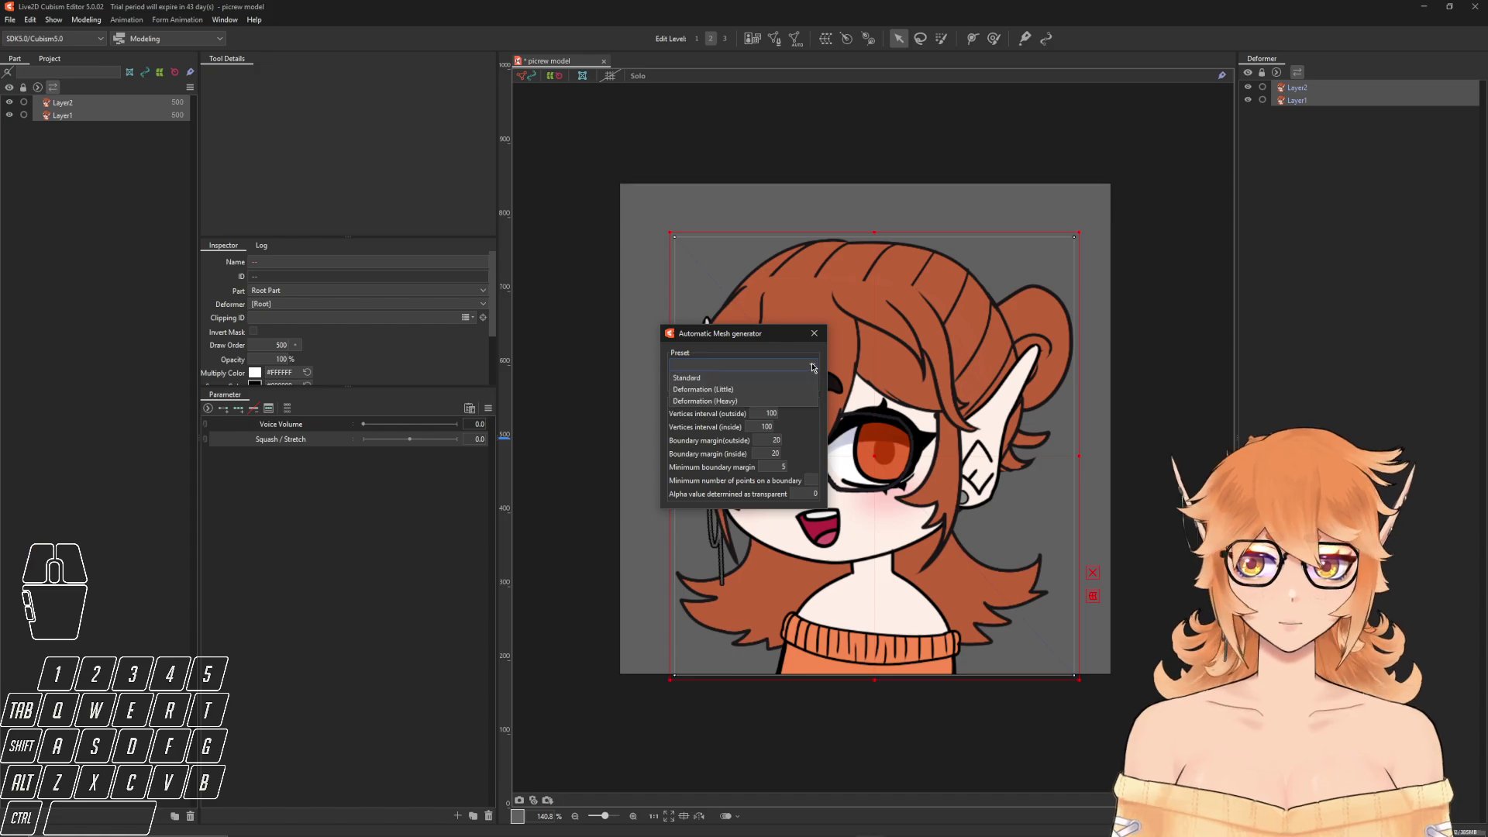
click(687, 378)
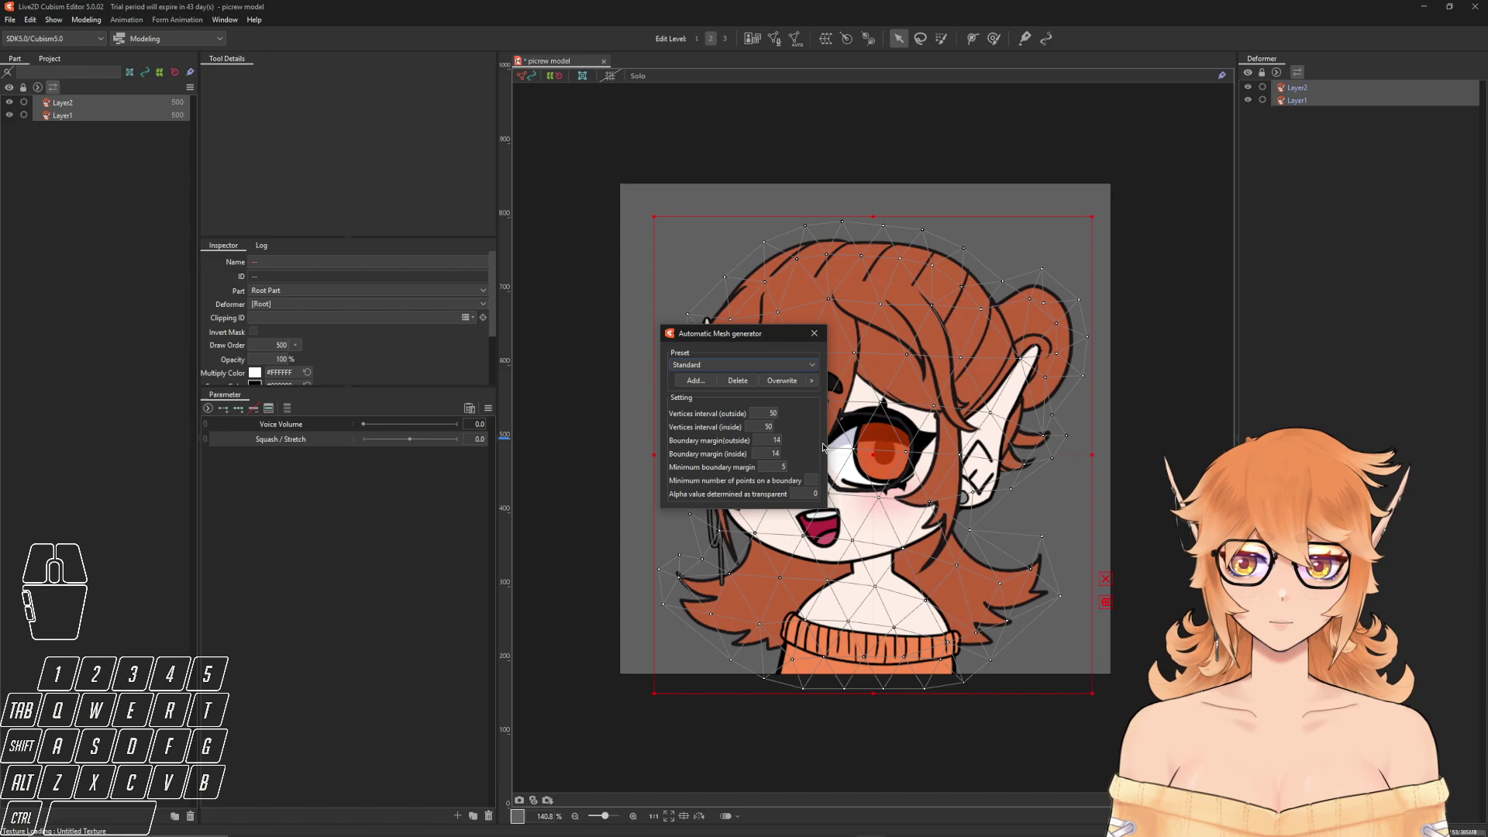
click(813, 334)
- Move the closed-mouth Layer1 above Layer2 in the layer order
click(850, 503)
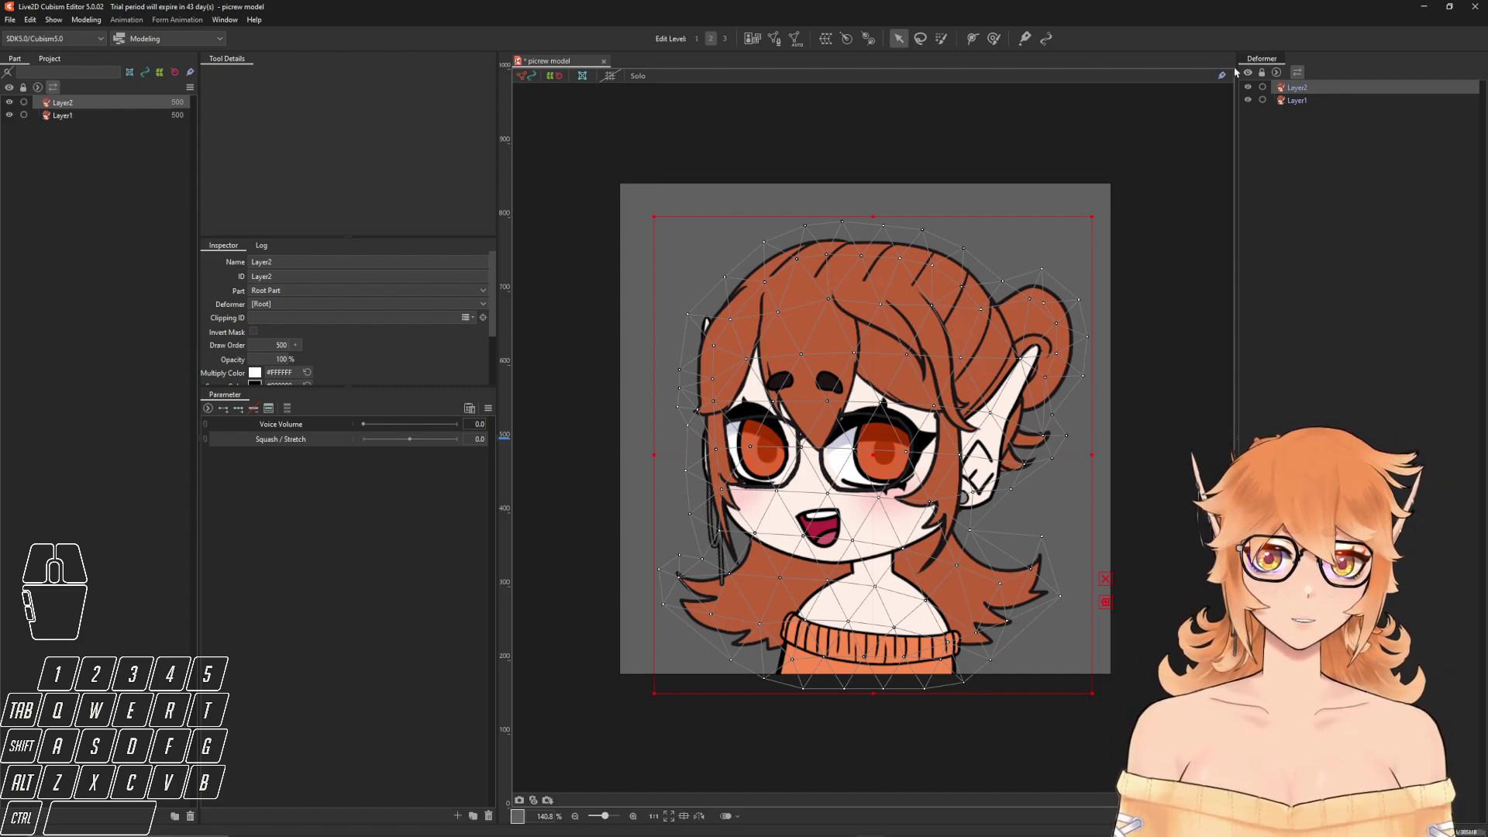
double_click(1306, 100)
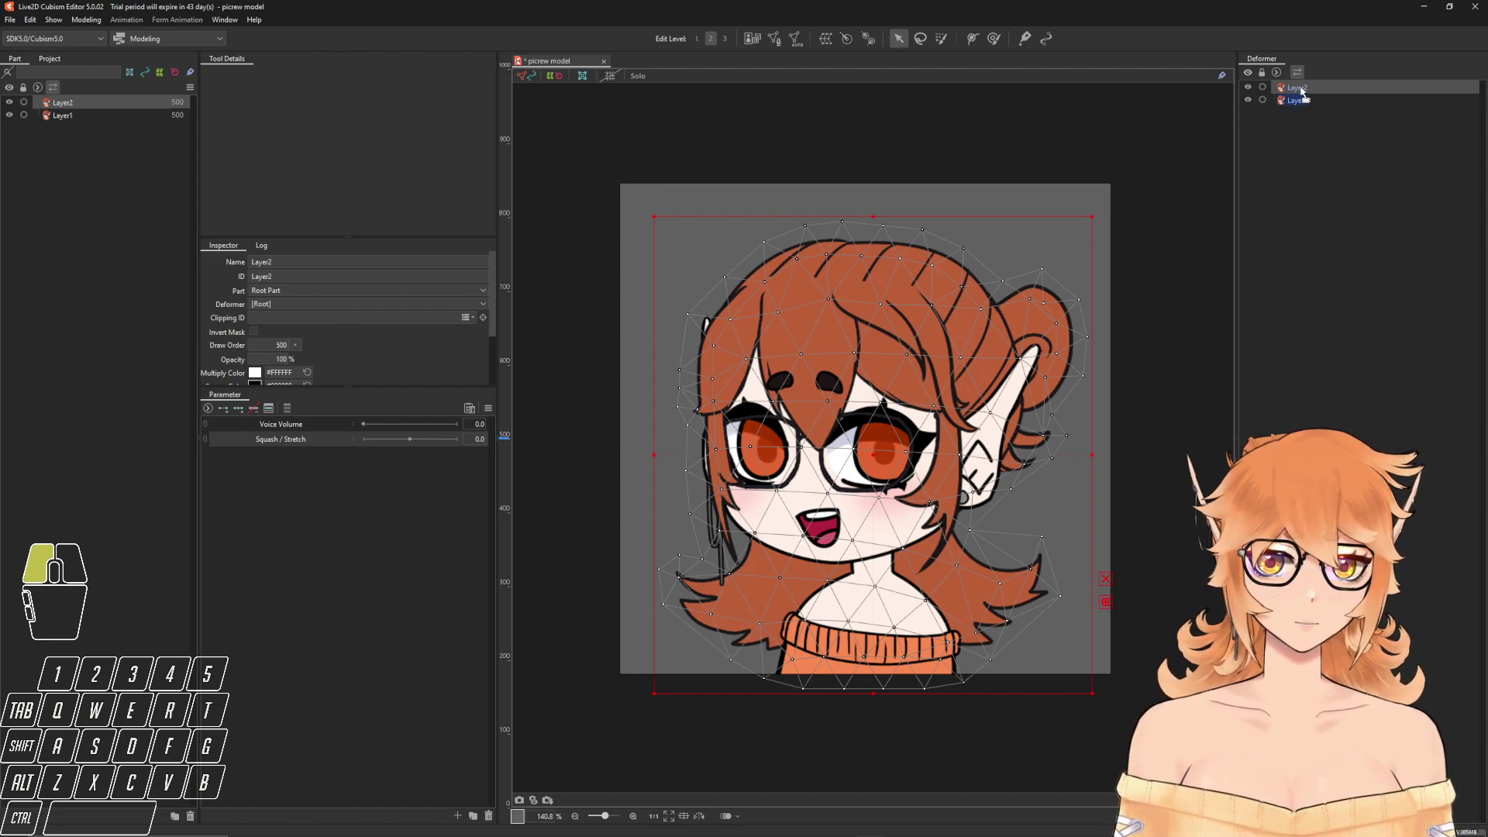
click(1299, 90)
click(1301, 101)
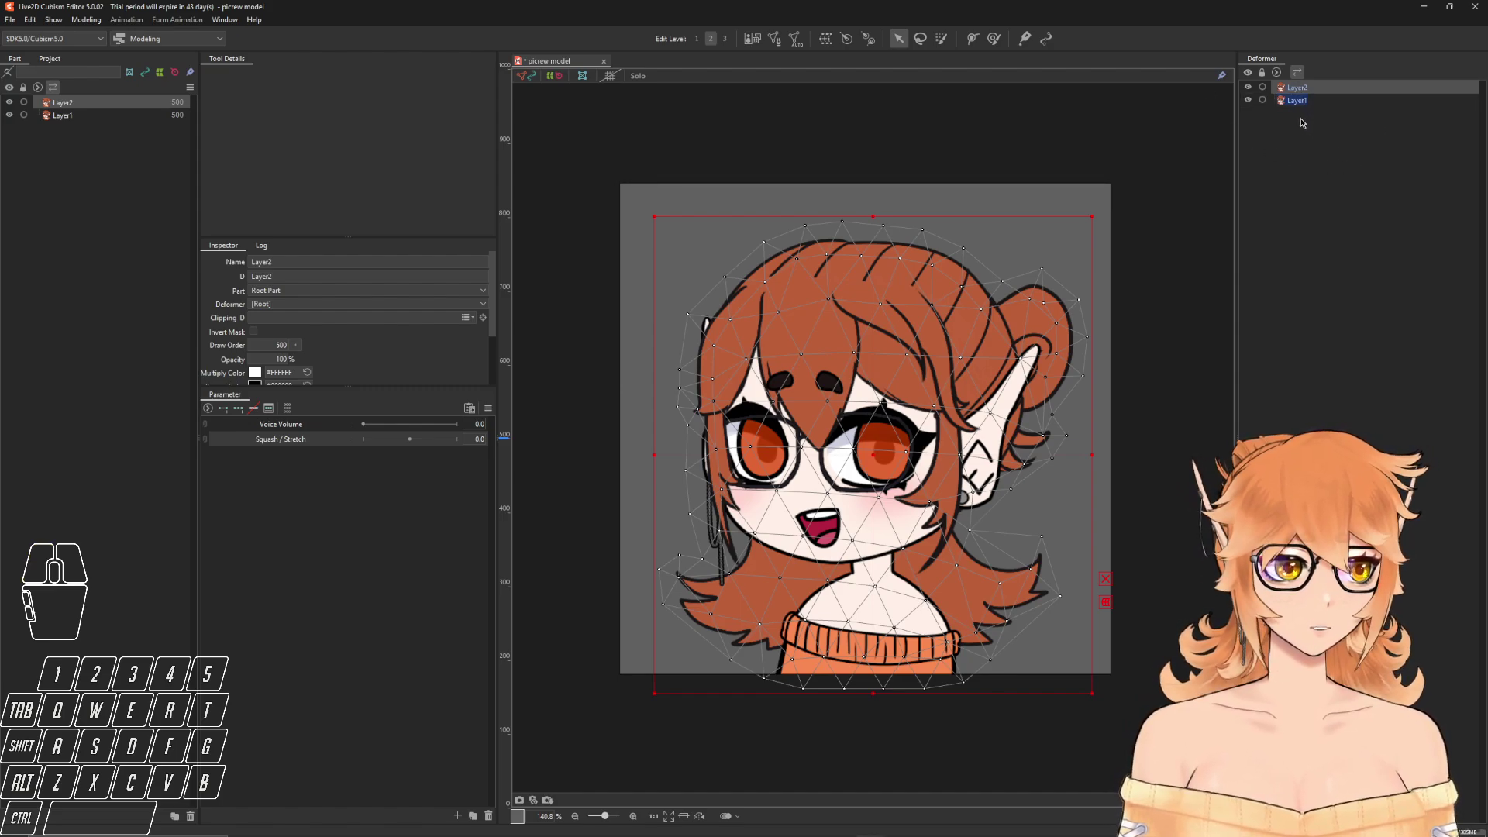
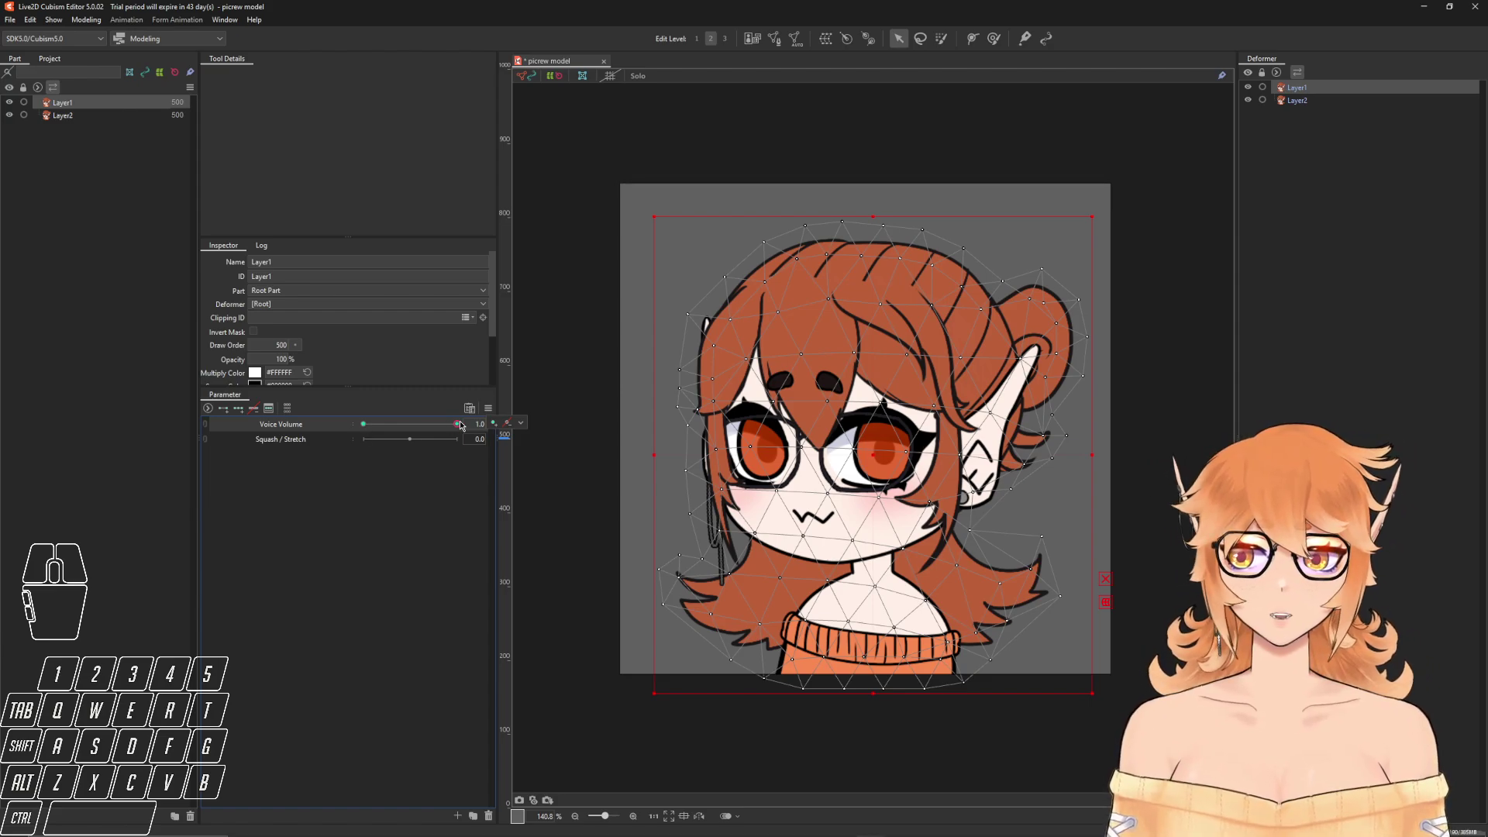
- Set Layer1's opacity to 0% at Voice Volume 1.0, and return the parameter to 0.0
drag(460, 425, 353, 427)
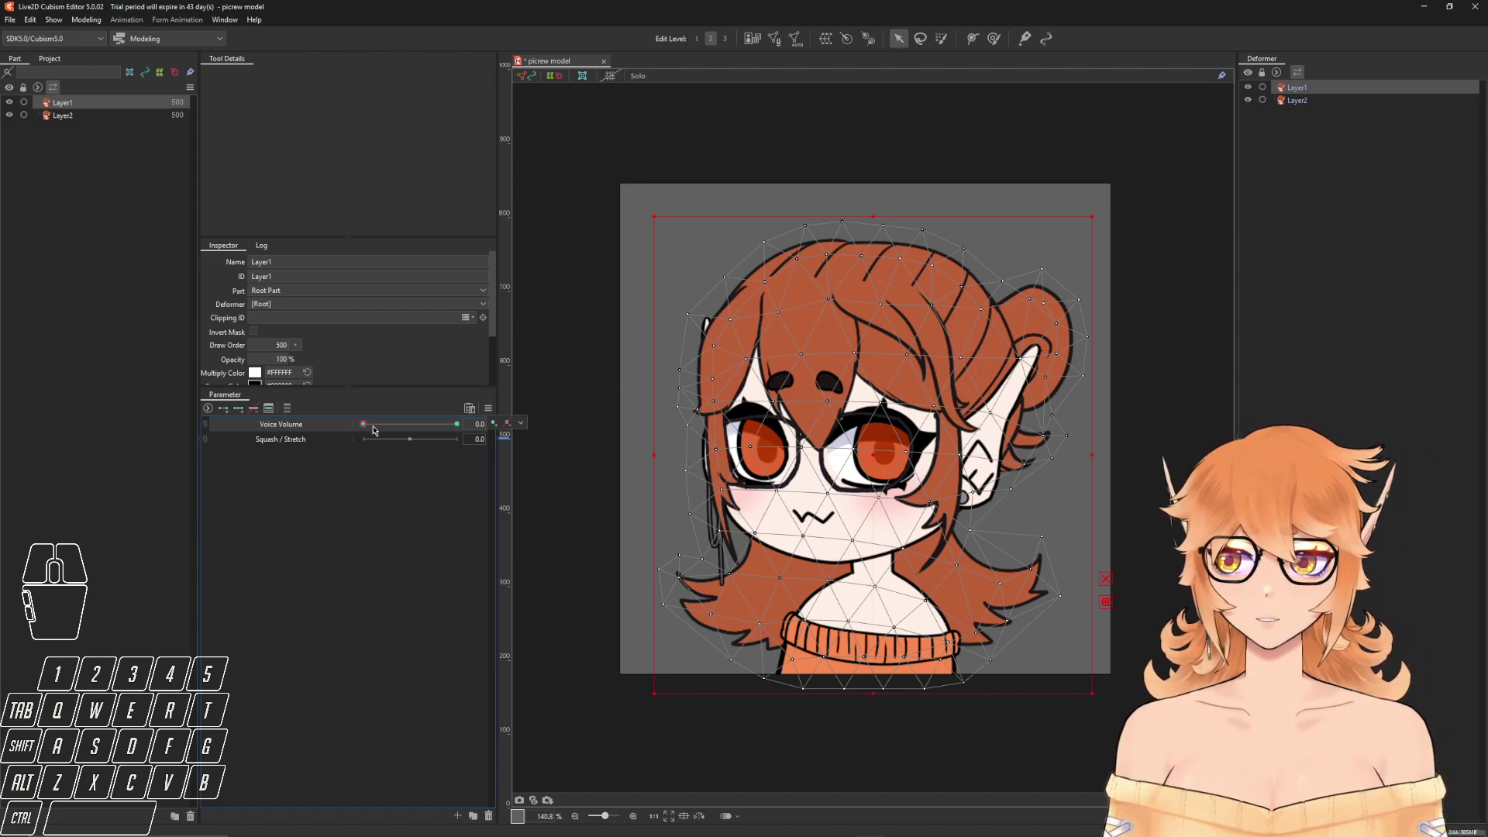
click(458, 425)
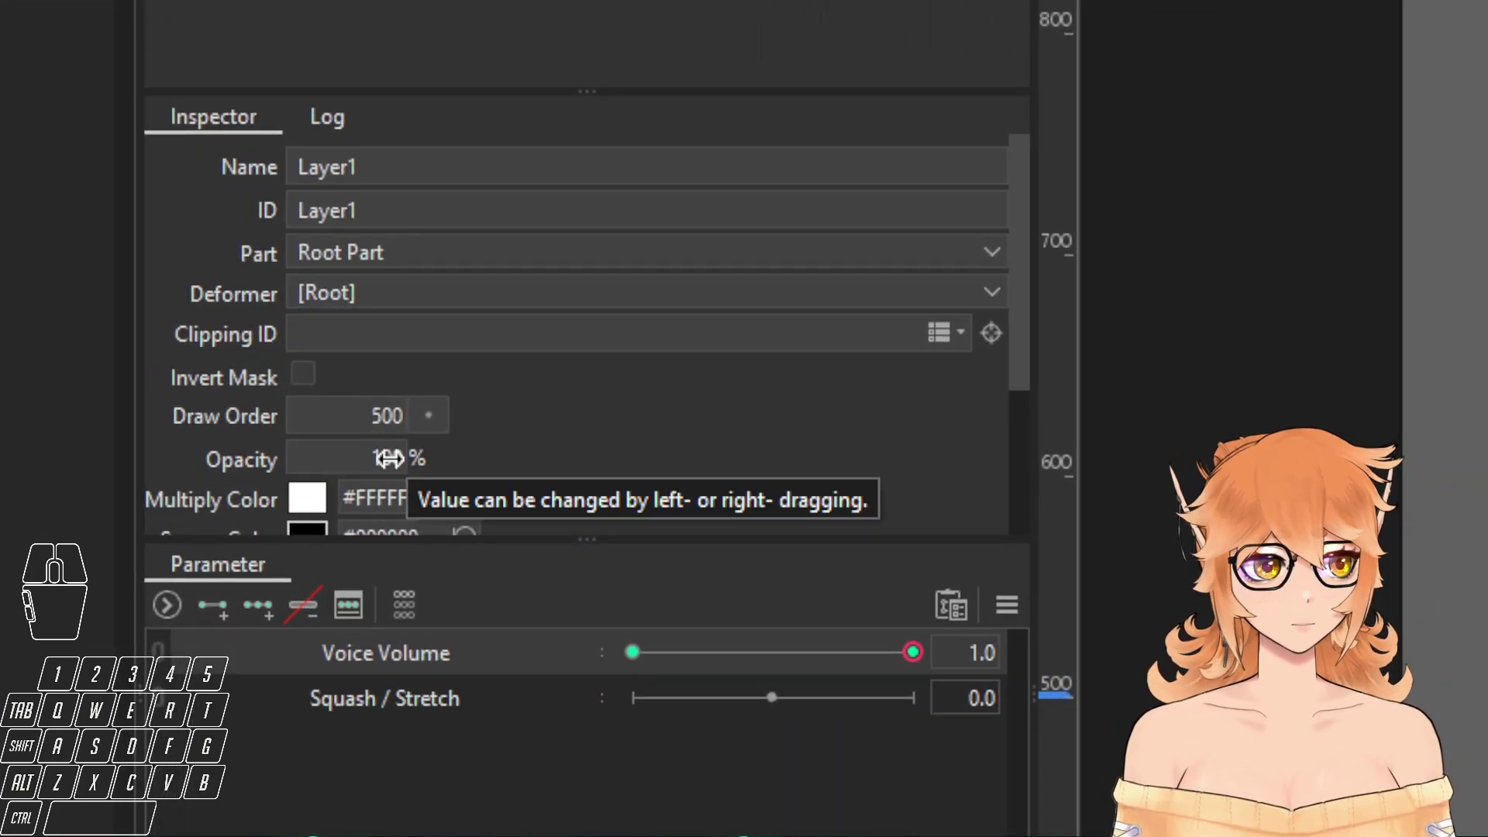
mouse_move(390, 458)
mouse_down()
mouse_move(364, 463)
mouse_move(383, 466)
mouse_up()
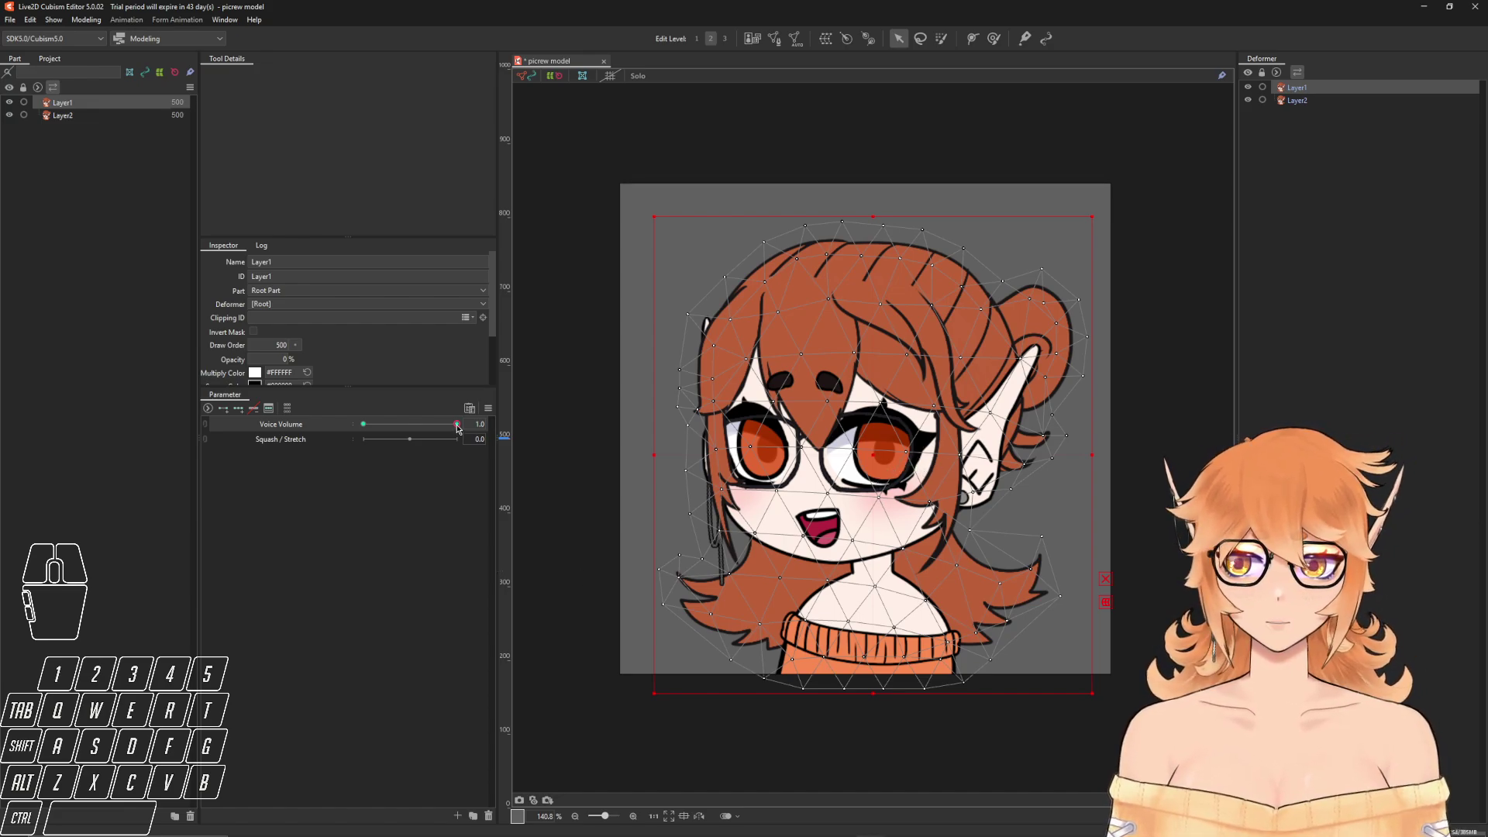
drag(457, 429, 319, 434)
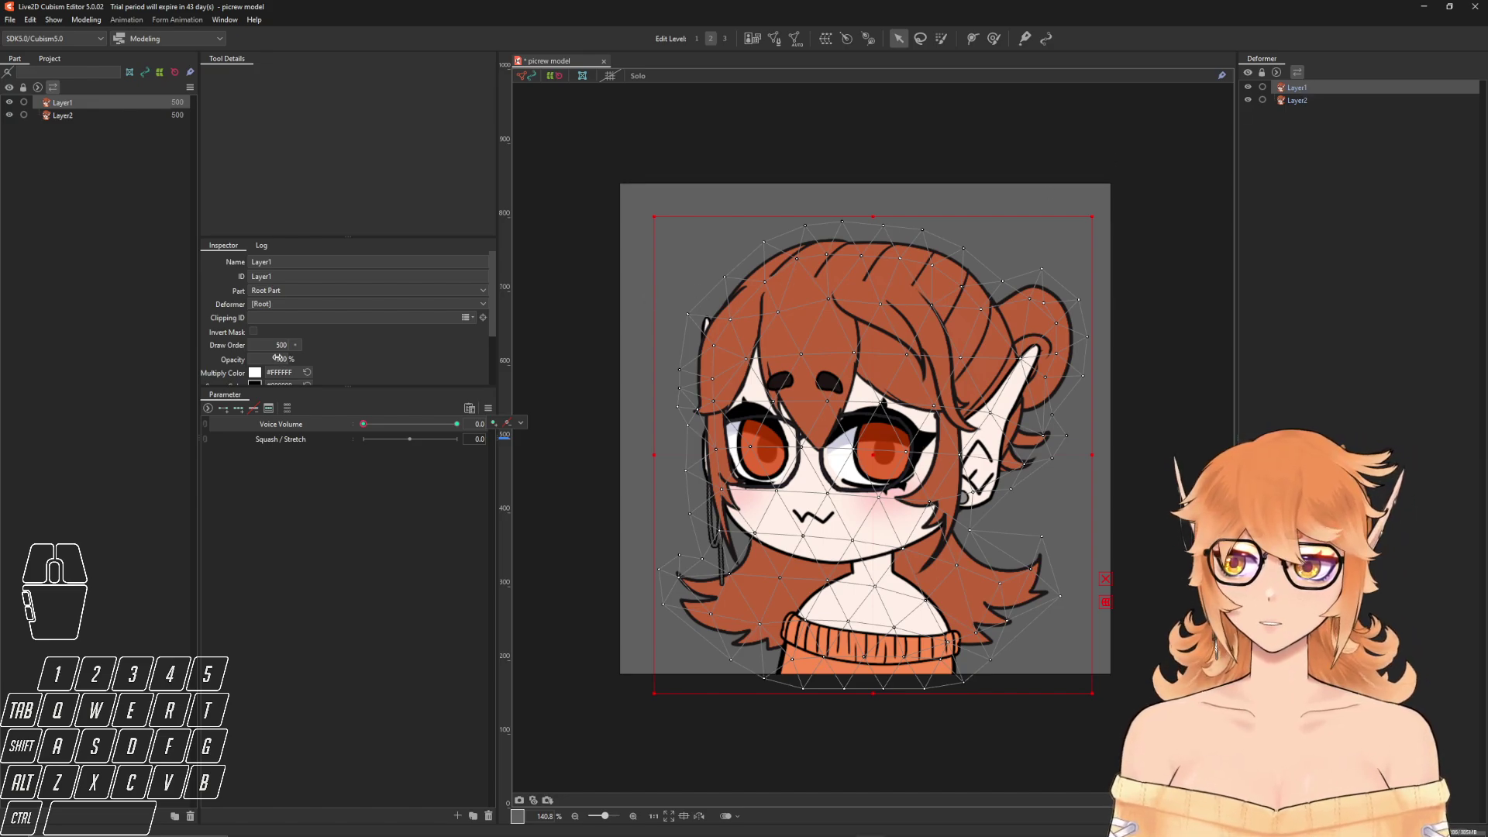
- Darken Layer1 at Voice Volume 0.0 with multiply color #636363, and test the change up to 1.0
scroll(252, 370, down, 2)
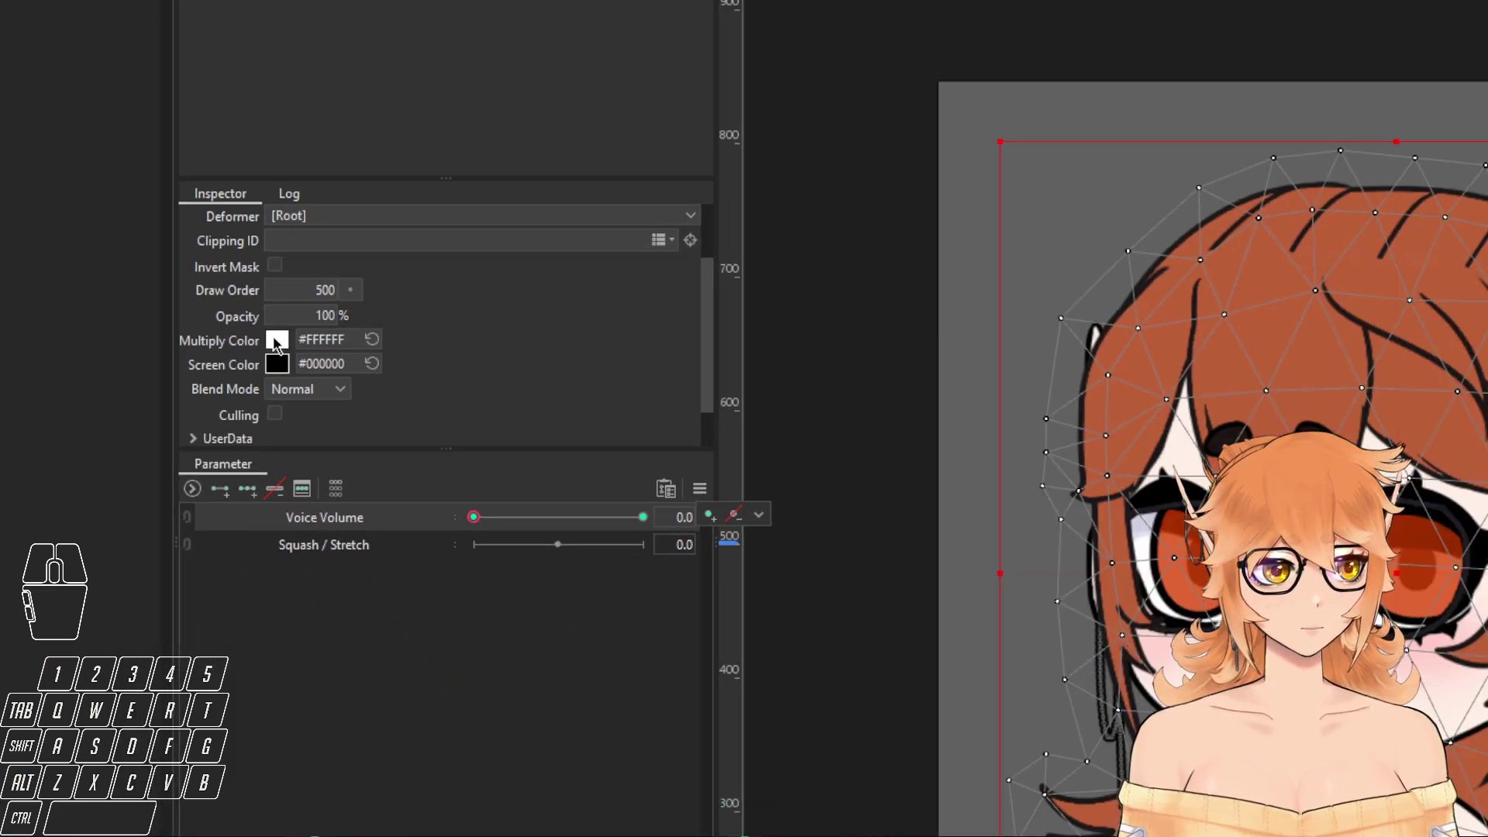
click(302, 358)
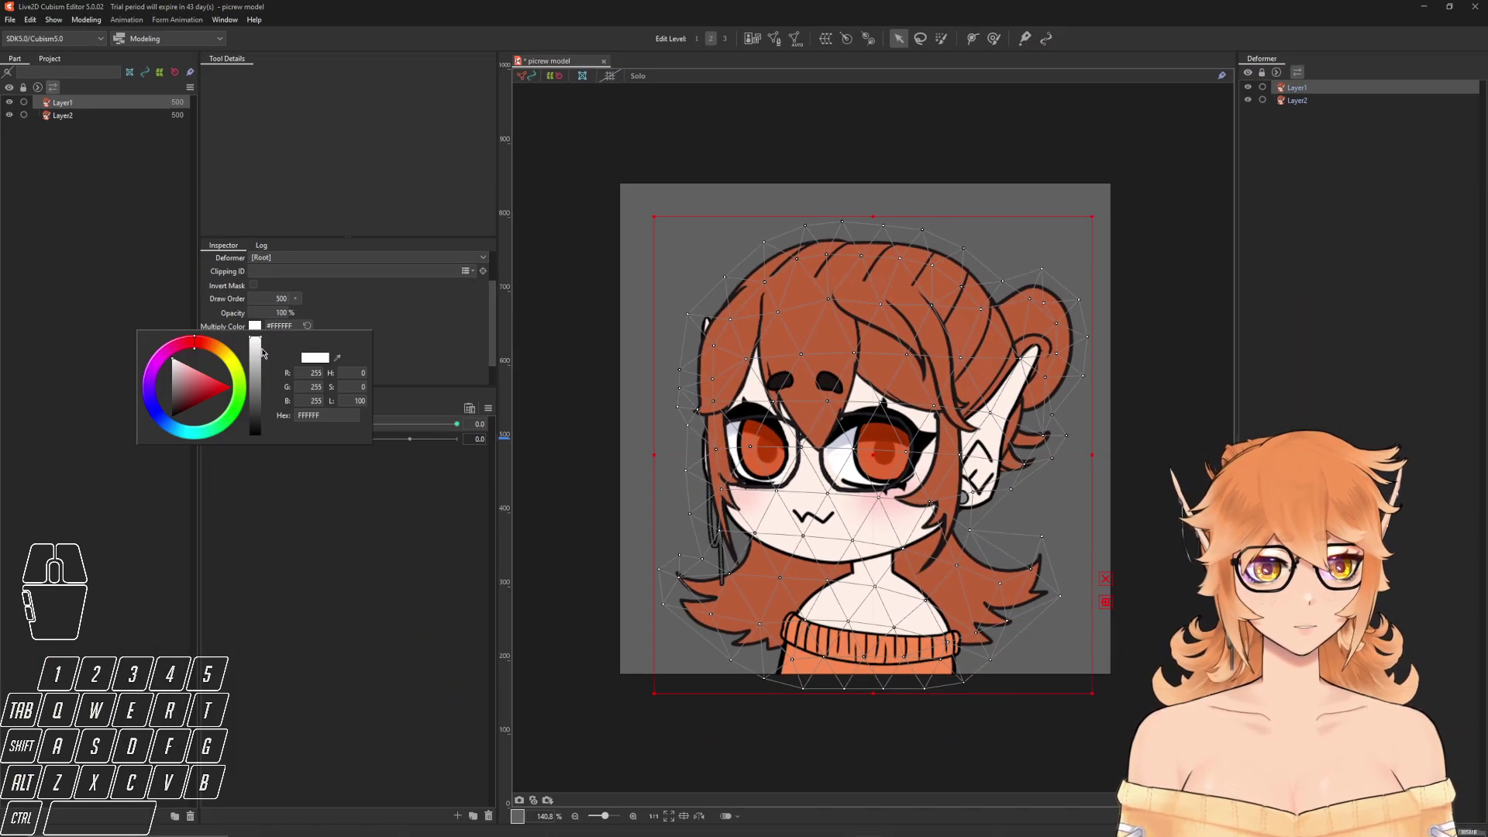
drag(171, 371, 172, 393)
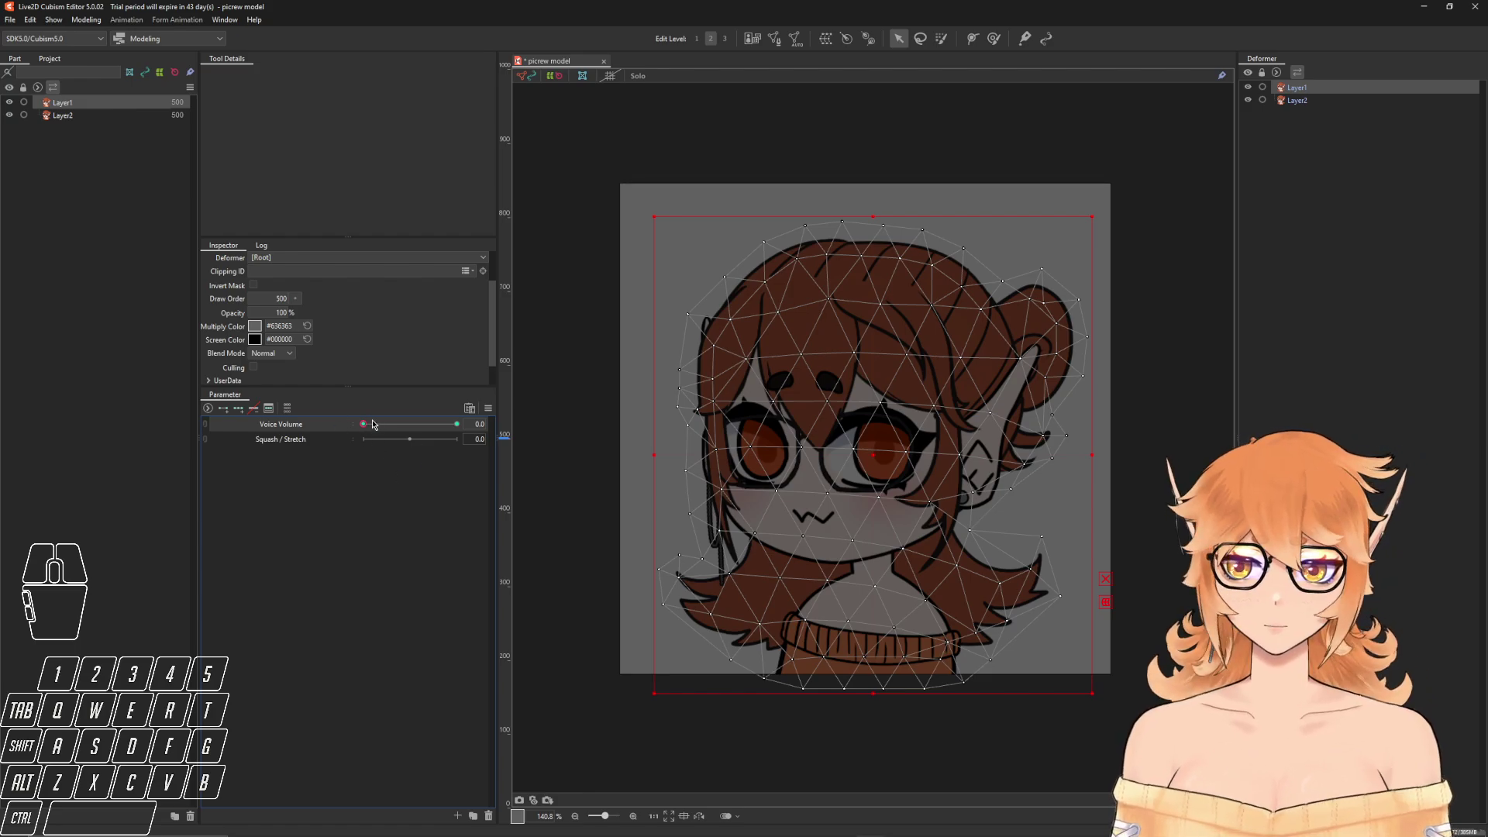
drag(364, 426, 515, 421)
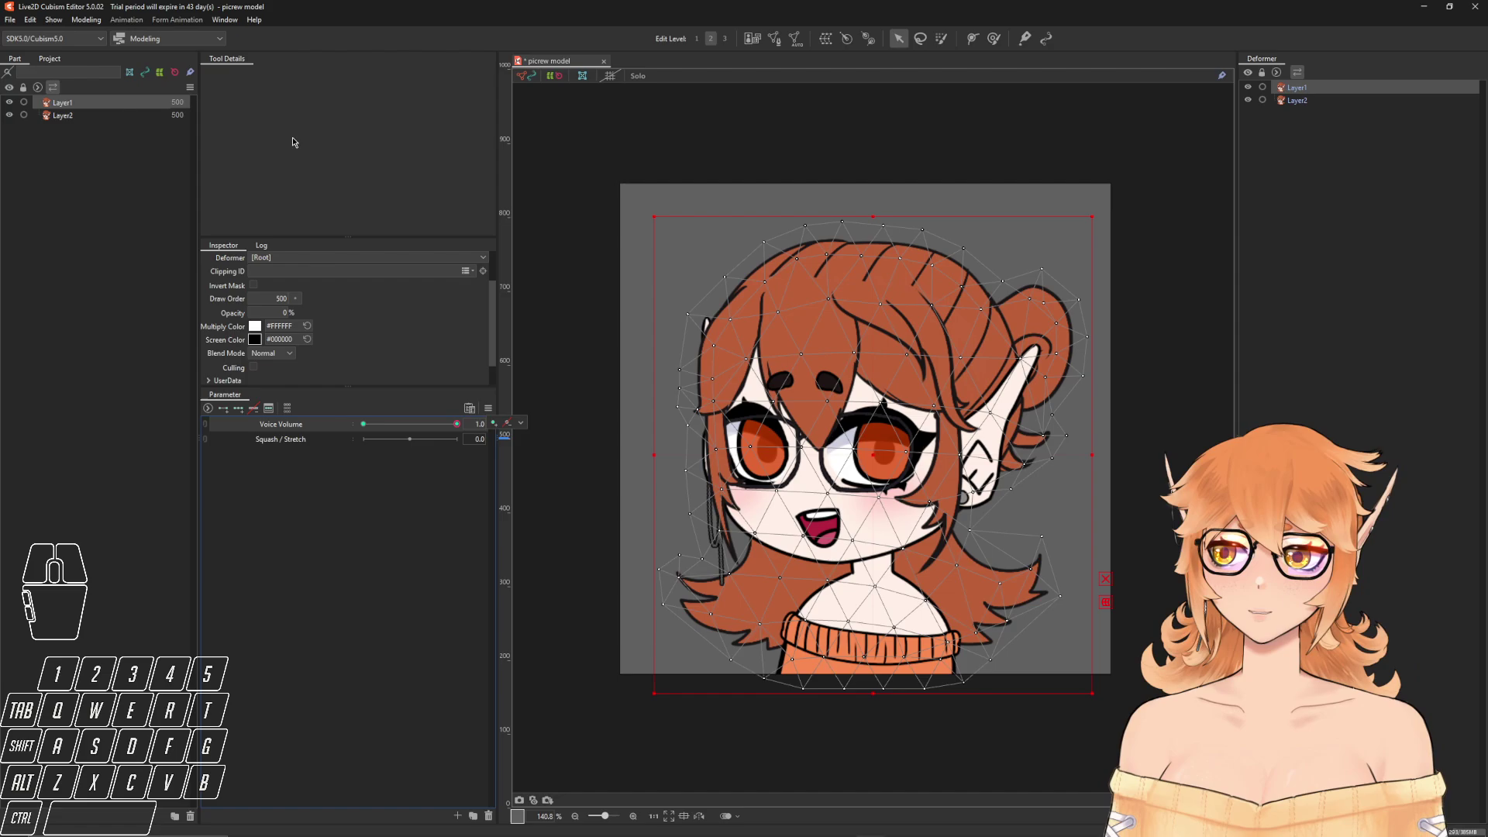
- Turn on Hide selected state to hide the selected layer's mesh and bounding box on the canvas
click(53, 20)
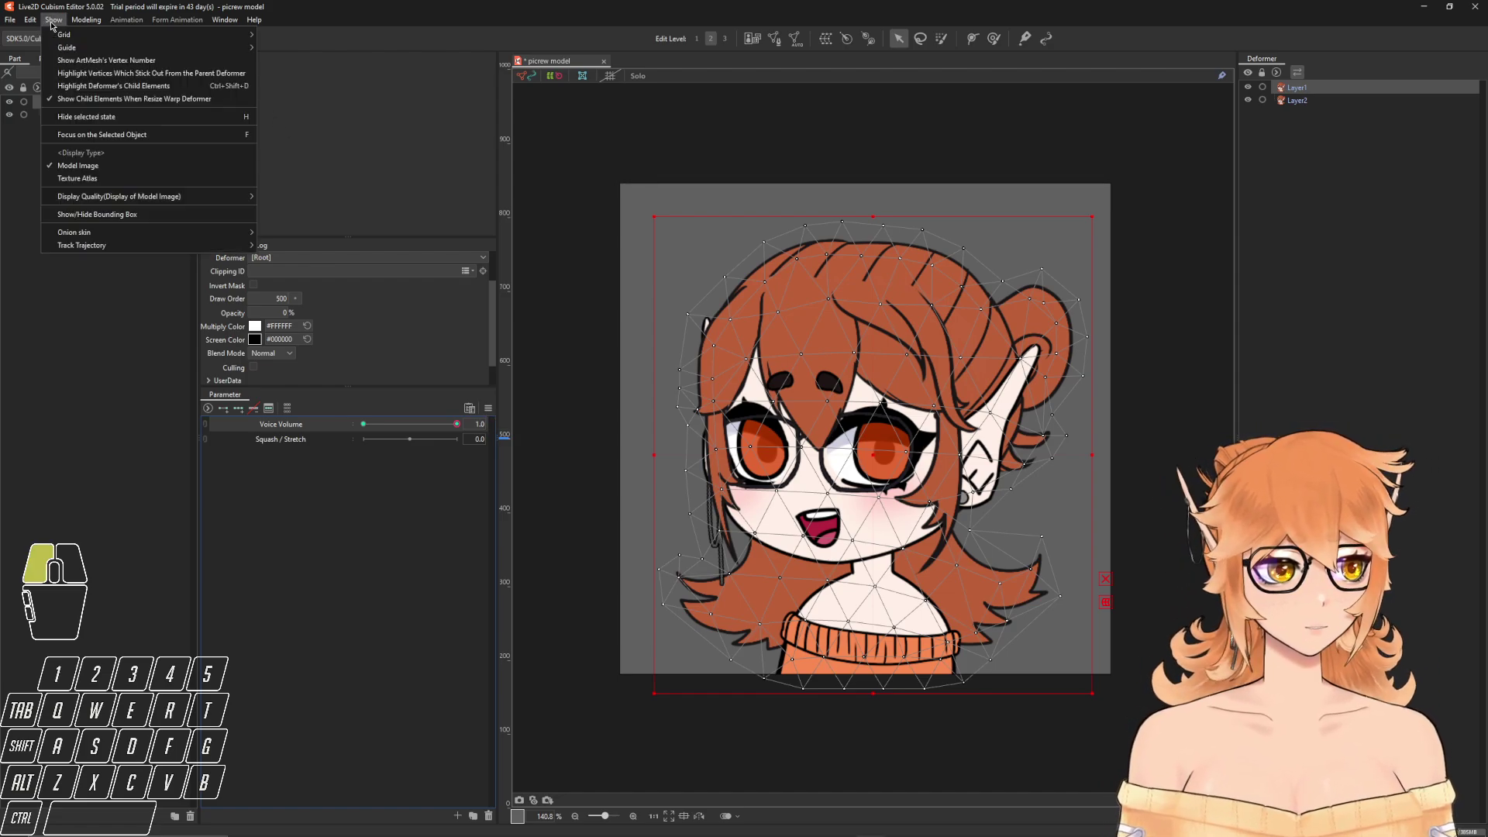
click(85, 118)
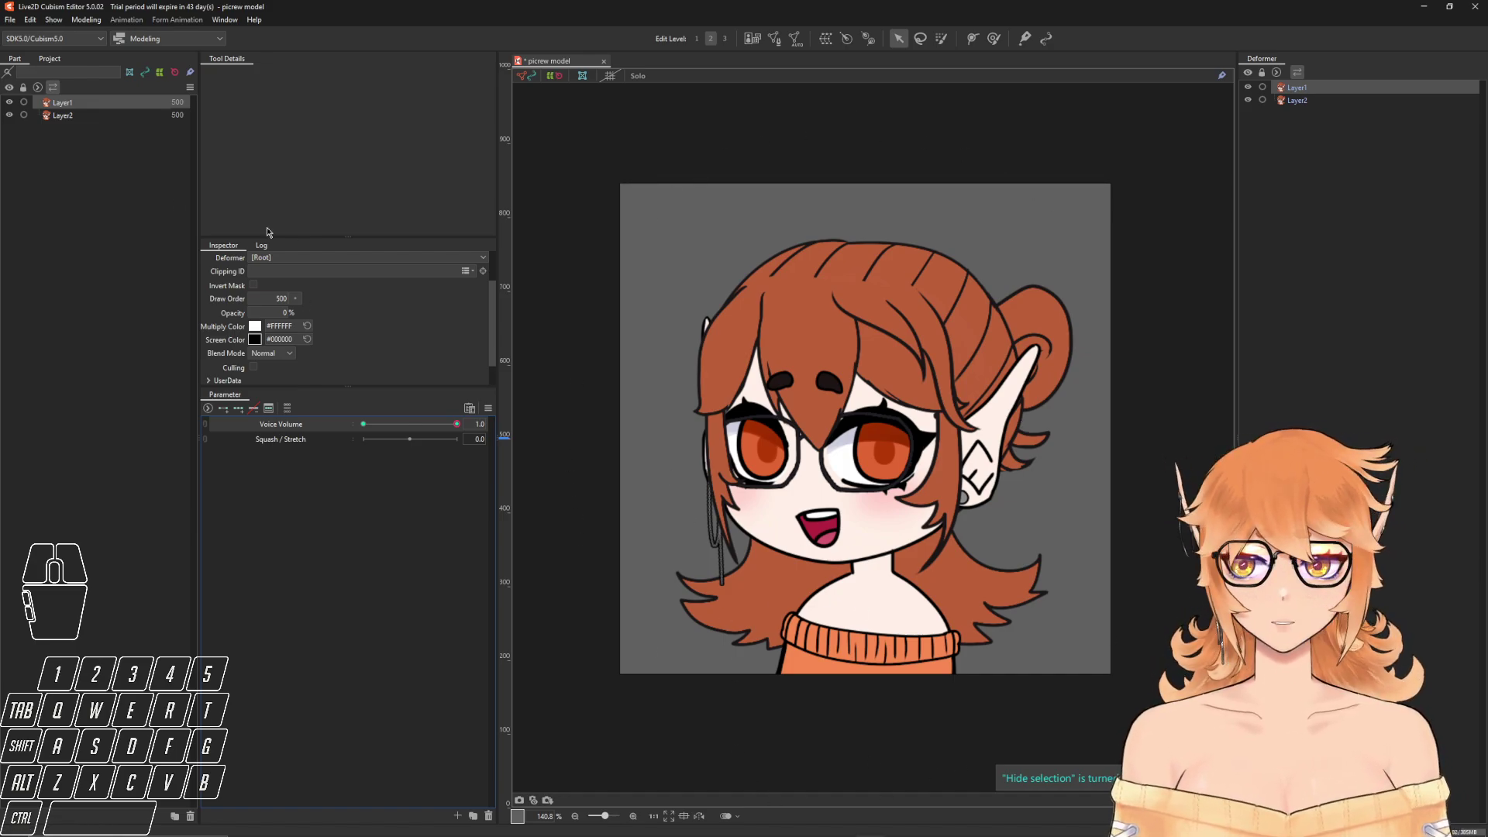
click(682, 216)
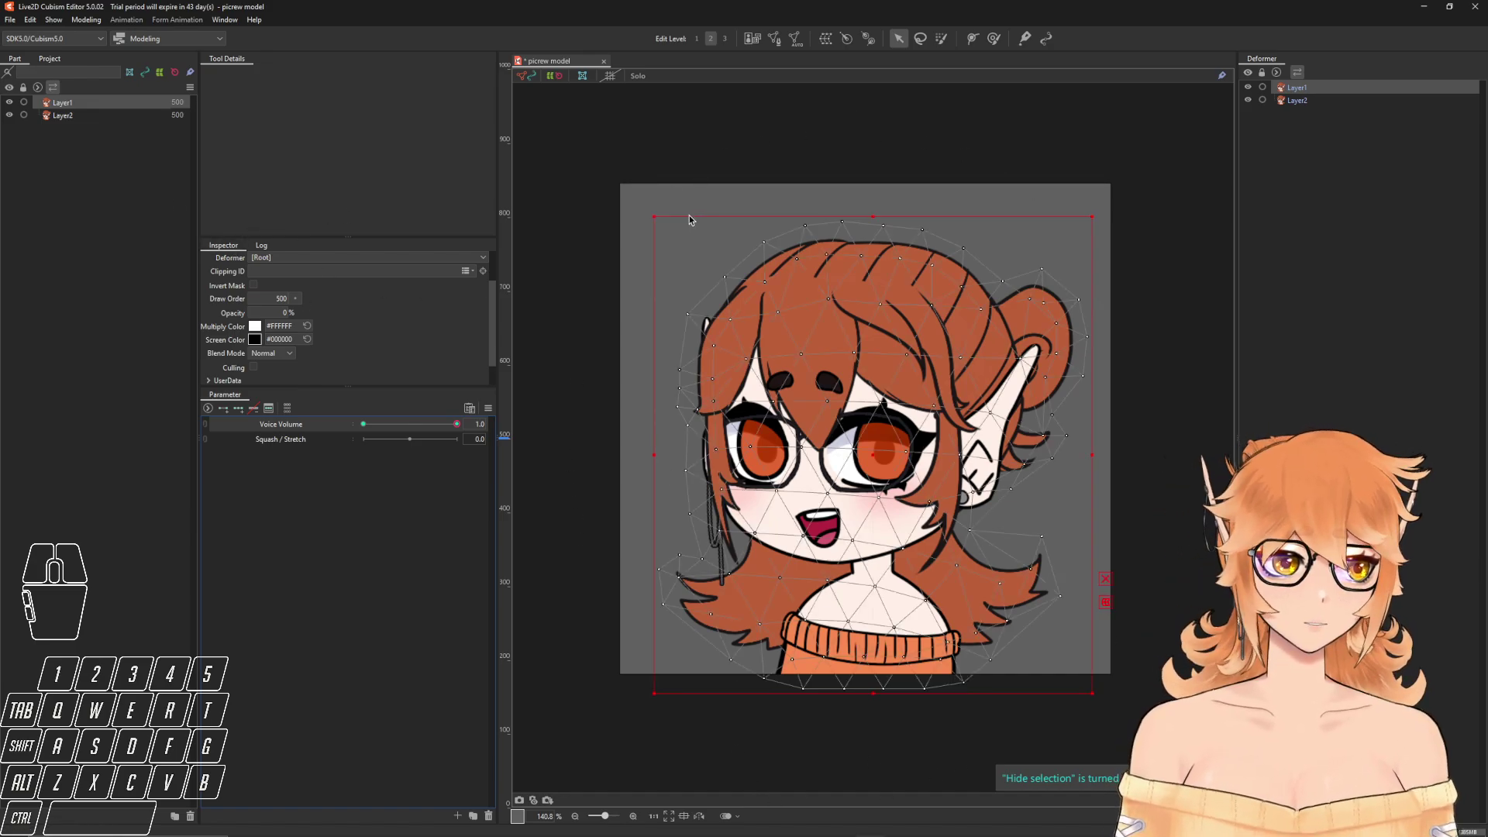
key(ctrl+h)
key(ctrl+h)
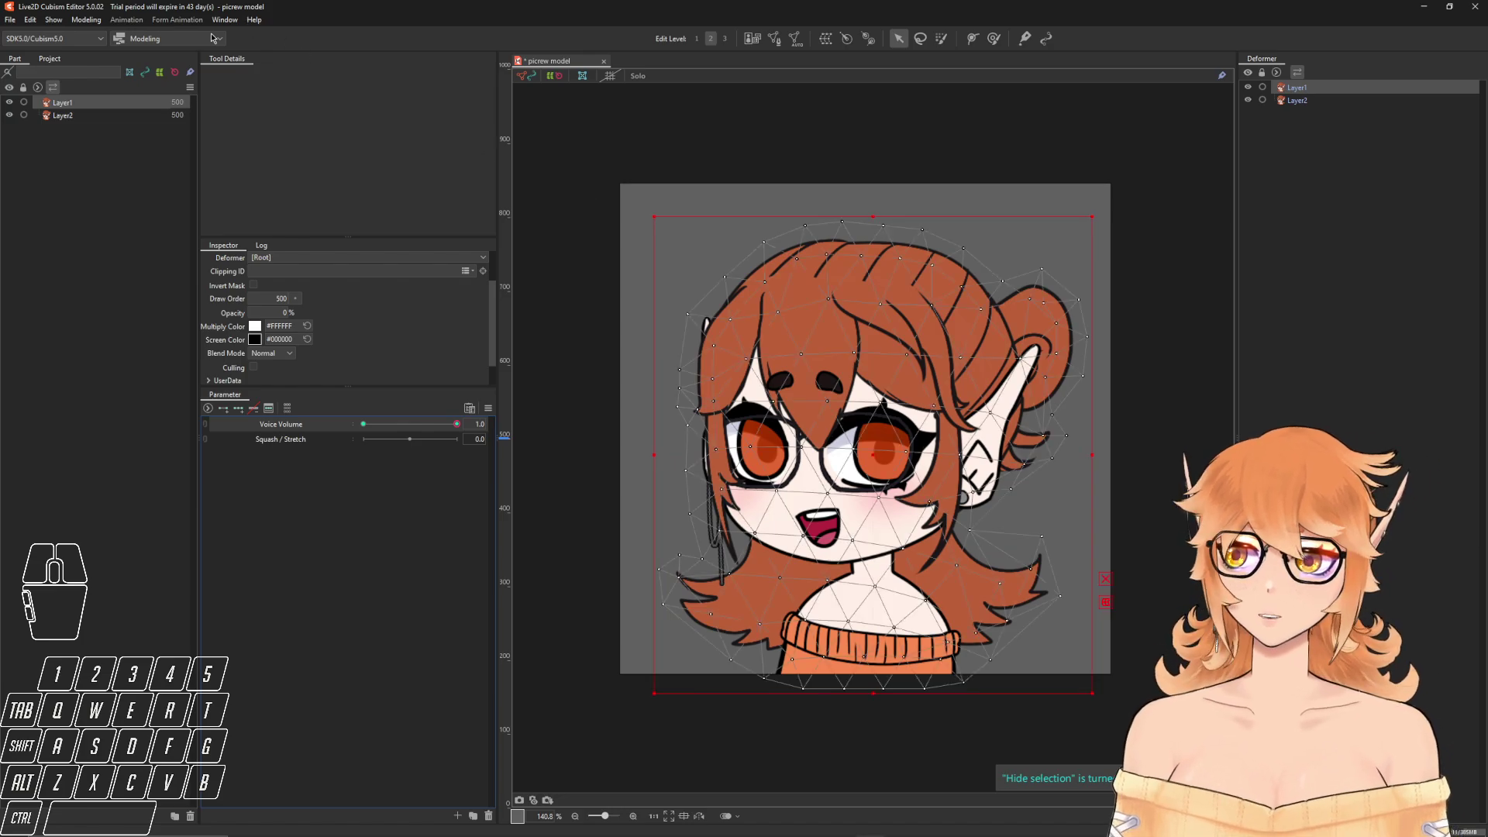
key(ctrl+h)
- With Voice Volume at 0.0, create a warp deformer named Squash/Stretch as parent of Layer1 and Layer2
mouse_move(455, 429)
mouse_down()
mouse_move(287, 432)
mouse_move(438, 433)
mouse_move(335, 429)
mouse_move(384, 428)
mouse_move(360, 429)
mouse_up()
click(1310, 100)
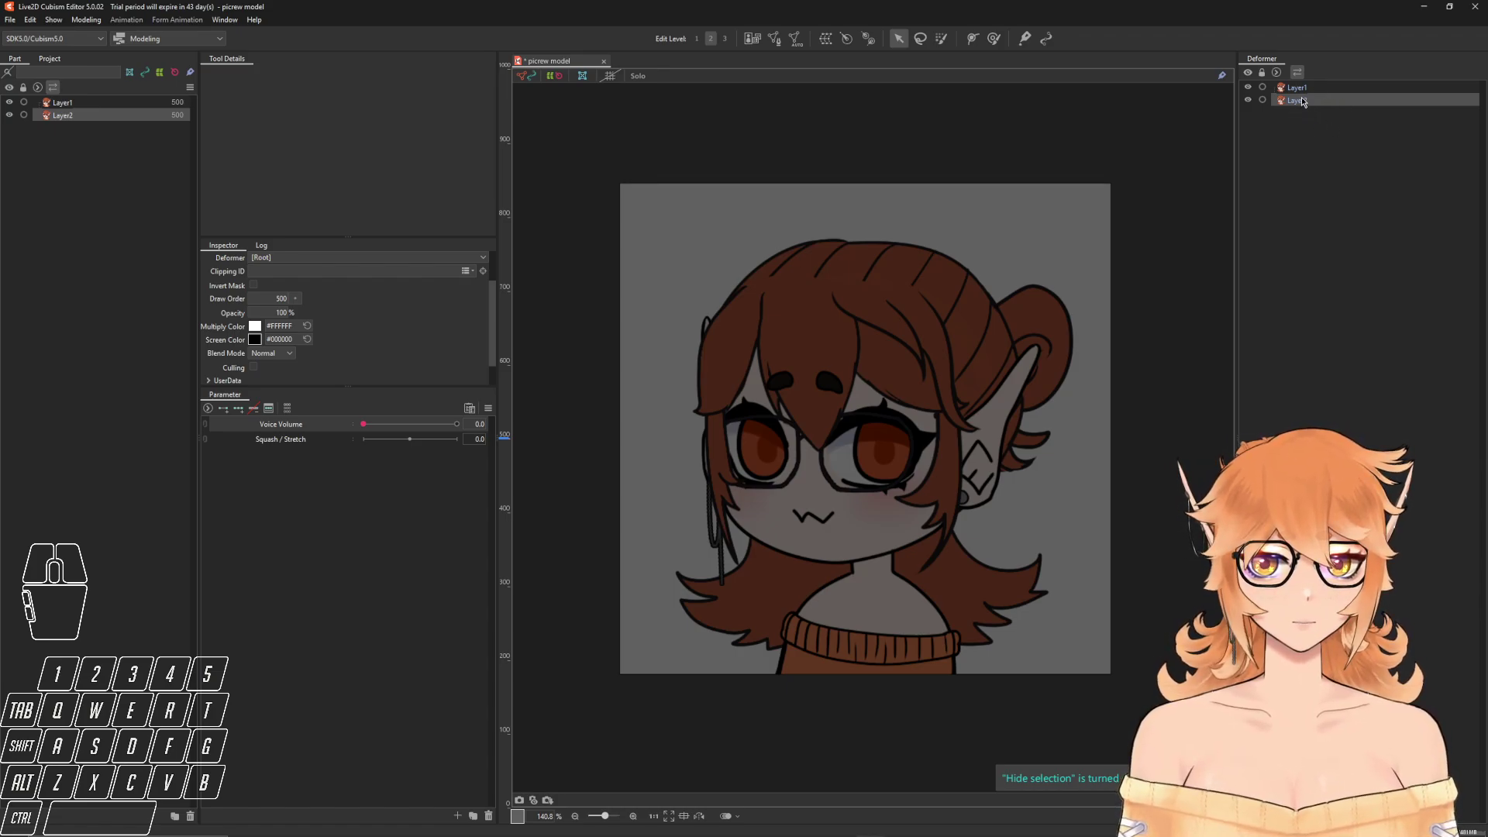
click(1306, 103)
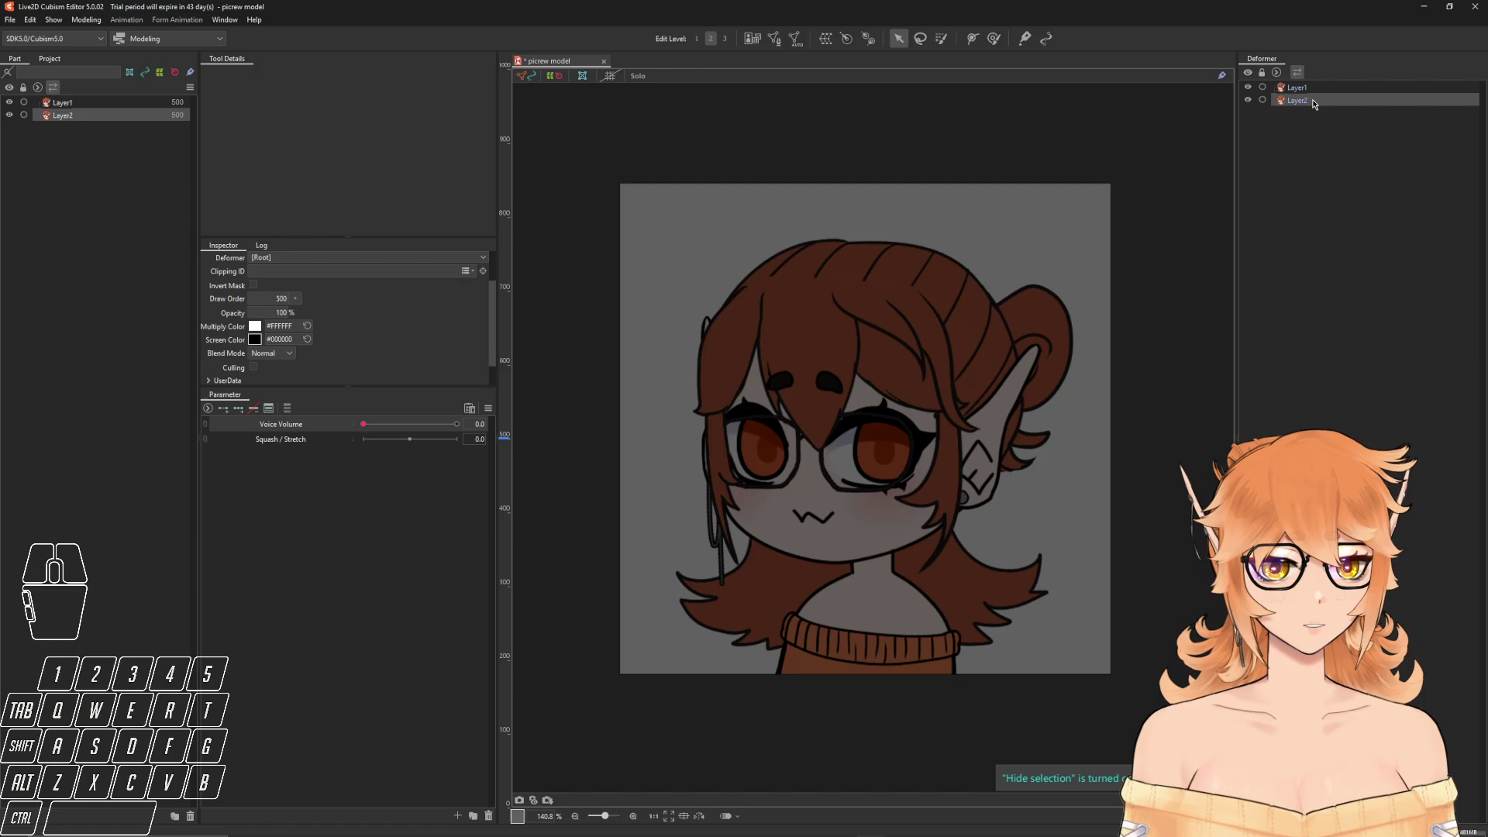
shift+click(1308, 89)
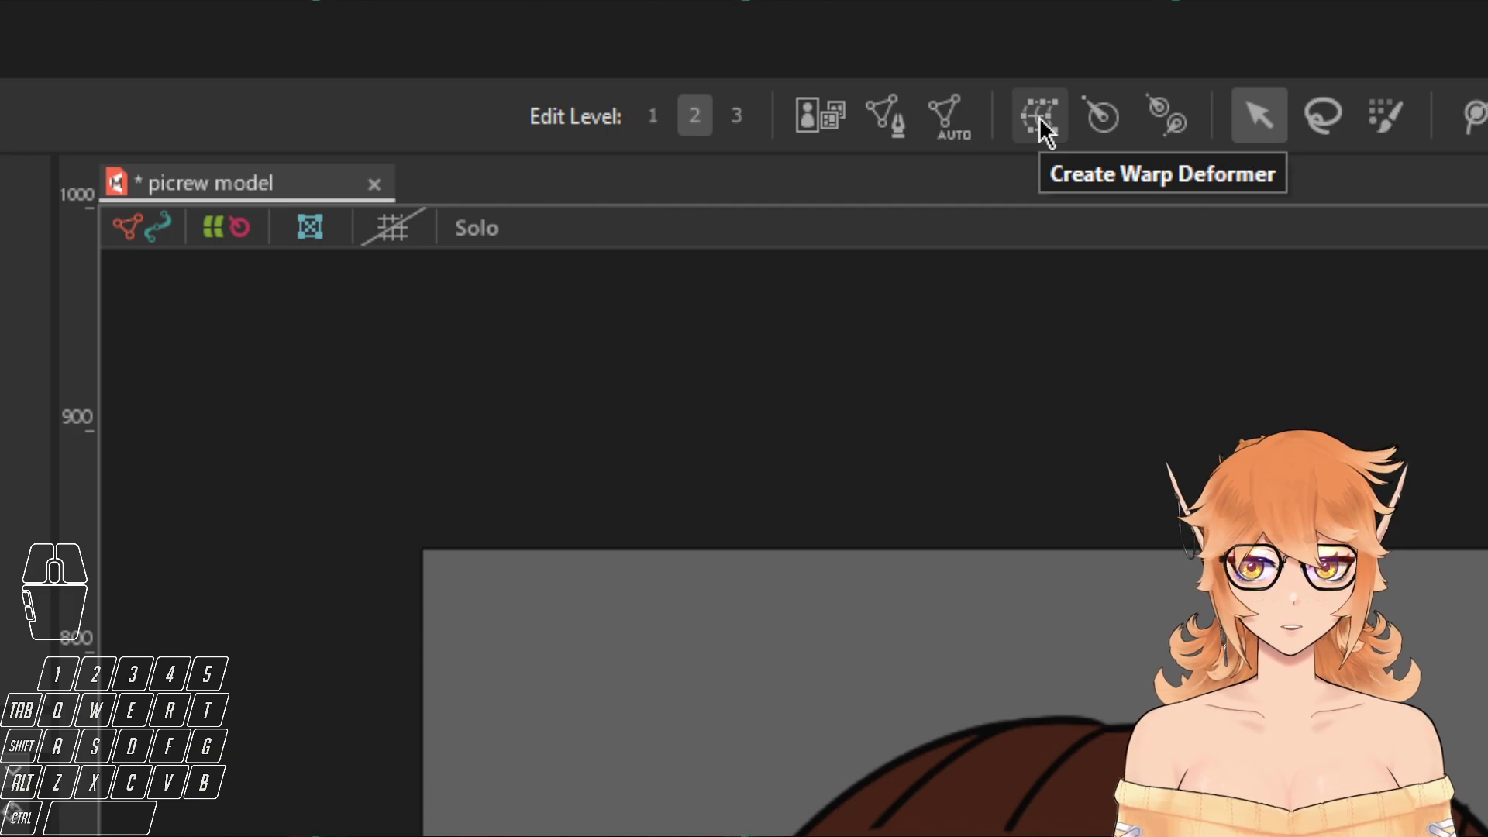
click(1042, 121)
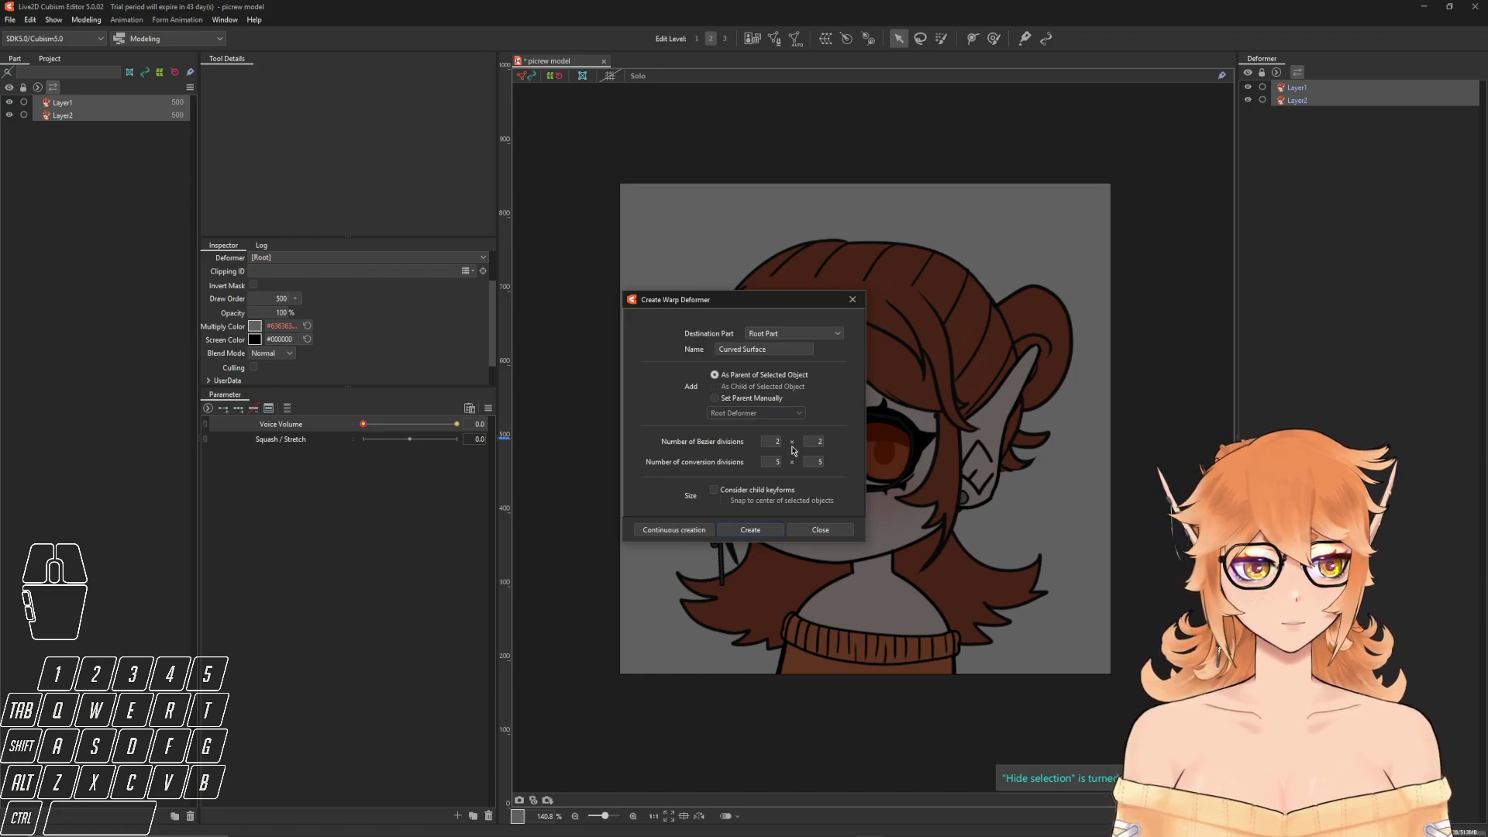
drag(758, 346, 663, 342)
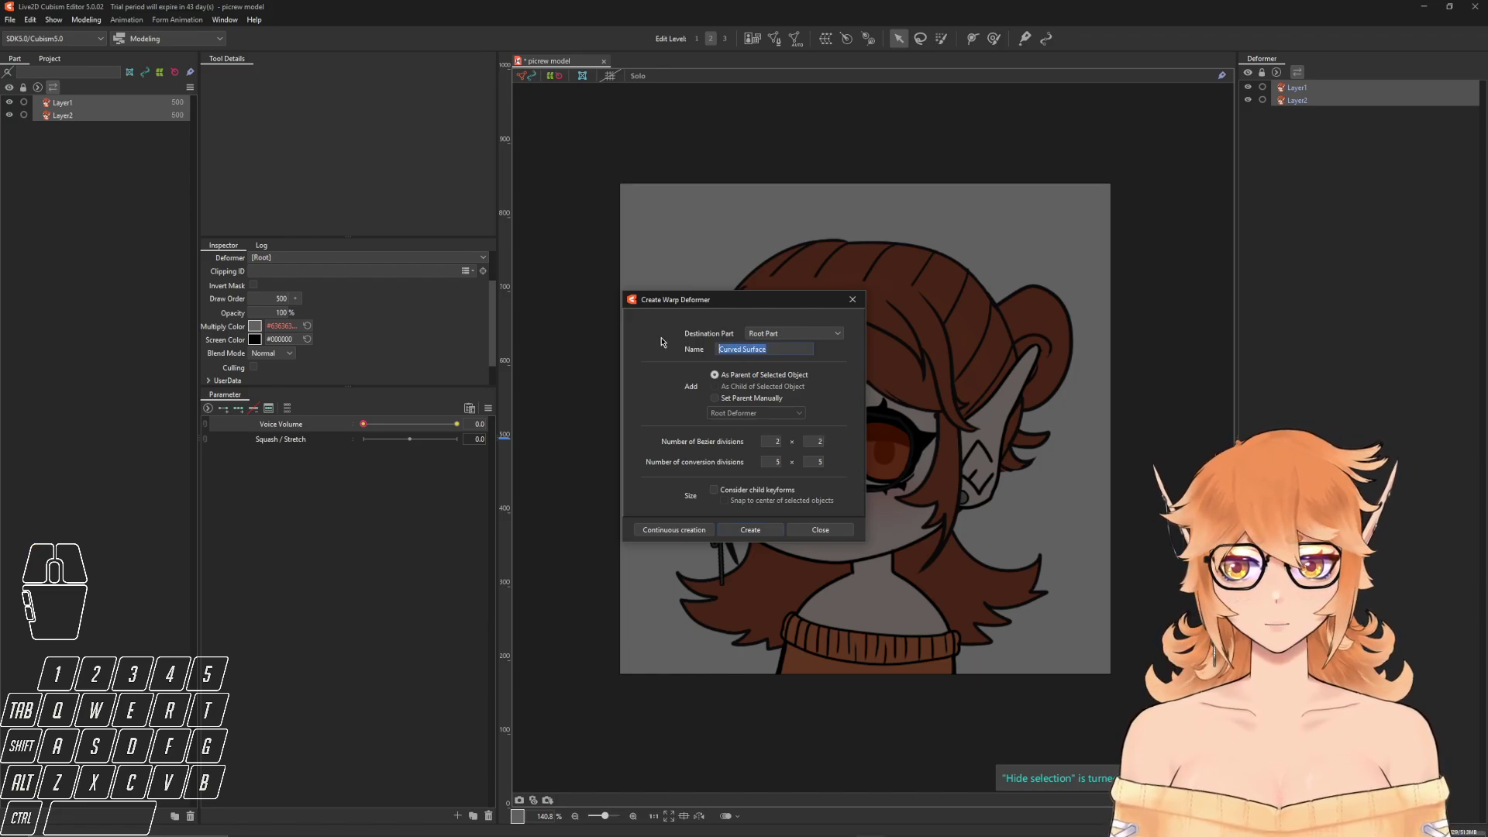
text(Squash/Stretch)
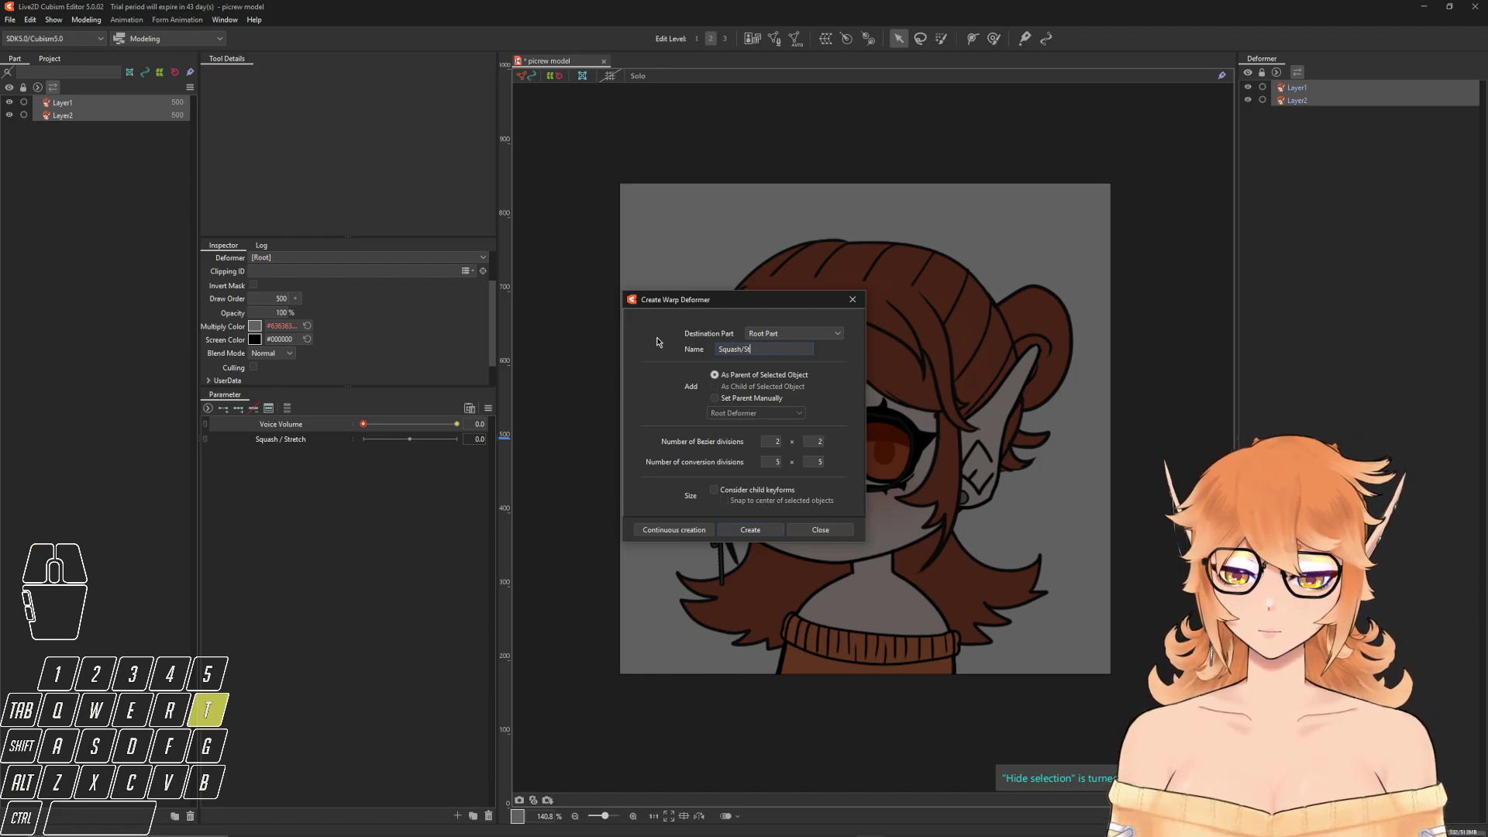
click(735, 529)
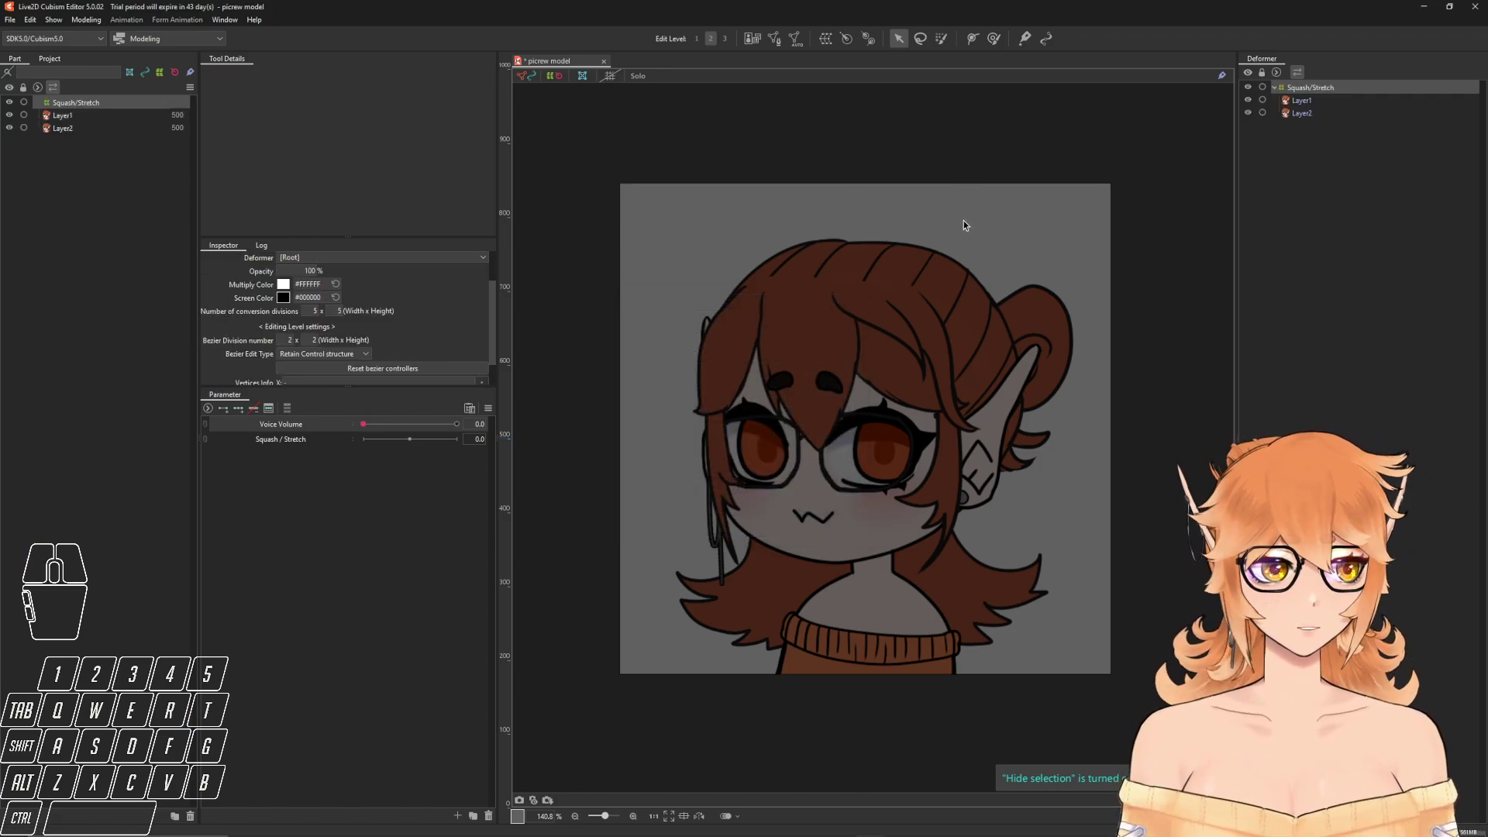
- Show the Squash/Stretch deformer on the canvas and add three keyforms for it on the Squash / Stretch parameter
click(1040, 227)
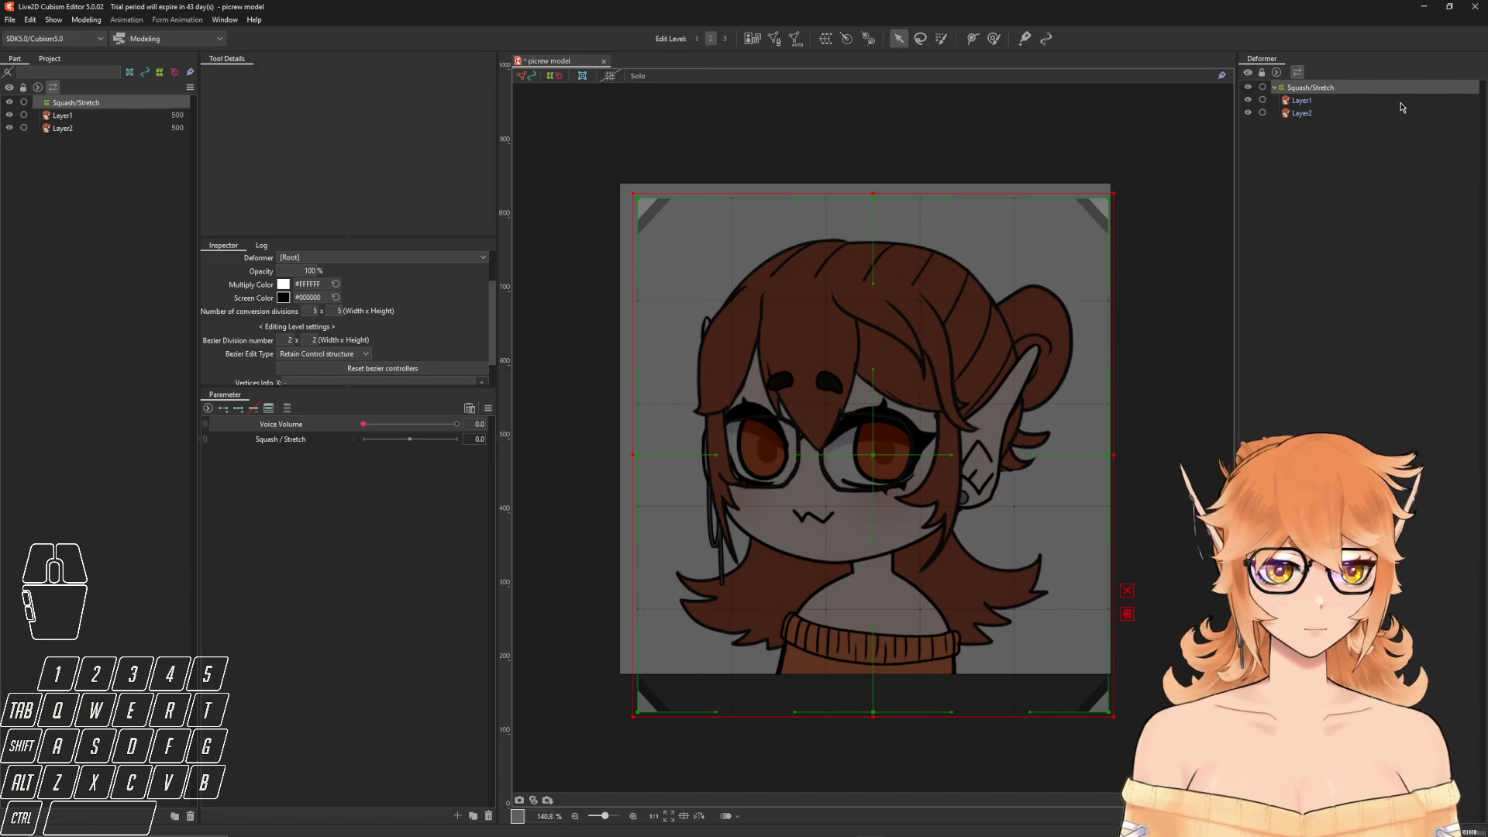
click(1307, 89)
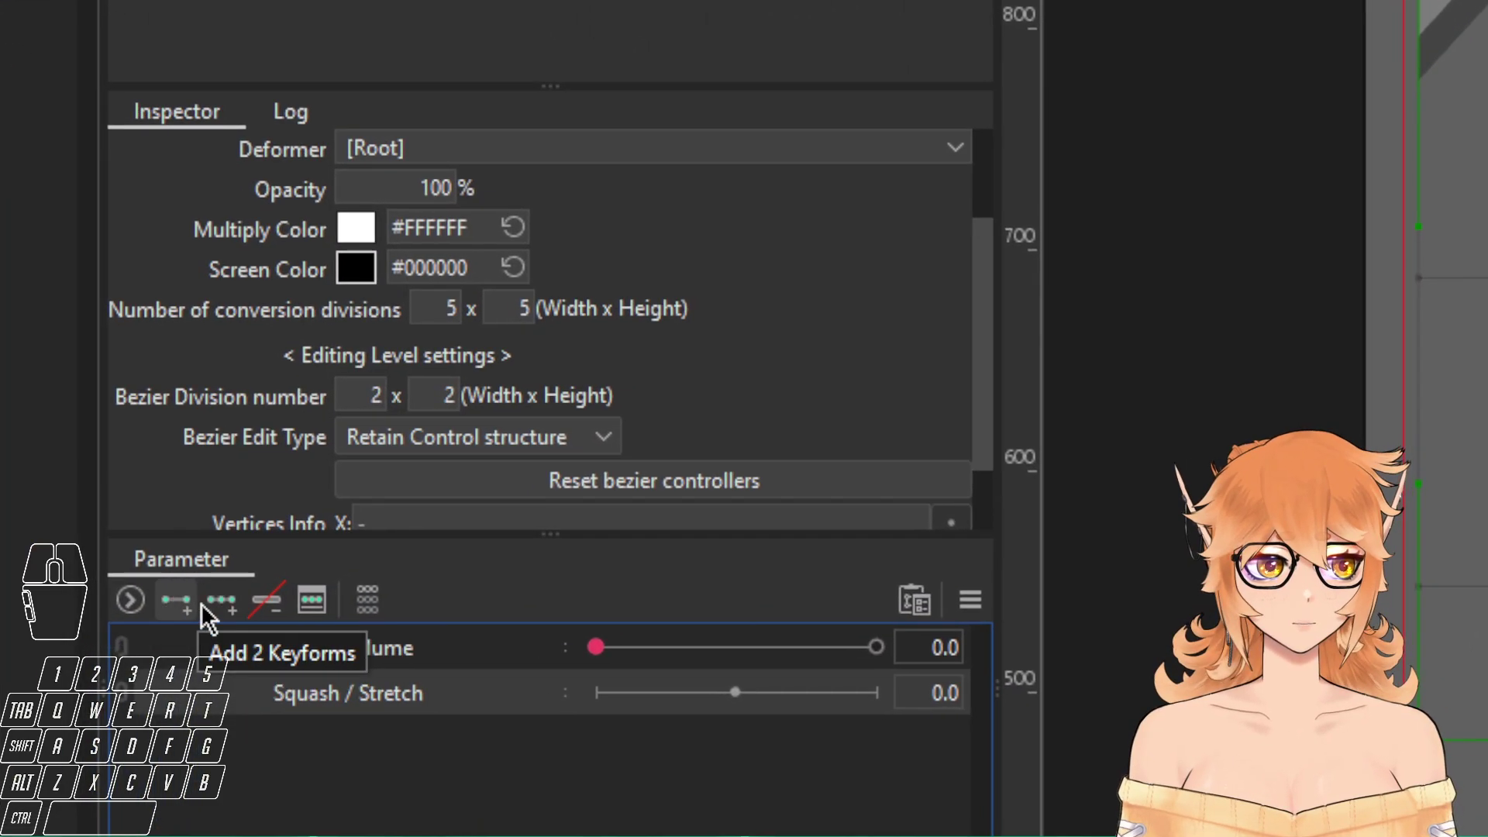
click(209, 609)
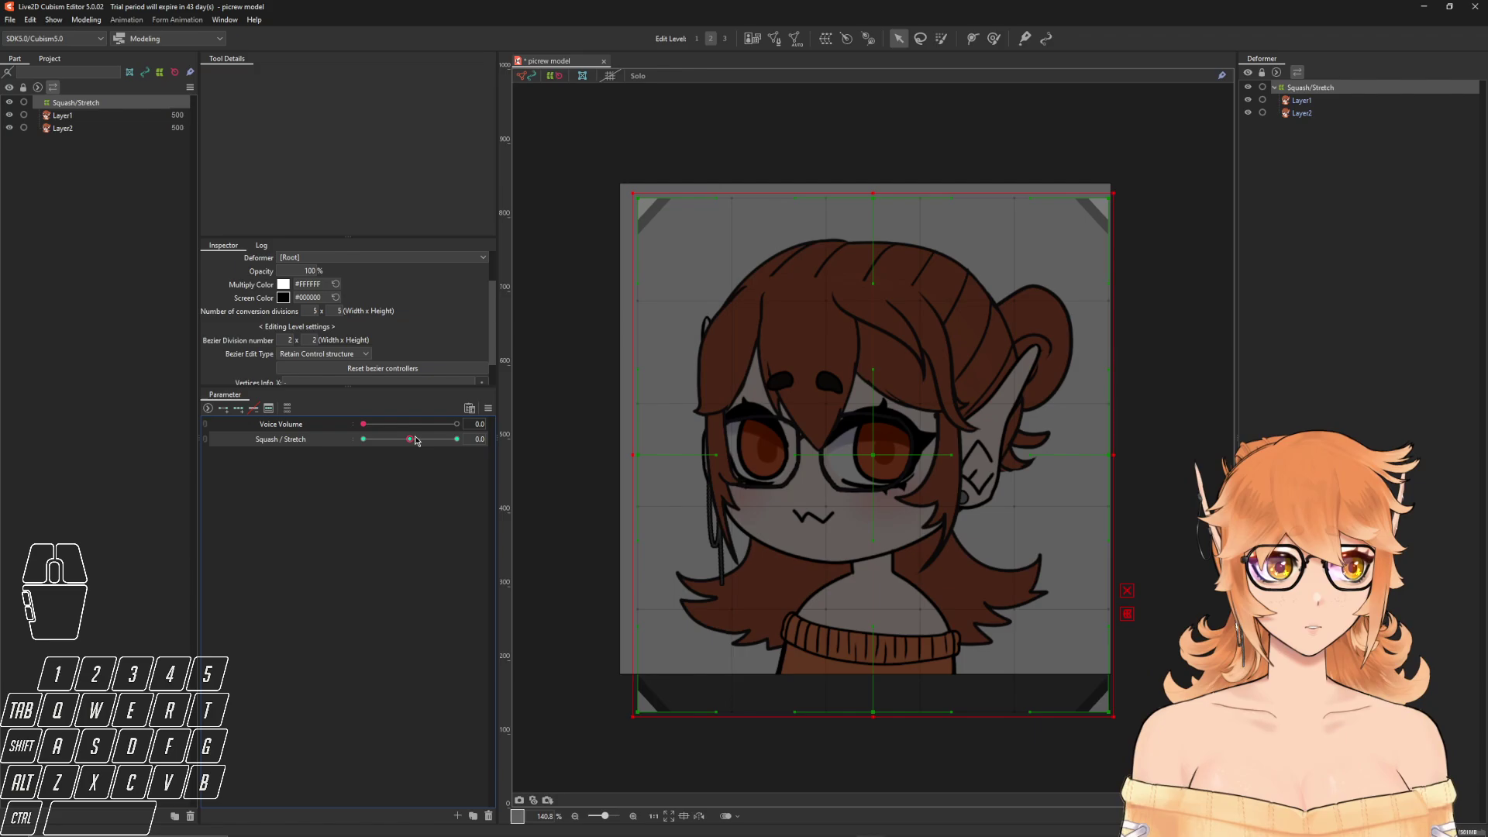
- At Squash / Stretch 1.0, narrow the warp deformer symmetrically about its center and stretch it taller
drag(415, 441, 460, 440)
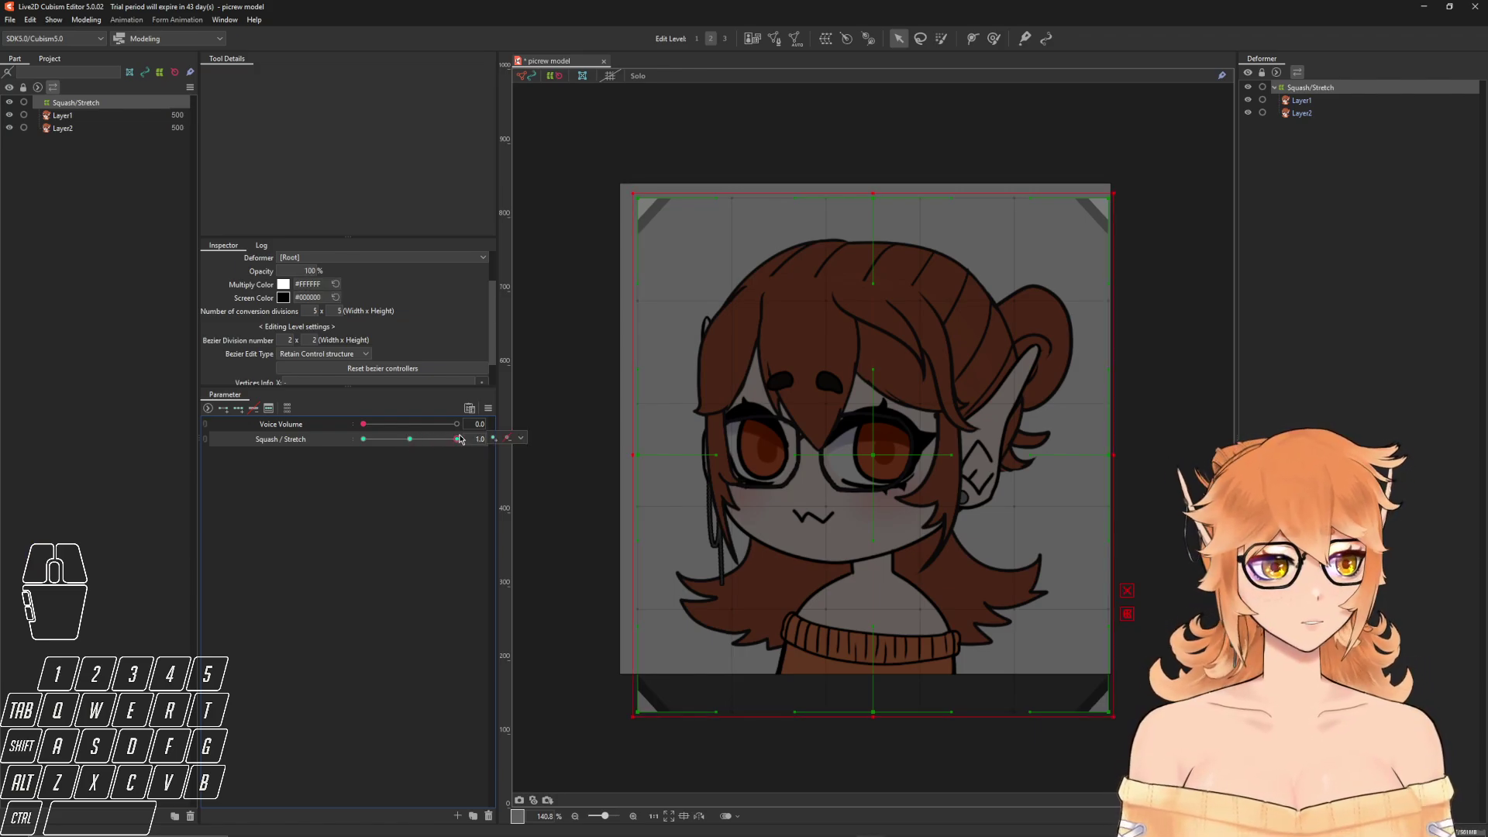
click(521, 438)
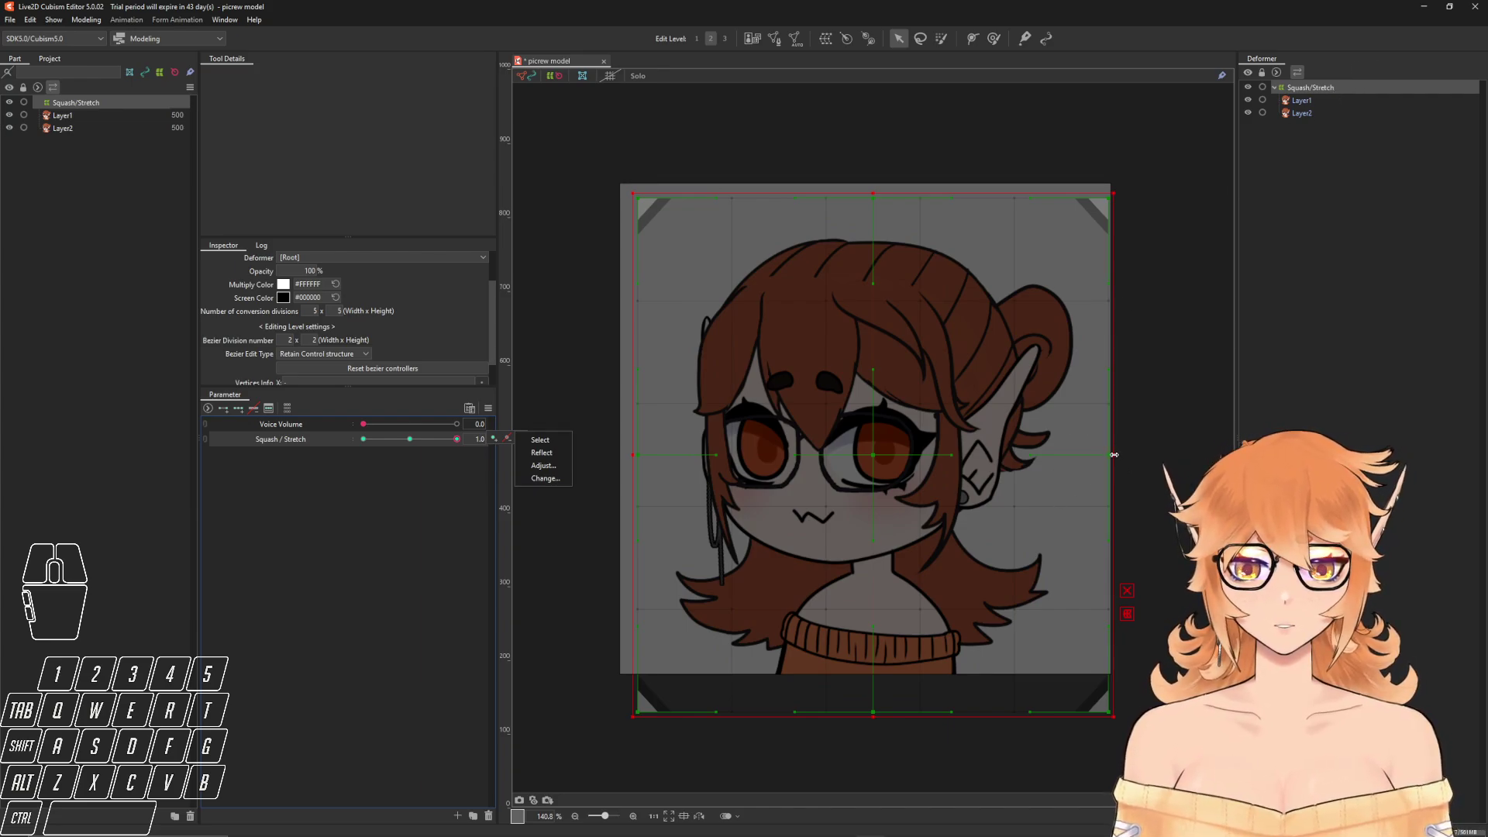
key(alt)
drag(1115, 455, 1016, 463)
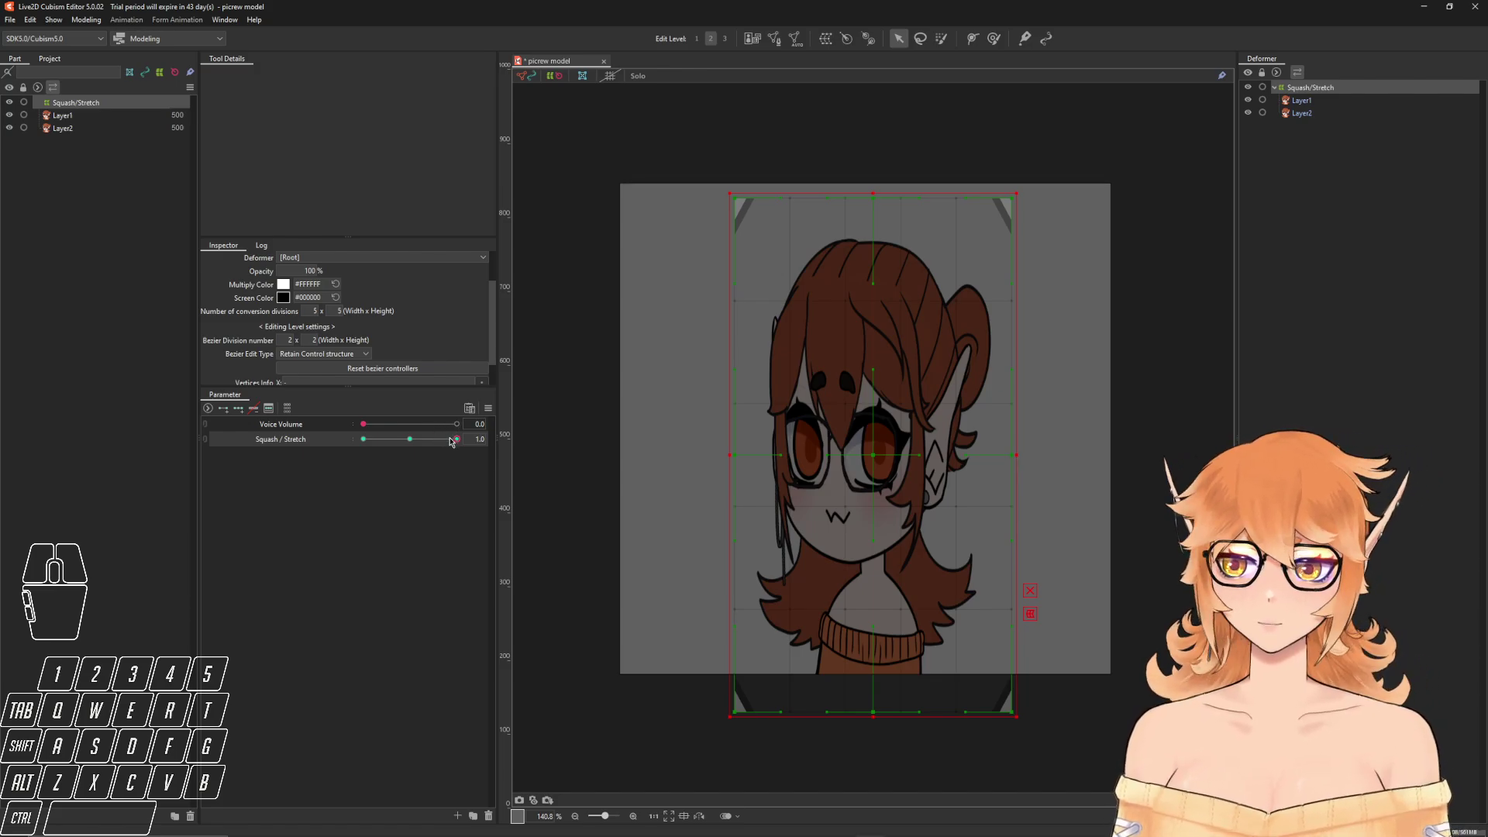
mouse_move(458, 442)
mouse_down()
mouse_move(414, 449)
mouse_move(471, 450)
mouse_up()
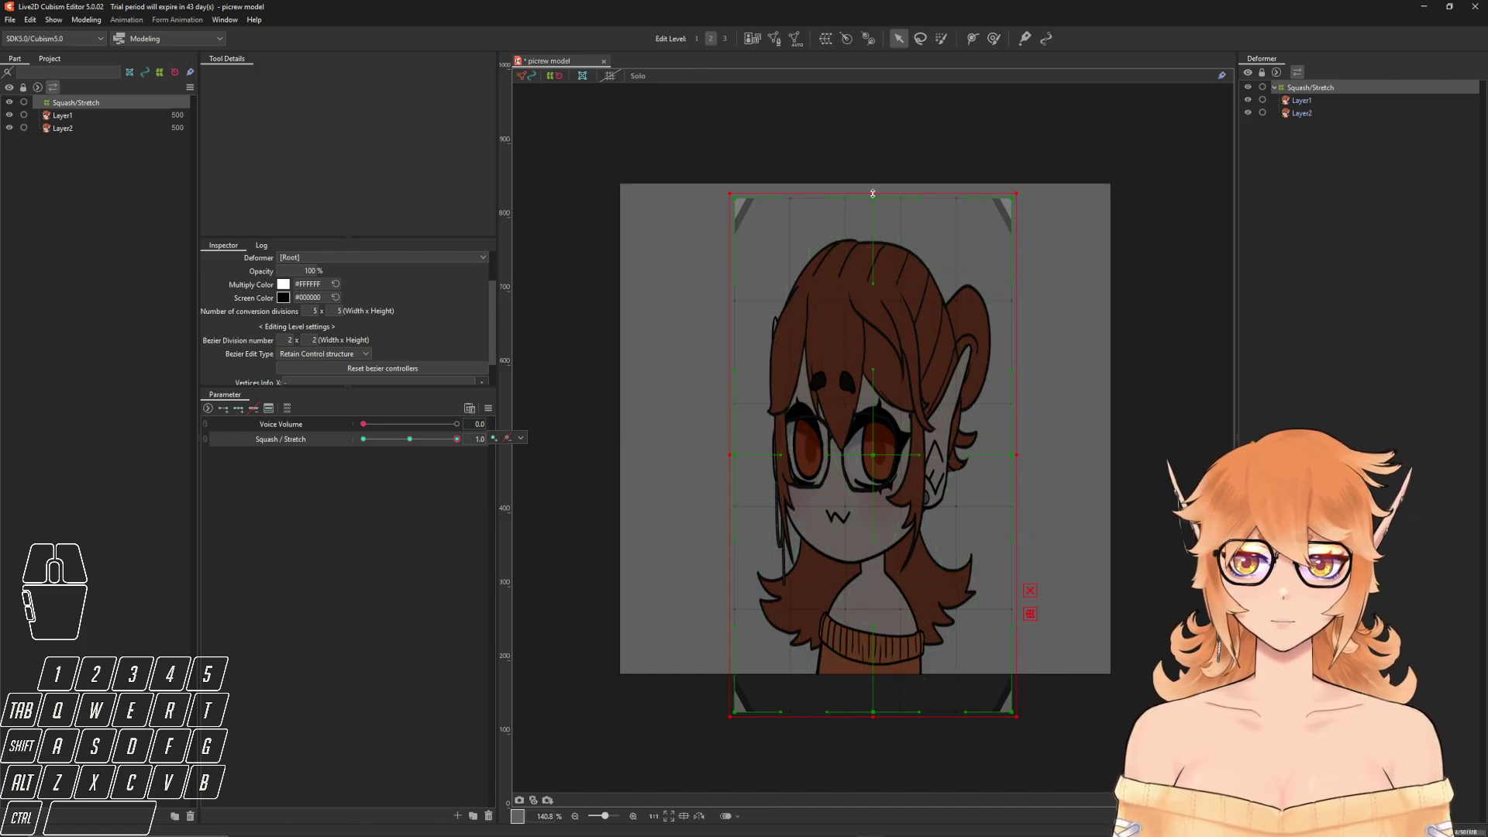
drag(872, 194, 873, 134)
- Move the stretched deformer straight down until the sweater's lower edge meets the bottom of the canvas
scroll(891, 738, up, 5)
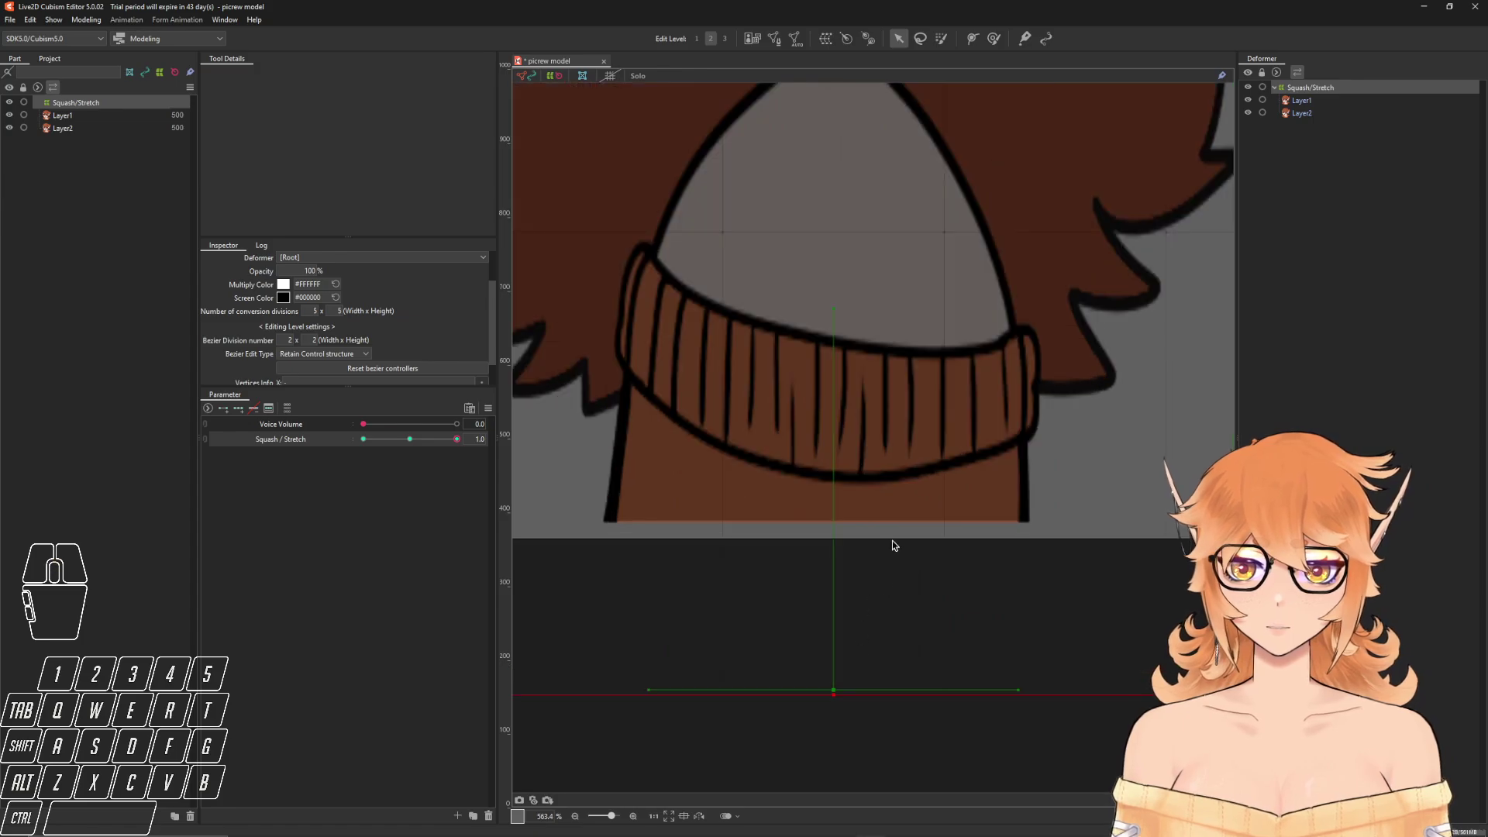
scroll(835, 538, down, 5)
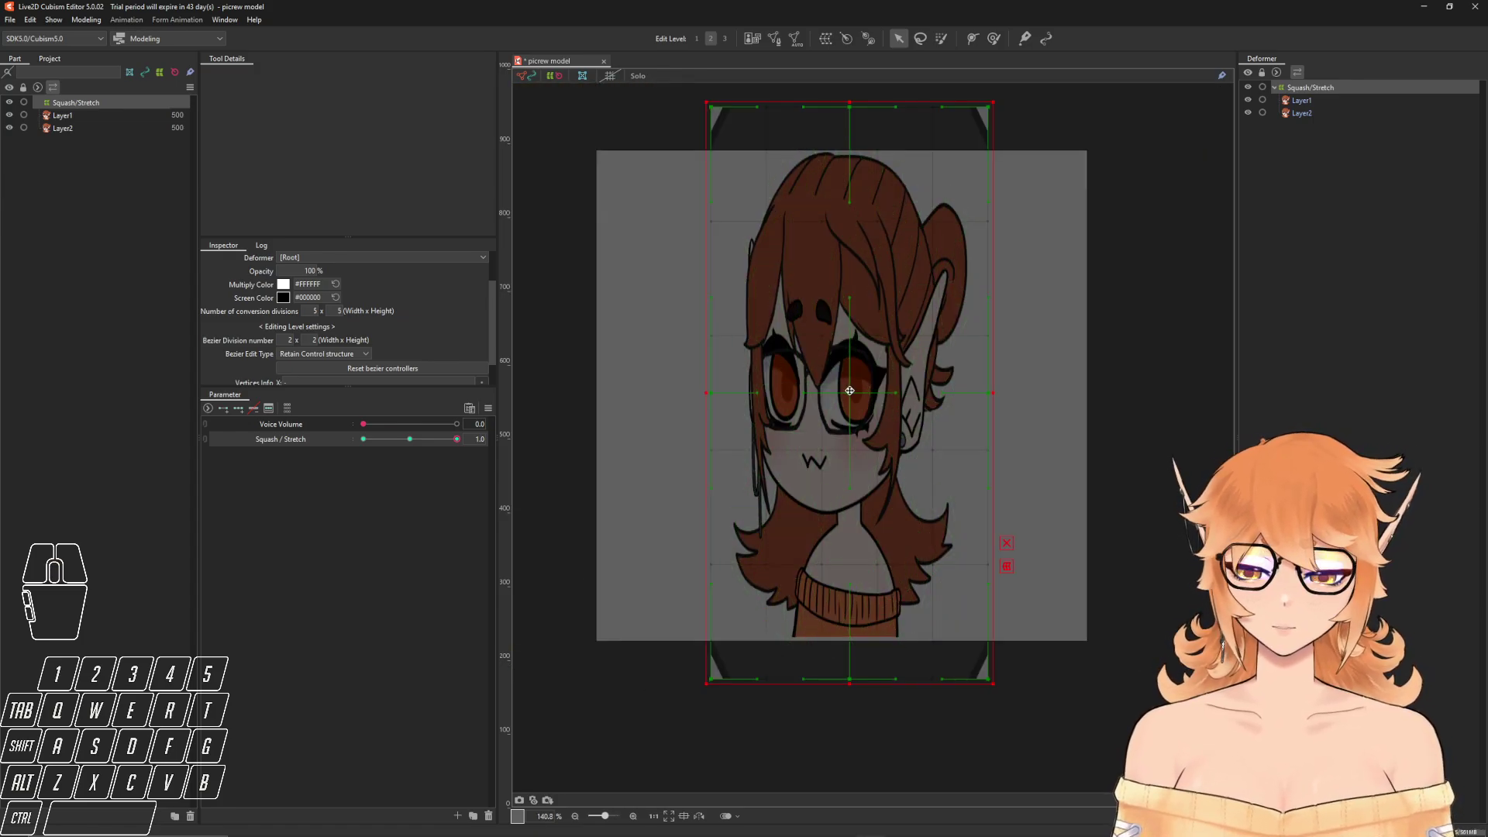
drag(850, 391, 850, 391)
key(shift)
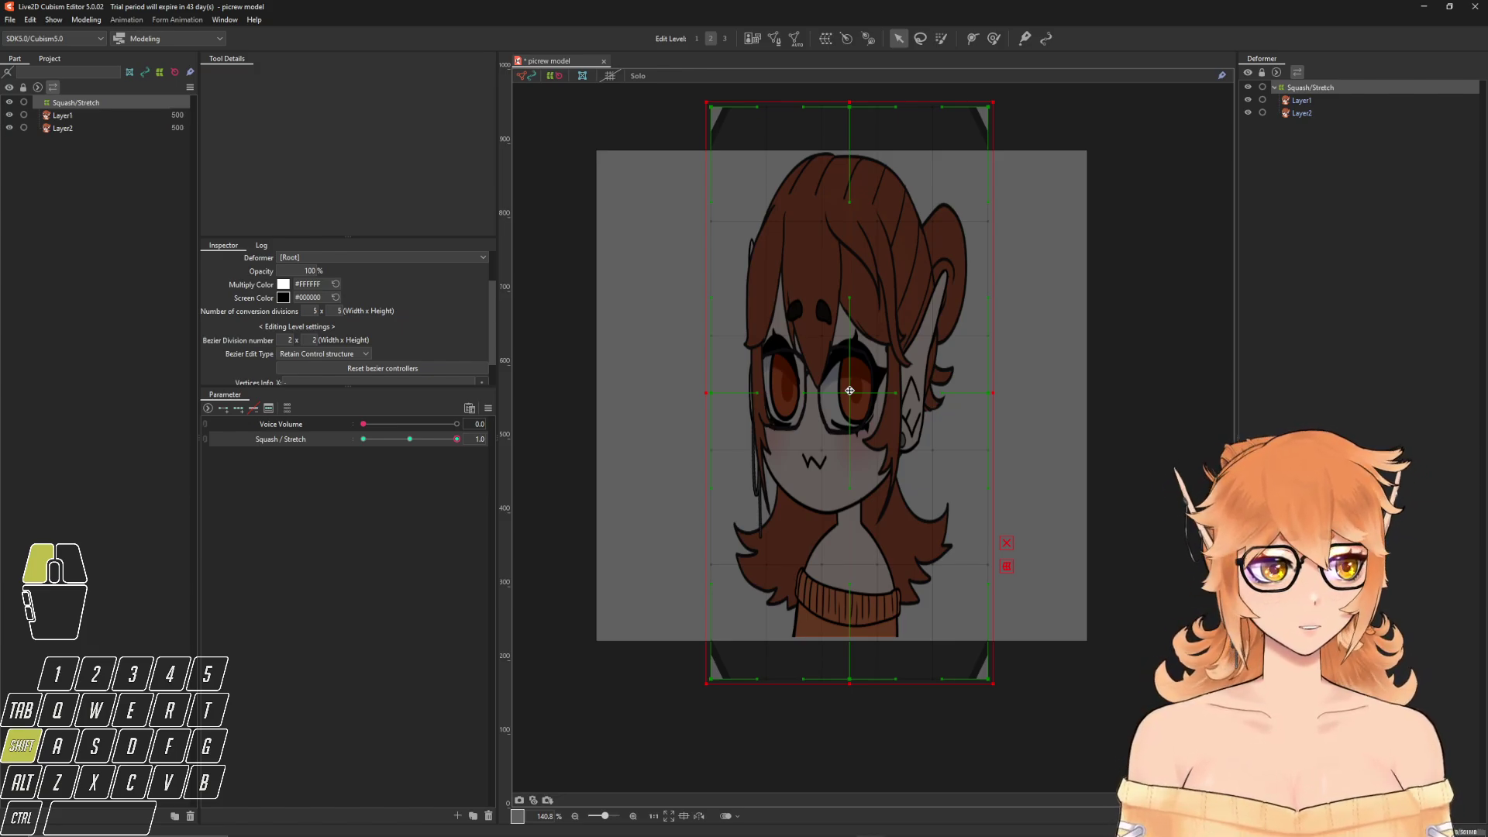
drag(849, 391, 850, 398)
scroll(784, 599, up, 6)
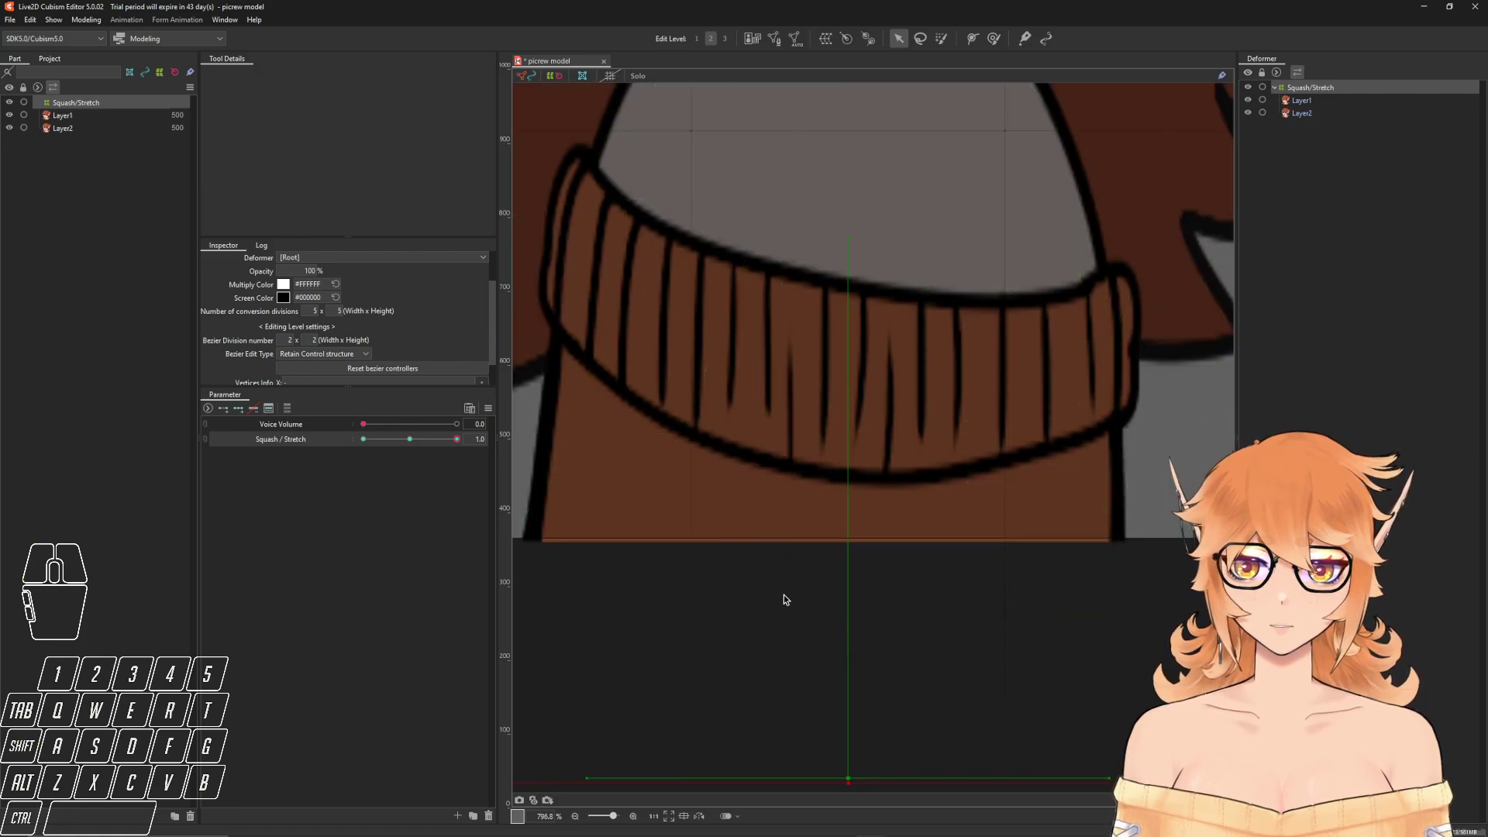
scroll(813, 553, down, 5)
scroll(814, 566, up, 1)
scroll(821, 585, down, 2)
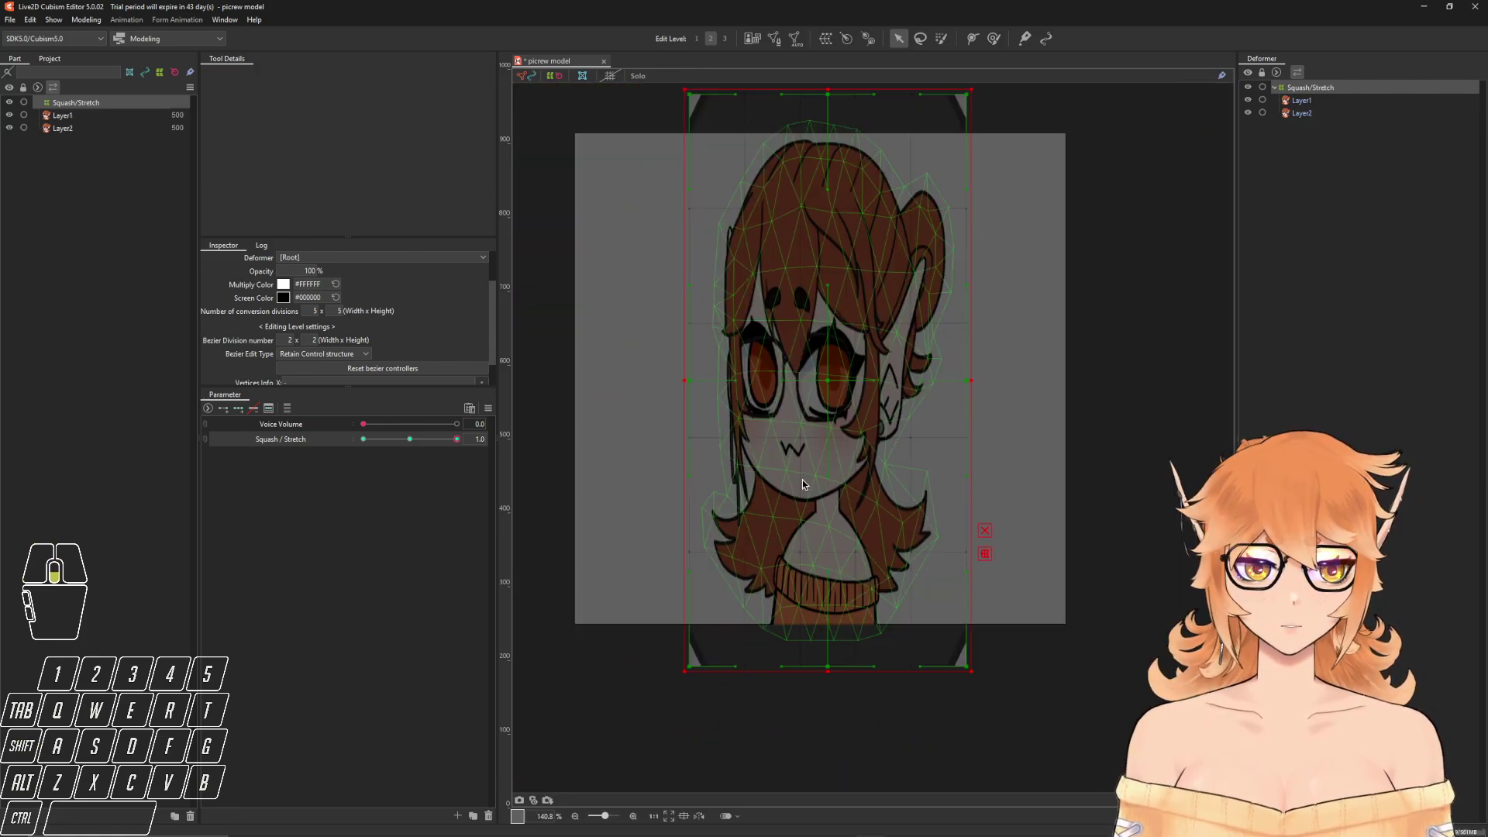
drag(803, 480, 828, 542)
- At Squash / Stretch -1.0, widen the warp deformer symmetrically about its center and lower its top edge to flatten it
drag(456, 439, 346, 443)
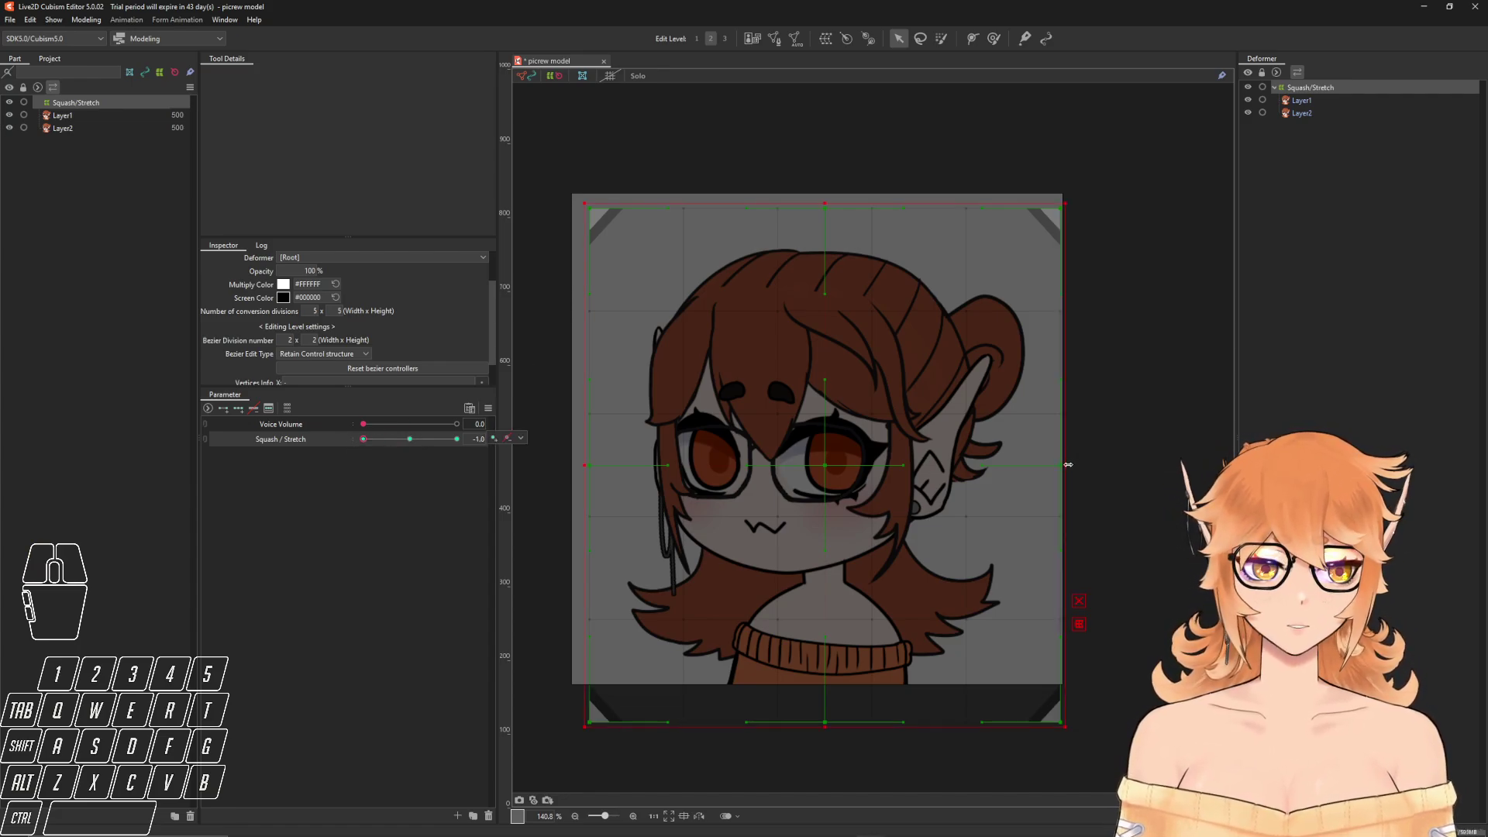
key(alt)
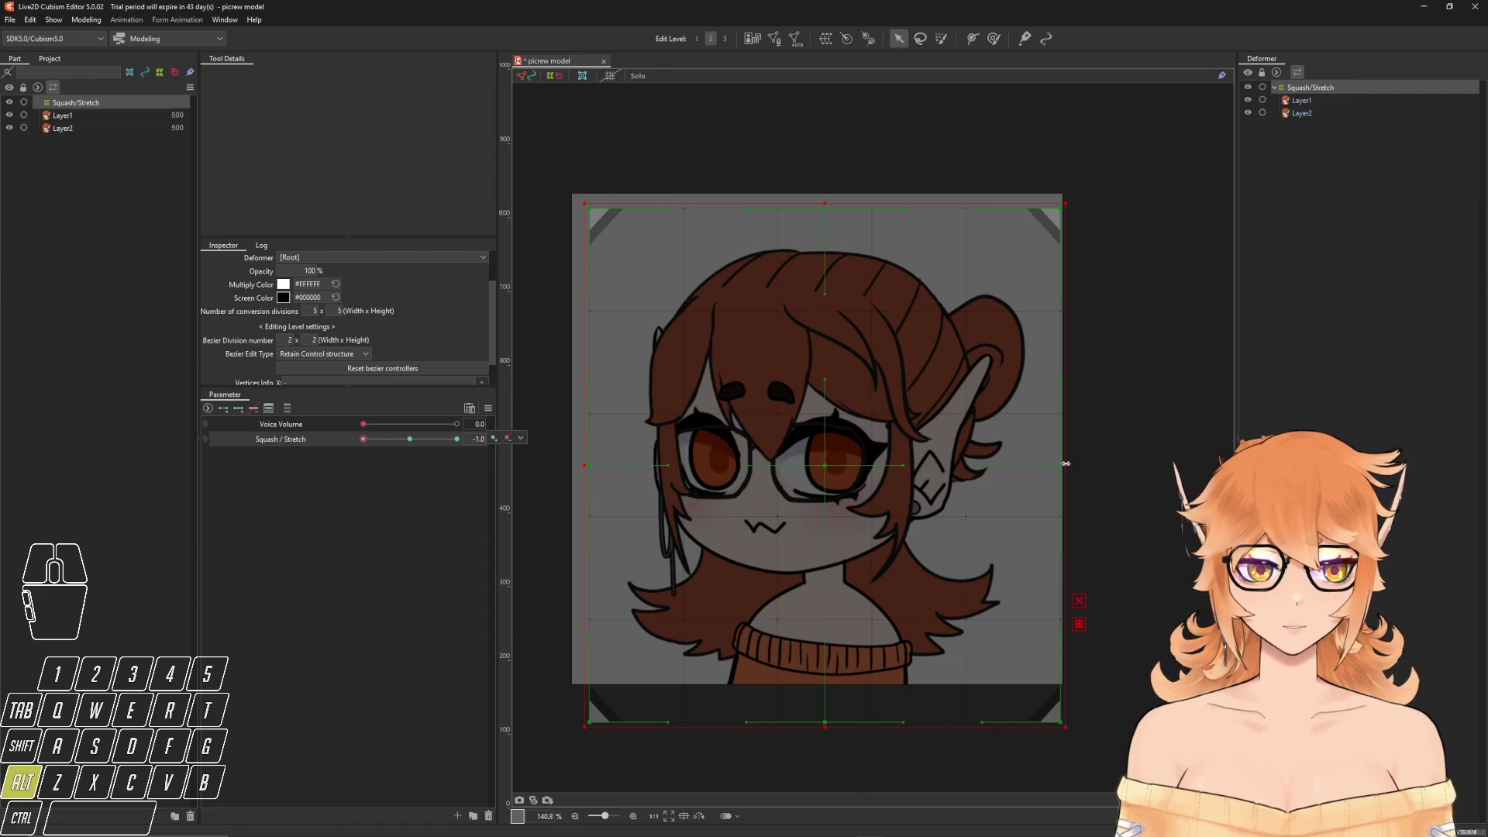
drag(1066, 464, 1144, 451)
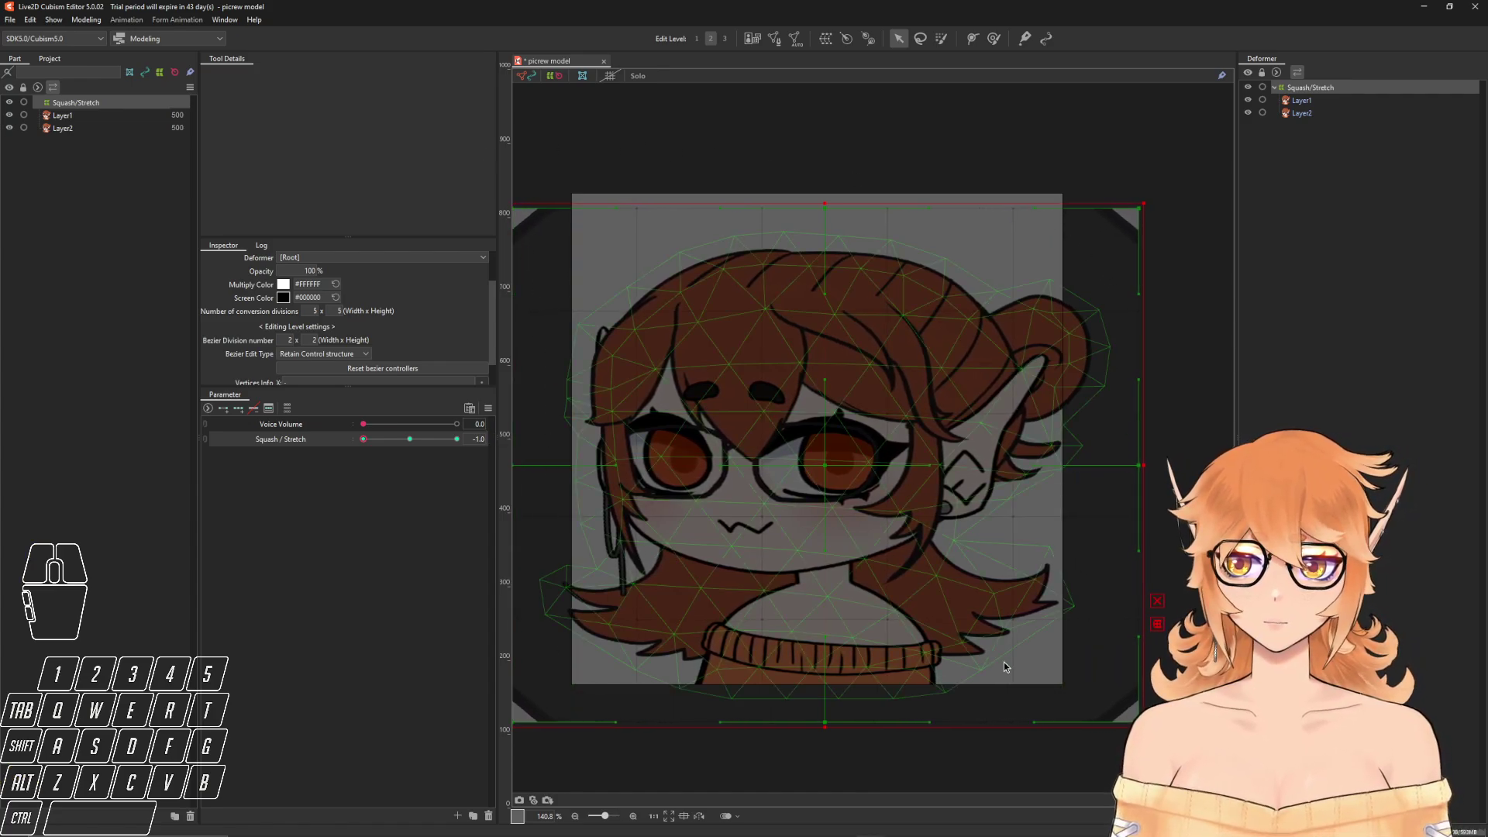
middle_click(915, 421)
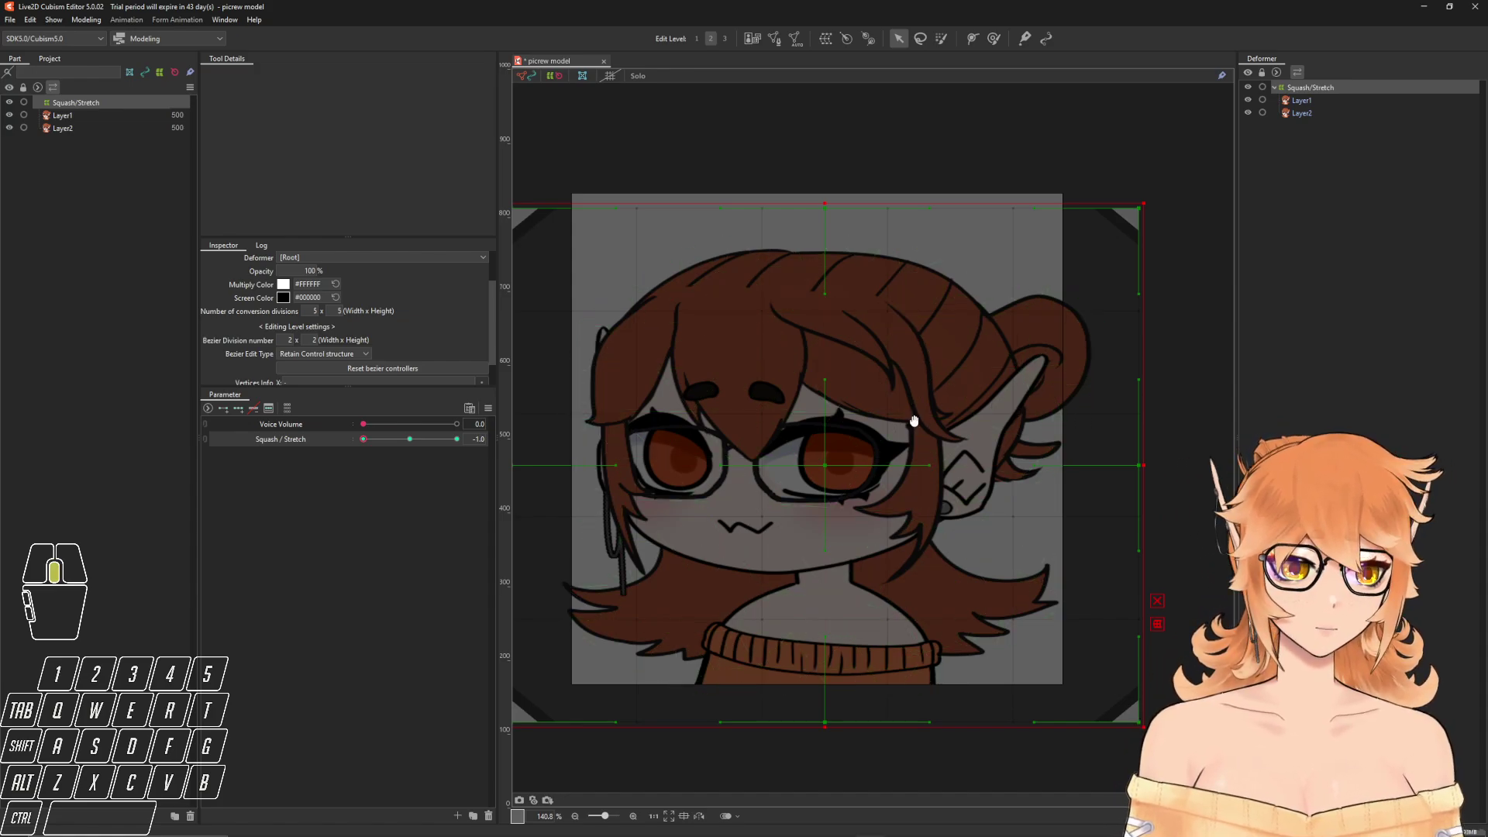
drag(915, 421, 948, 419)
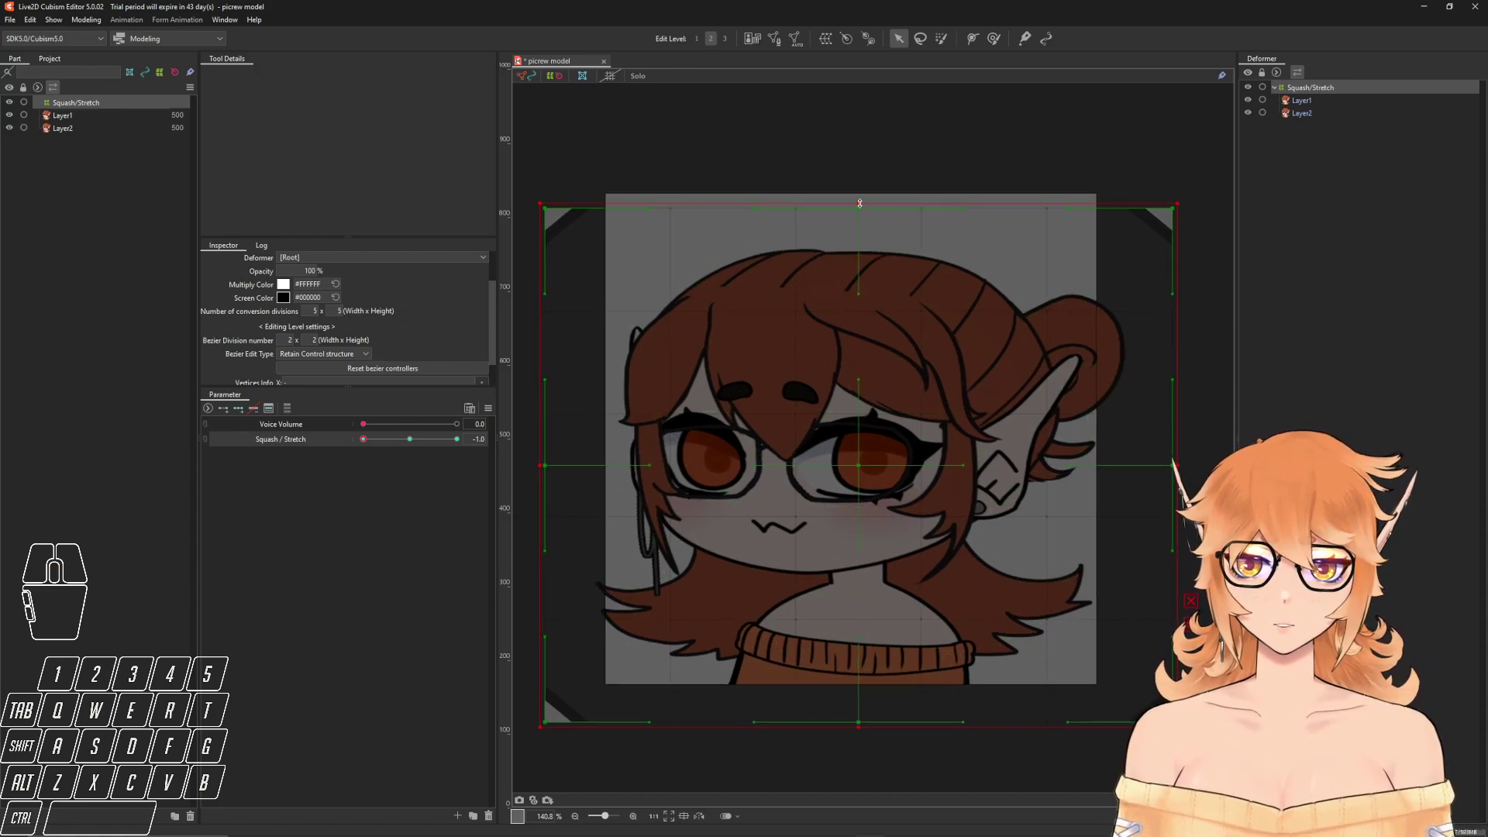
drag(860, 204, 853, 295)
- Move the squashed deformer straight up until the sweater's lower edge meets the bottom of the canvas
scroll(834, 763, up, 2)
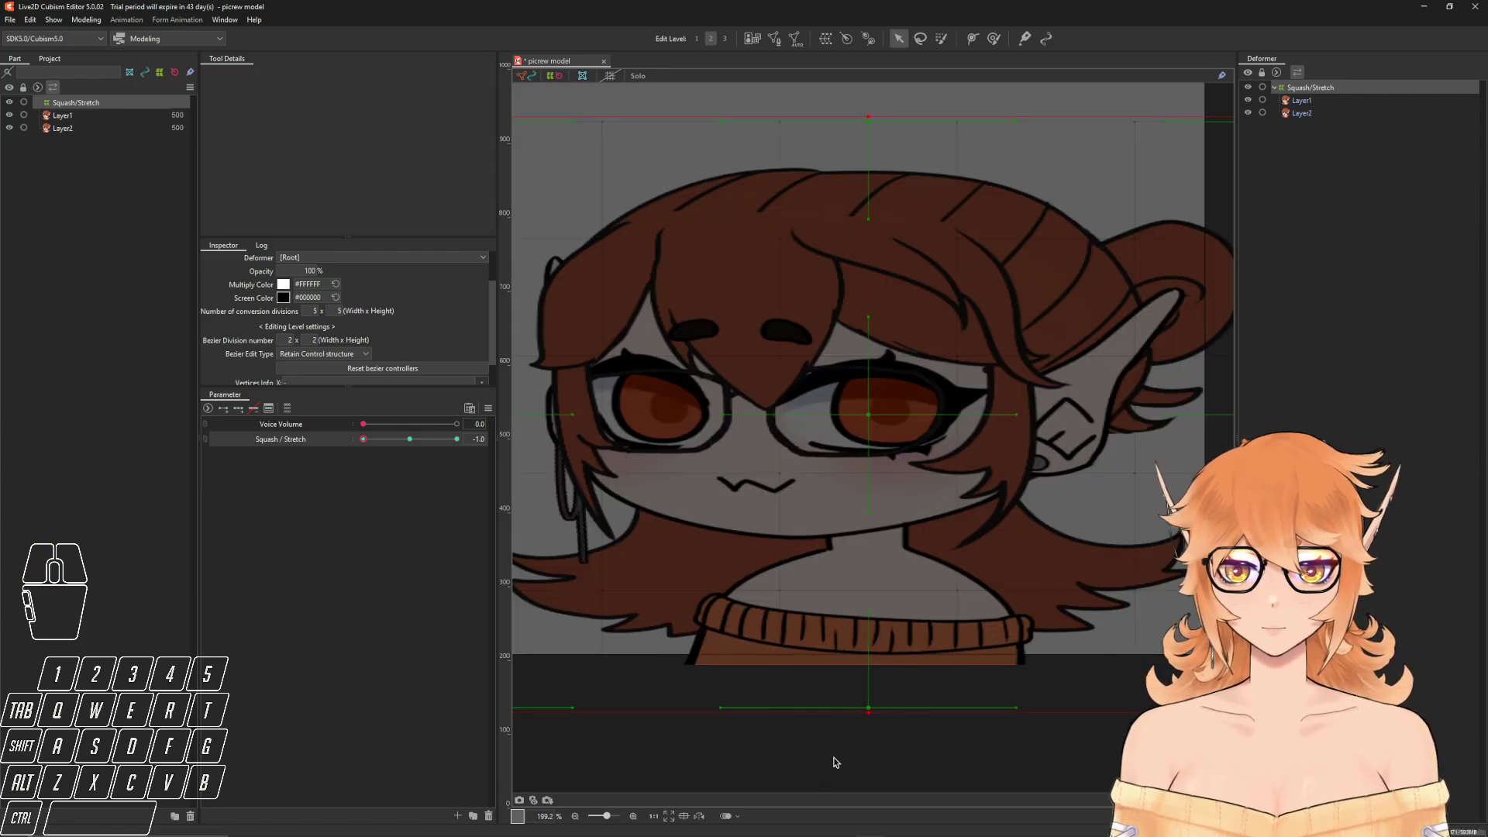
scroll(818, 581, up, 2)
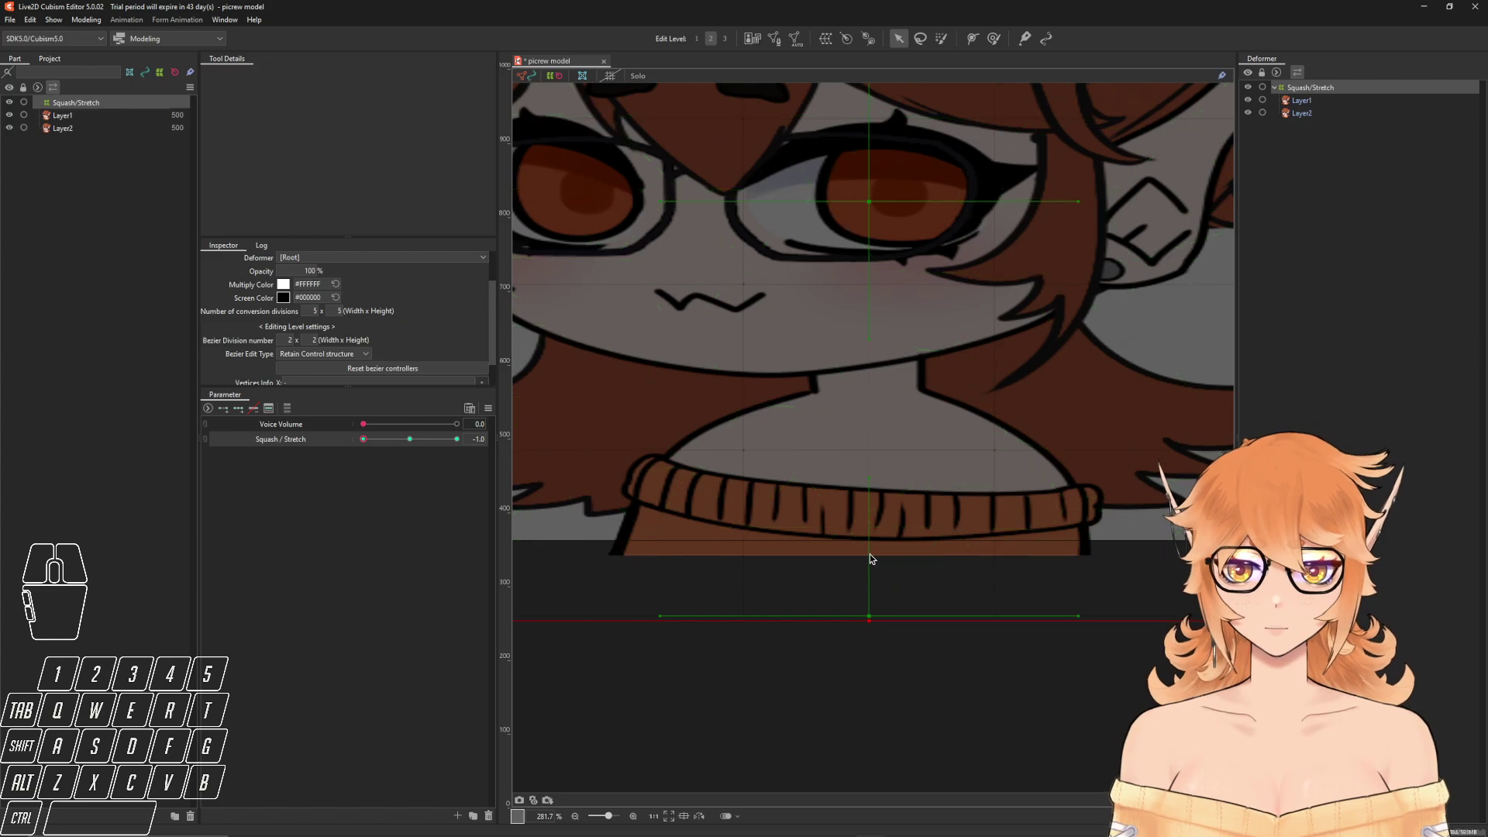
scroll(847, 581, down, 2)
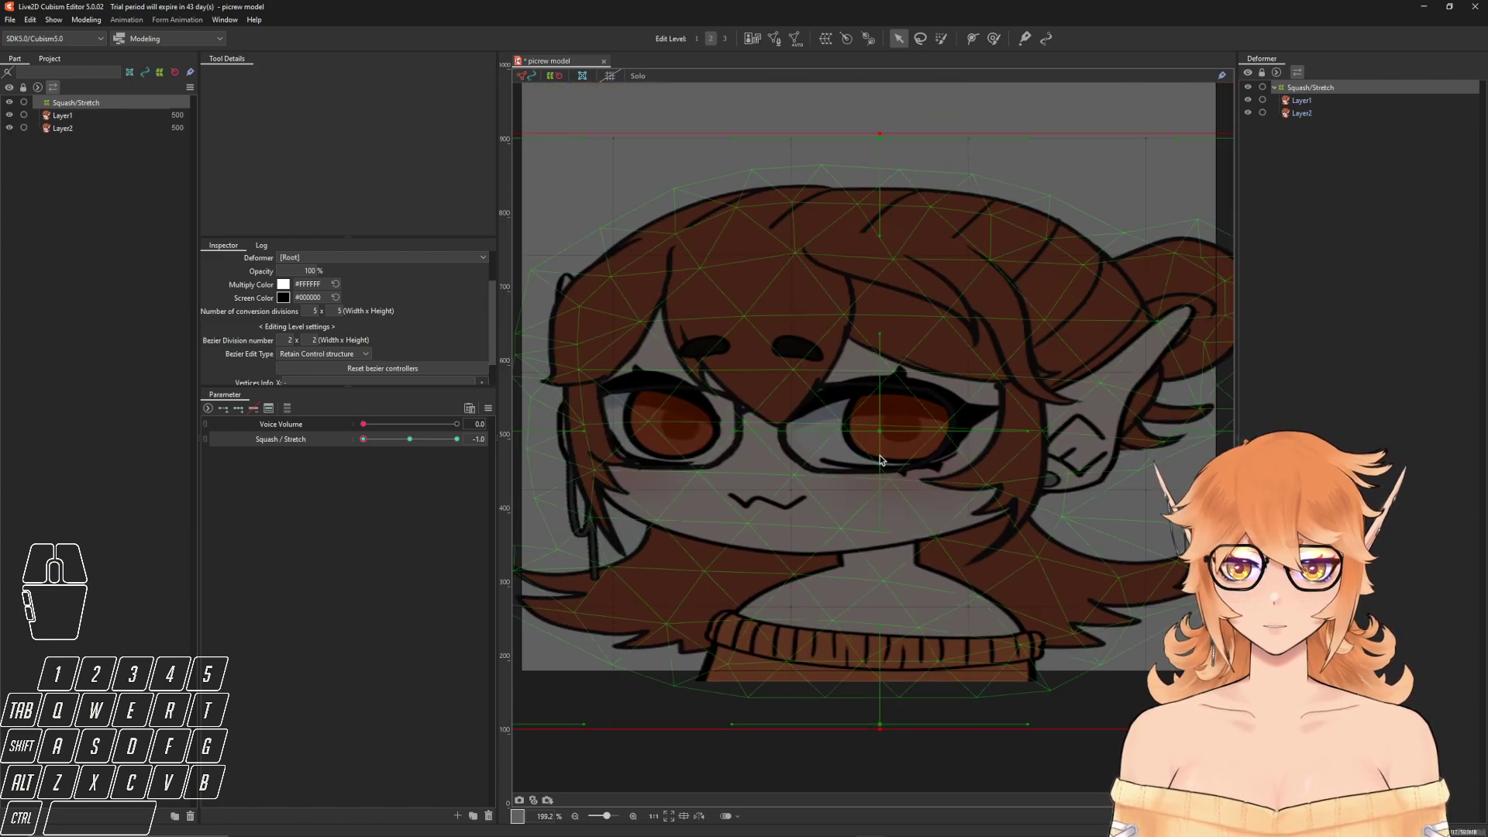
shift+click(881, 428)
drag(881, 427, 802, 492)
scroll(879, 427, down, 4)
- Preview the squashed pose with the selection hidden, and return Squash / Stretch to 0.0
key(ctrl+h)
scroll(841, 503, up, 2)
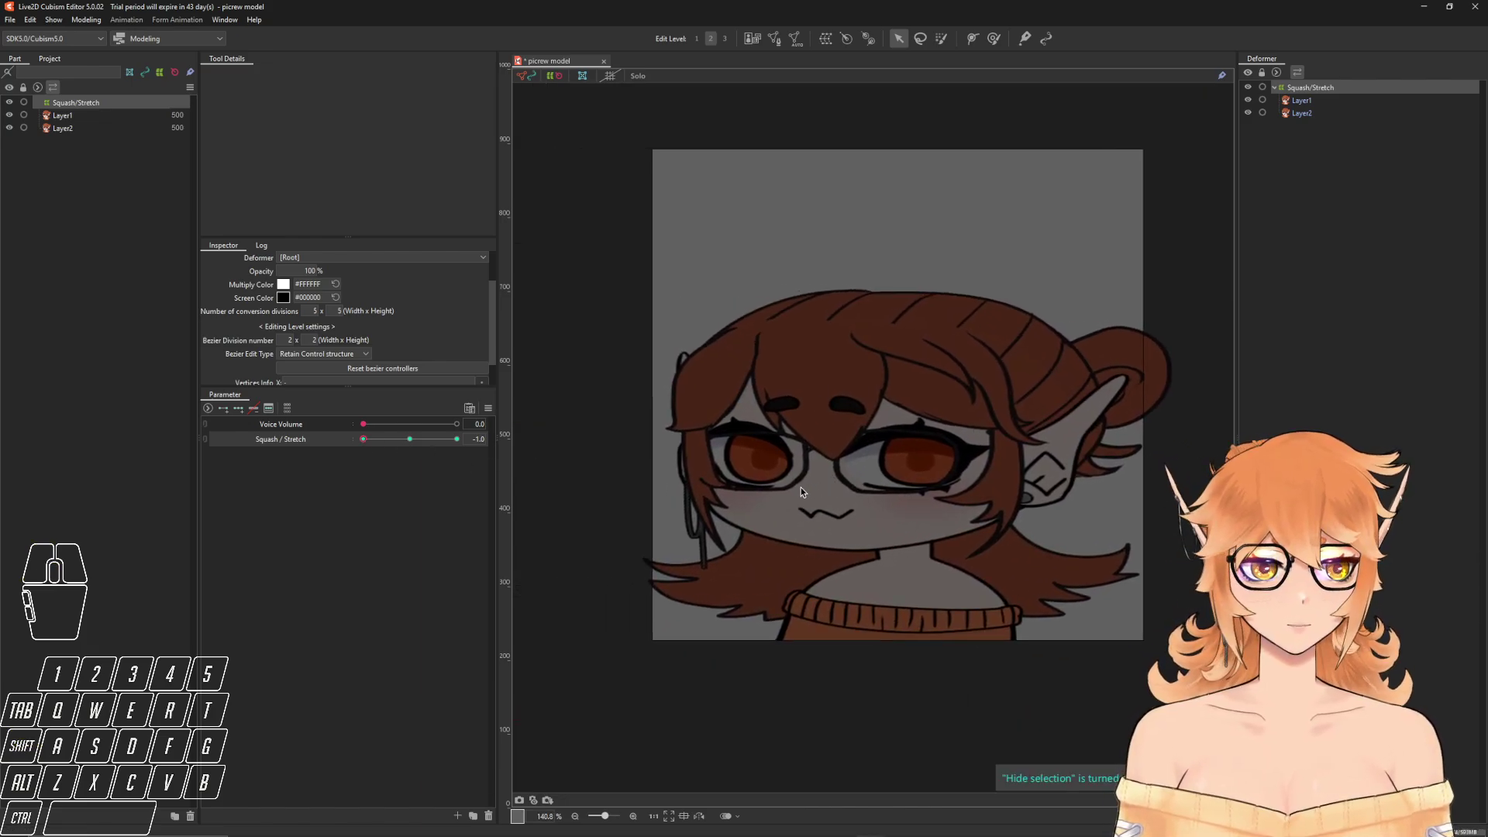
drag(364, 439, 410, 439)
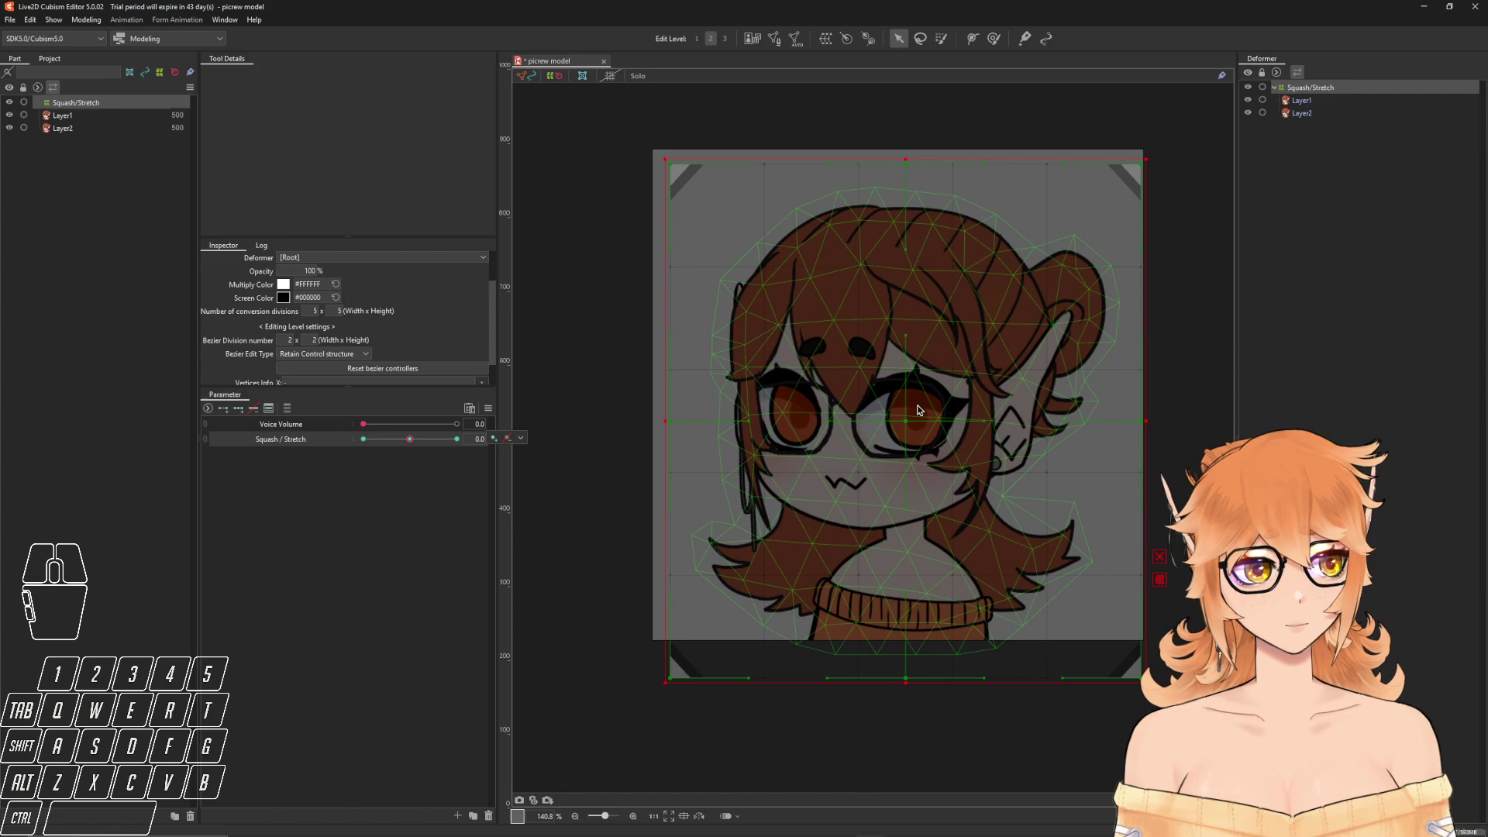
- Add a physics group named Squash Stretch using the Bust (Small) physics model preset
click(86, 21)
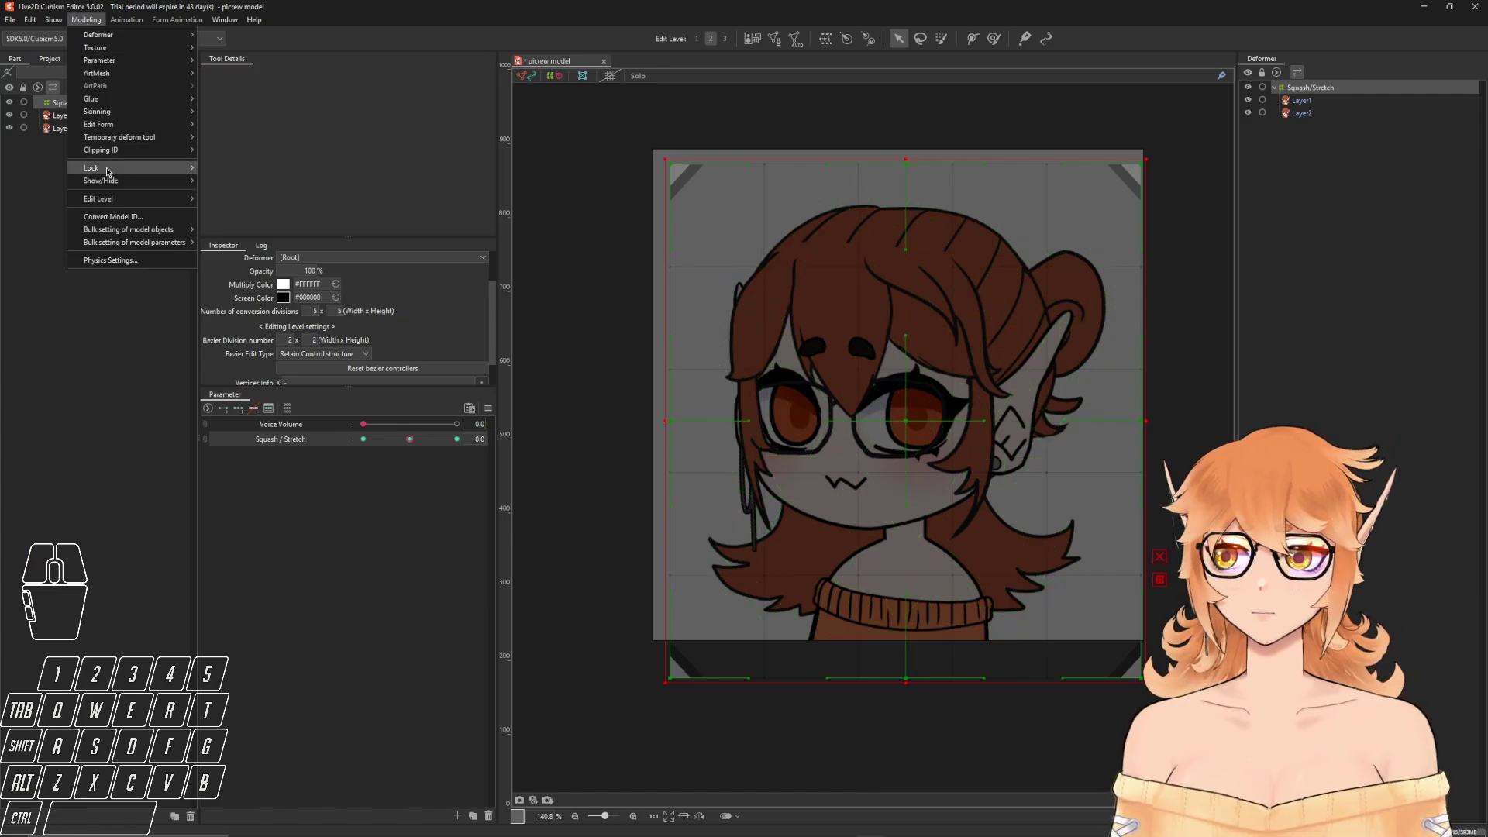
click(124, 262)
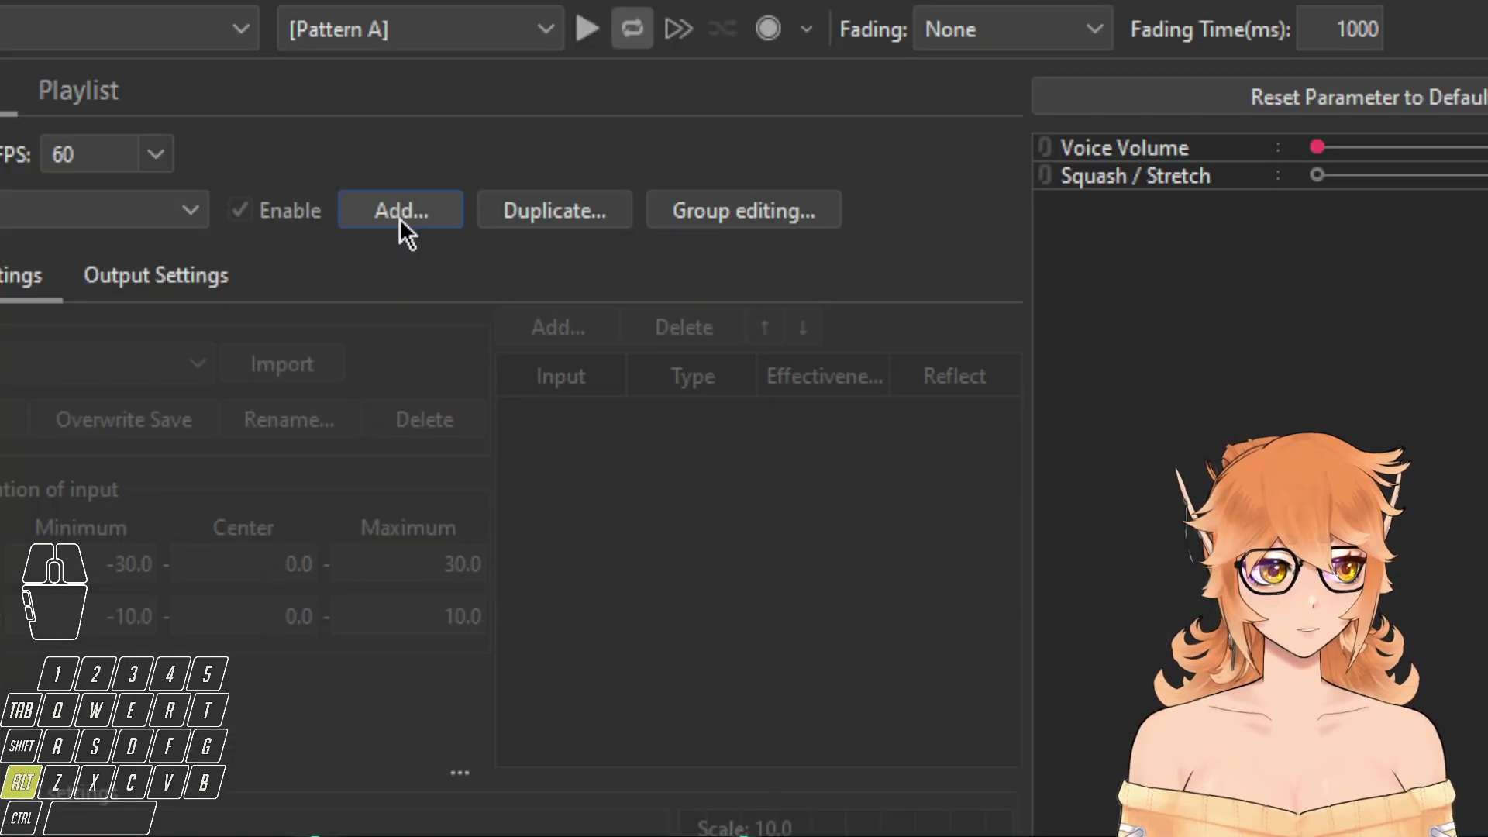
click(314, 204)
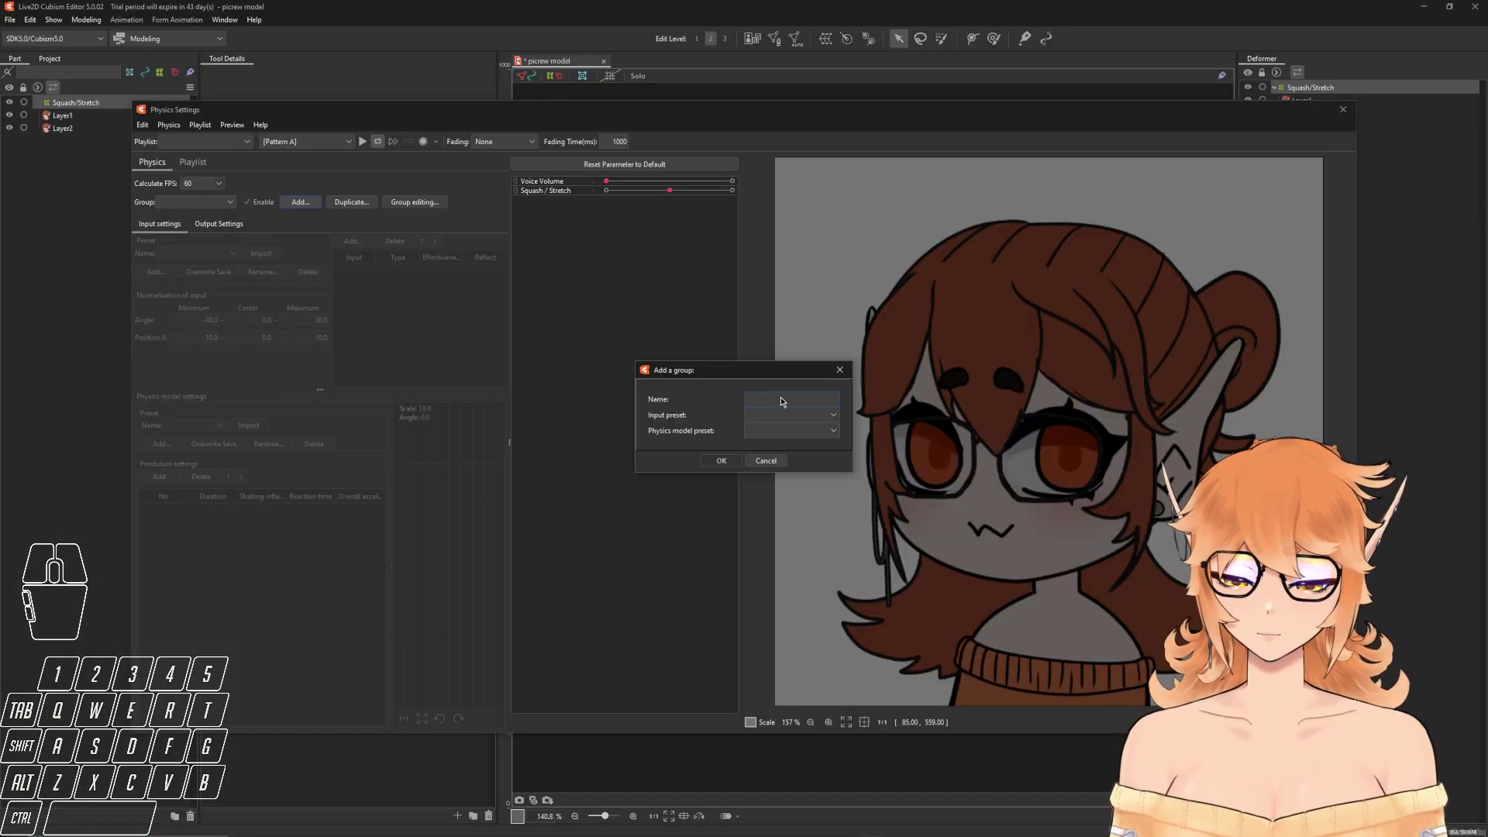
text(Squash Stretch)
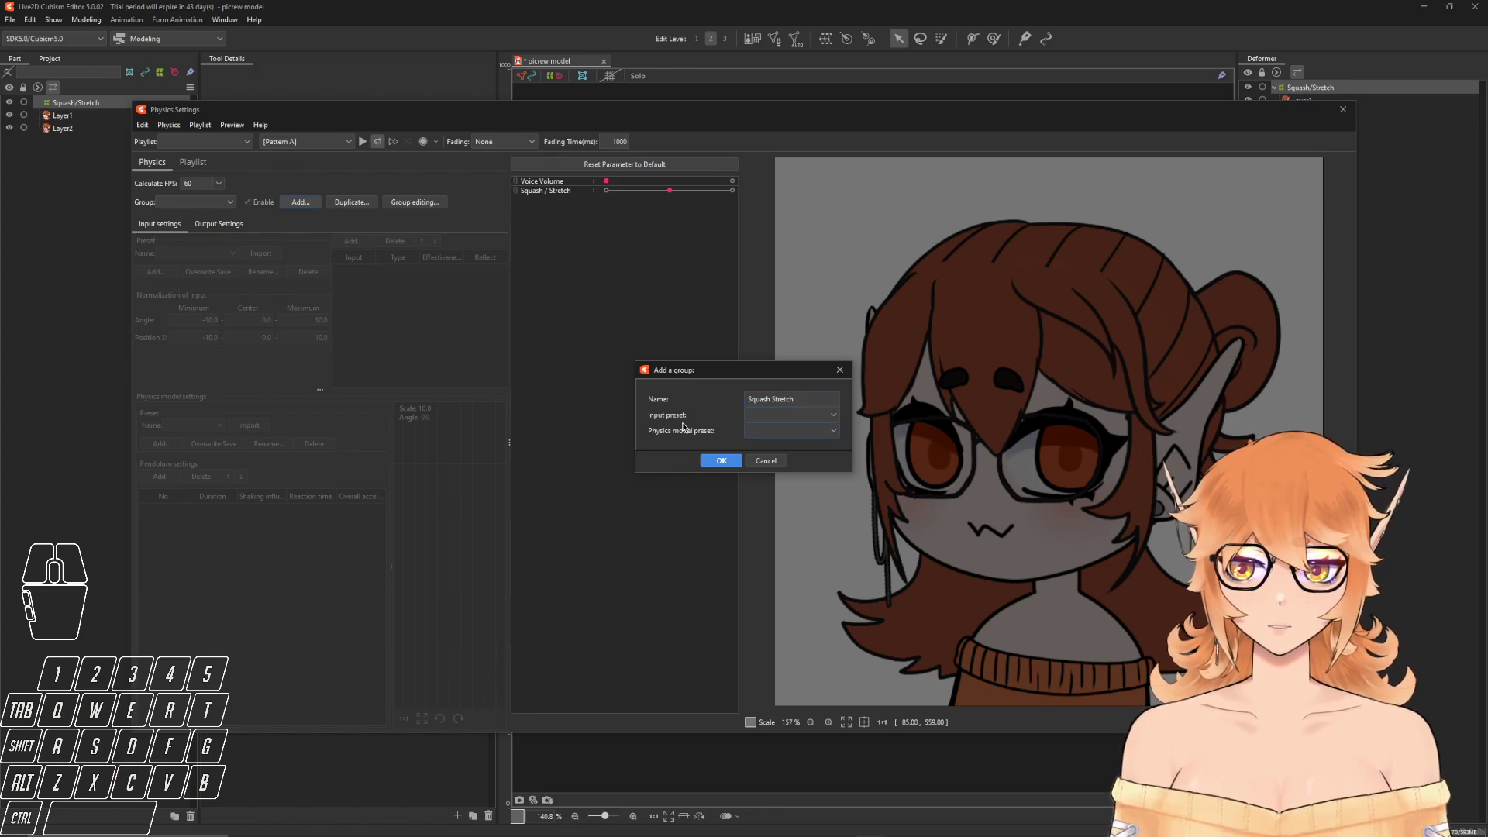
click(836, 432)
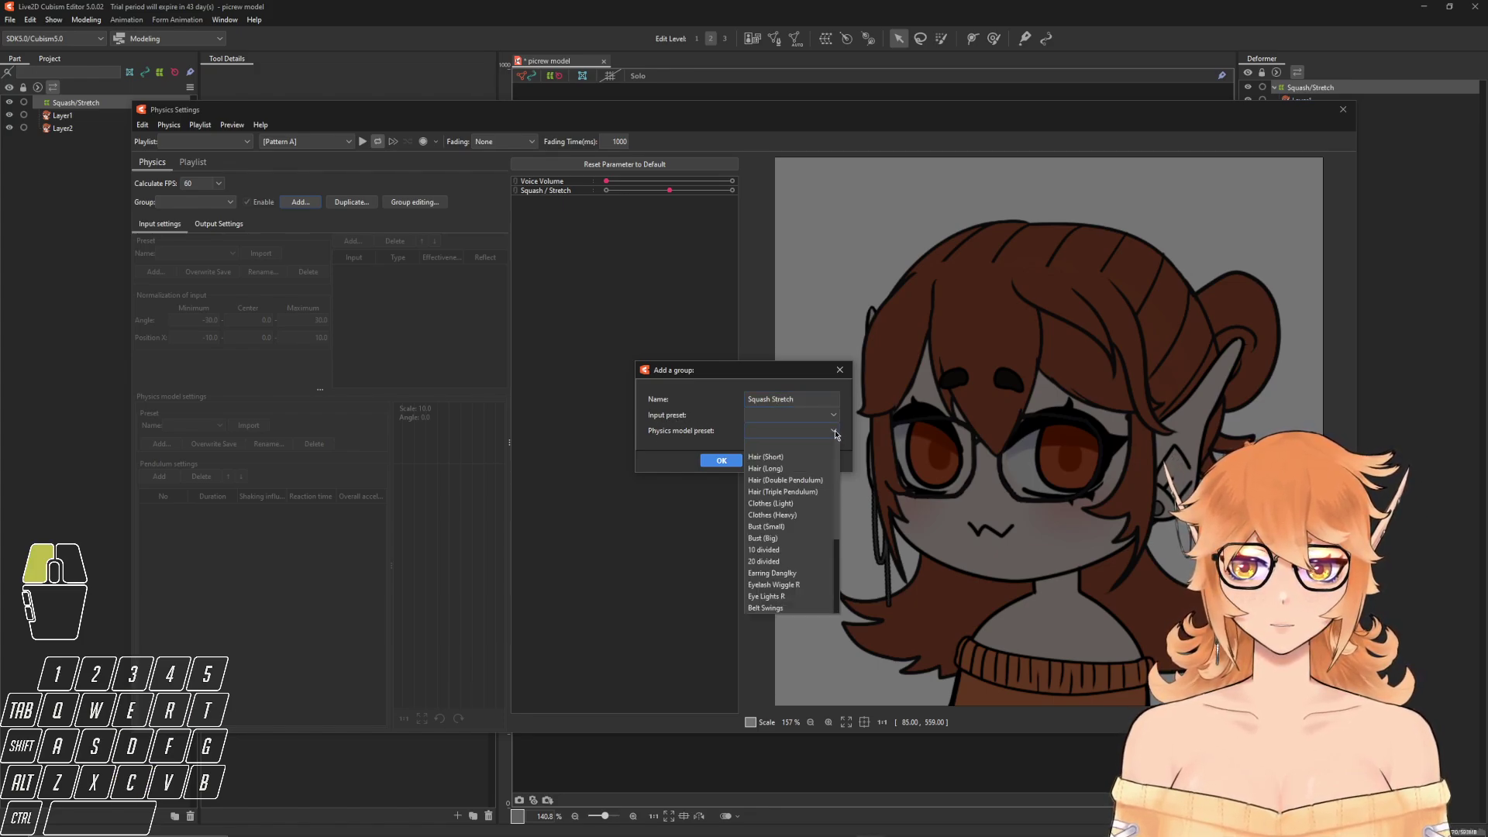
scroll(786, 529, up, 3)
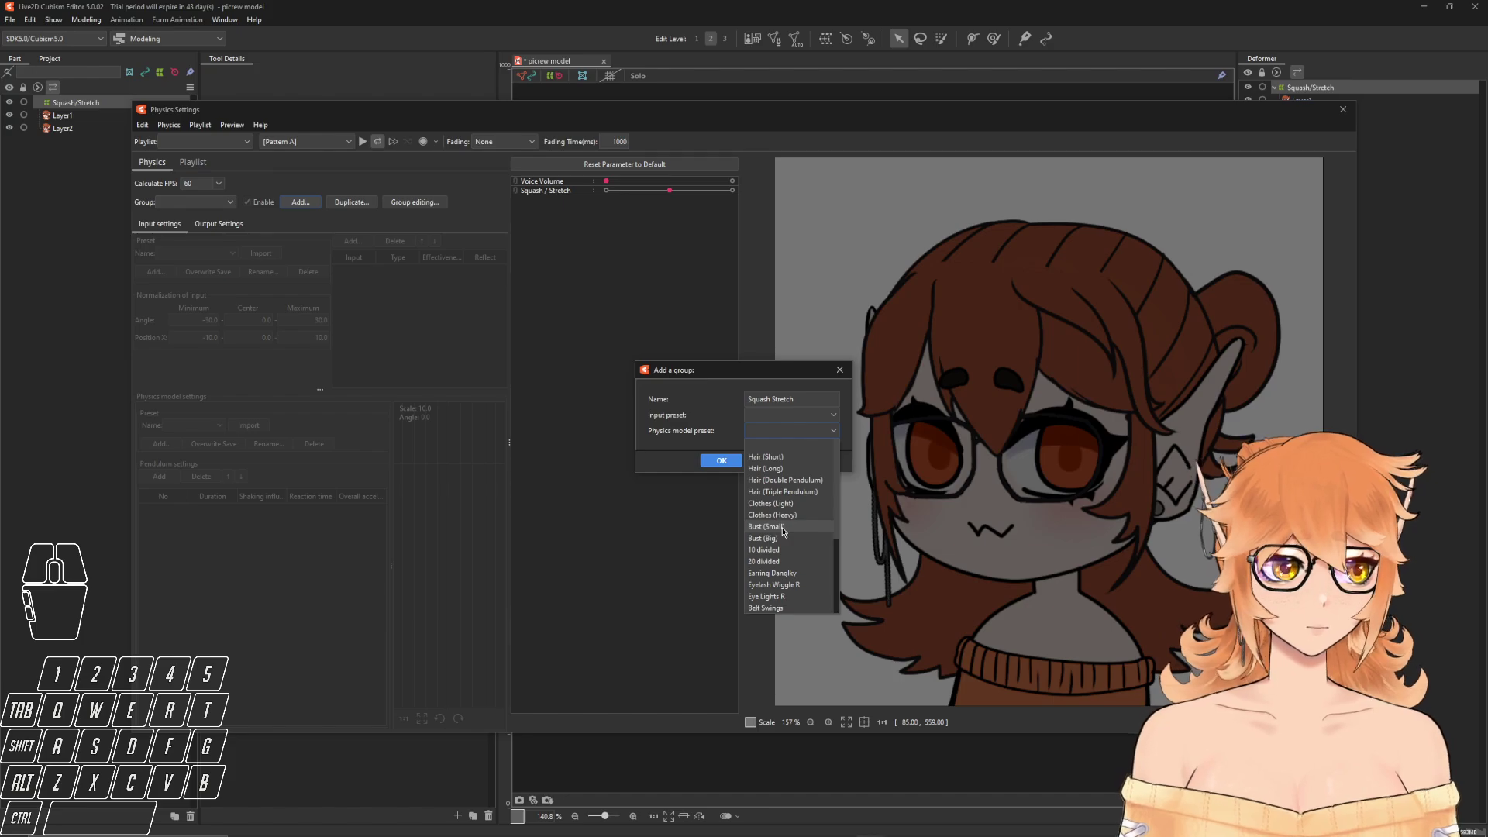
click(783, 527)
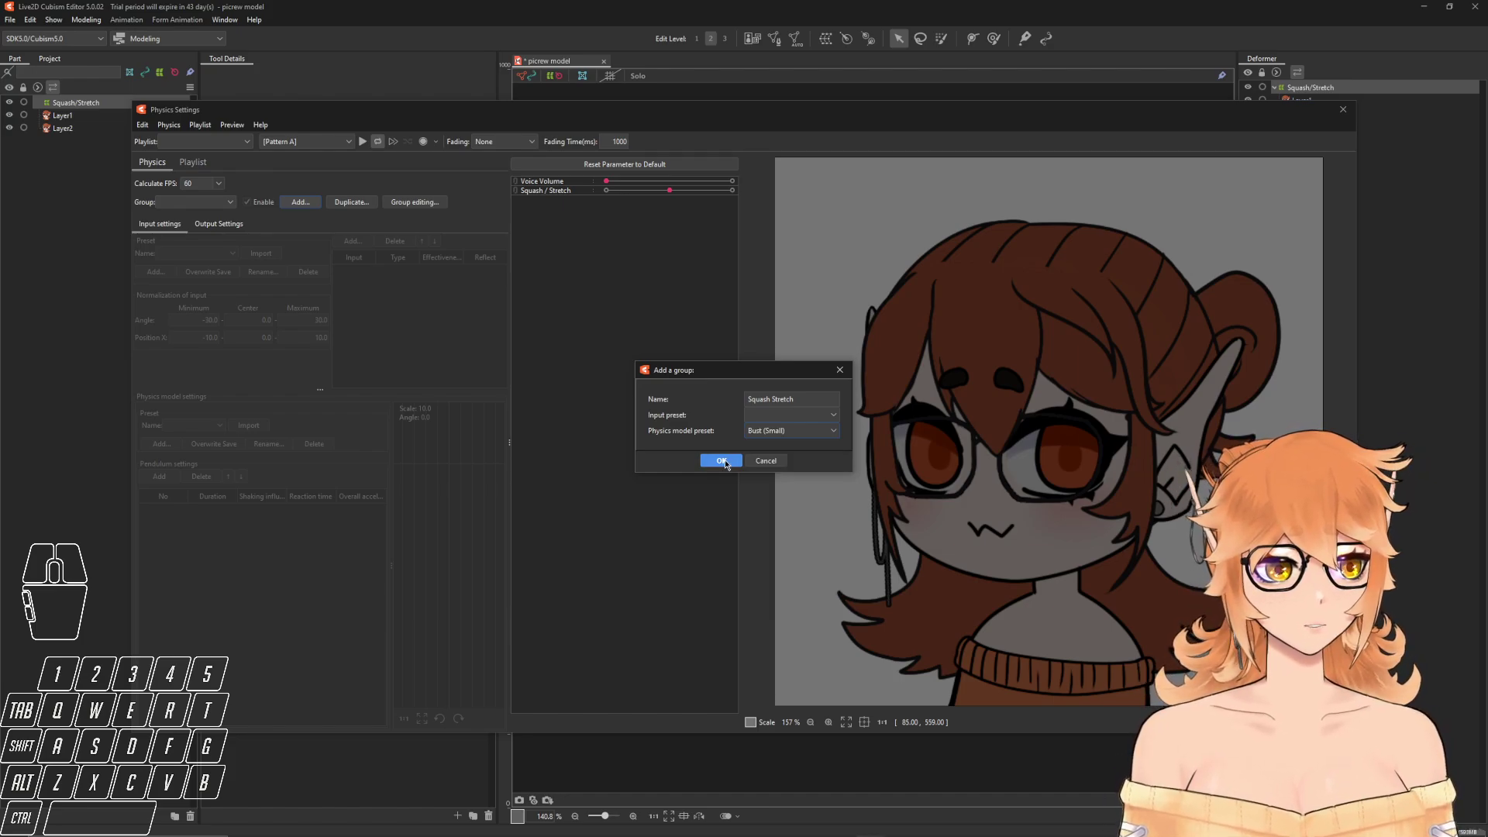
click(721, 461)
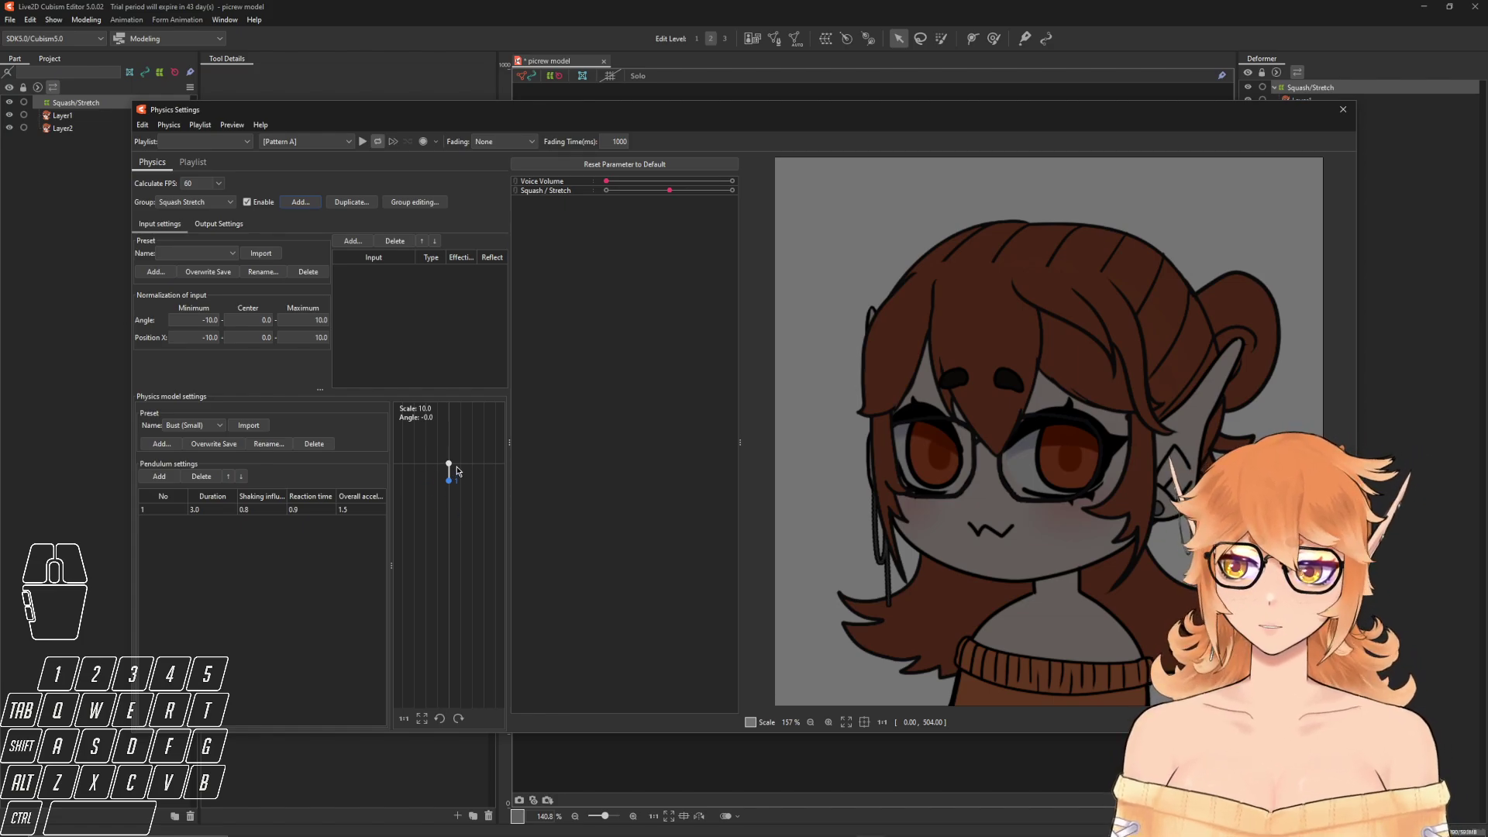
- Delete the preset's pendulum from the Squash Stretch group and add a new default pendulum in its place
click(172, 513)
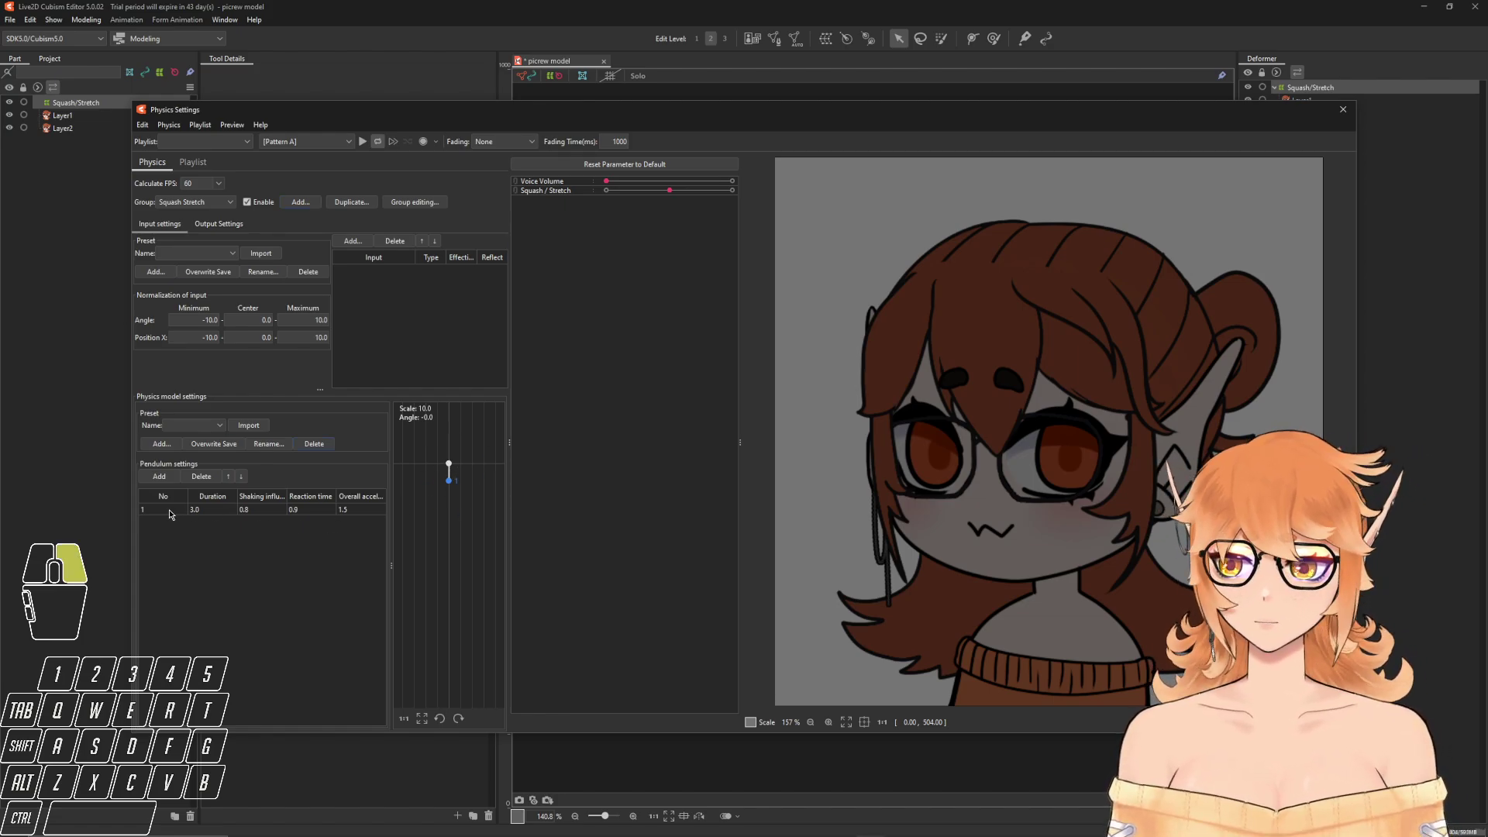
click(201, 476)
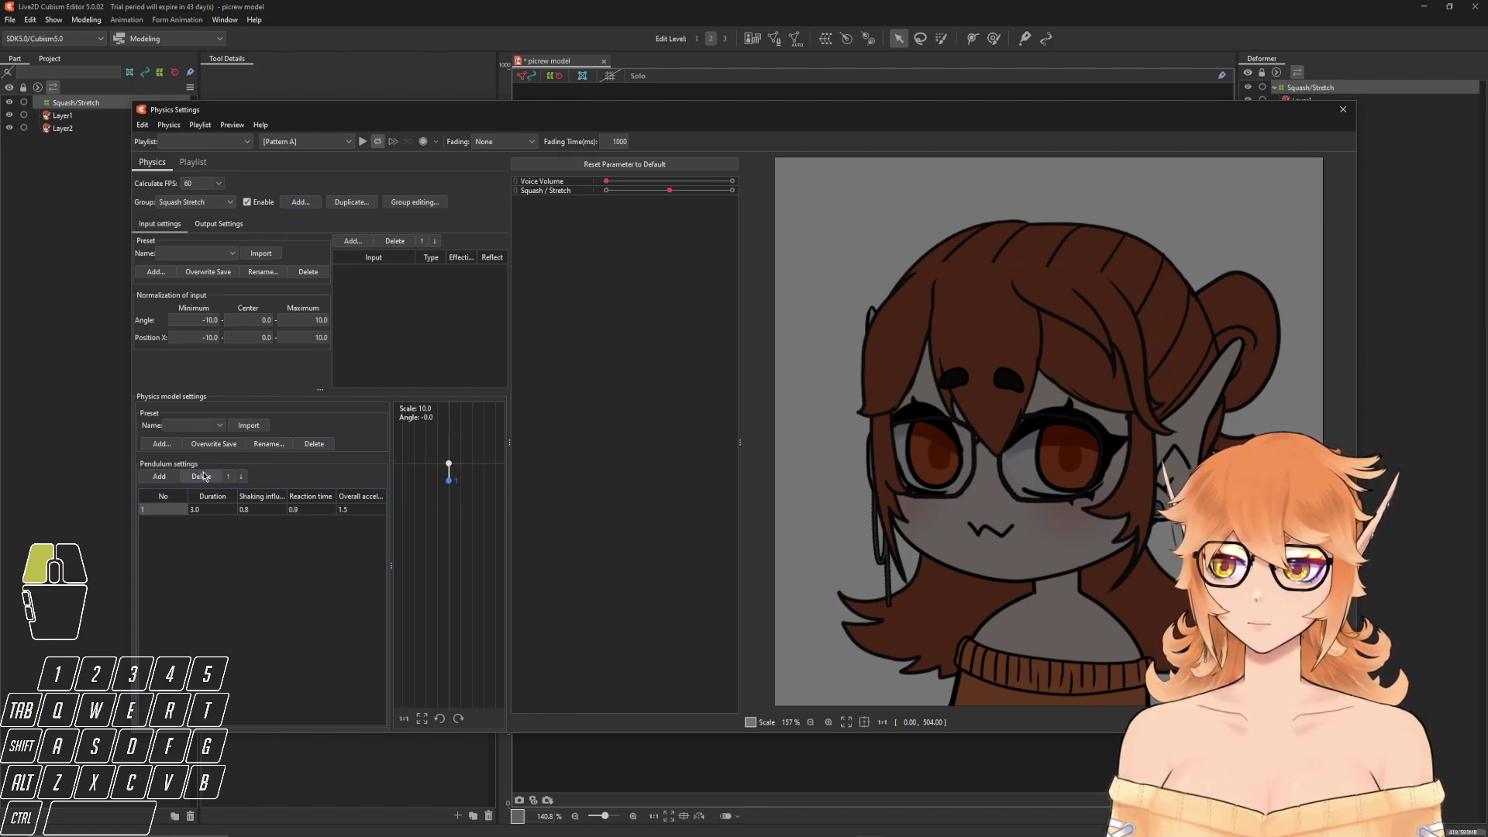
click(163, 482)
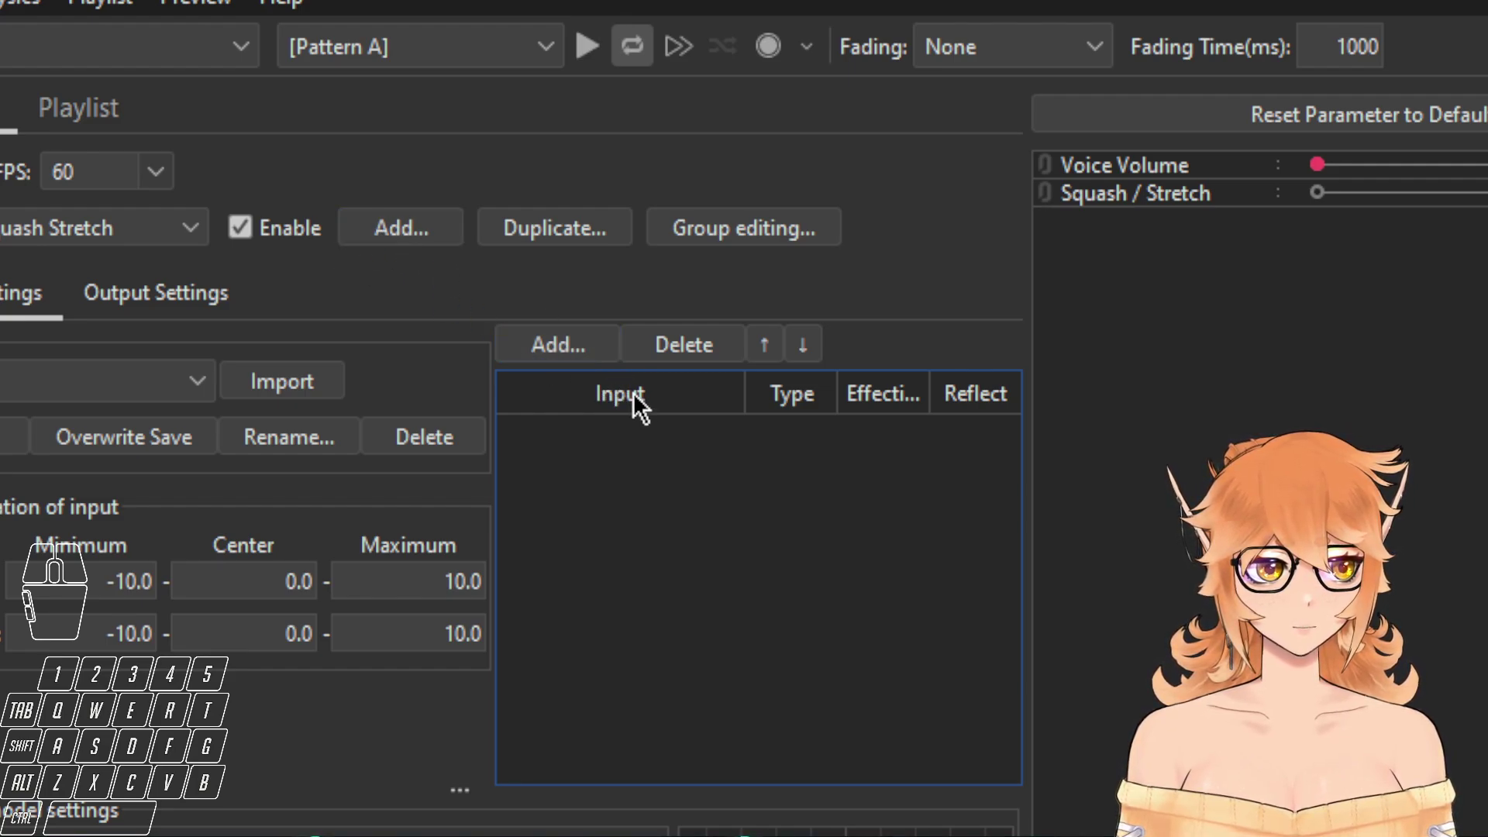
- Add the Voice Volume parameter as an input of the Squash Stretch physics group
click(570, 346)
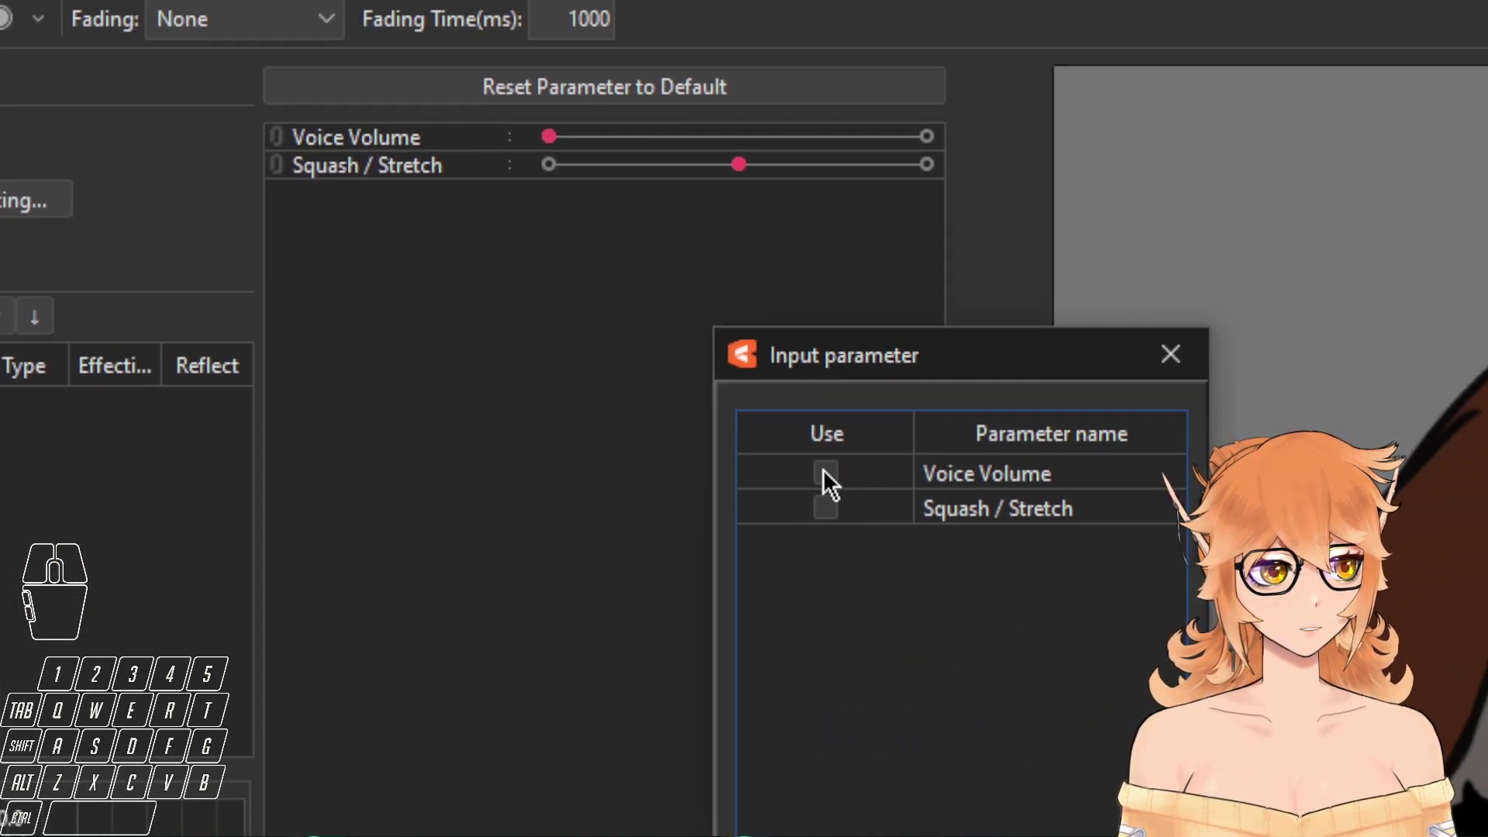
click(825, 471)
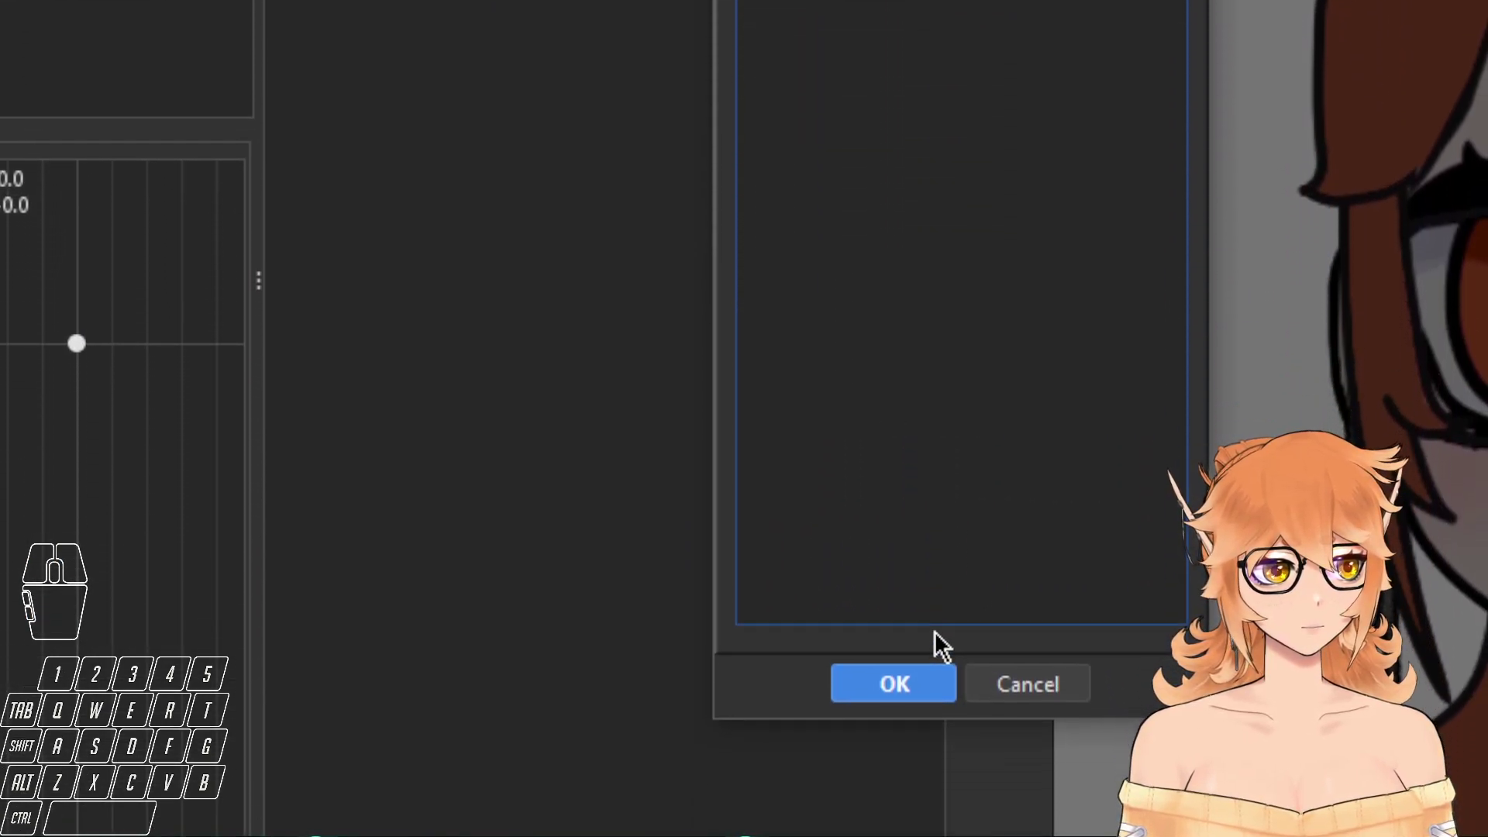
click(891, 677)
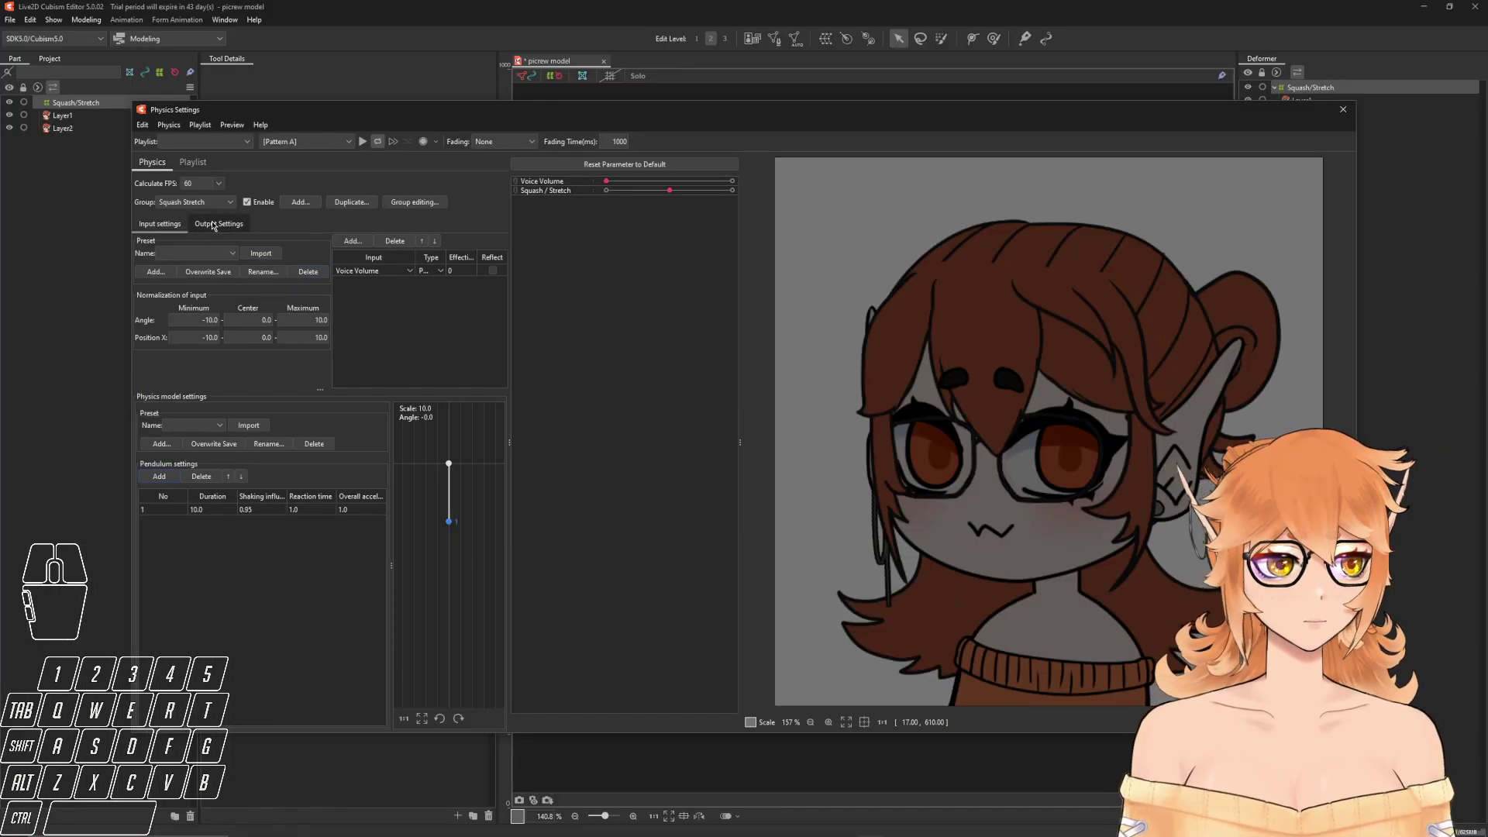
- Add the Squash / Stretch parameter as the output of the physics group
click(207, 226)
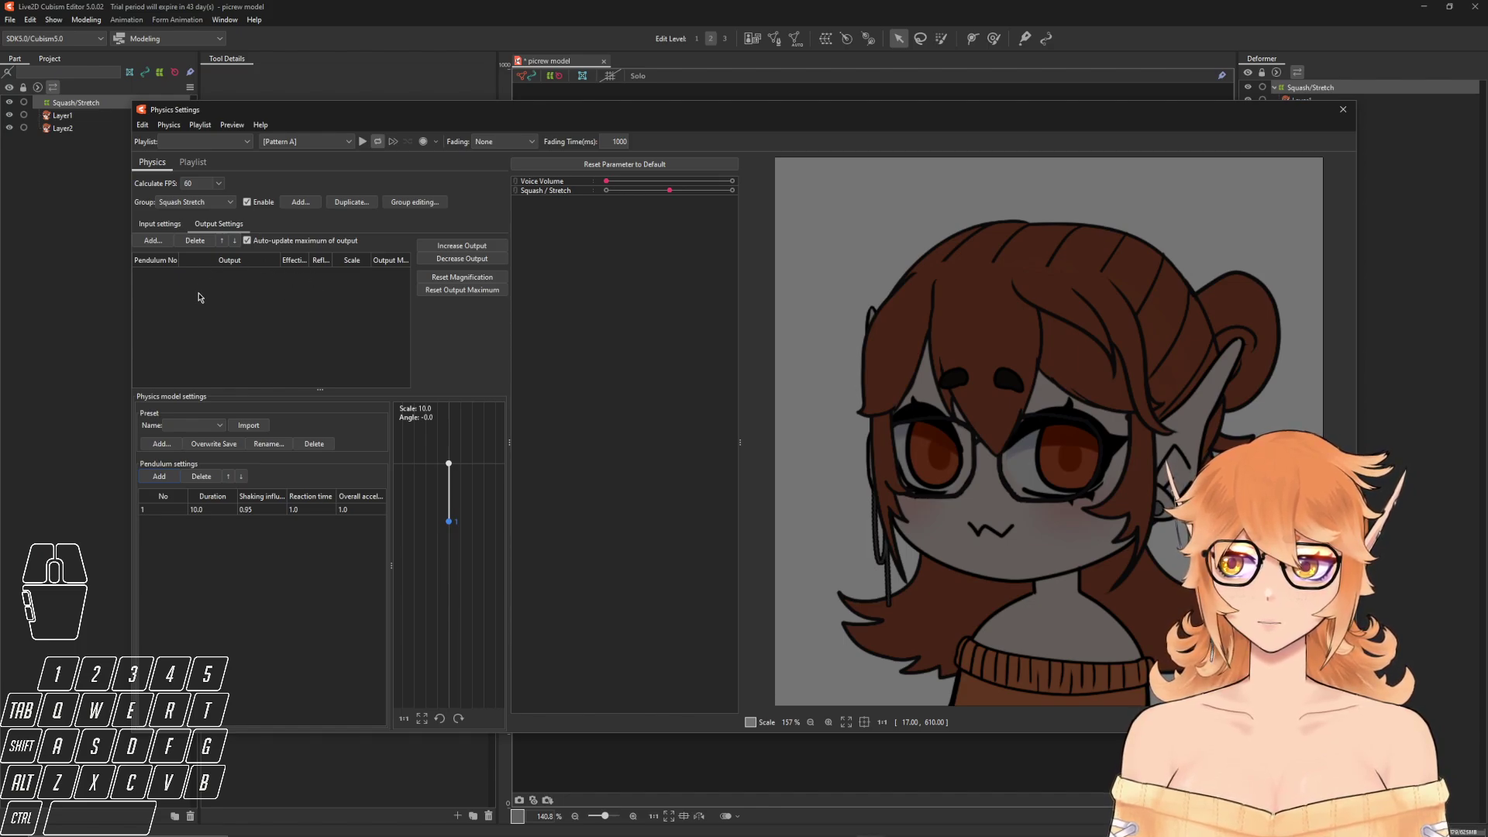
click(156, 243)
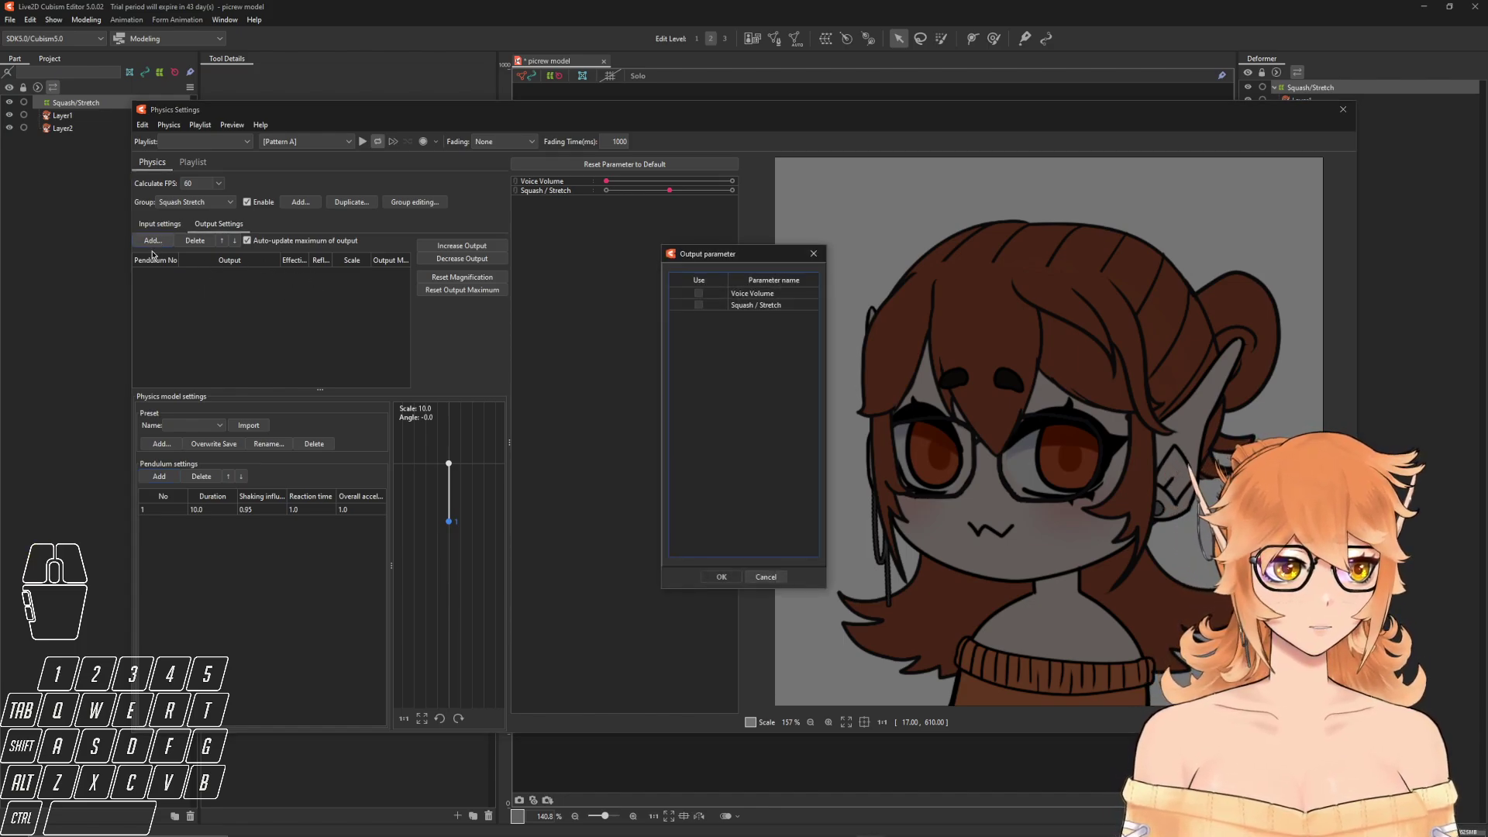
click(698, 306)
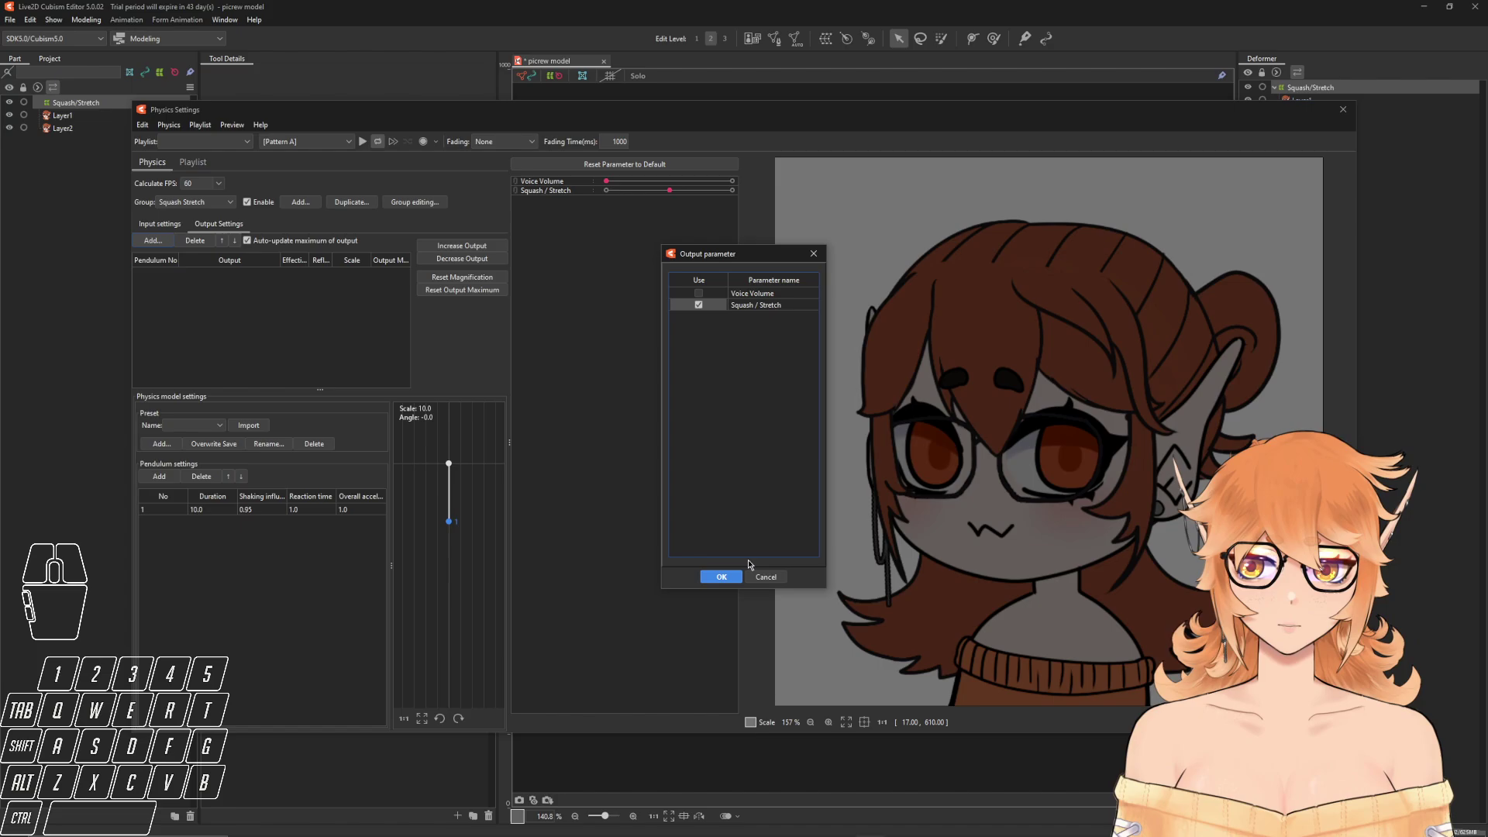
click(721, 576)
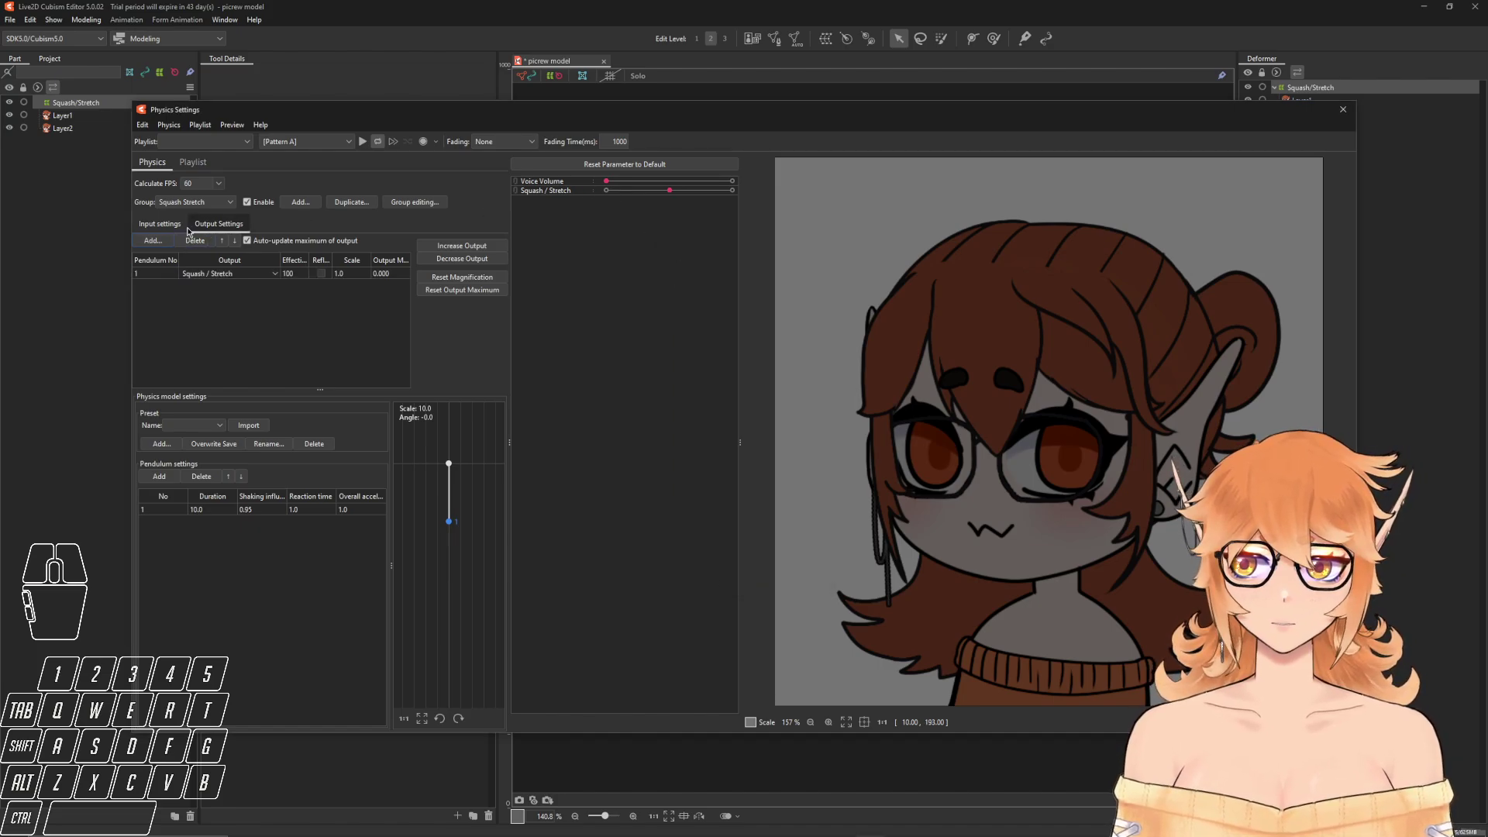
- Set the Voice Volume input's effectiveness to 100 and the pendulum duration to 5.2, testing the motion by varying Voice Volume
click(160, 223)
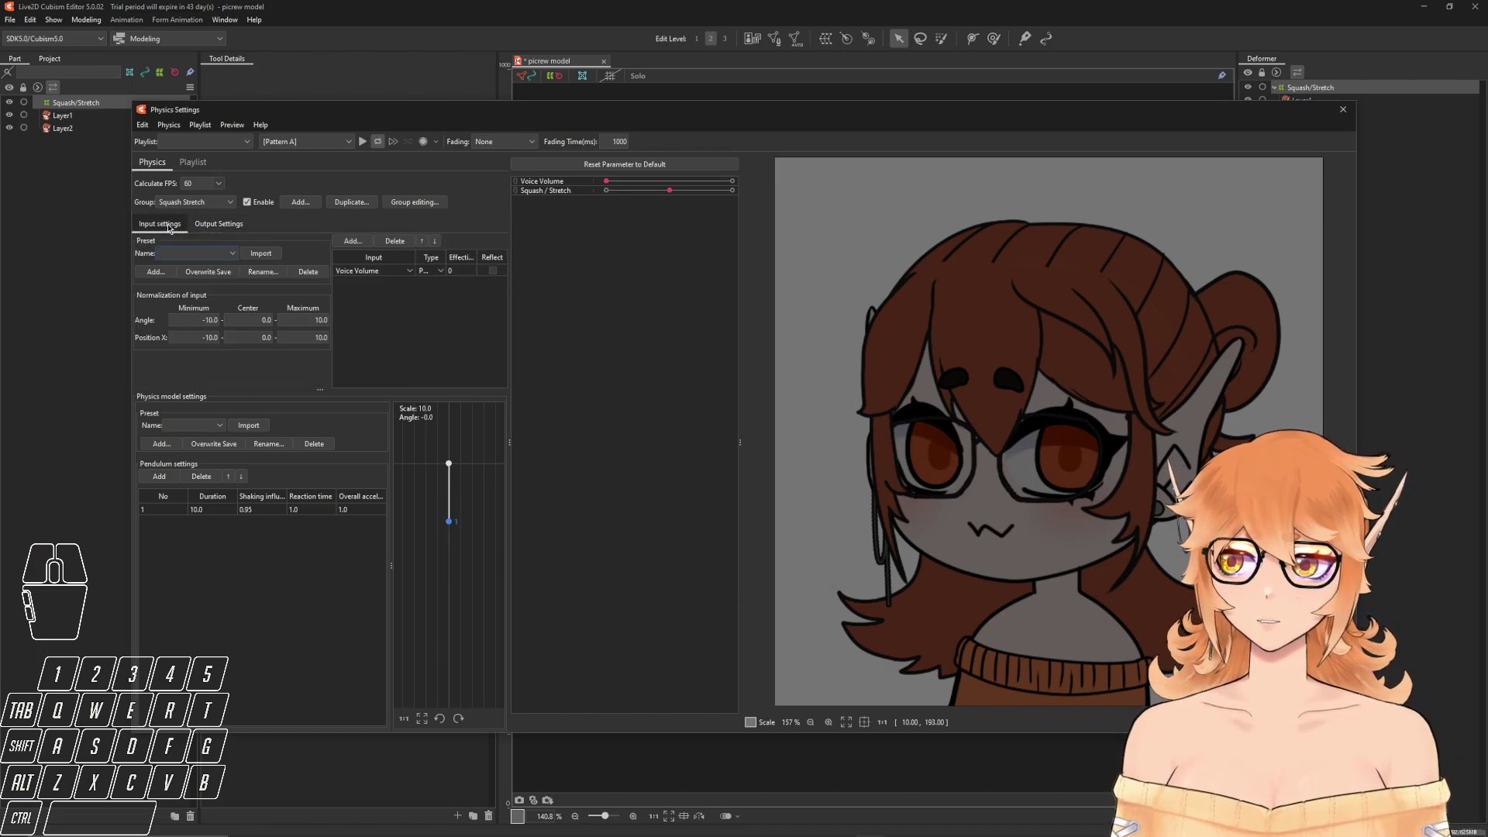
click(455, 271)
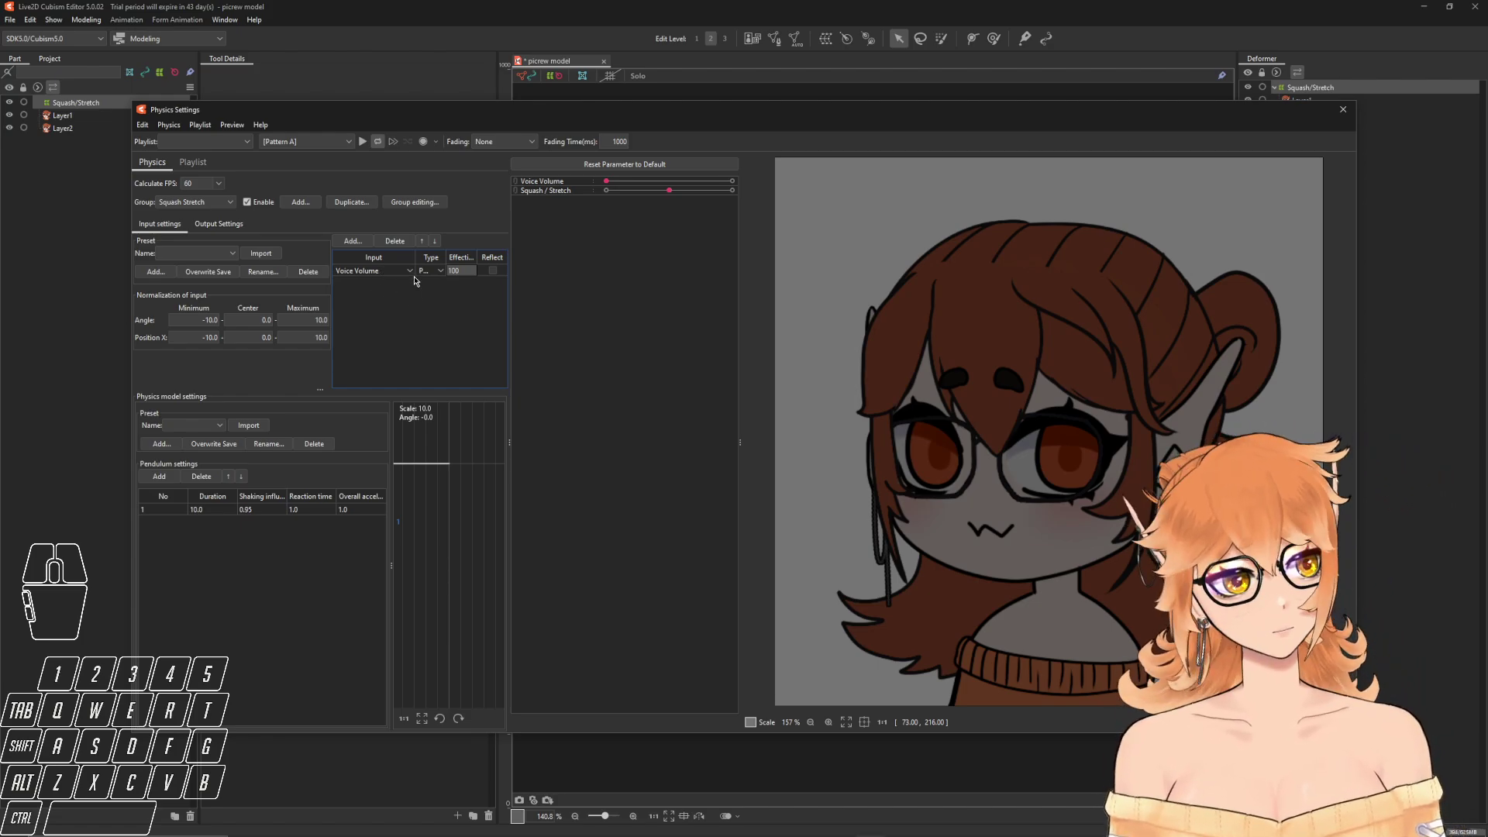
click(223, 224)
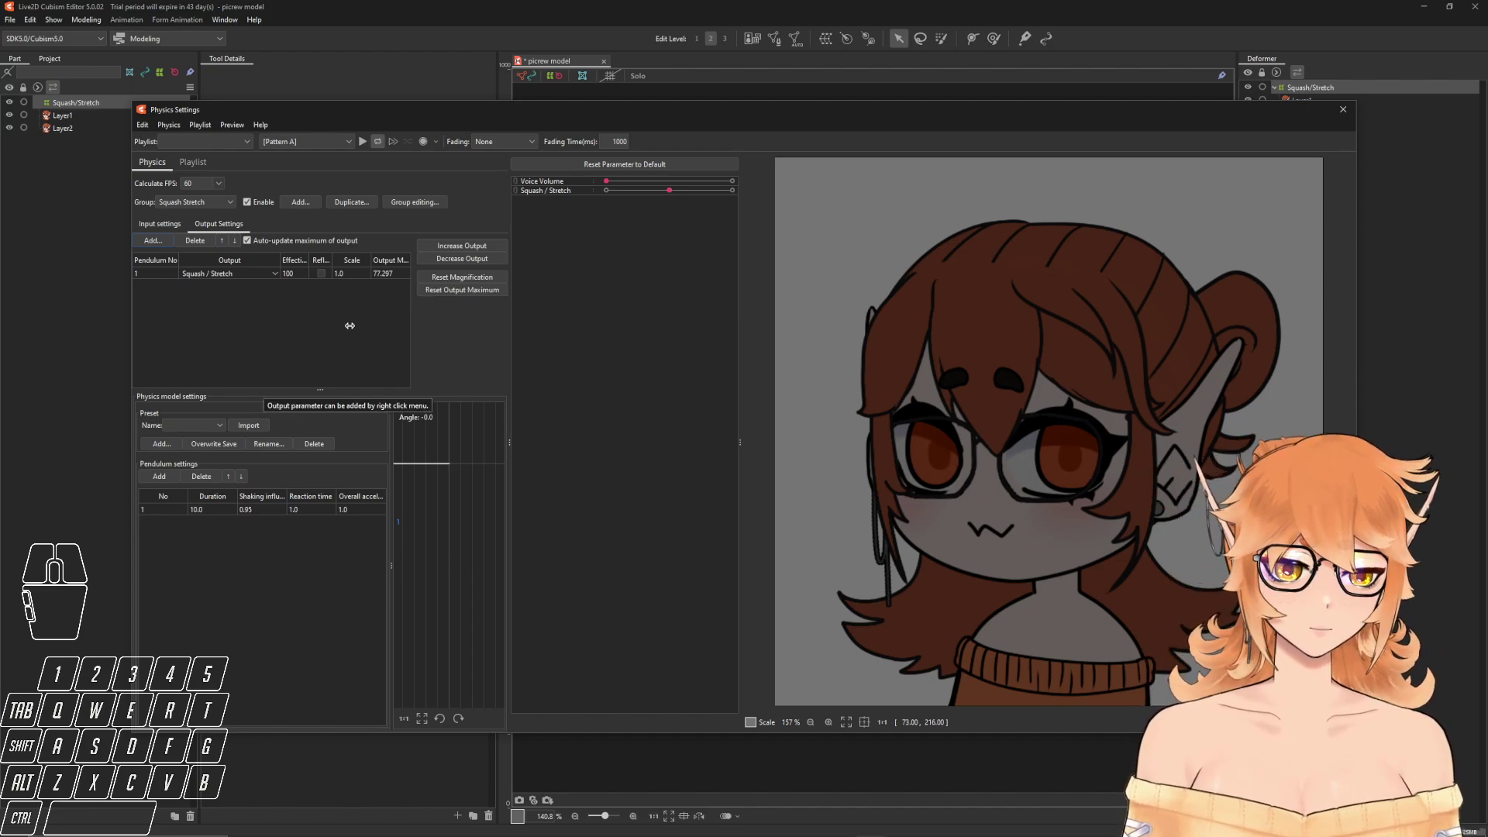
drag(606, 181, 576, 199)
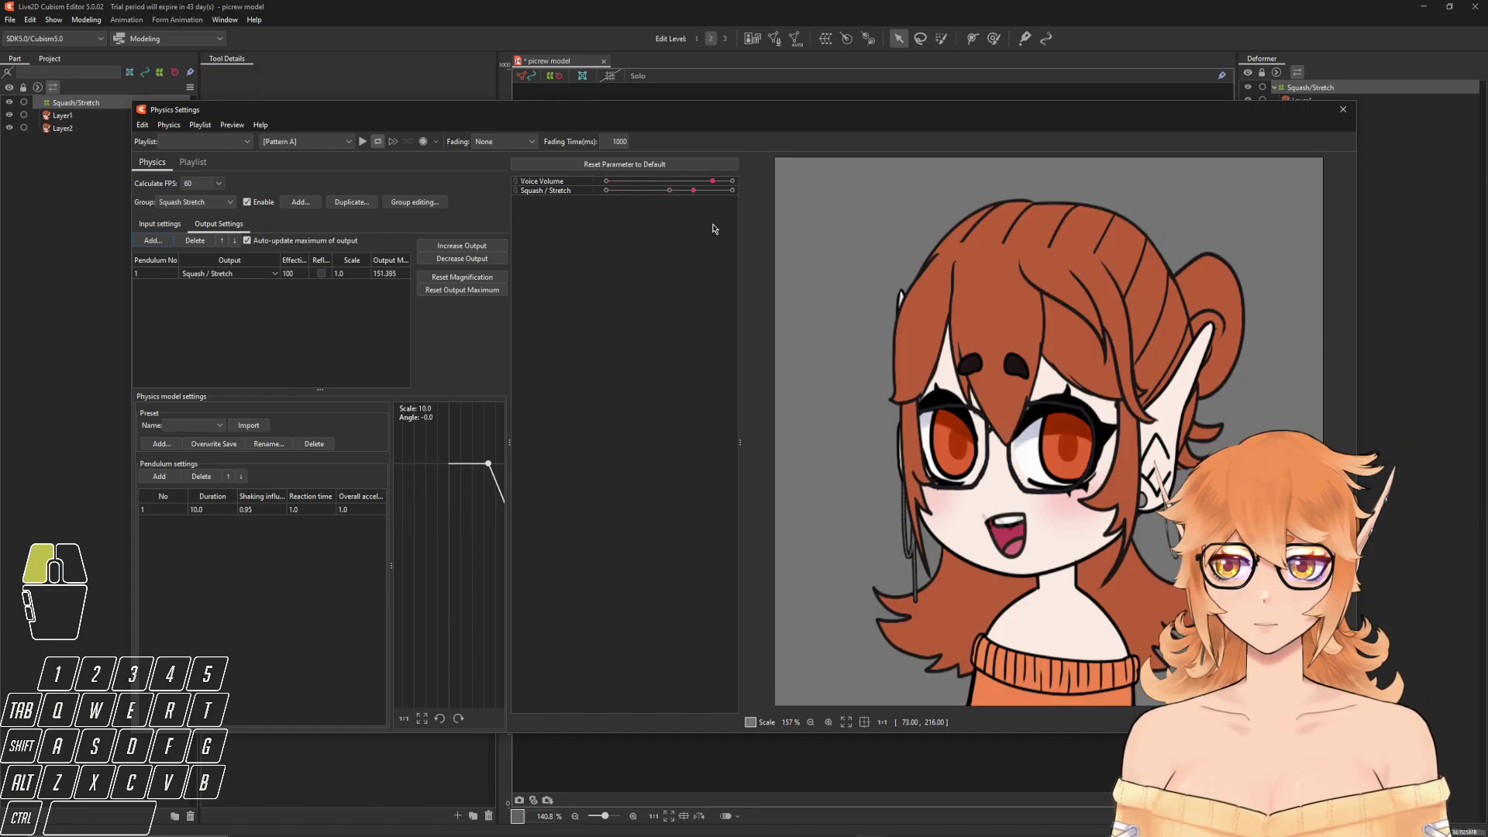
drag(714, 229, 658, 244)
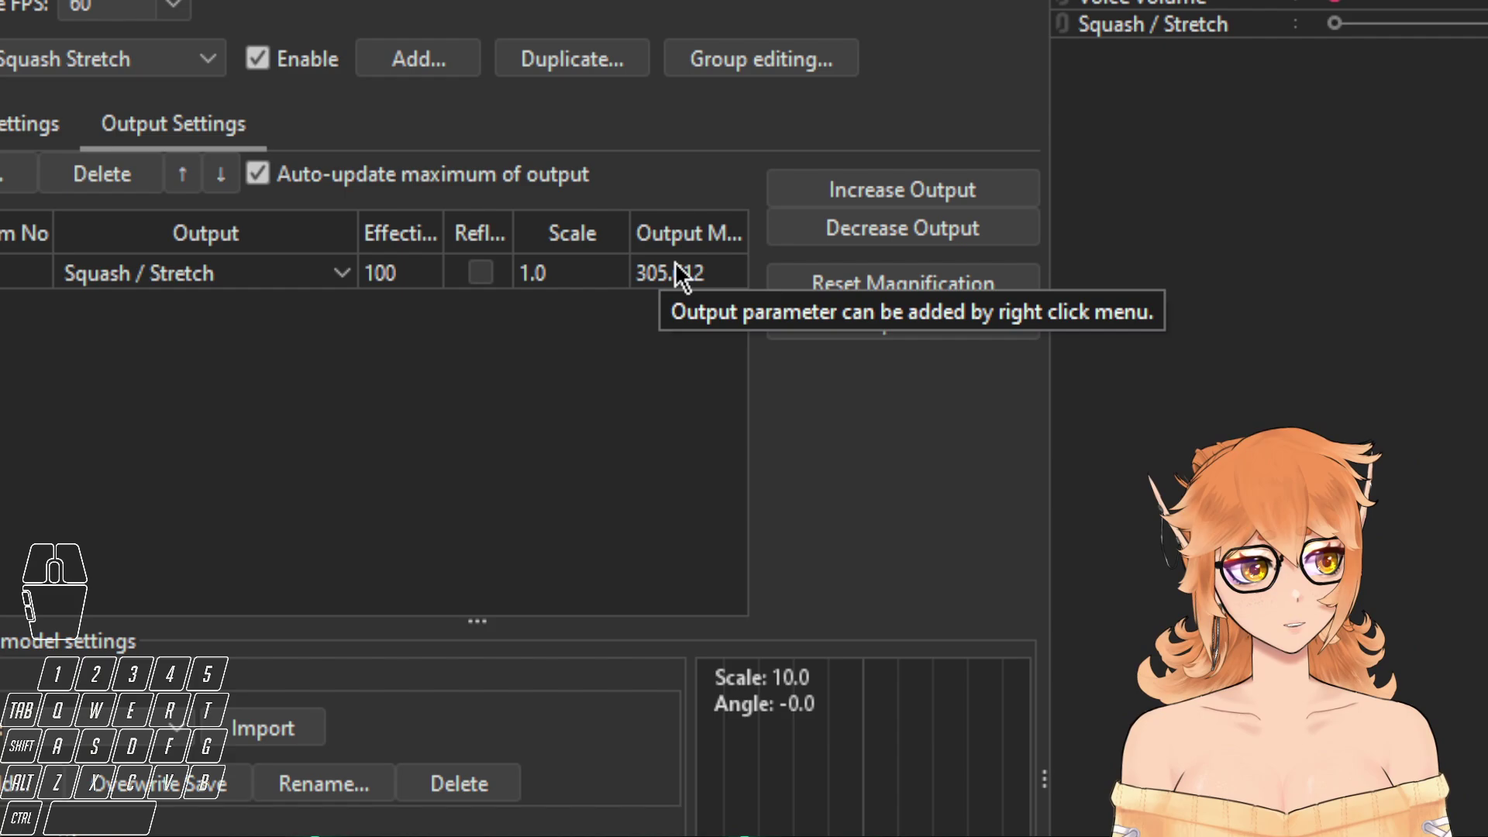
- Decrease the output magnification to fit the parameter range, and test the physics with Voice Volume at maximum before closing the physics settings
click(929, 230)
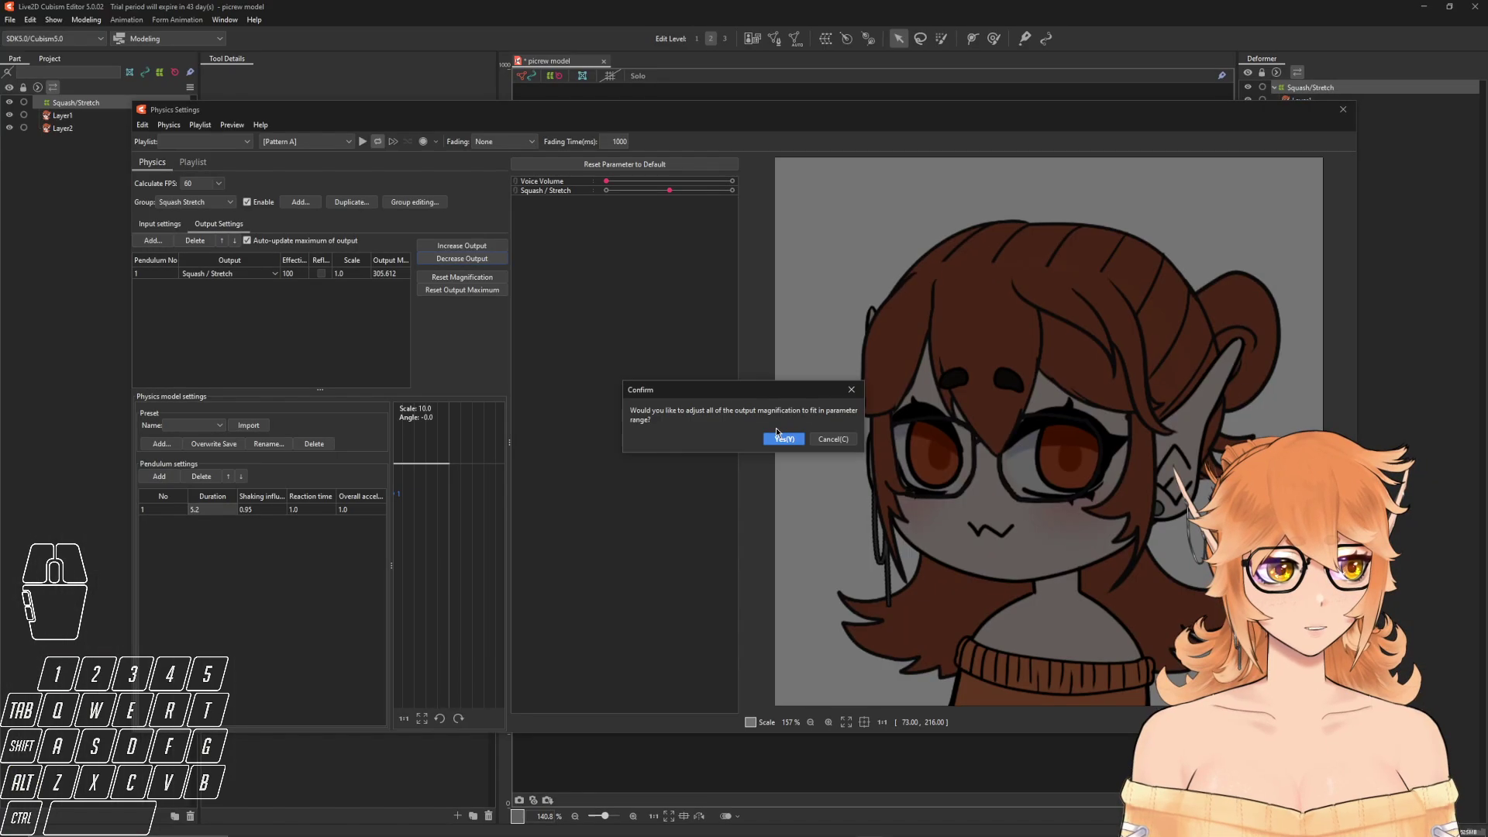
click(1211, 620)
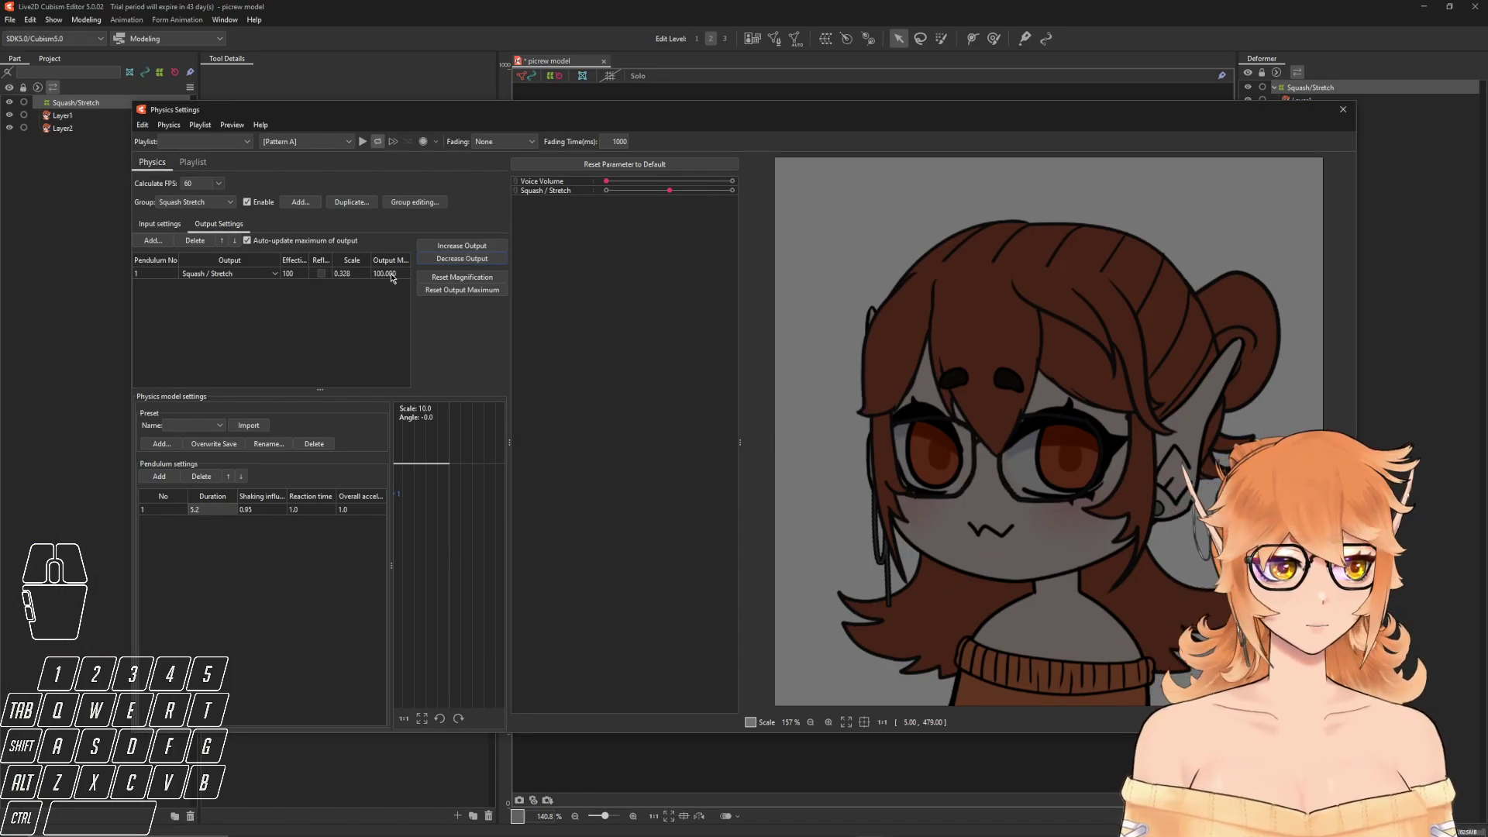
drag(606, 181, 735, 184)
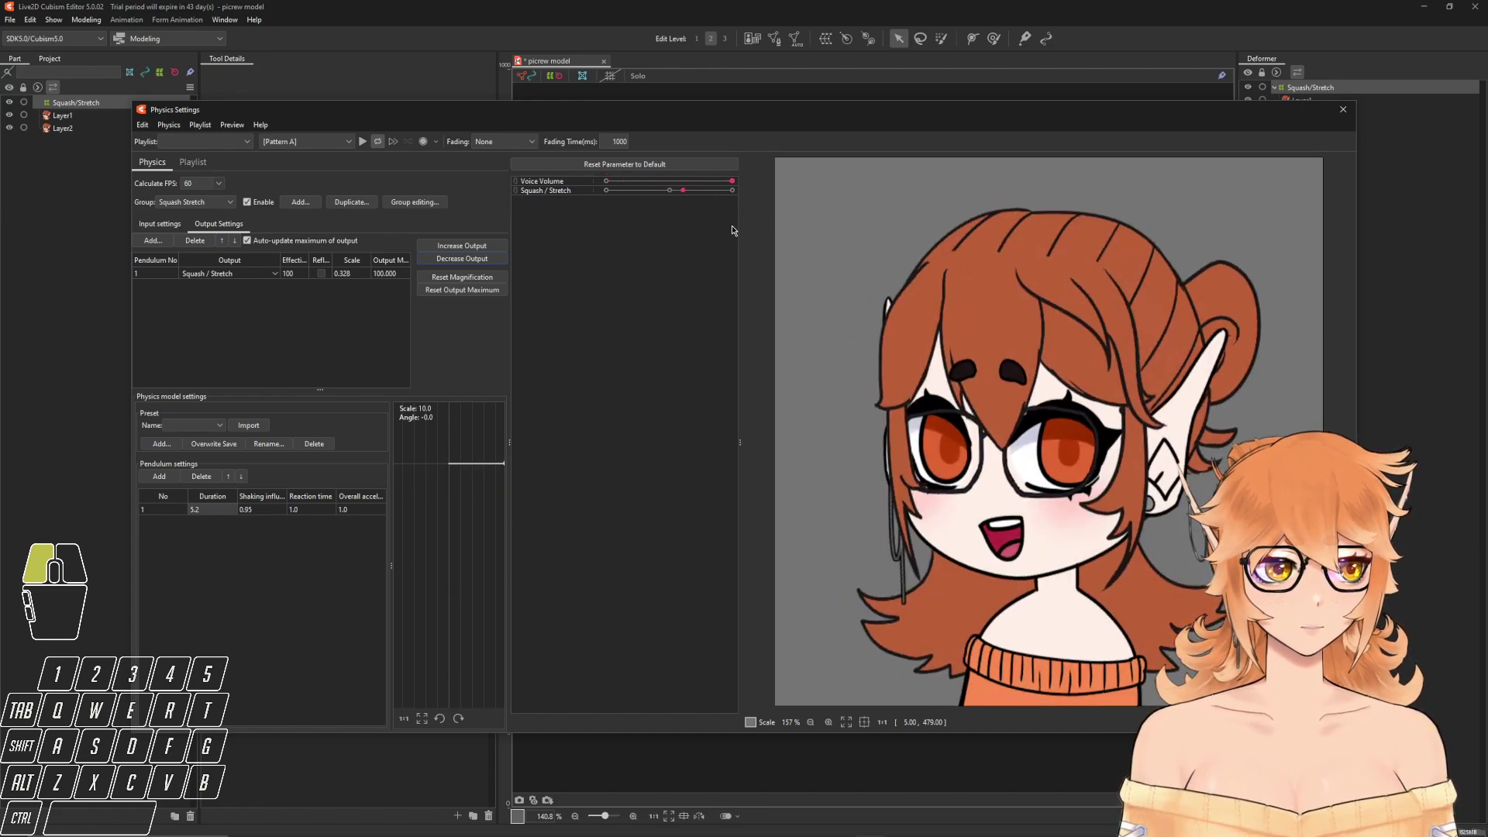
click(625, 164)
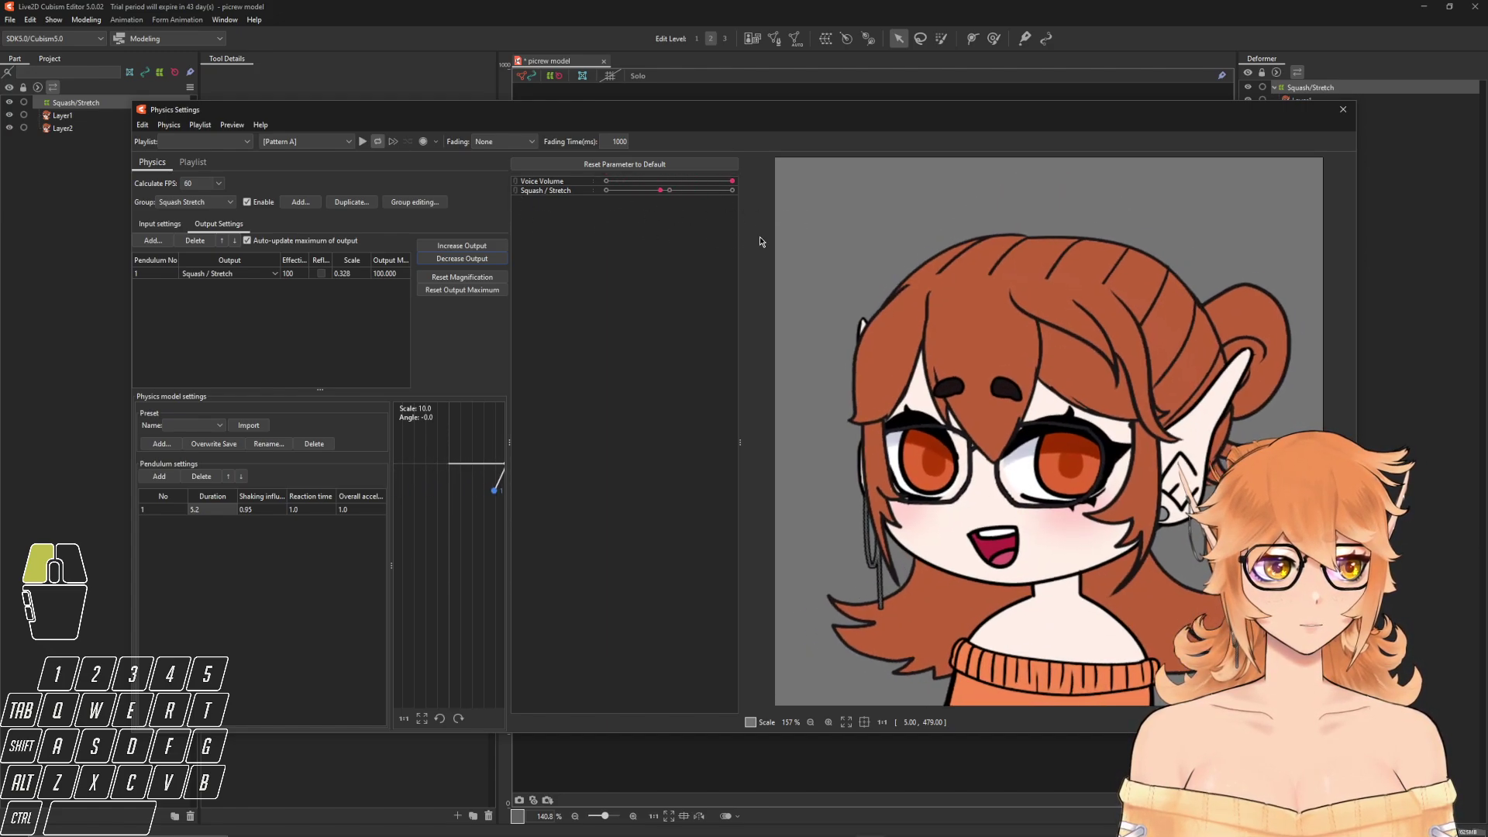
click(1343, 110)
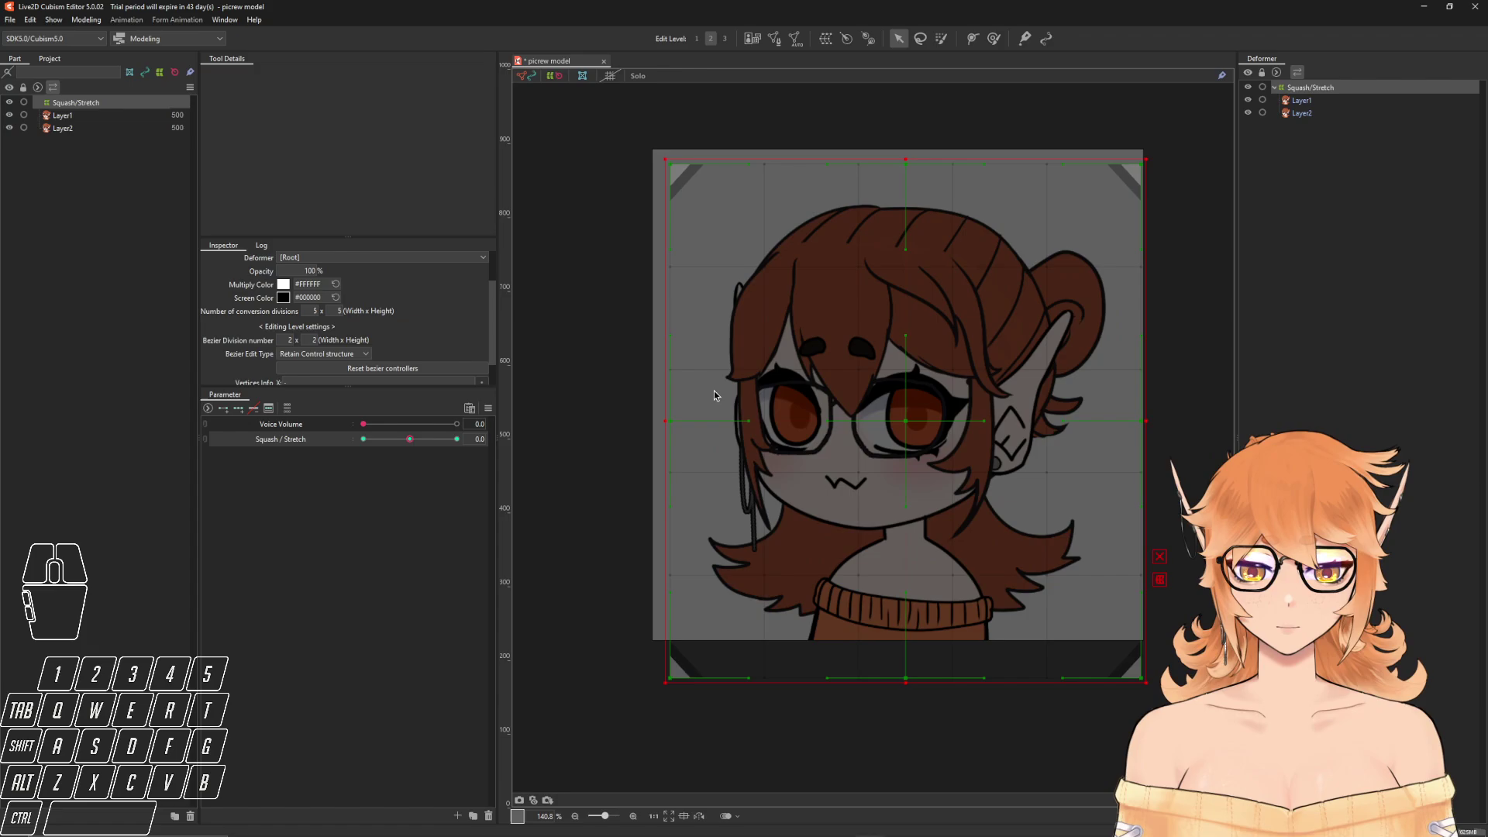
- Save the model as picrew model THE REAL ONE FOR YOUTUBE in Cubism Model (*.cmo3) format
key(ctrl+s)
text(THE)
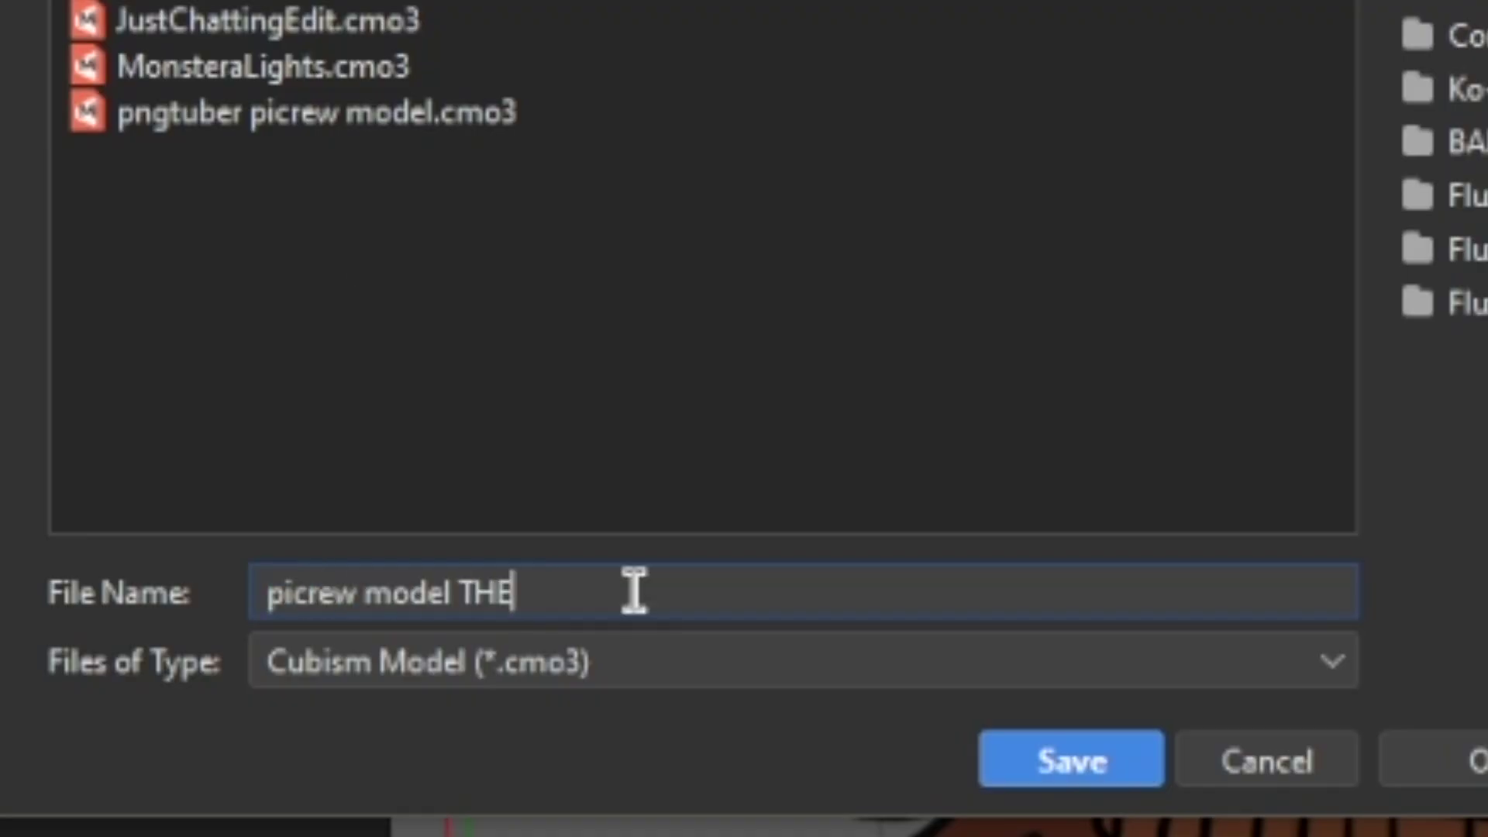
text(REAL ONE FOR YOUTUBE)
key(Return)
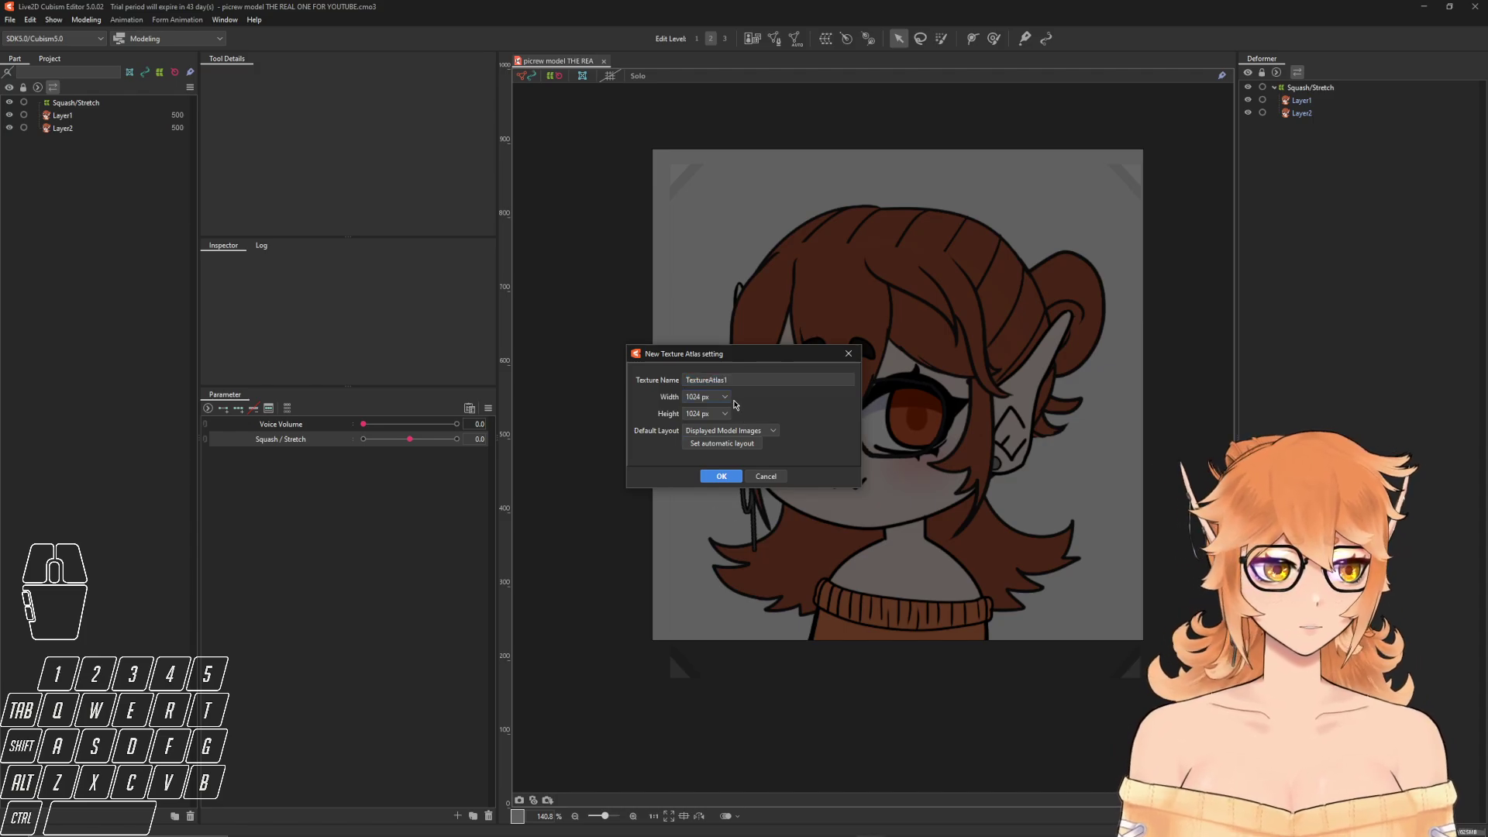
- Create the texture atlas TextureAtlas1 at 1024 × 1024 px and check that no model images are left unplaced
click(727, 479)
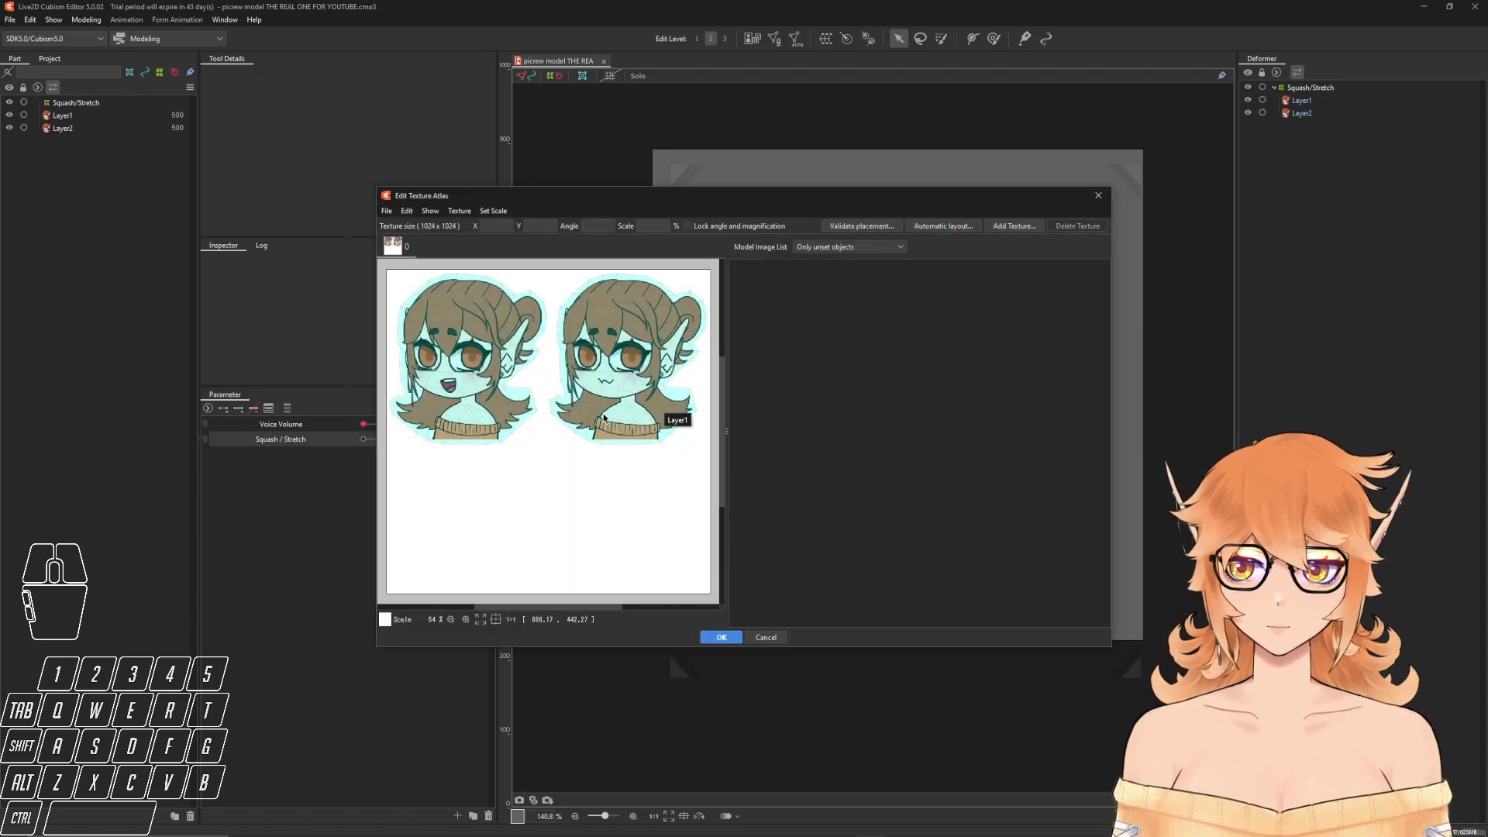
click(923, 363)
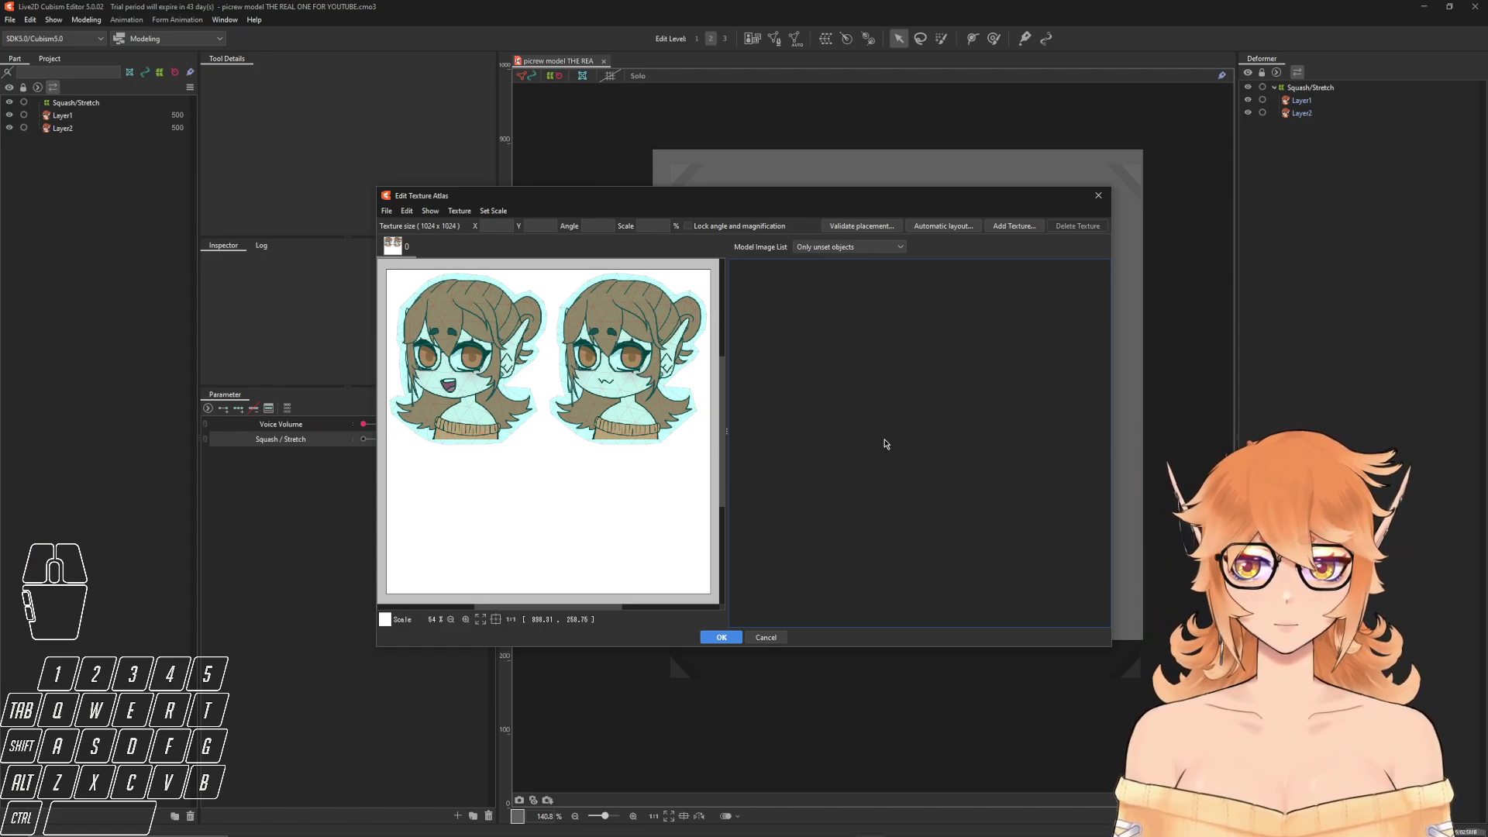
right_click(867, 300)
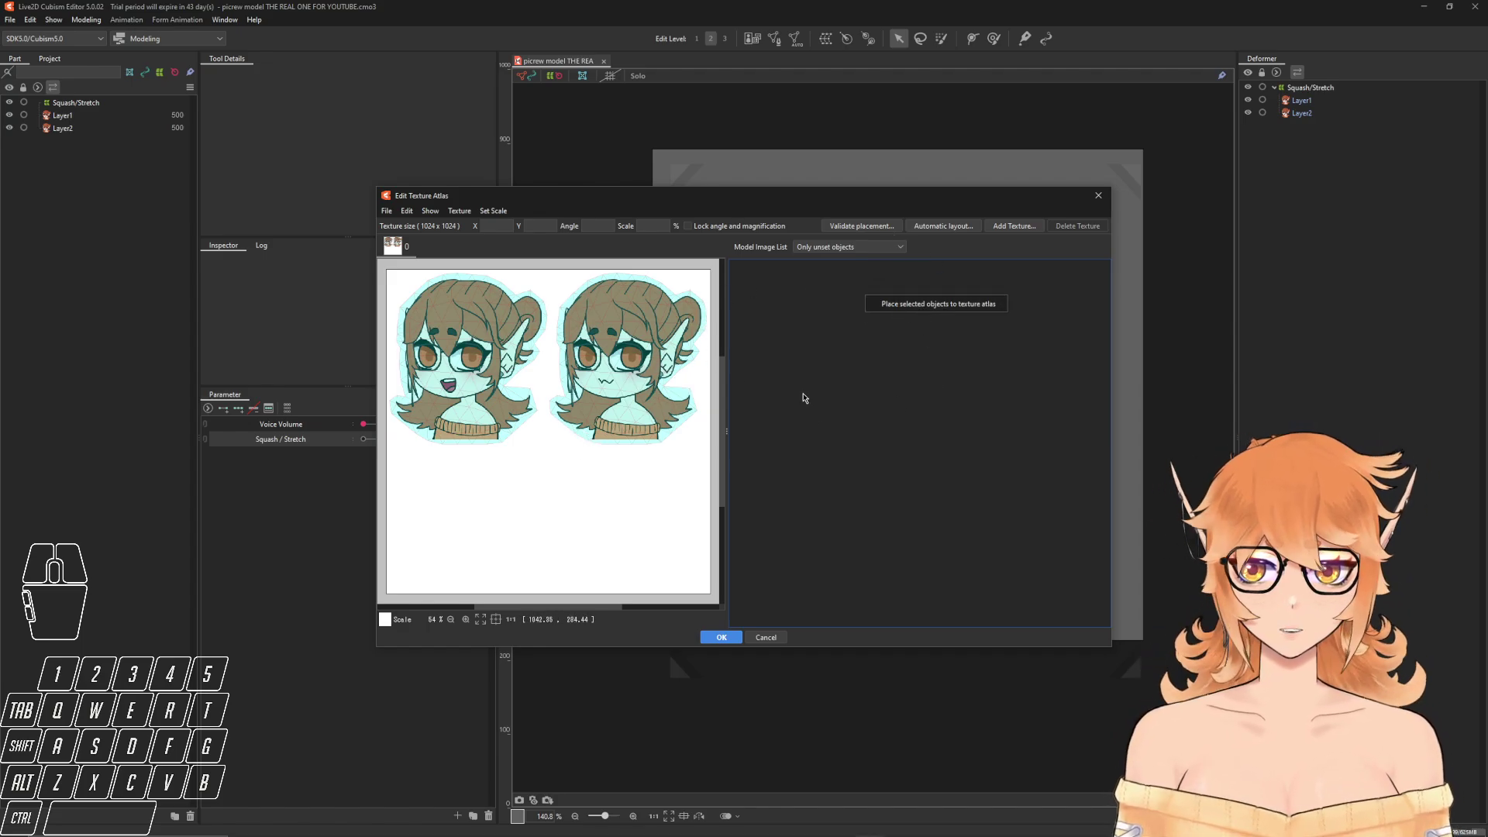
click(999, 448)
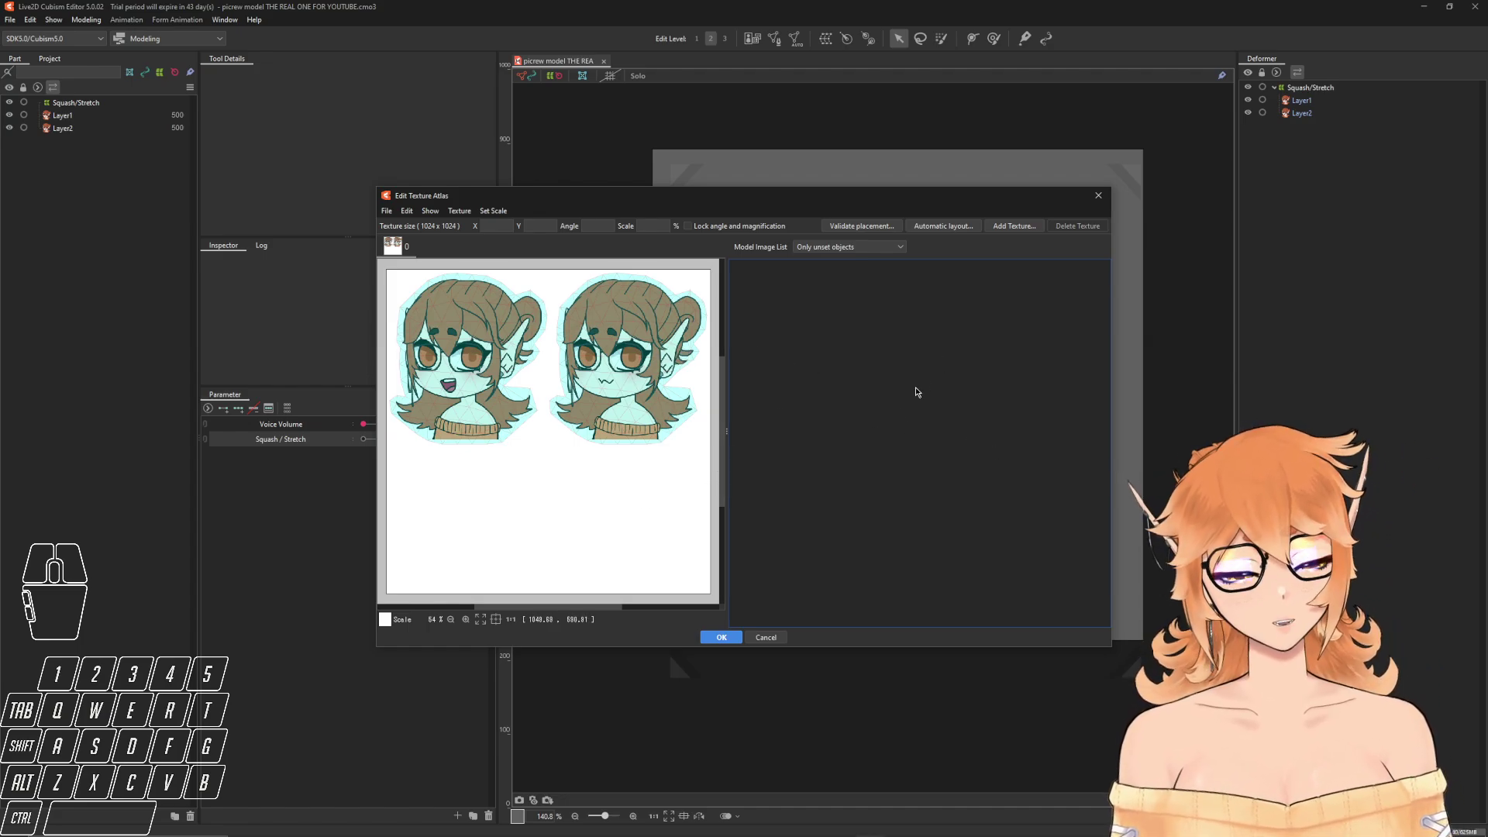
- Move the closed-mouth image to X 427, Y 11 in the texture atlas and apply the atlas layout
click(630, 372)
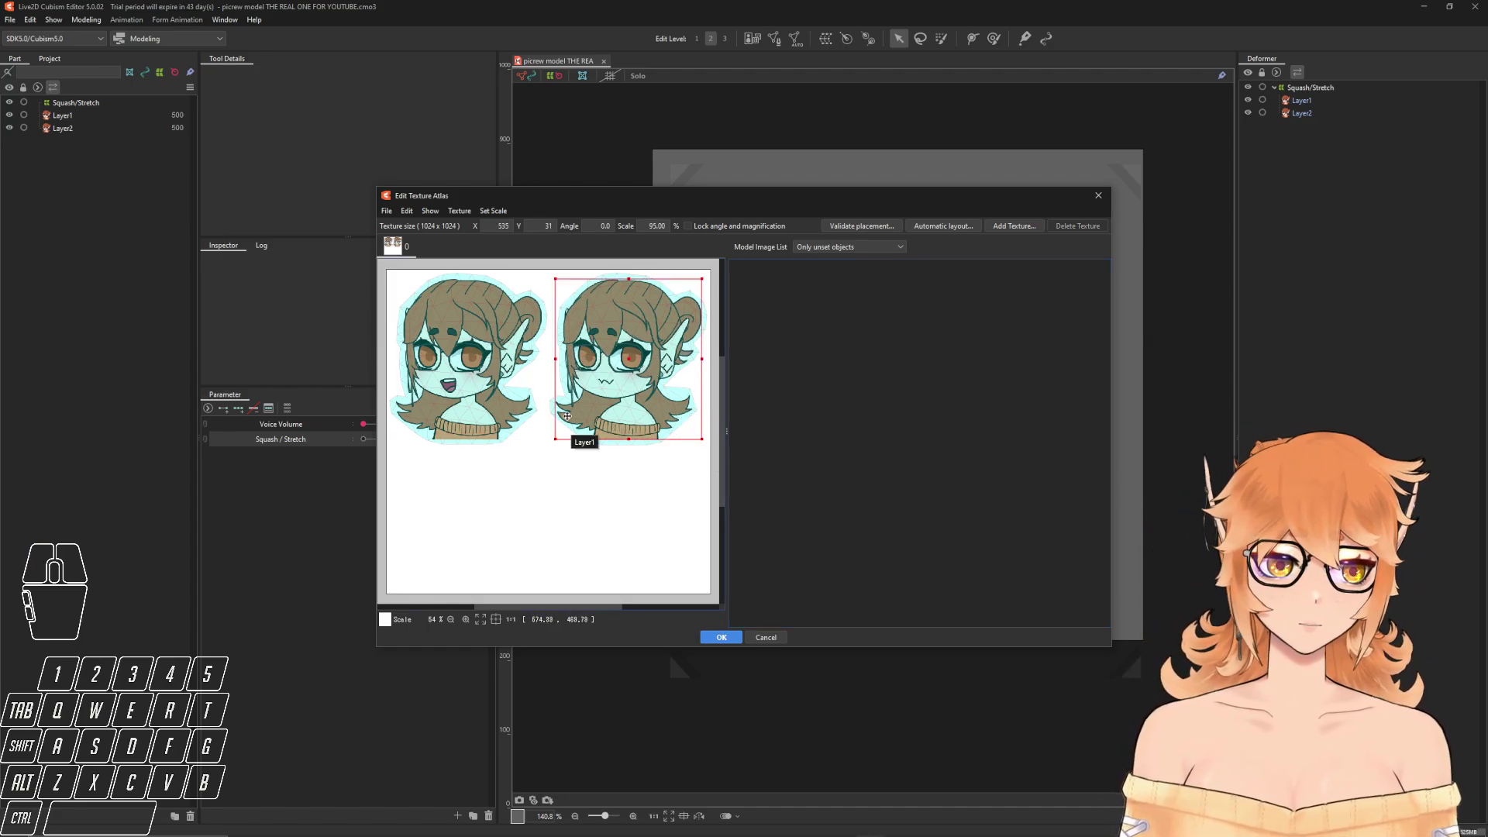
drag(596, 388, 561, 382)
scroll(448, 316, up, 5)
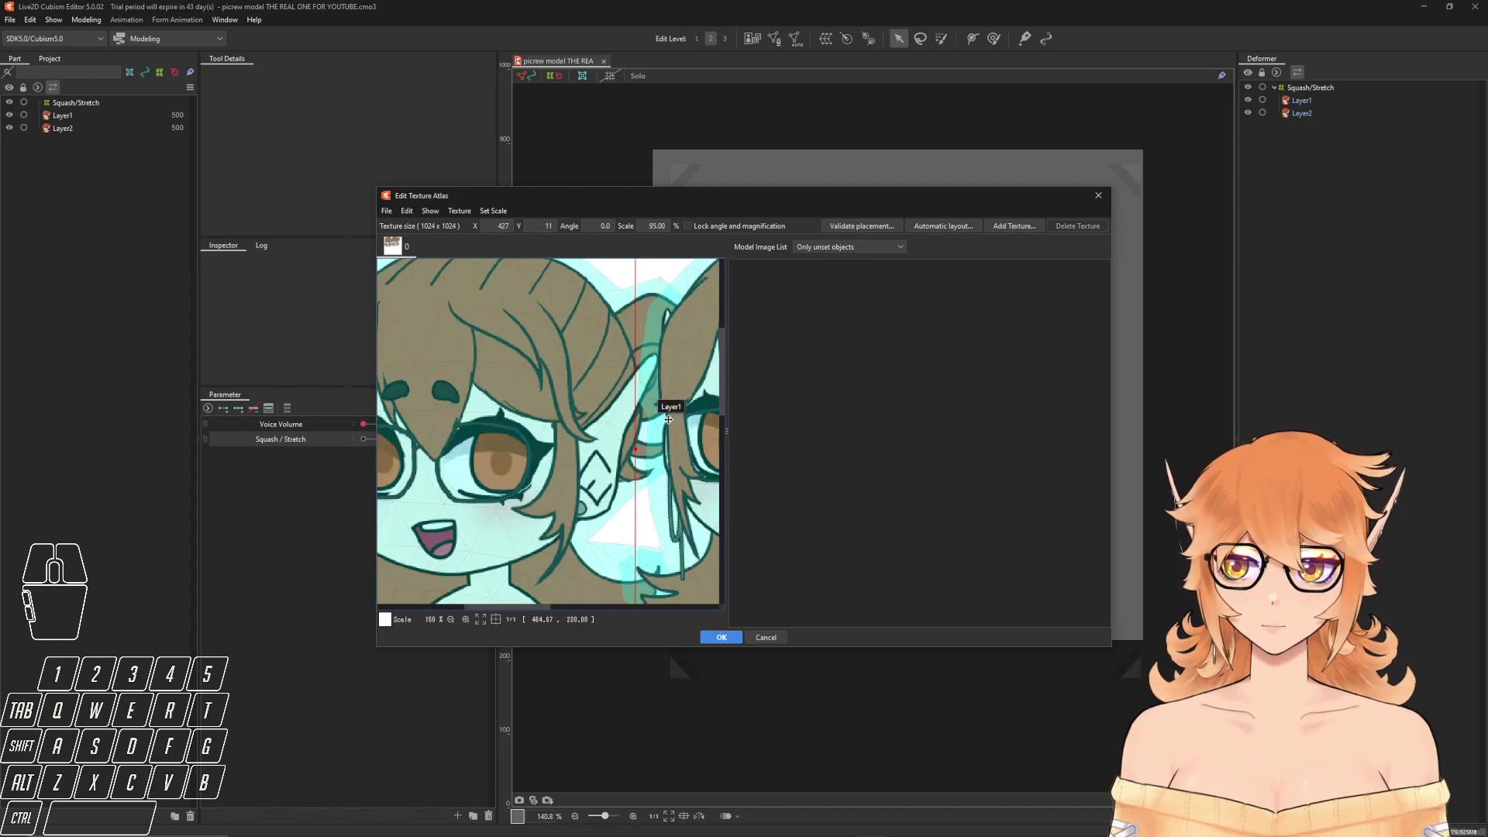
scroll(651, 411, down, 5)
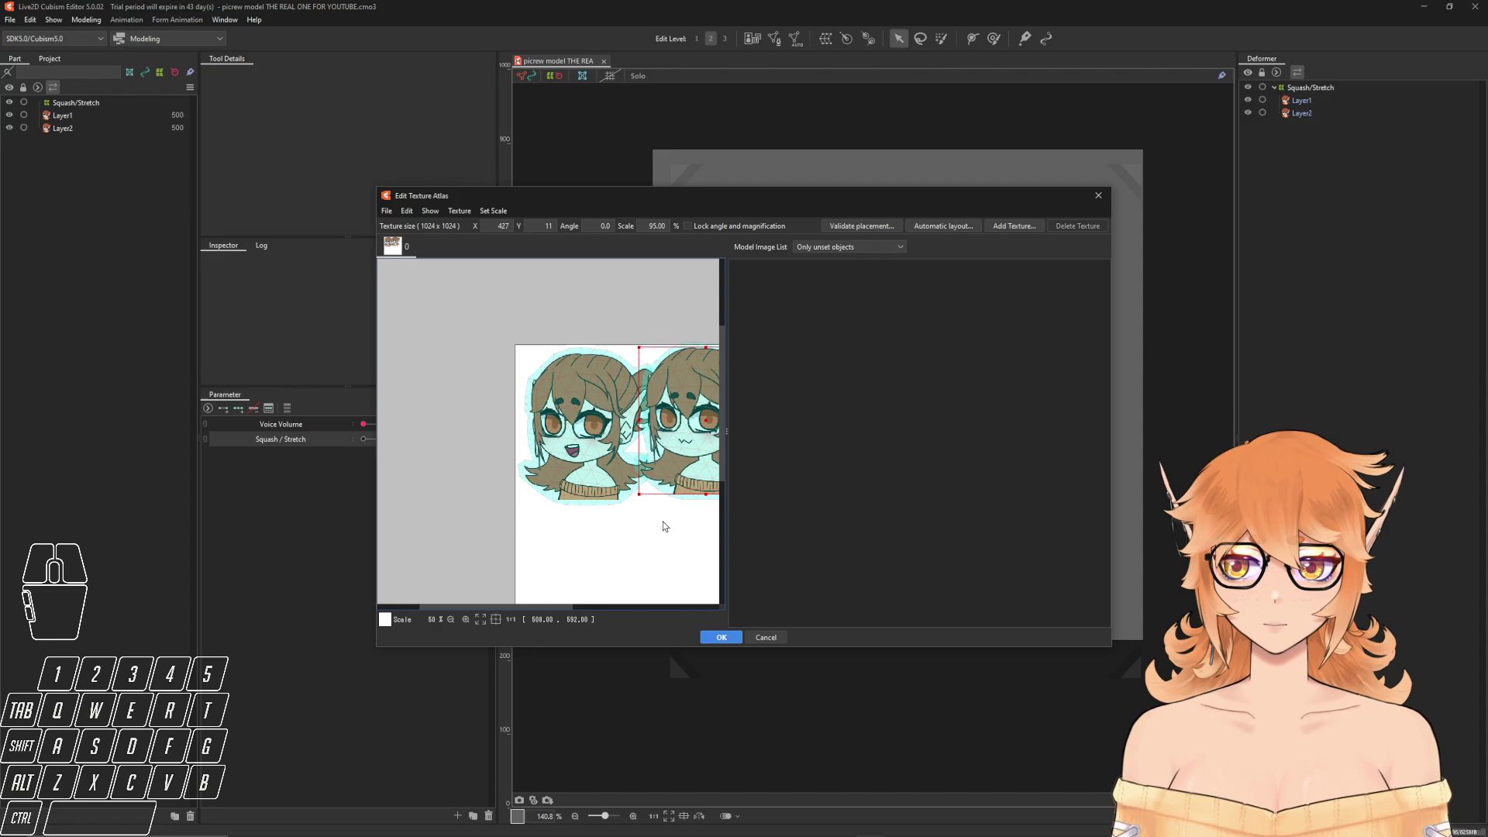
click(721, 638)
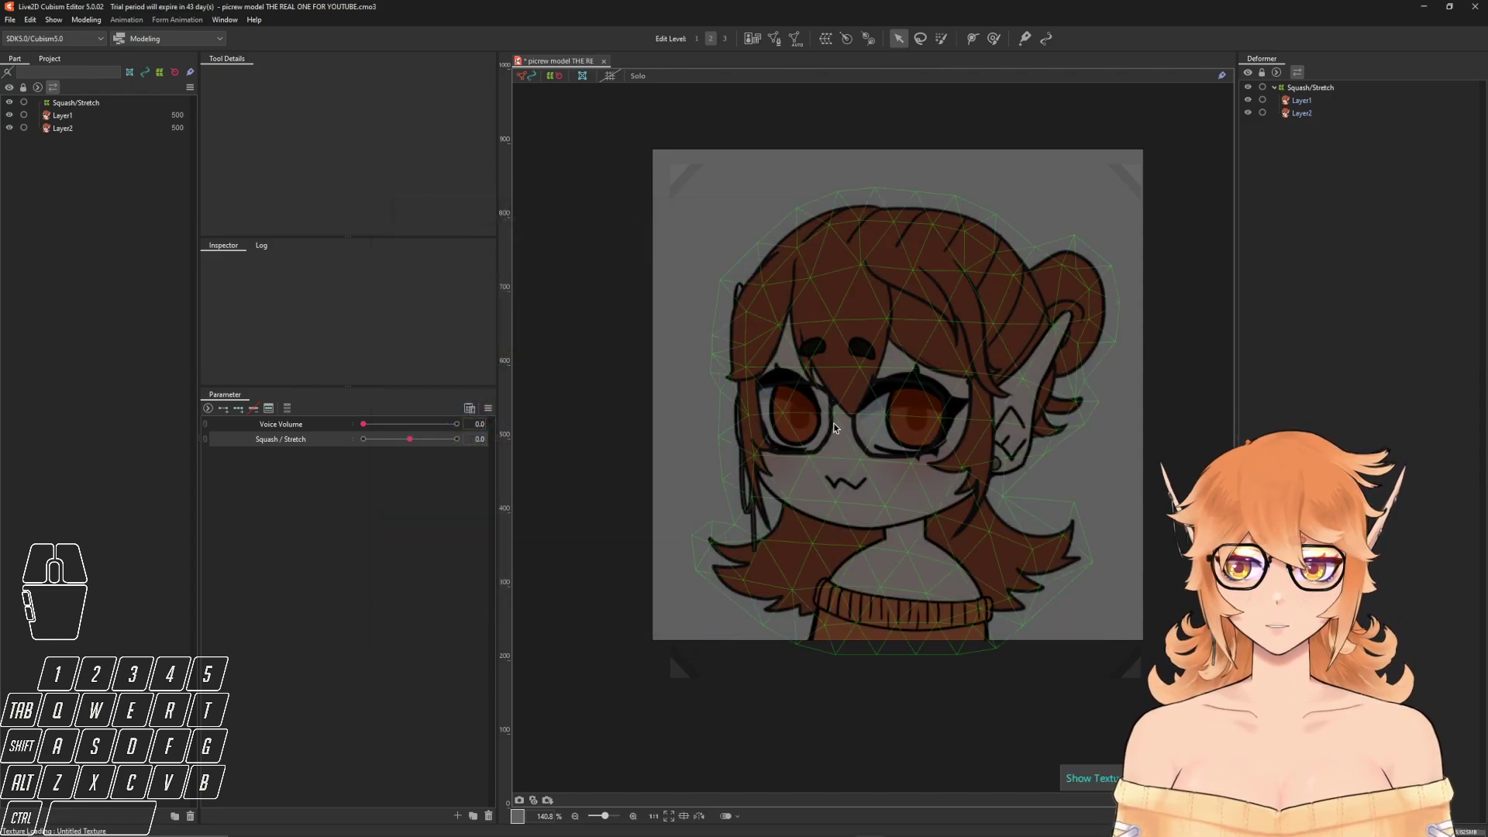
click(640, 604)
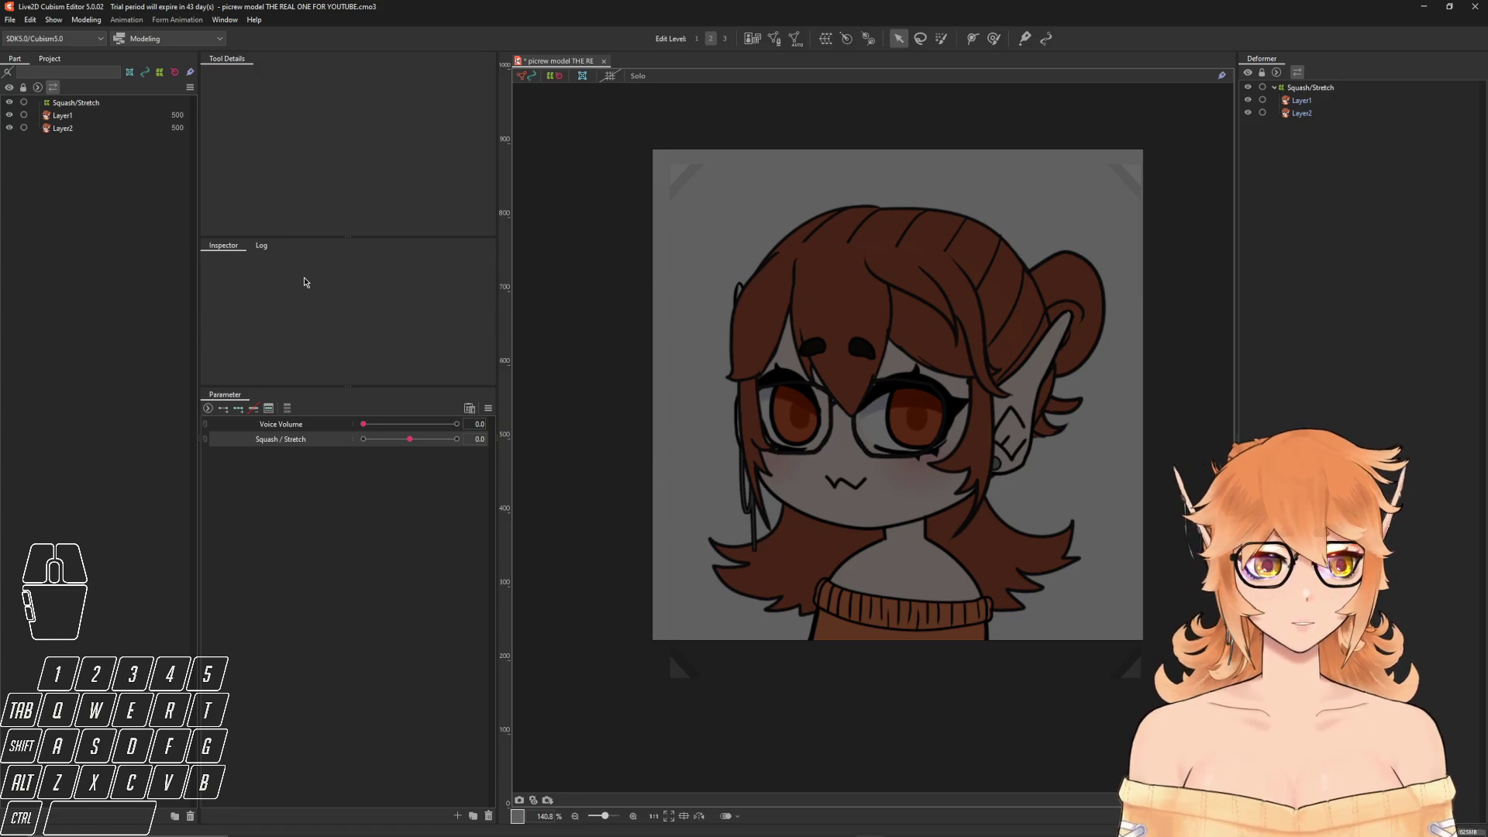
- Export the model for runtime as a moc3 file for SDK 5.0 / Cubism5.0, including the physics settings, at 1/1 (1024 px)
click(10, 19)
mouse_move(93, 183)
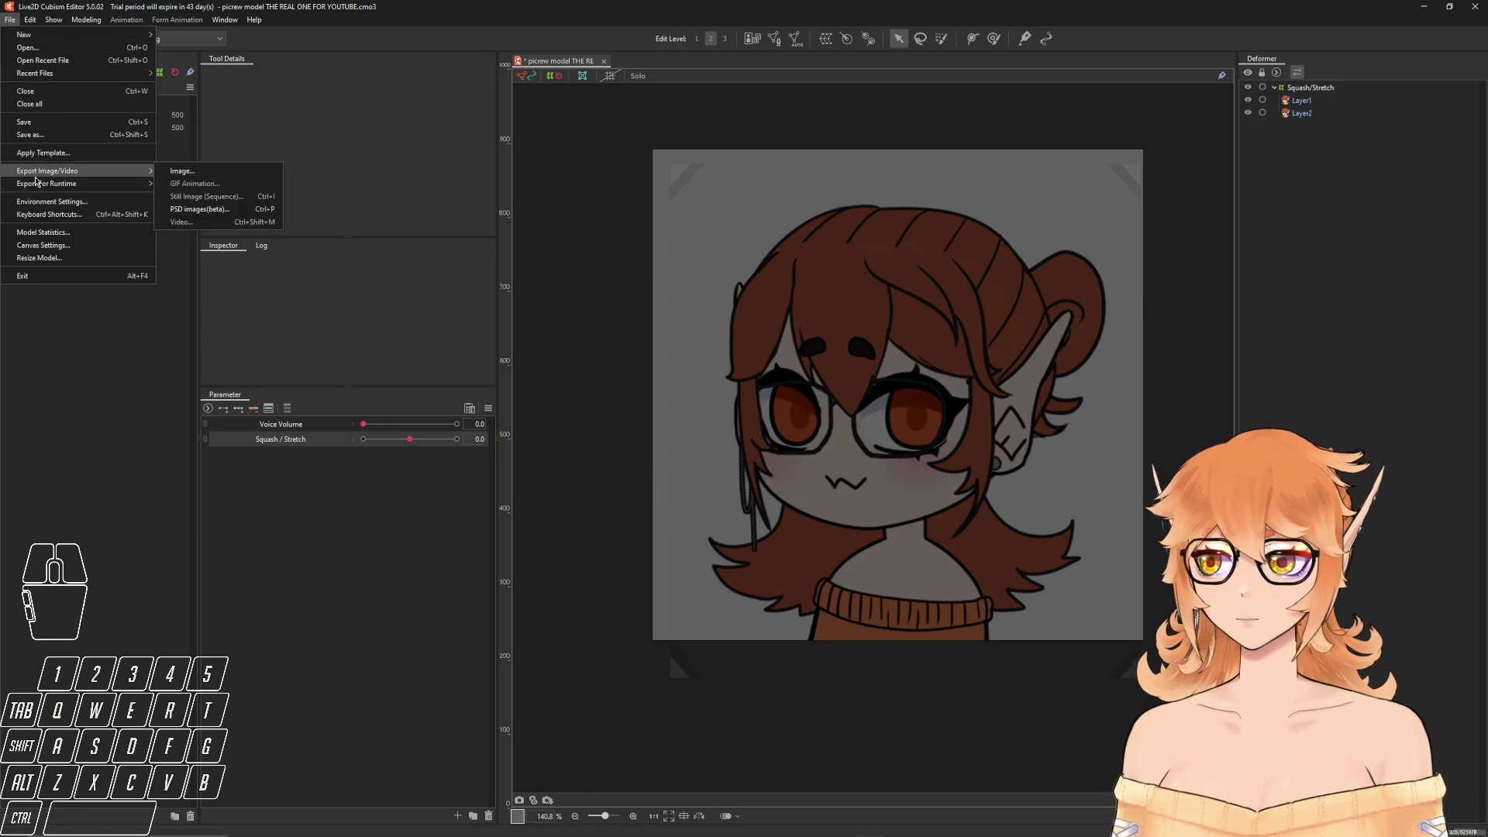
click(203, 184)
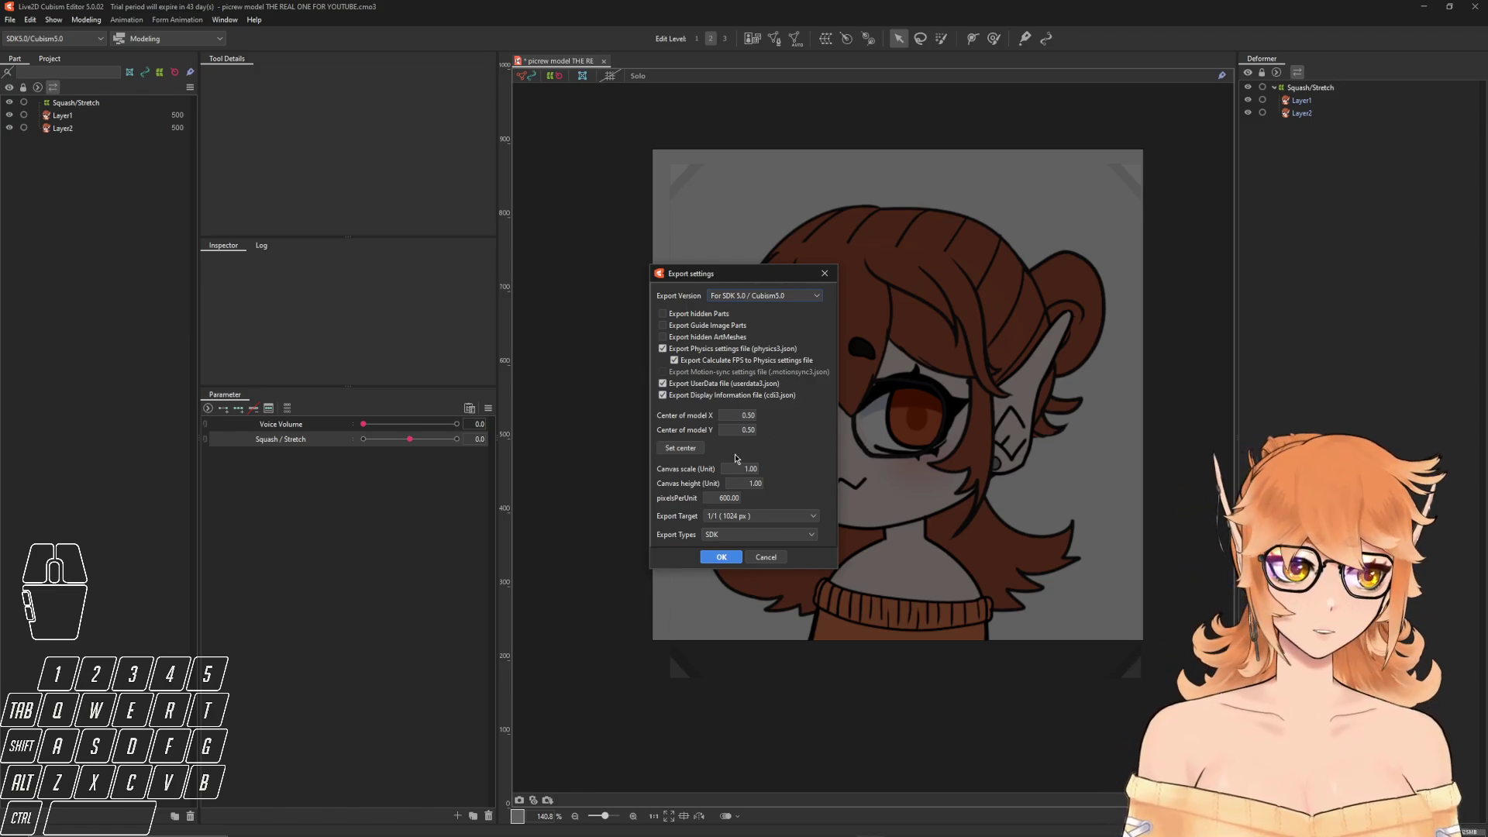
click(741, 558)
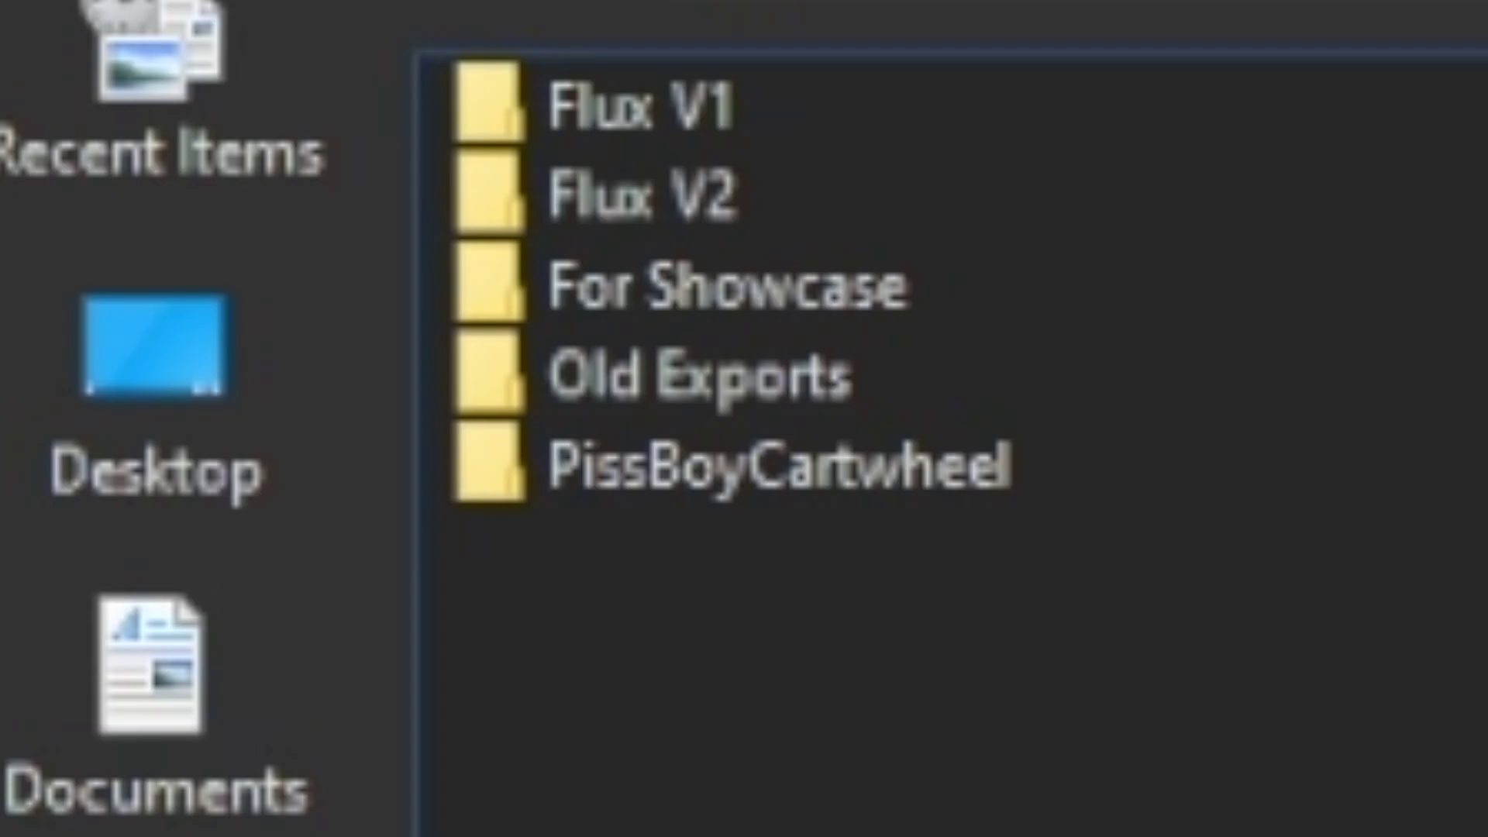
- Create a Picrew Model folder inside Models and save picrew model THE REAL ONE FOR YOUTUBE.moc3 in it
click(847, 263)
text(Picrew)
text( Model)
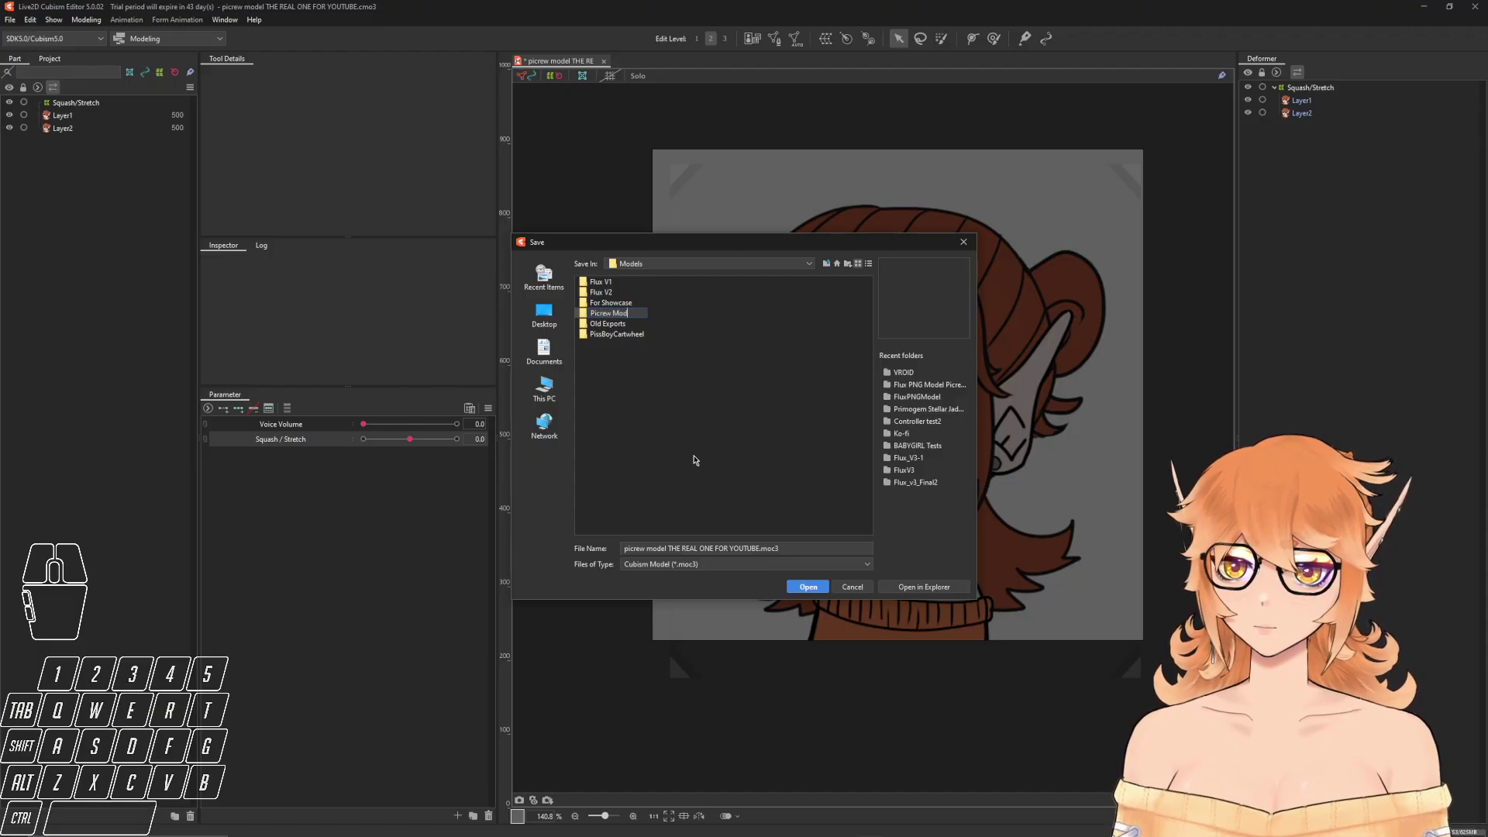
click(694, 549)
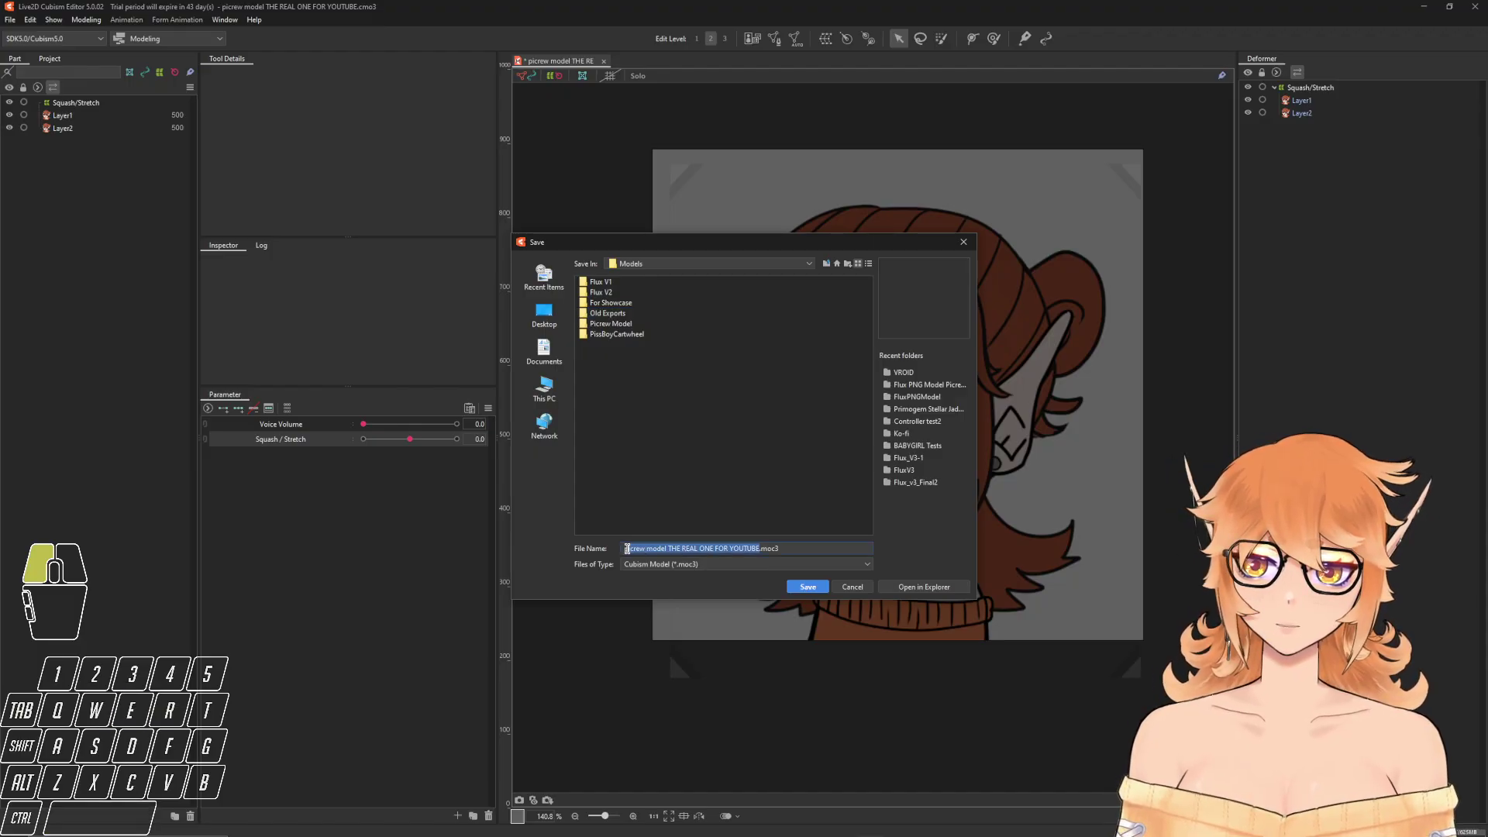
click(694, 549)
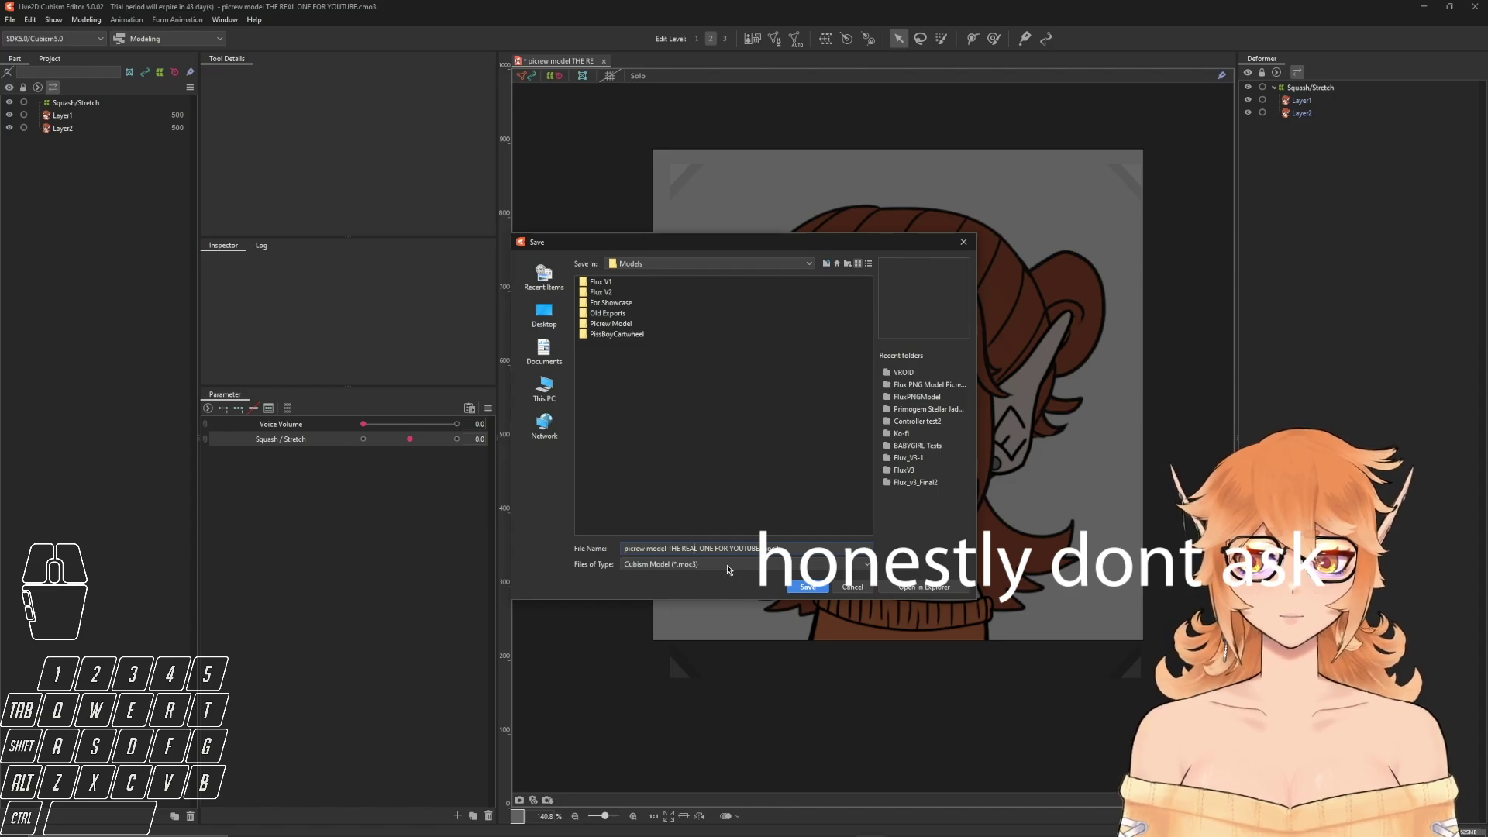
click(708, 460)
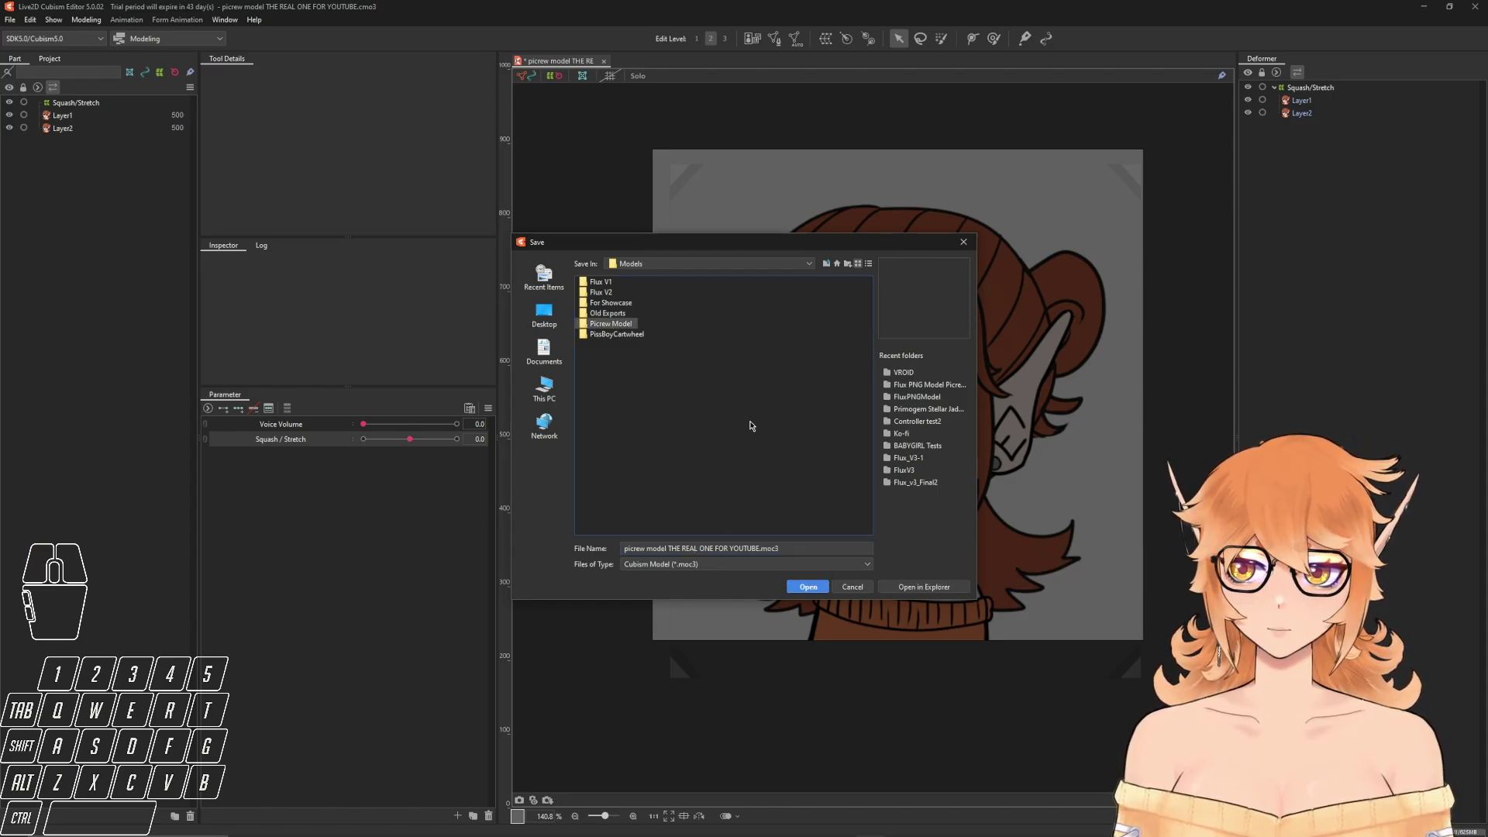
key(Return)
click(809, 586)
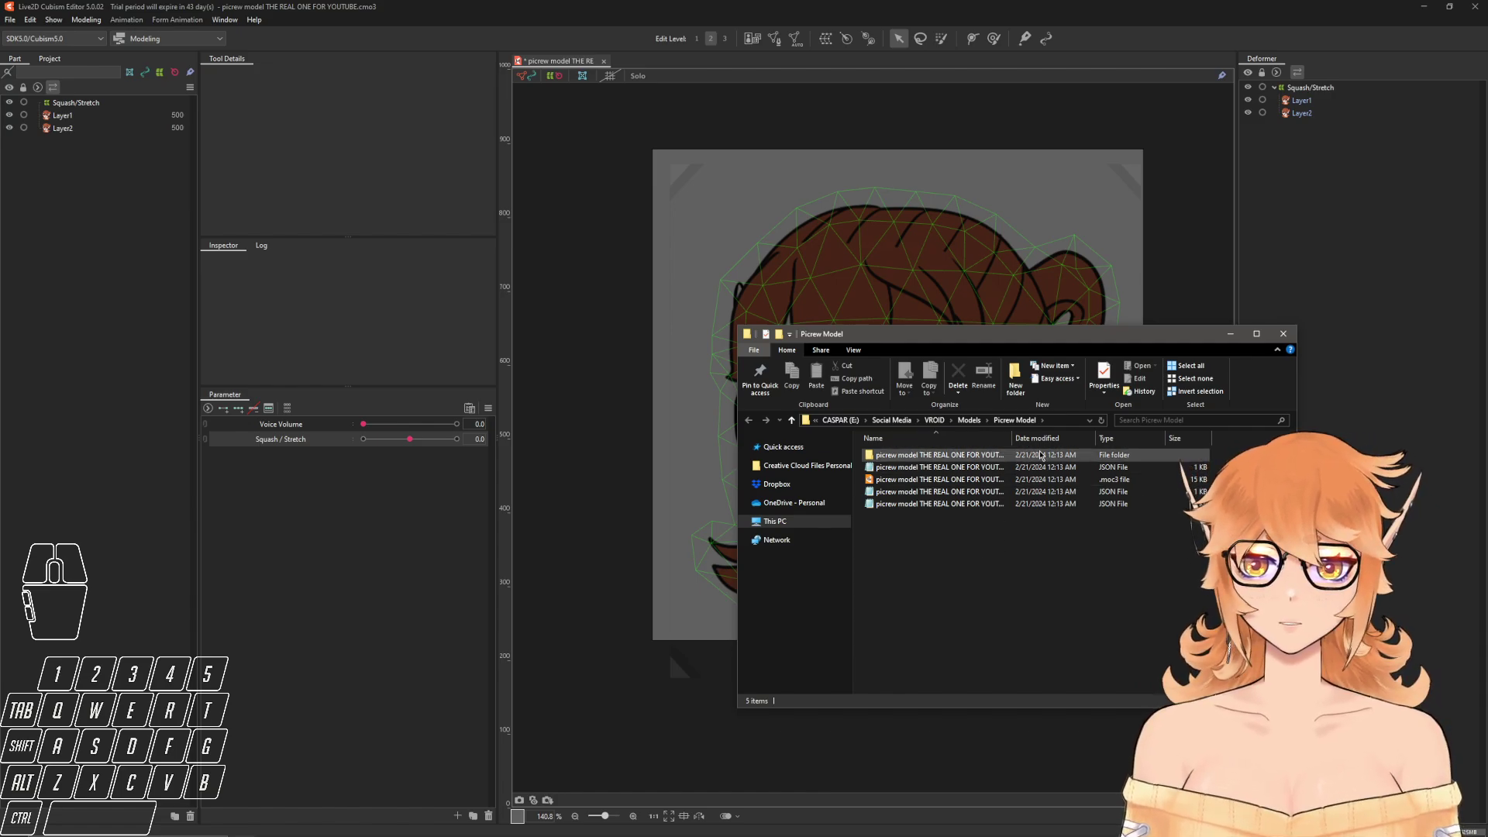
- Save the Cubism project and close the editor
click(1194, 279)
key(ctrl+s)
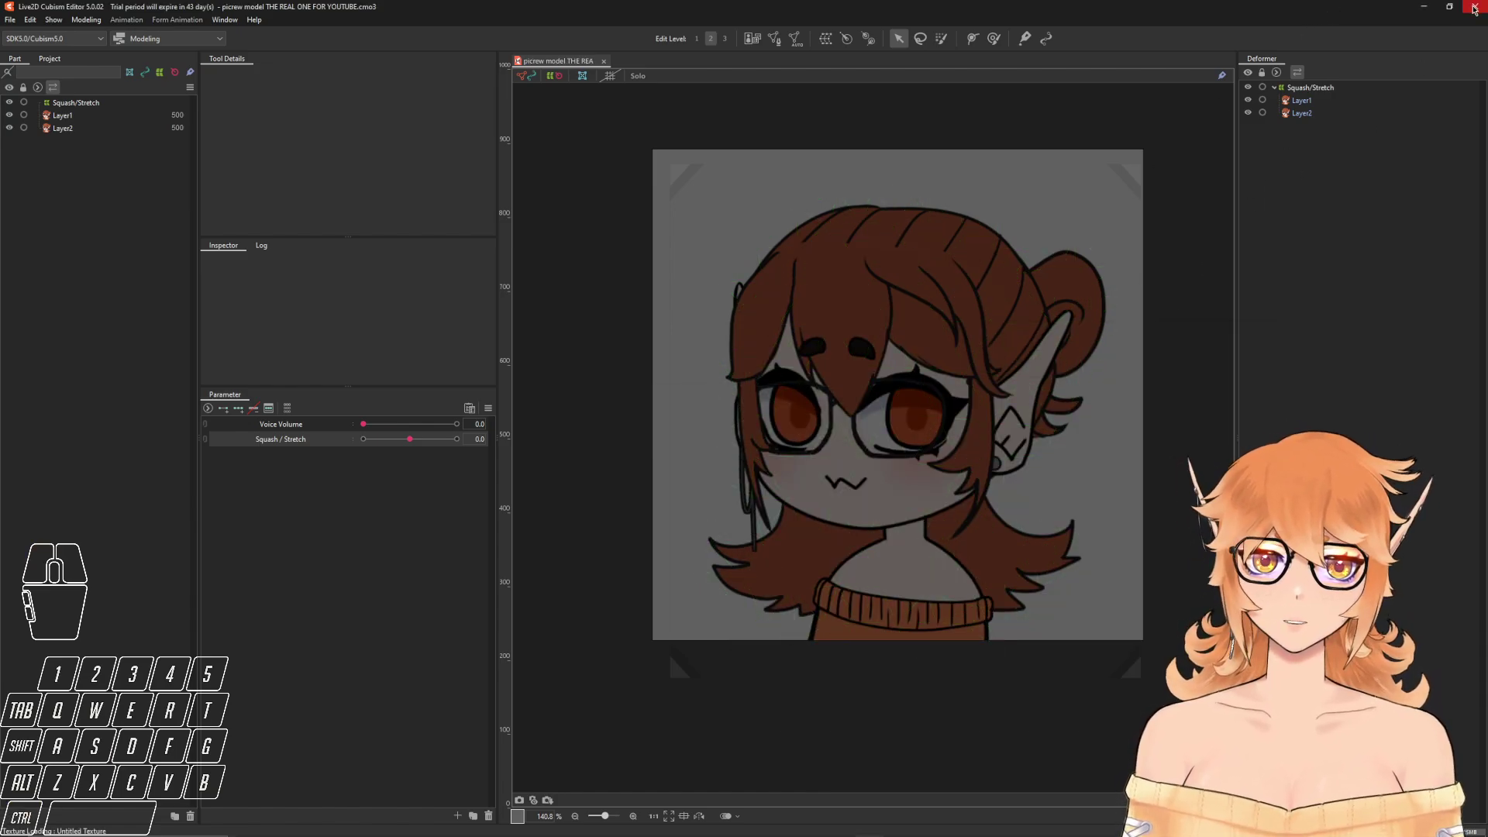
click(1474, 8)
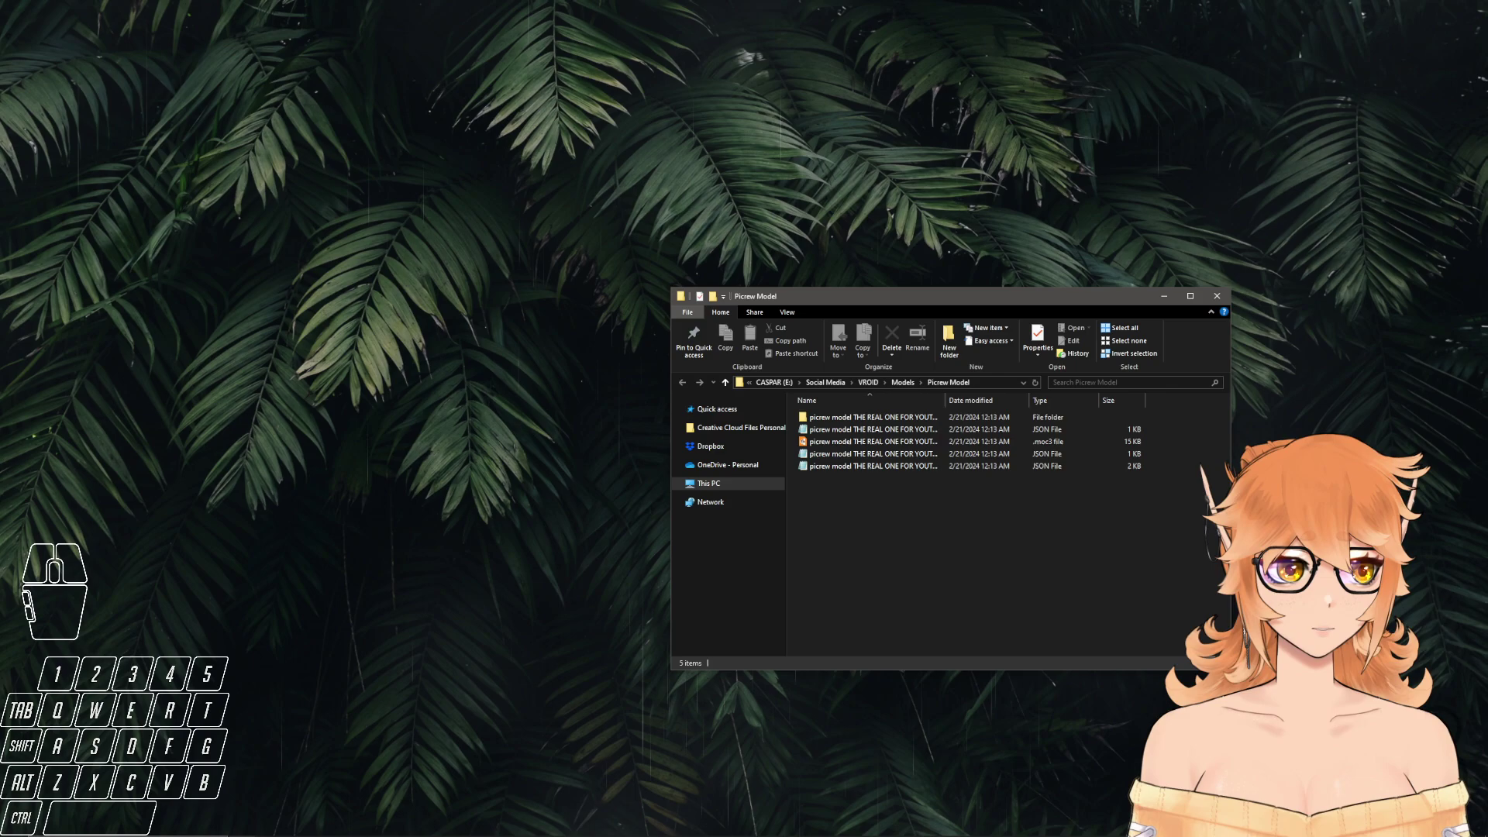
- Go up to the Models folder and arrange its window beside VTube Studio's Live2DModels folder window
drag(979, 290, 978, 257)
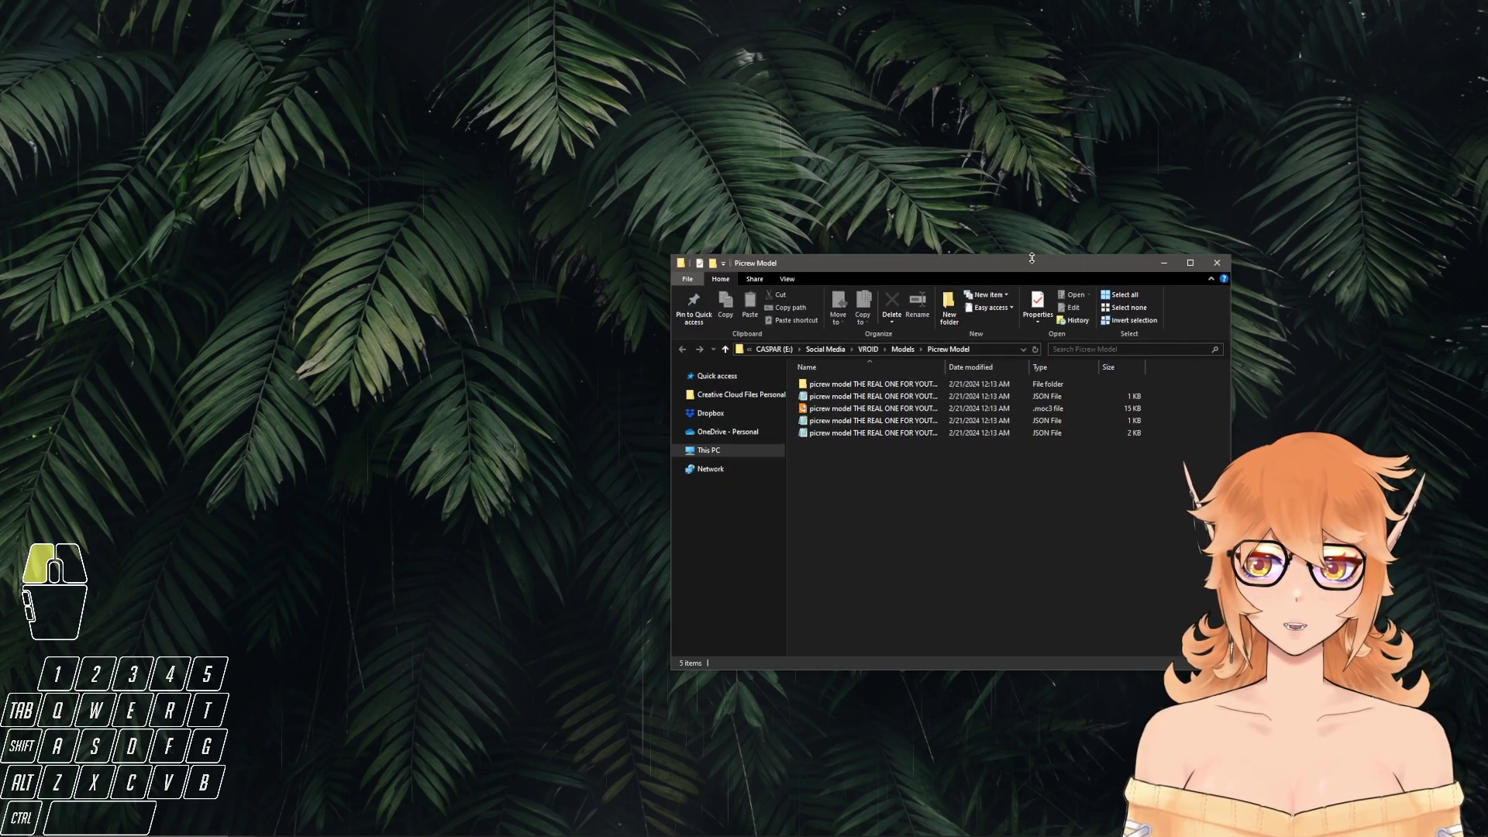
click(907, 353)
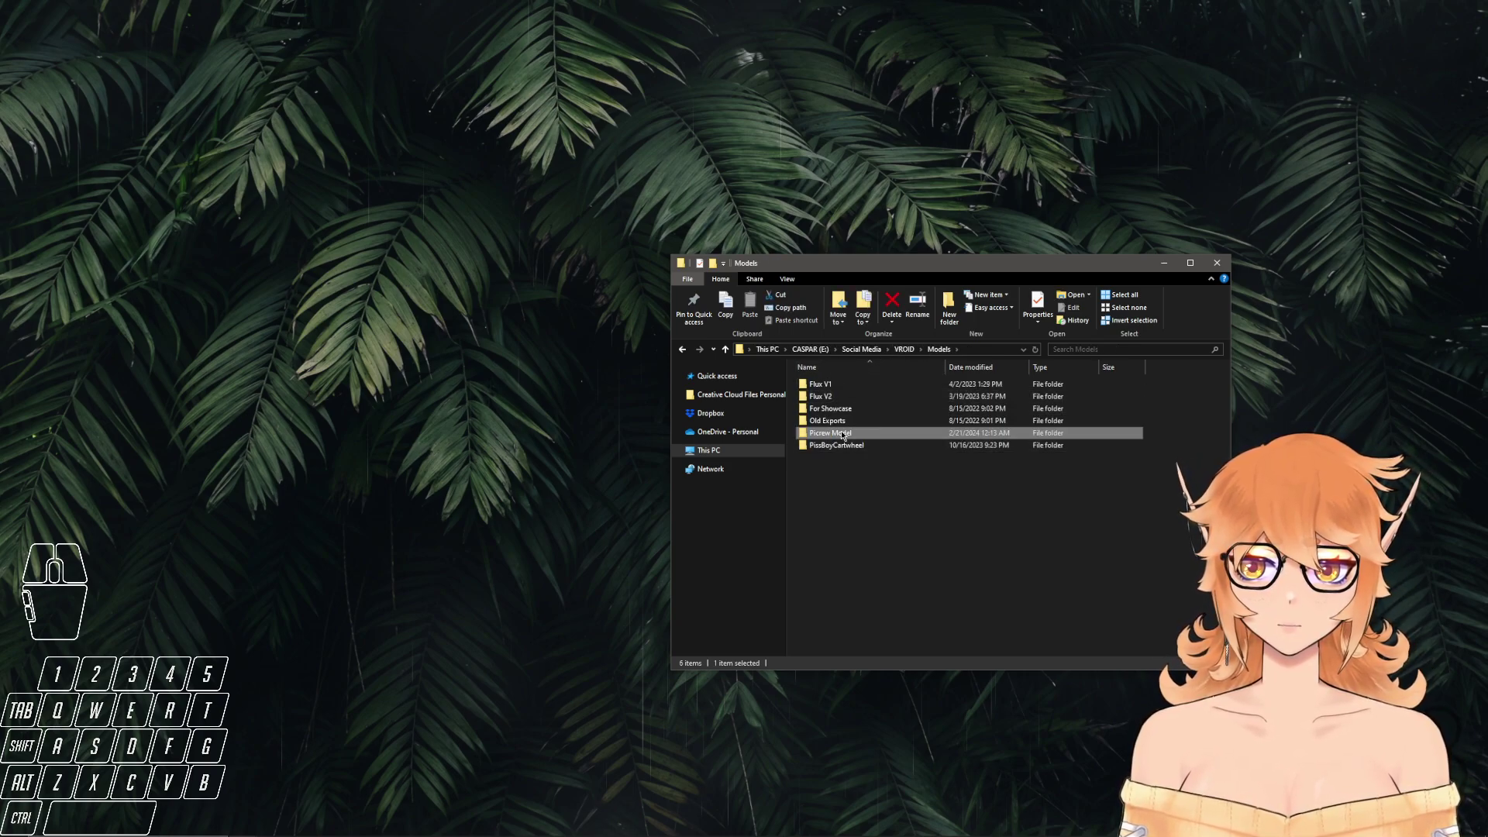
drag(843, 435, 486, 269)
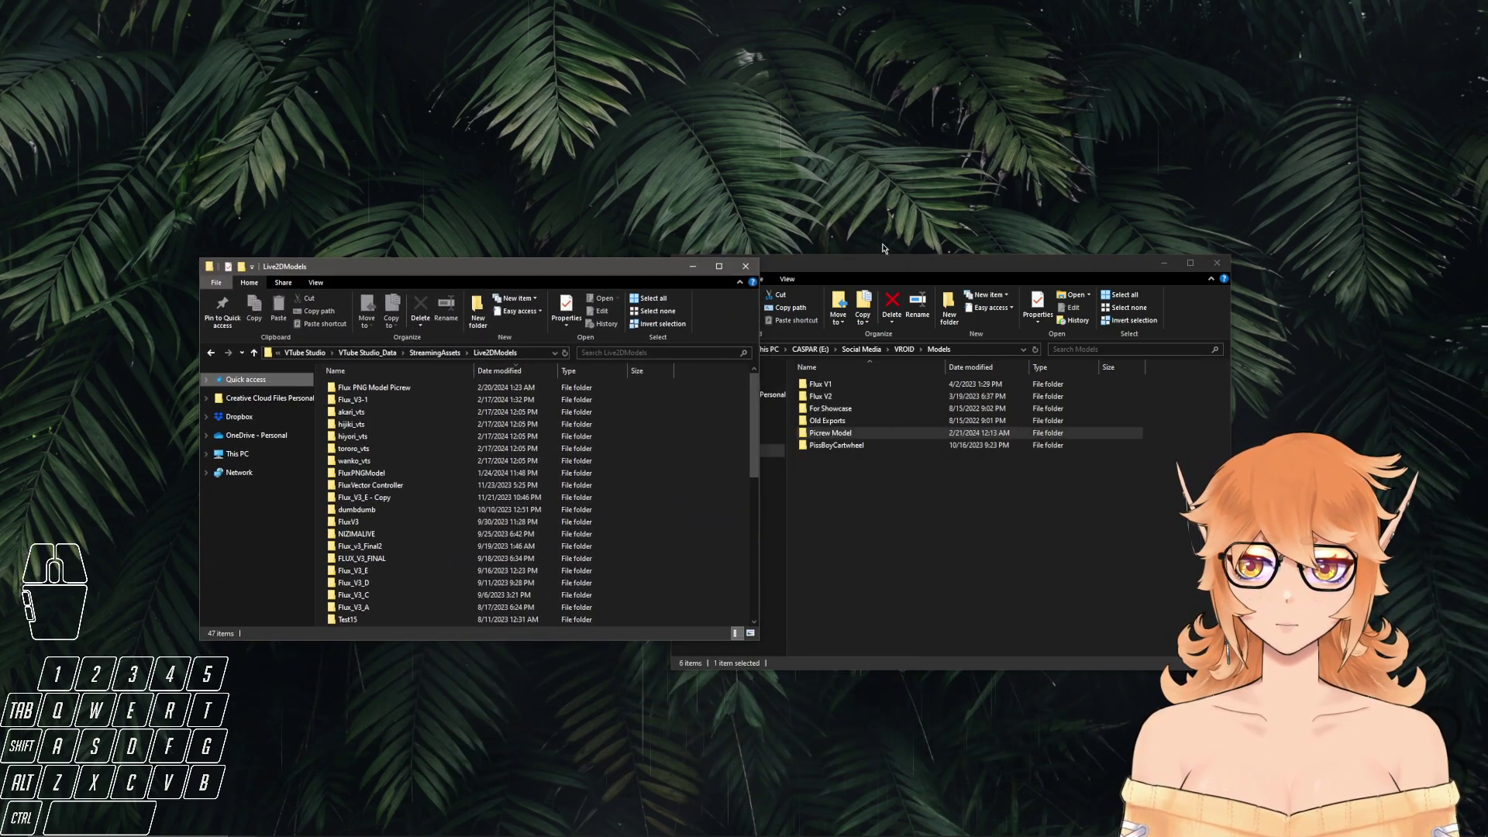
drag(883, 264, 1085, 272)
drag(651, 266, 724, 259)
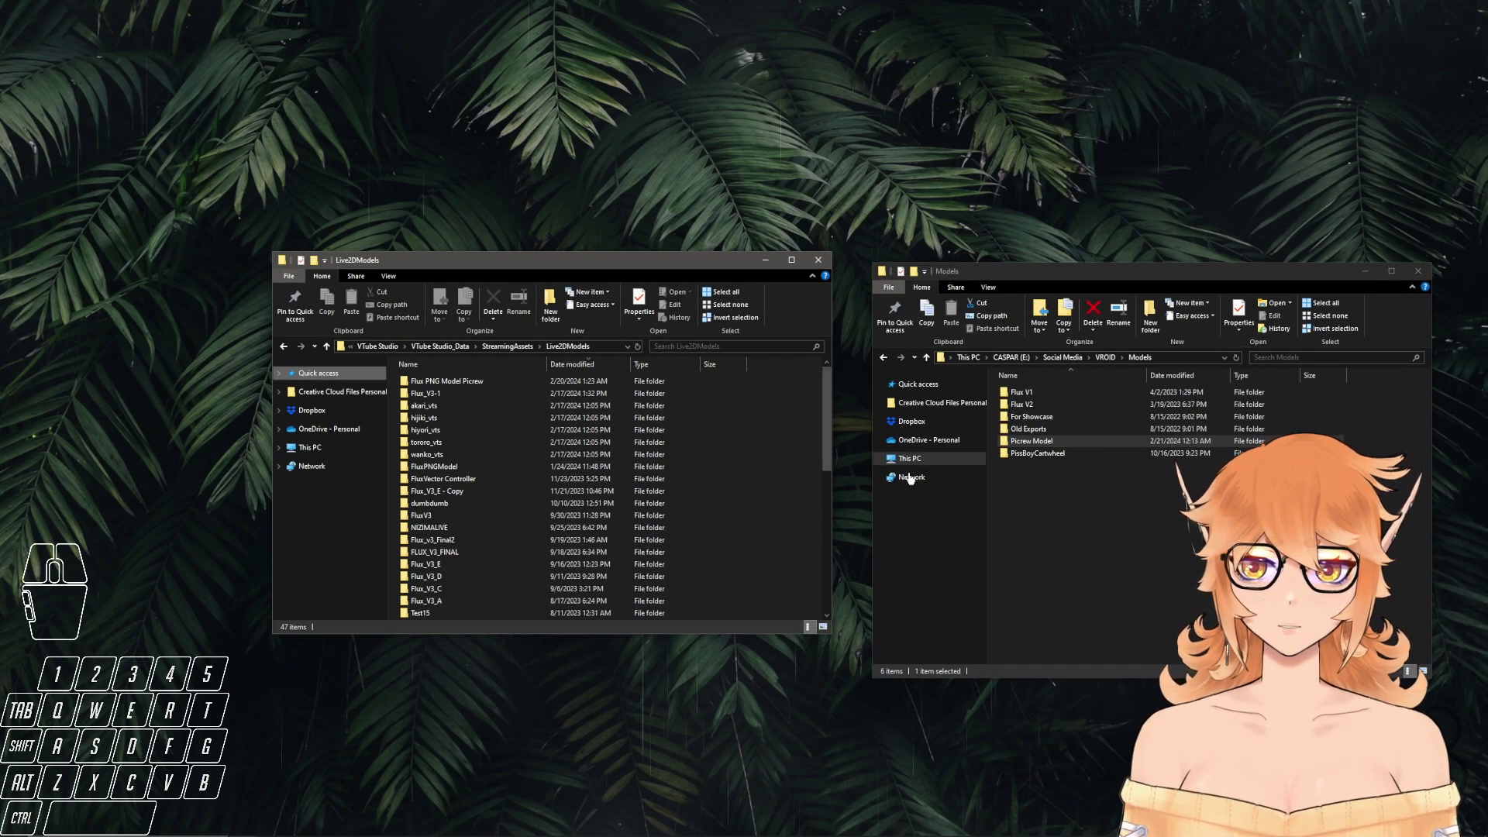
drag(831, 365, 1309, 365)
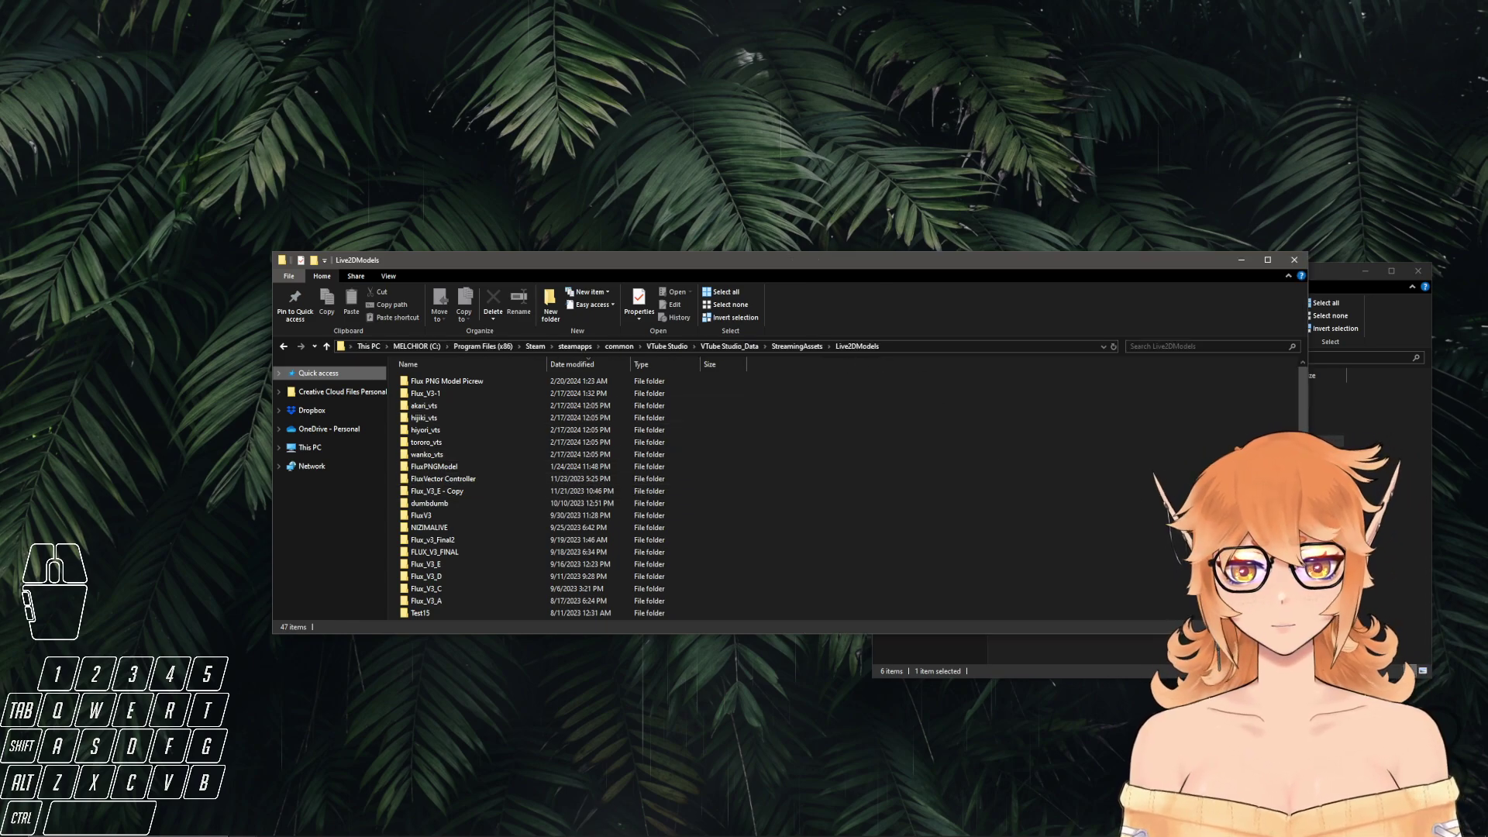
drag(1308, 633, 856, 665)
- Copy the Picrew Model folder into VTube Studio's Live2DModels folder, then close both folder windows
drag(1031, 441, 761, 502)
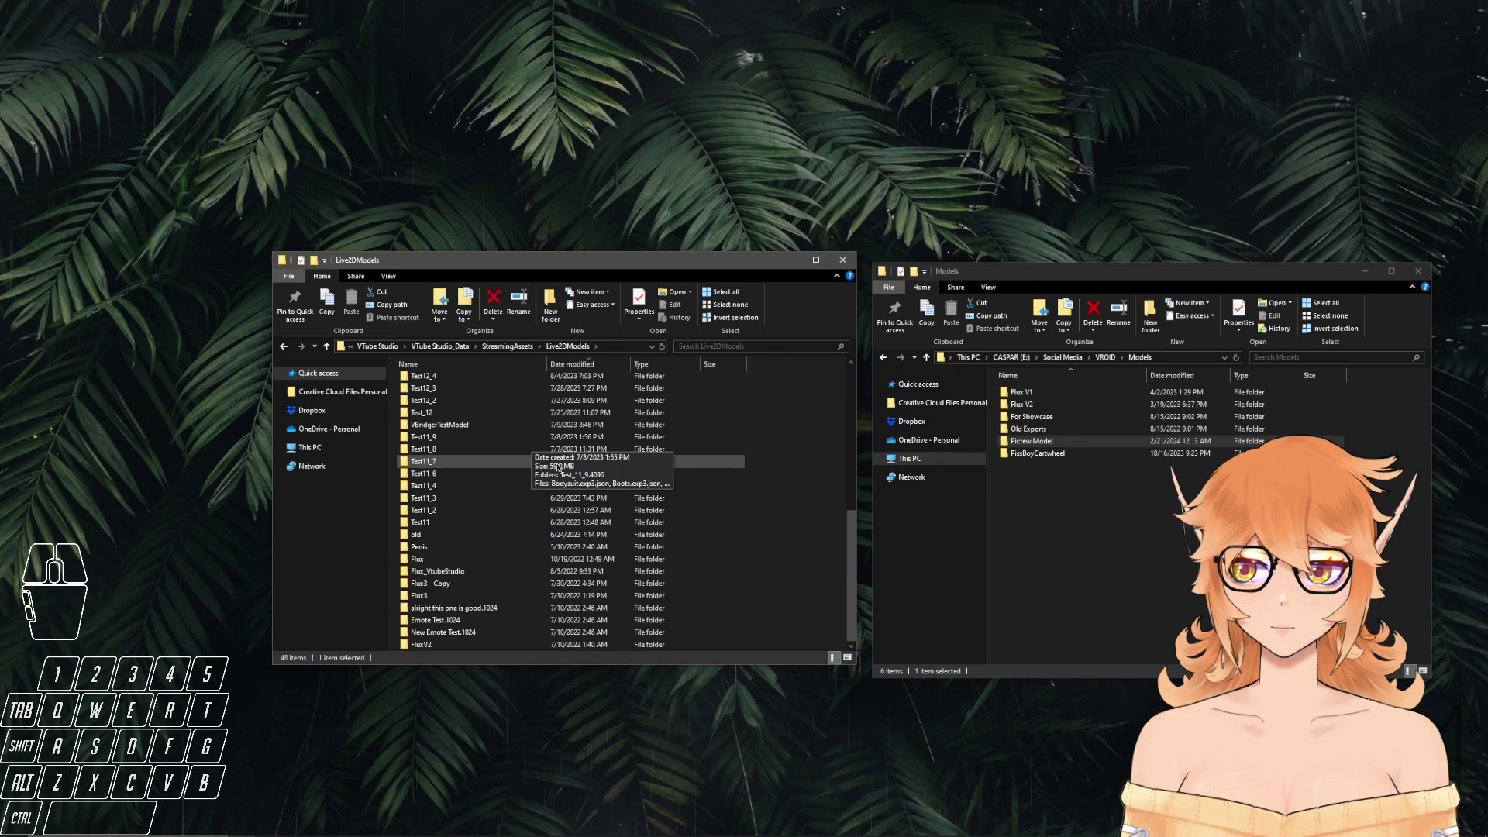
scroll(558, 468, up, 6)
scroll(557, 469, up, 3)
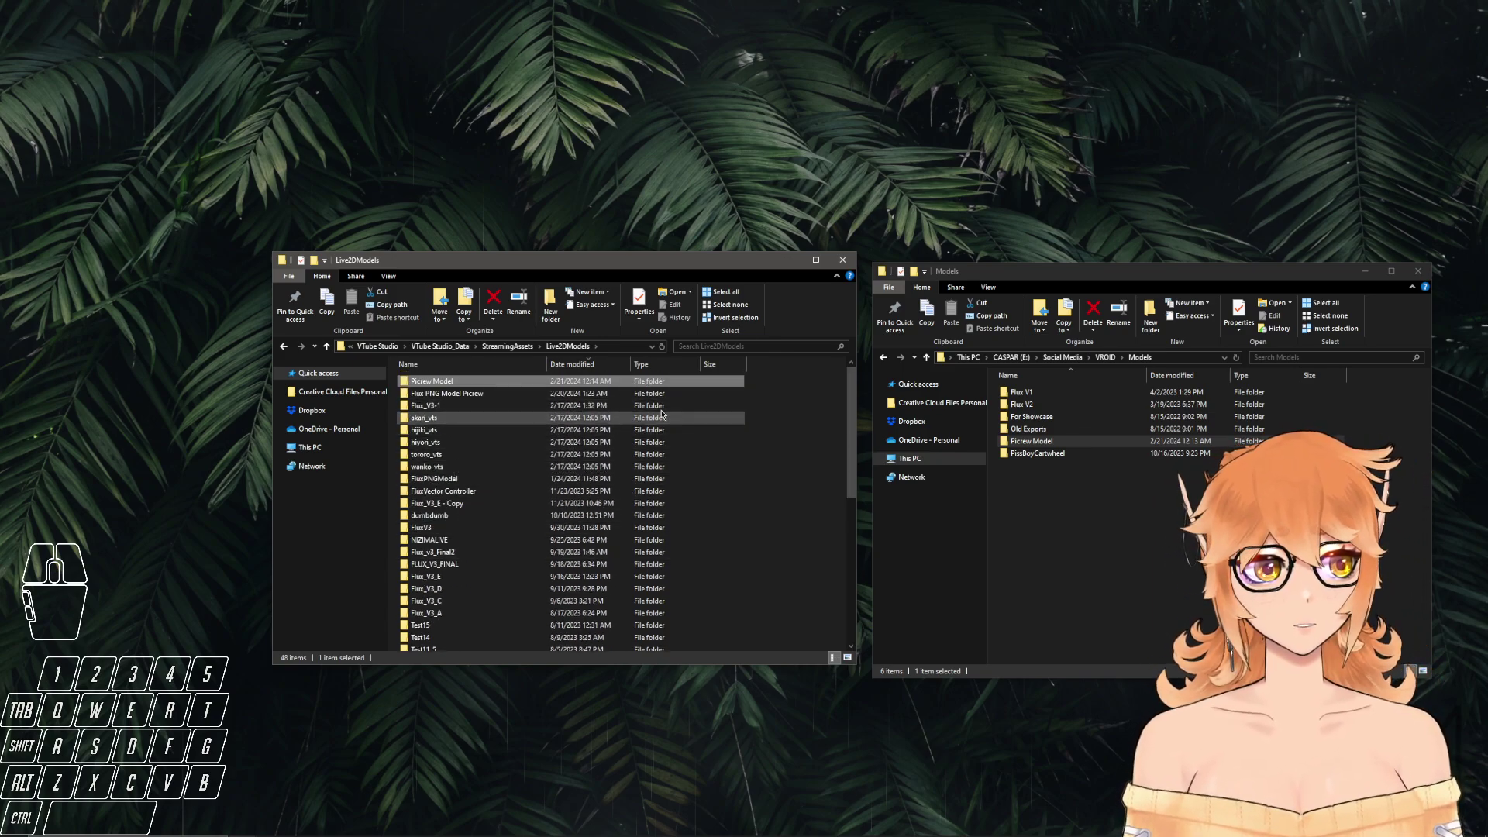
click(841, 261)
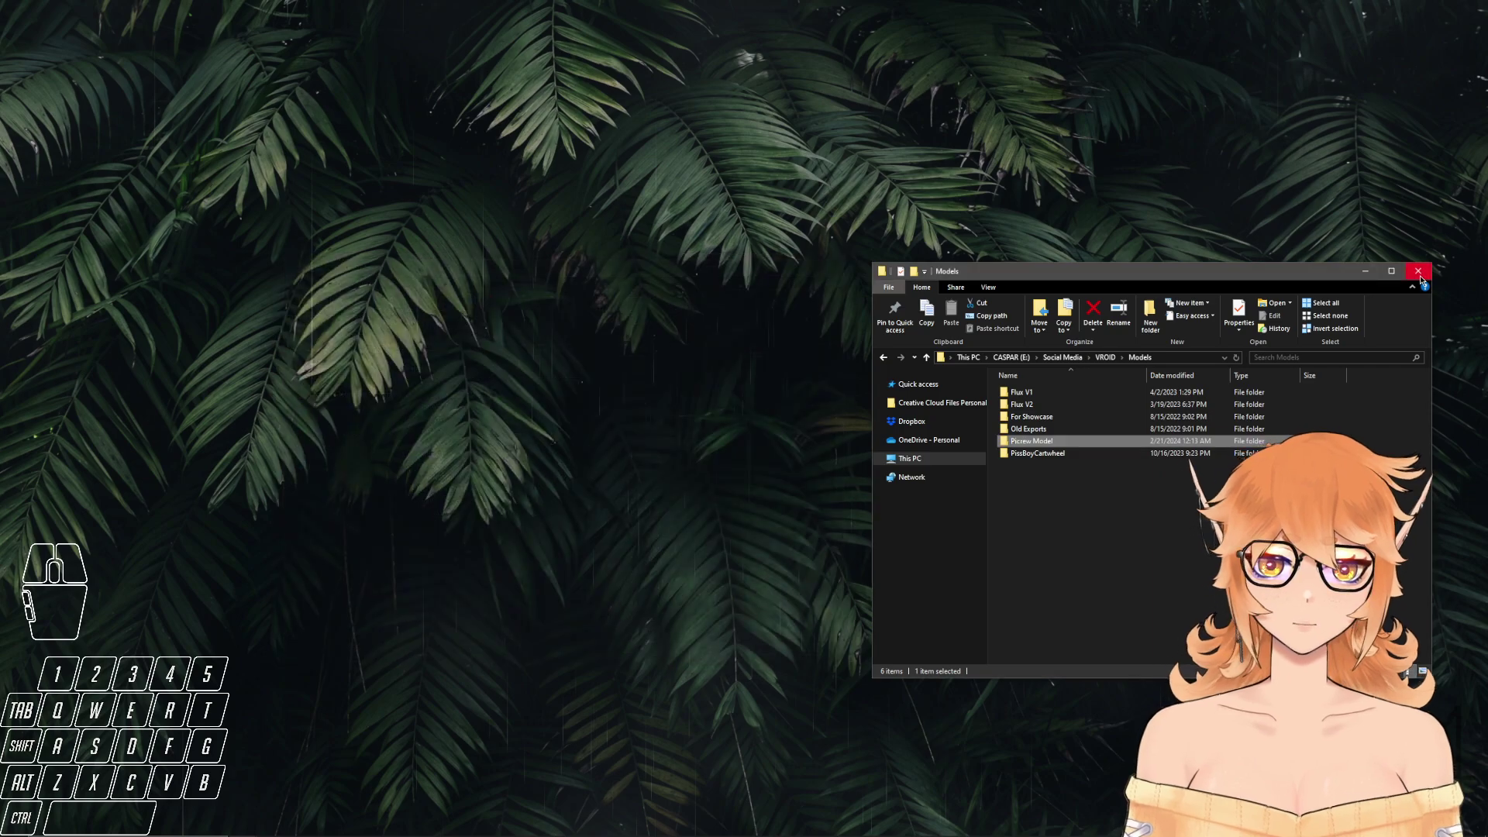
click(1419, 273)
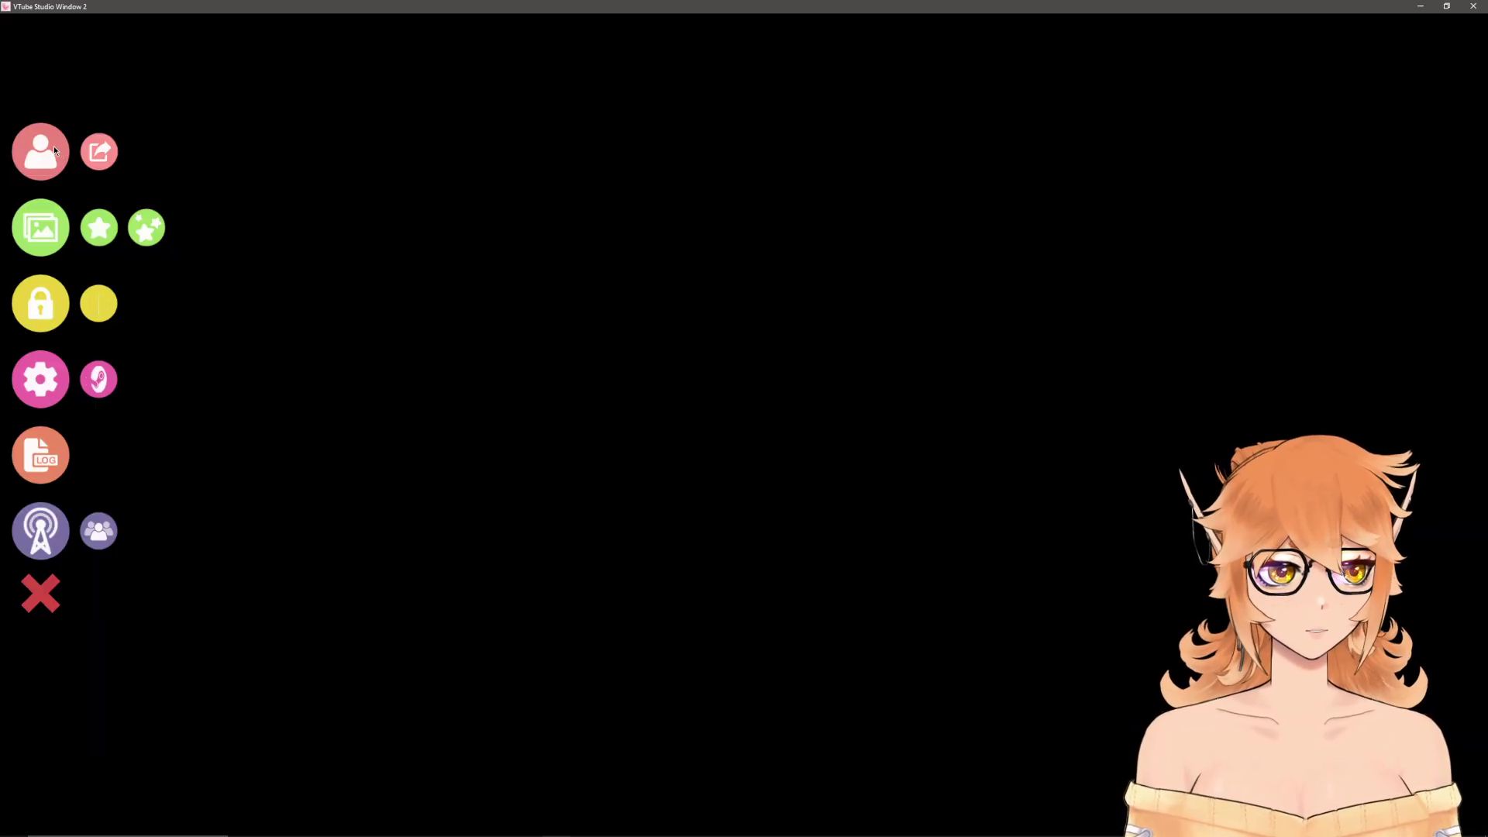
- Switch to VTube Studio, find the picrew model by searching for "youtub", and load it without running Auto-Setup
click(46, 149)
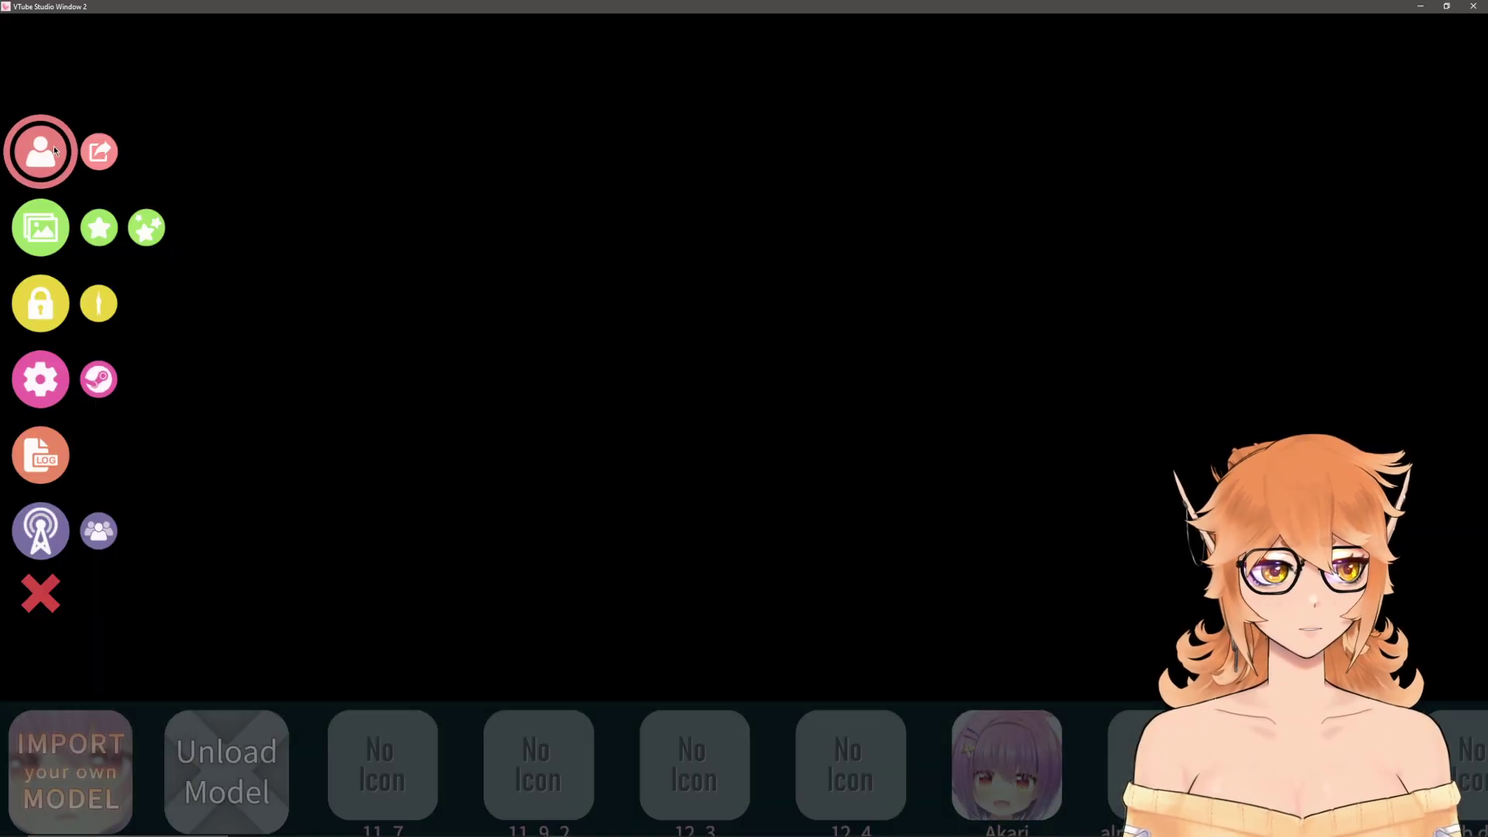
text(youtub)
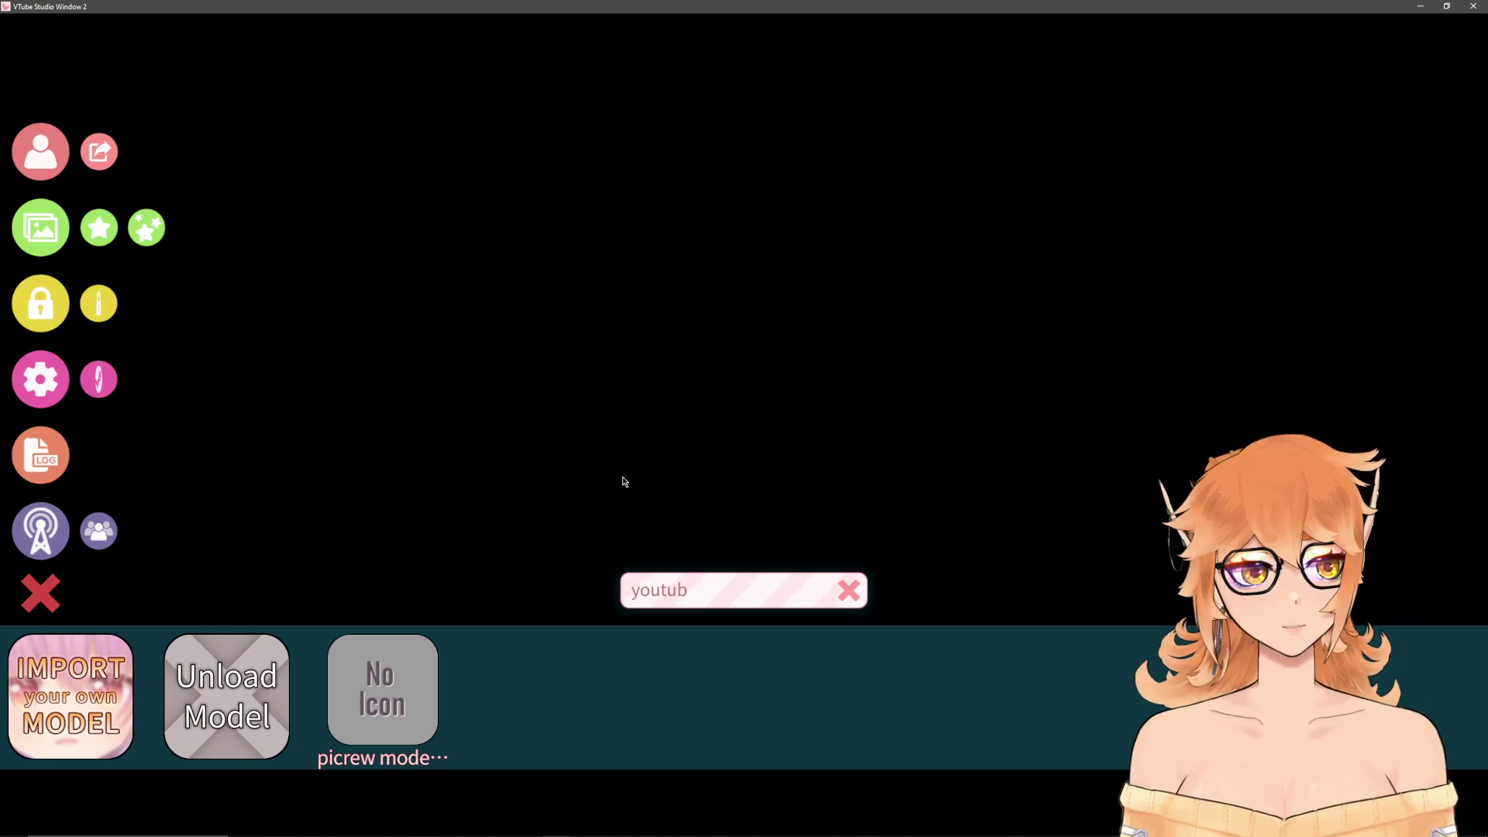
click(398, 699)
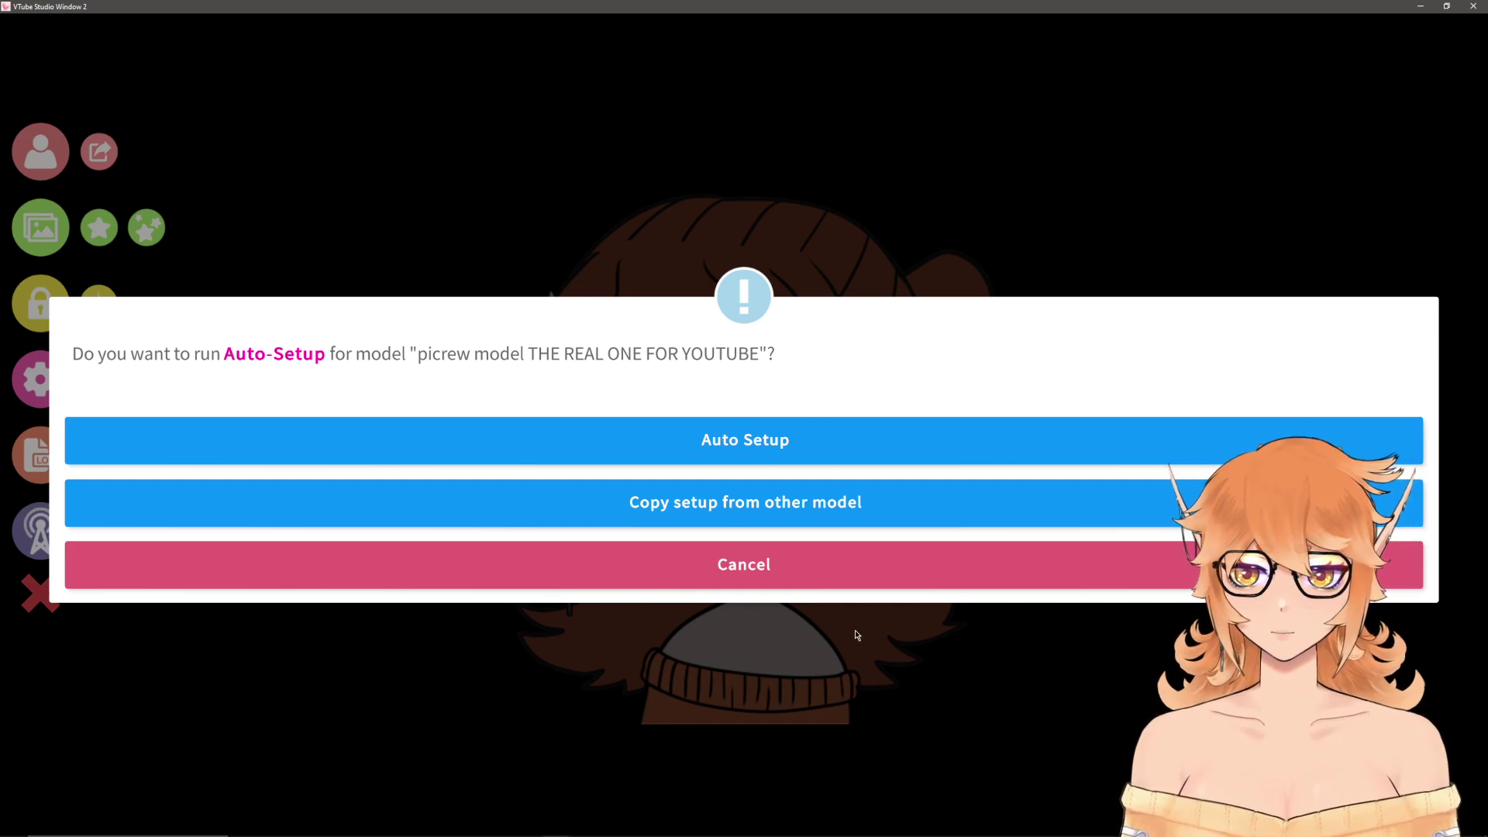
click(746, 572)
- Reposition the loaded picrew model in the scene and enlarge it
drag(746, 572, 542, 426)
scroll(671, 422, down, 3)
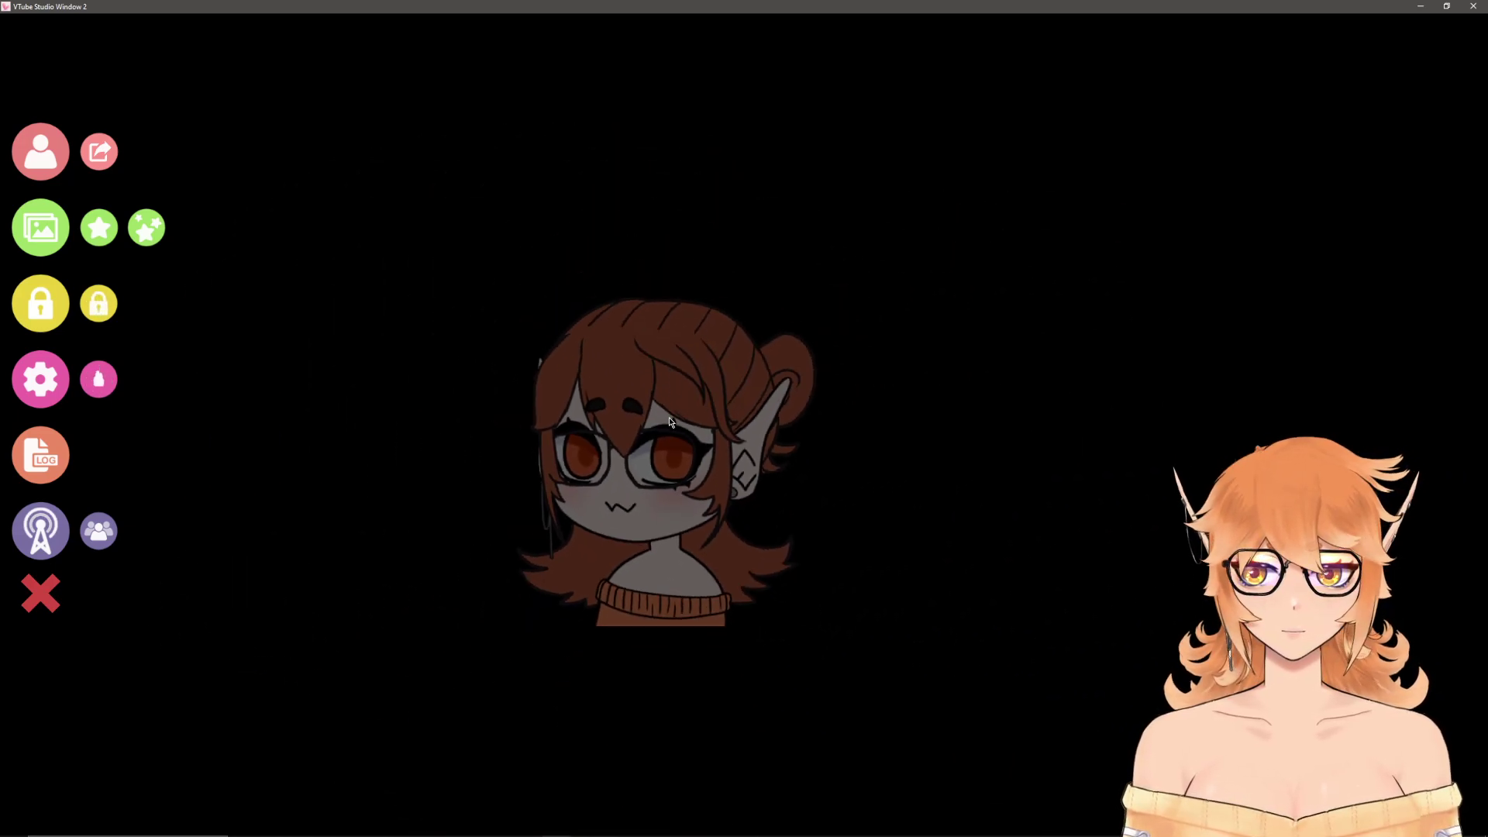
scroll(671, 422, up, 3)
scroll(663, 428, down, 1)
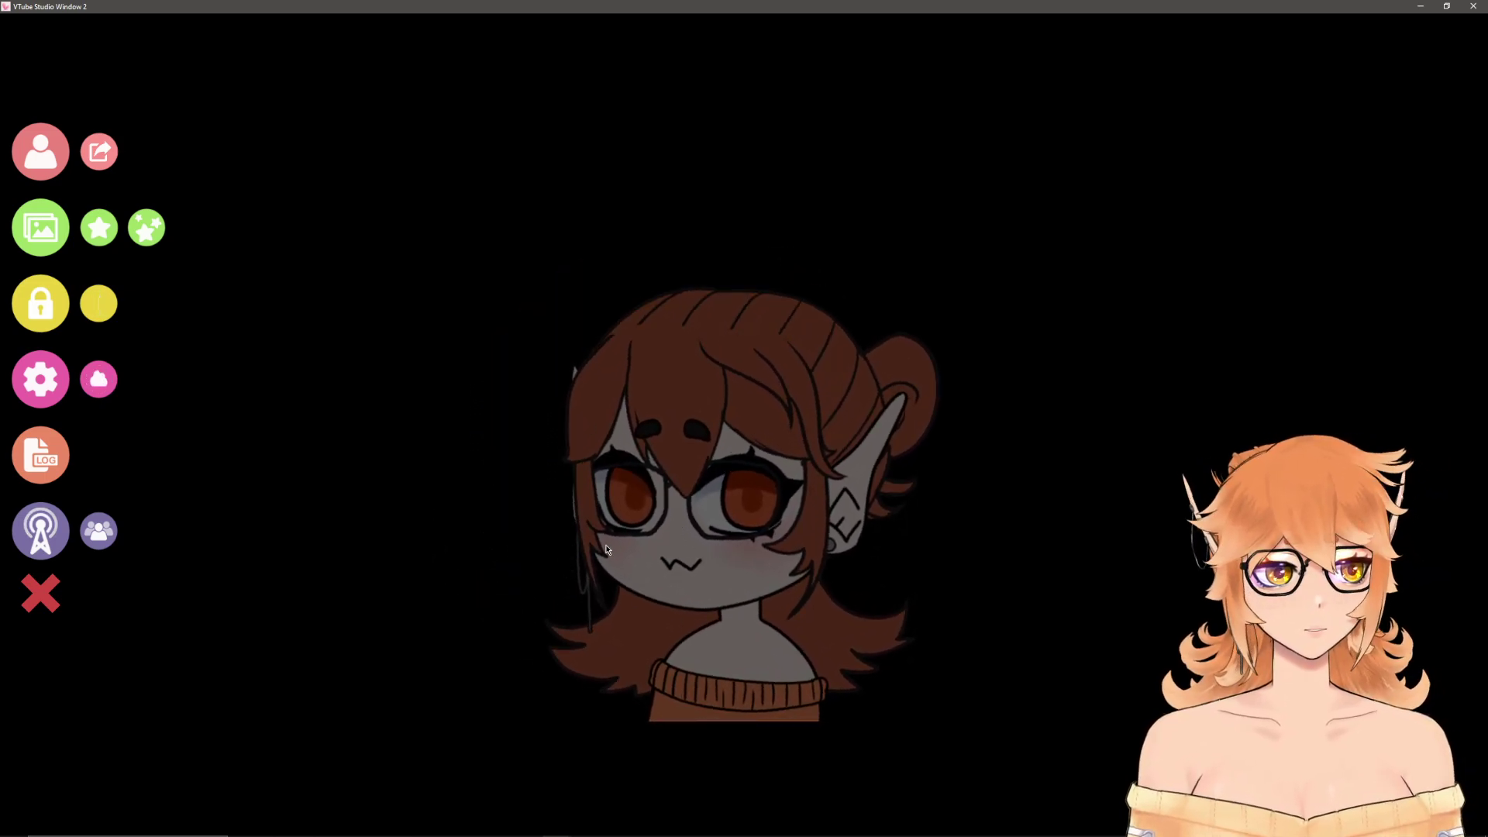
scroll(678, 542, up, 6)
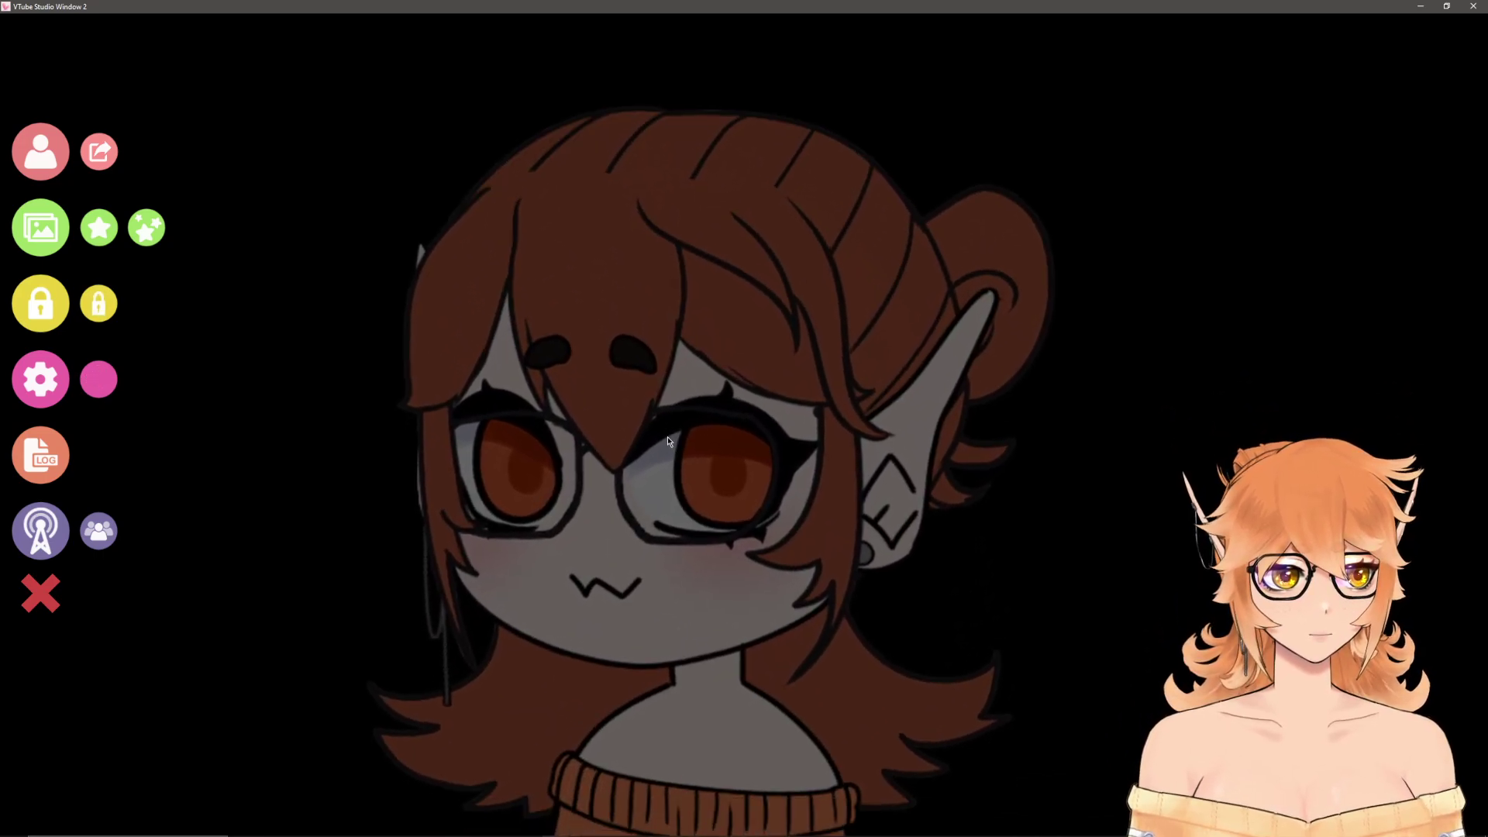
- In the general settings, choose Wave Link MicrophoneFX (Elgato Wave:XLR) as the lipsync microphone and enable microphone use
click(35, 379)
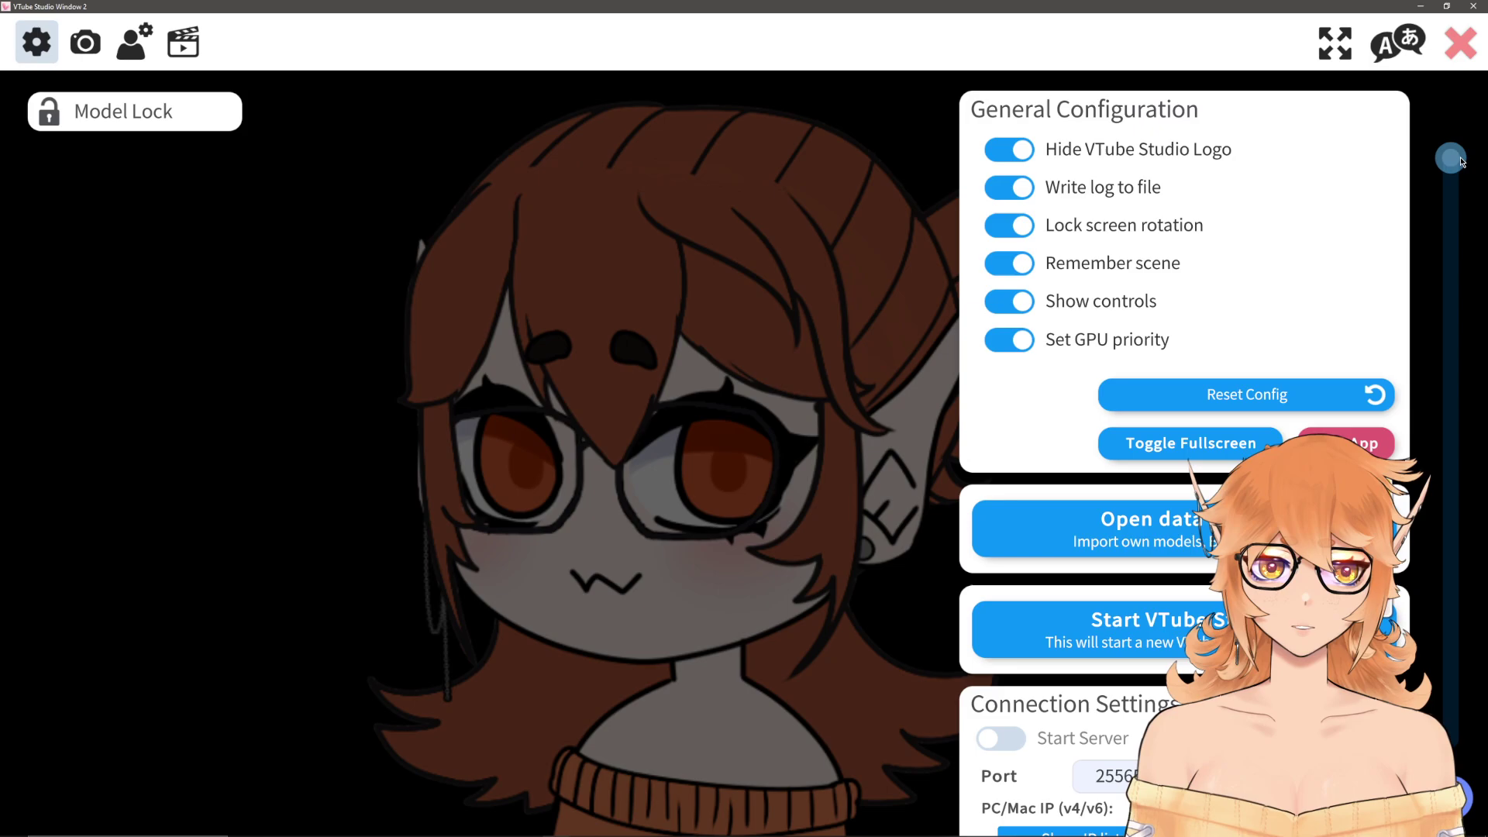
scroll(1470, 218, down, 3)
drag(1470, 218, 1461, 637)
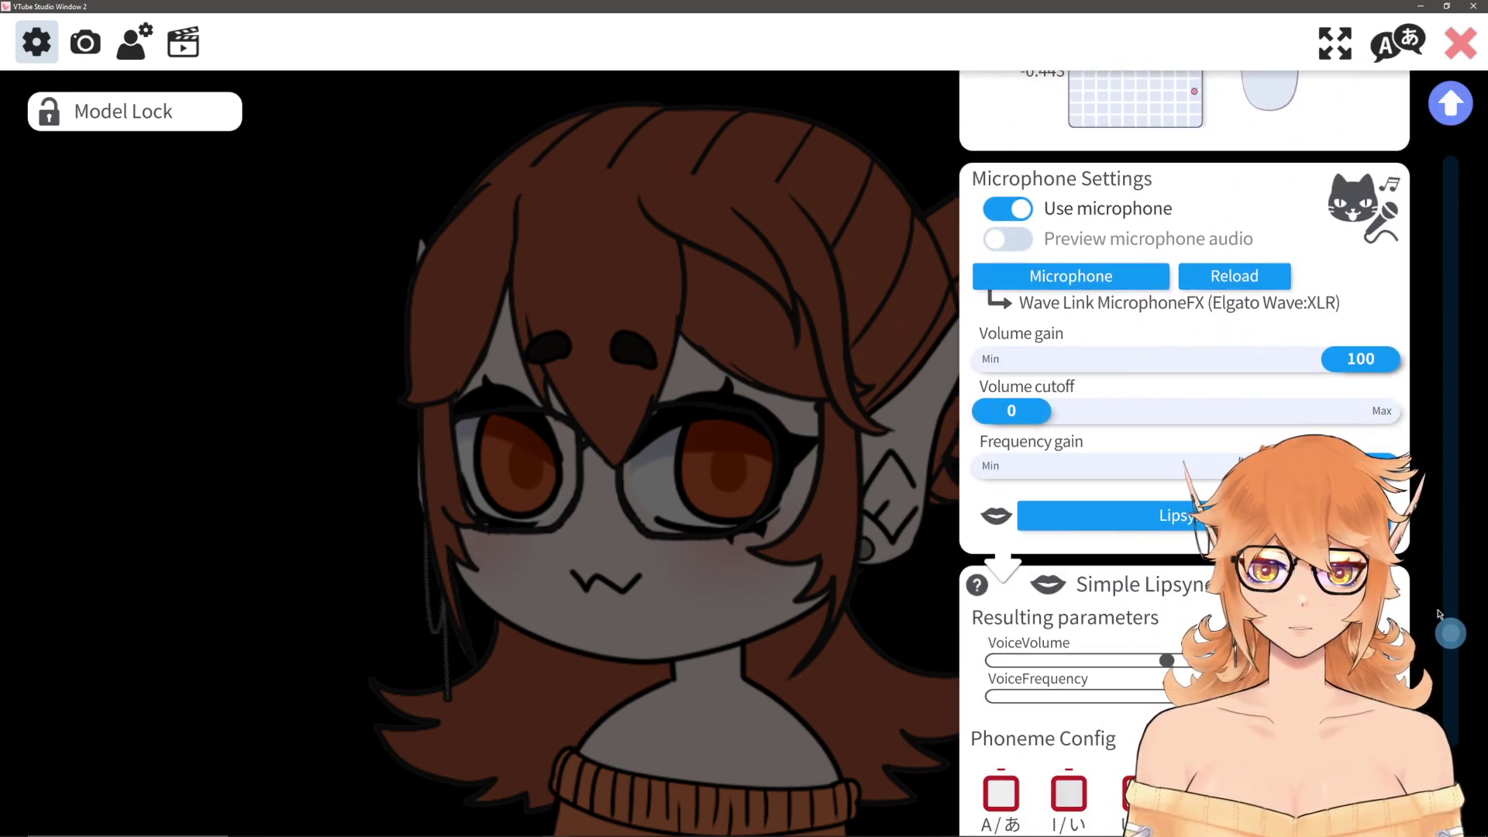
scroll(1082, 639, down, 1)
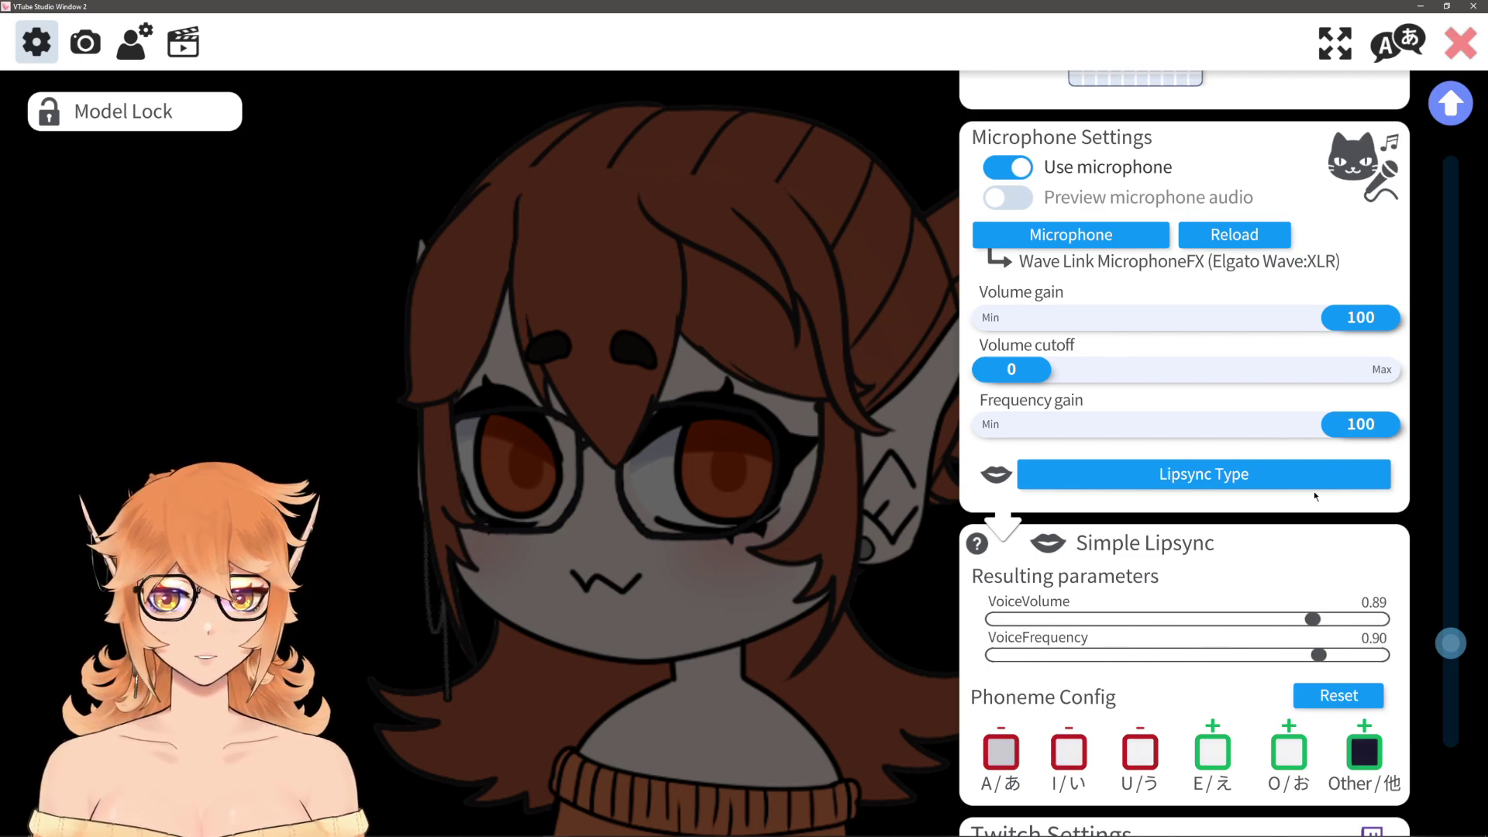
click(1004, 168)
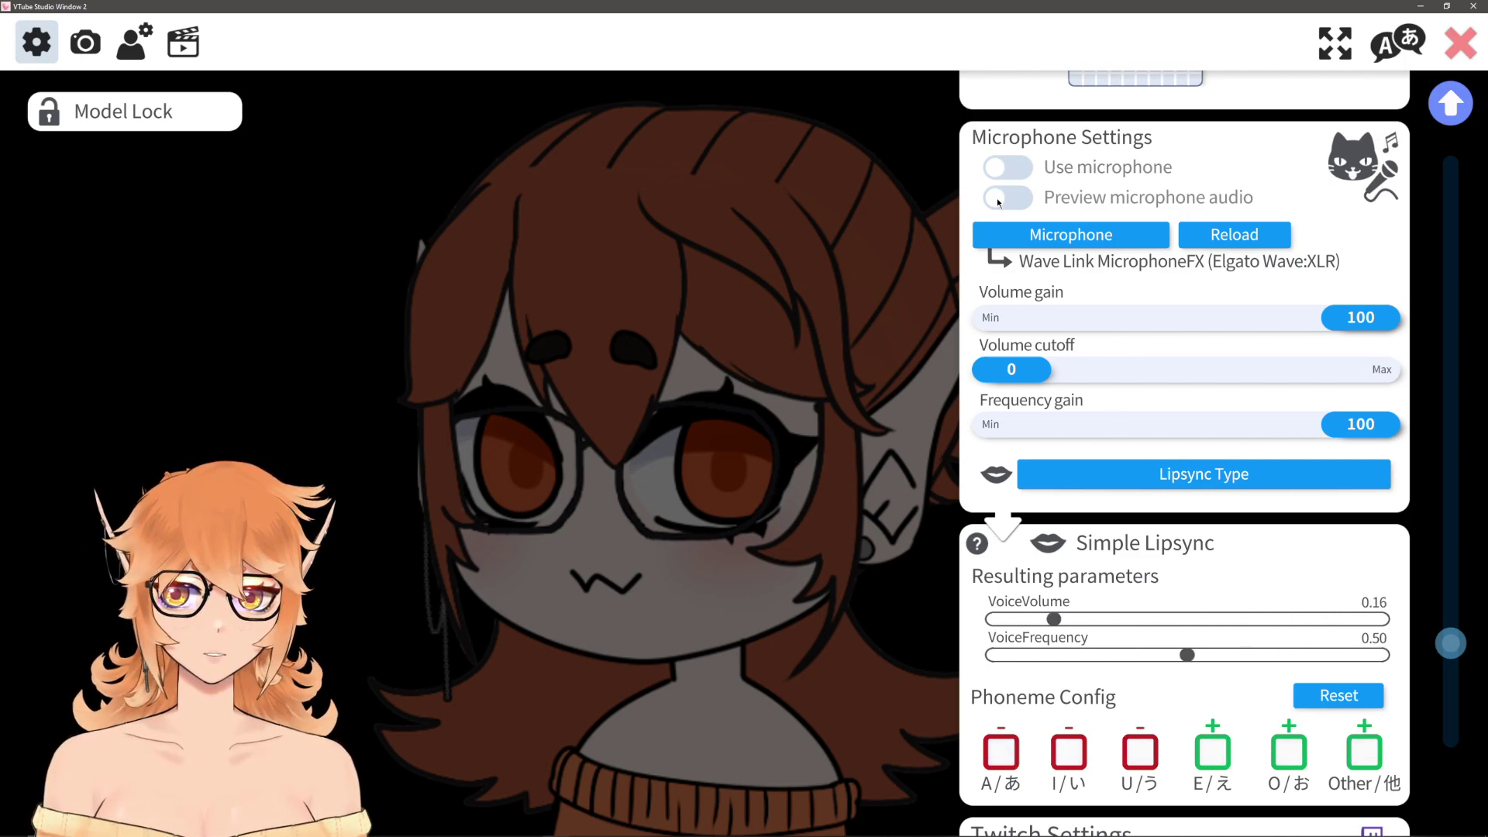
click(1087, 237)
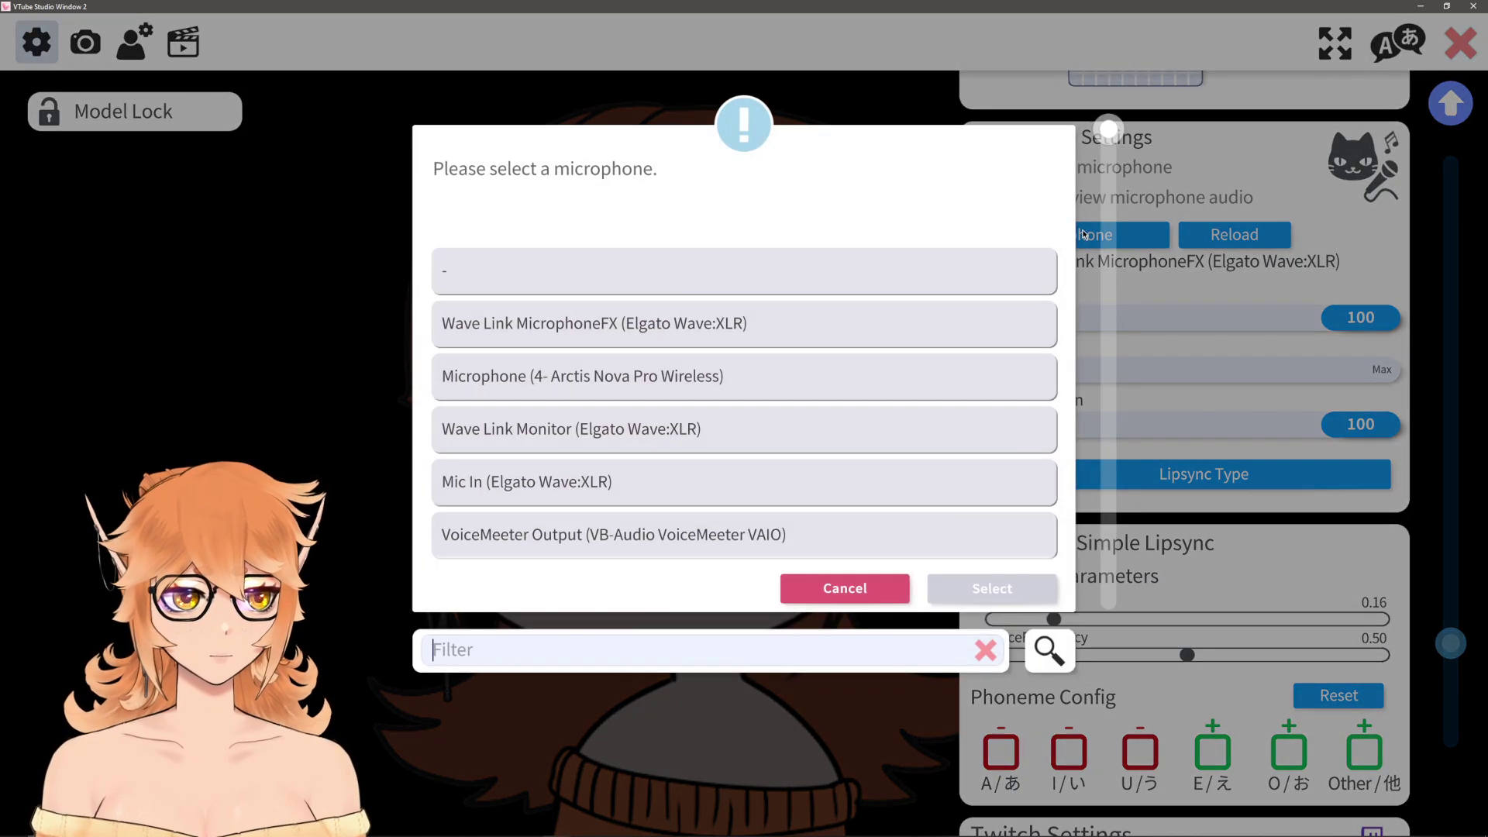
scroll(821, 357, down, 2)
scroll(773, 383, up, 2)
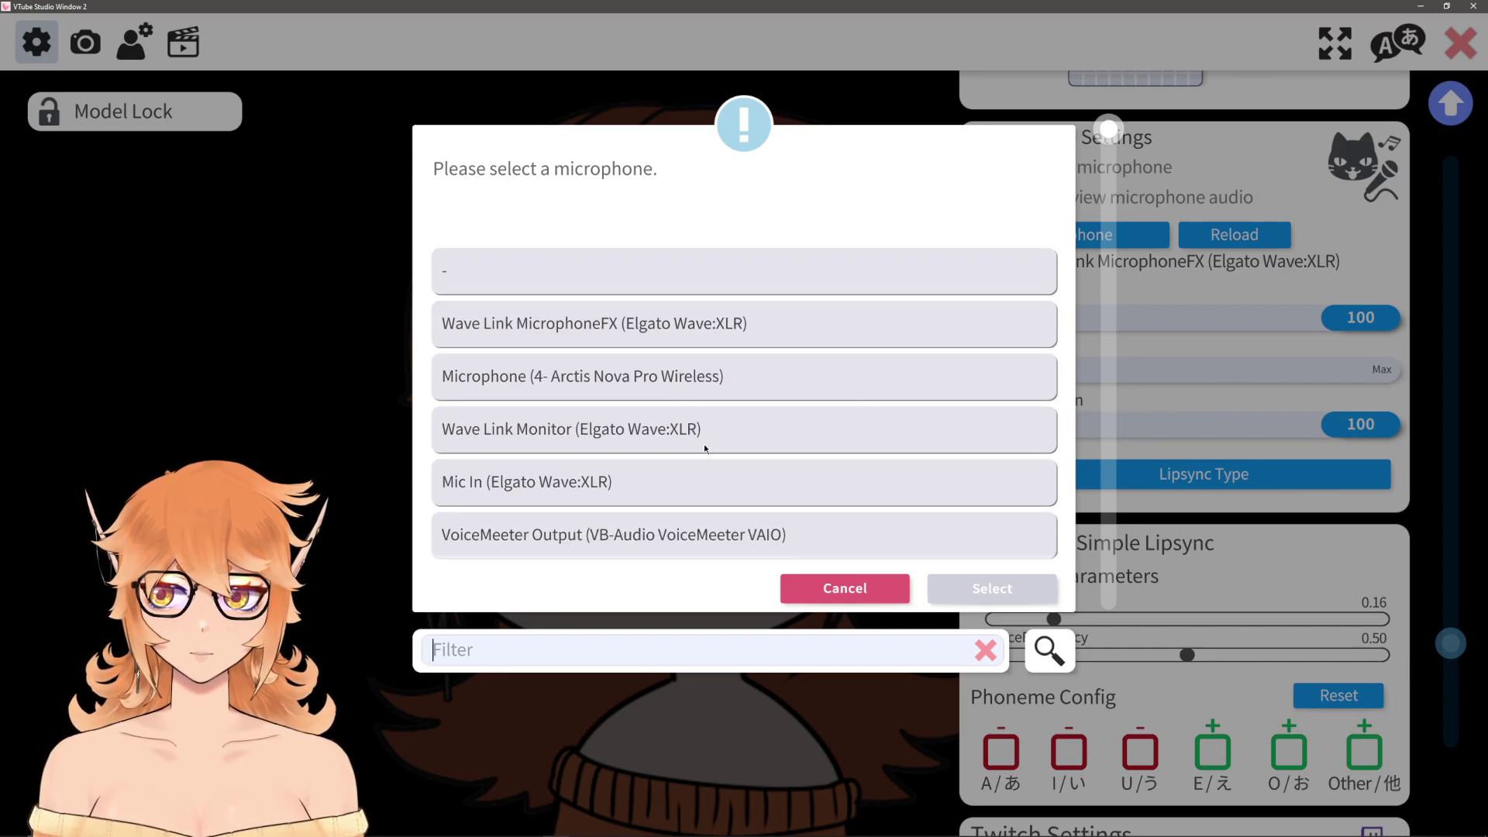
double_click(612, 332)
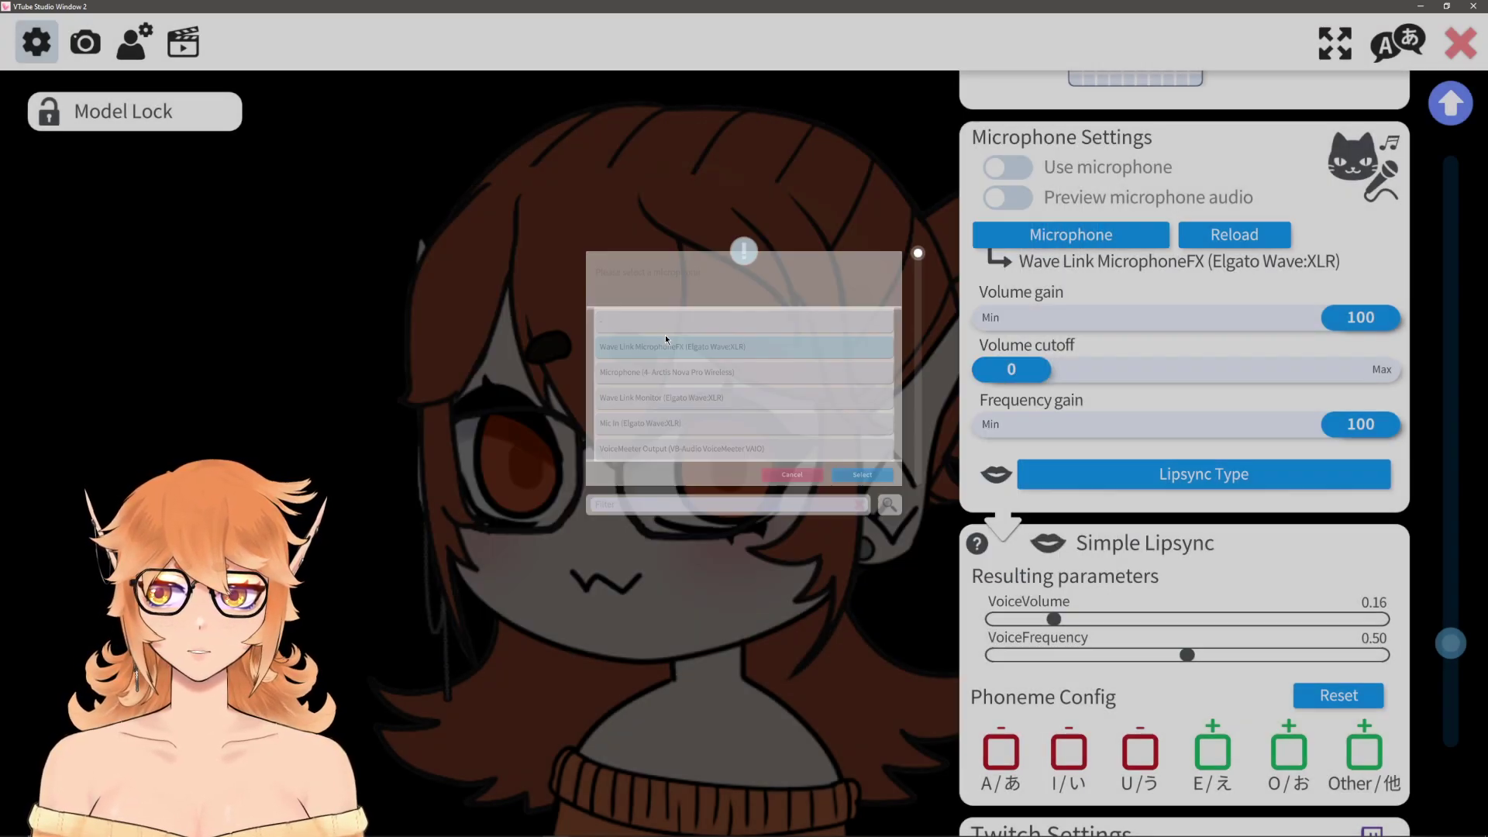
click(1004, 167)
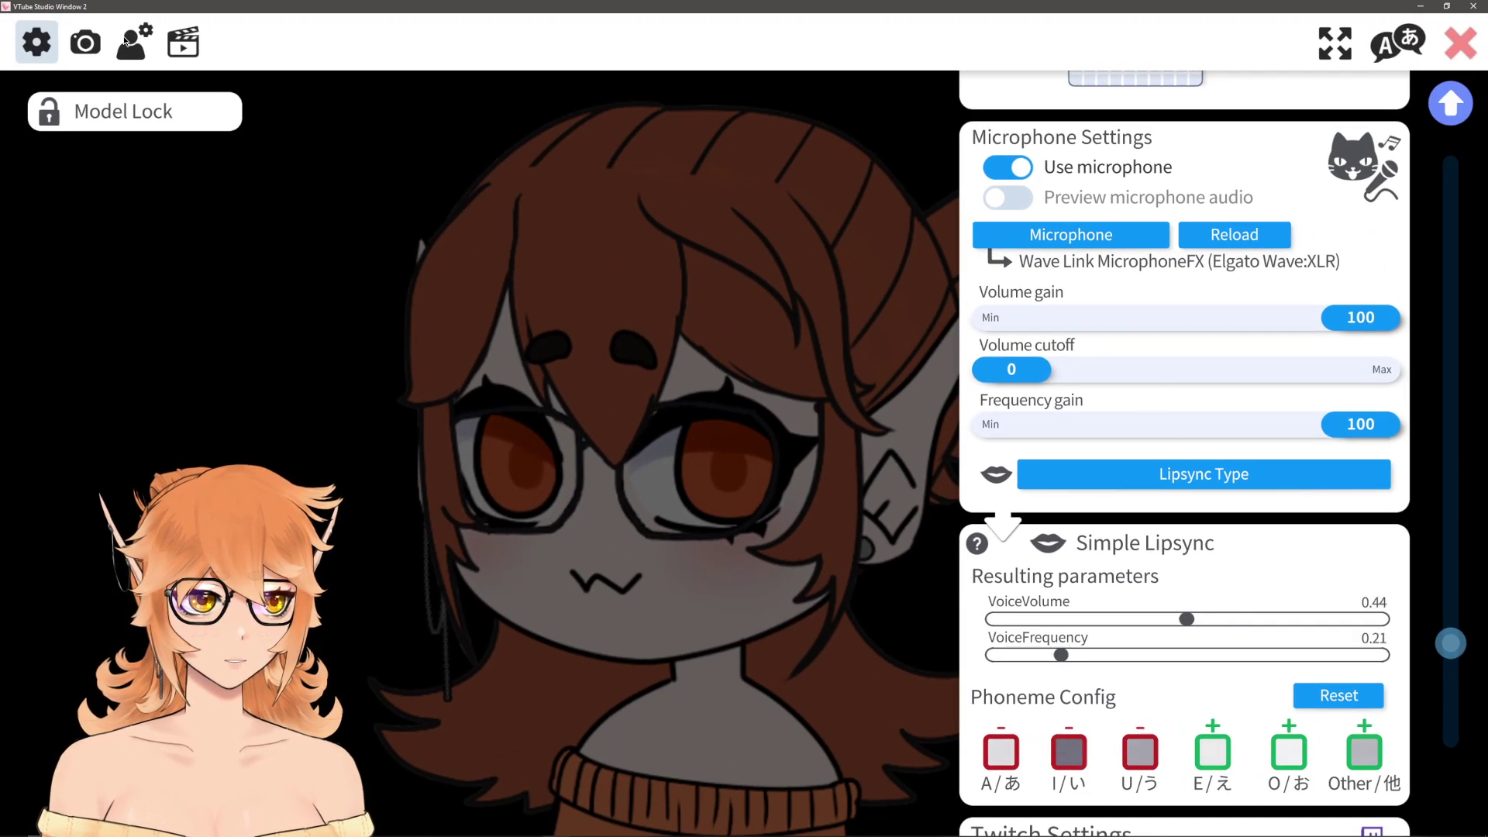
- Add a new parameter mapping at the end of the model's settings and name it "Volume"
click(126, 41)
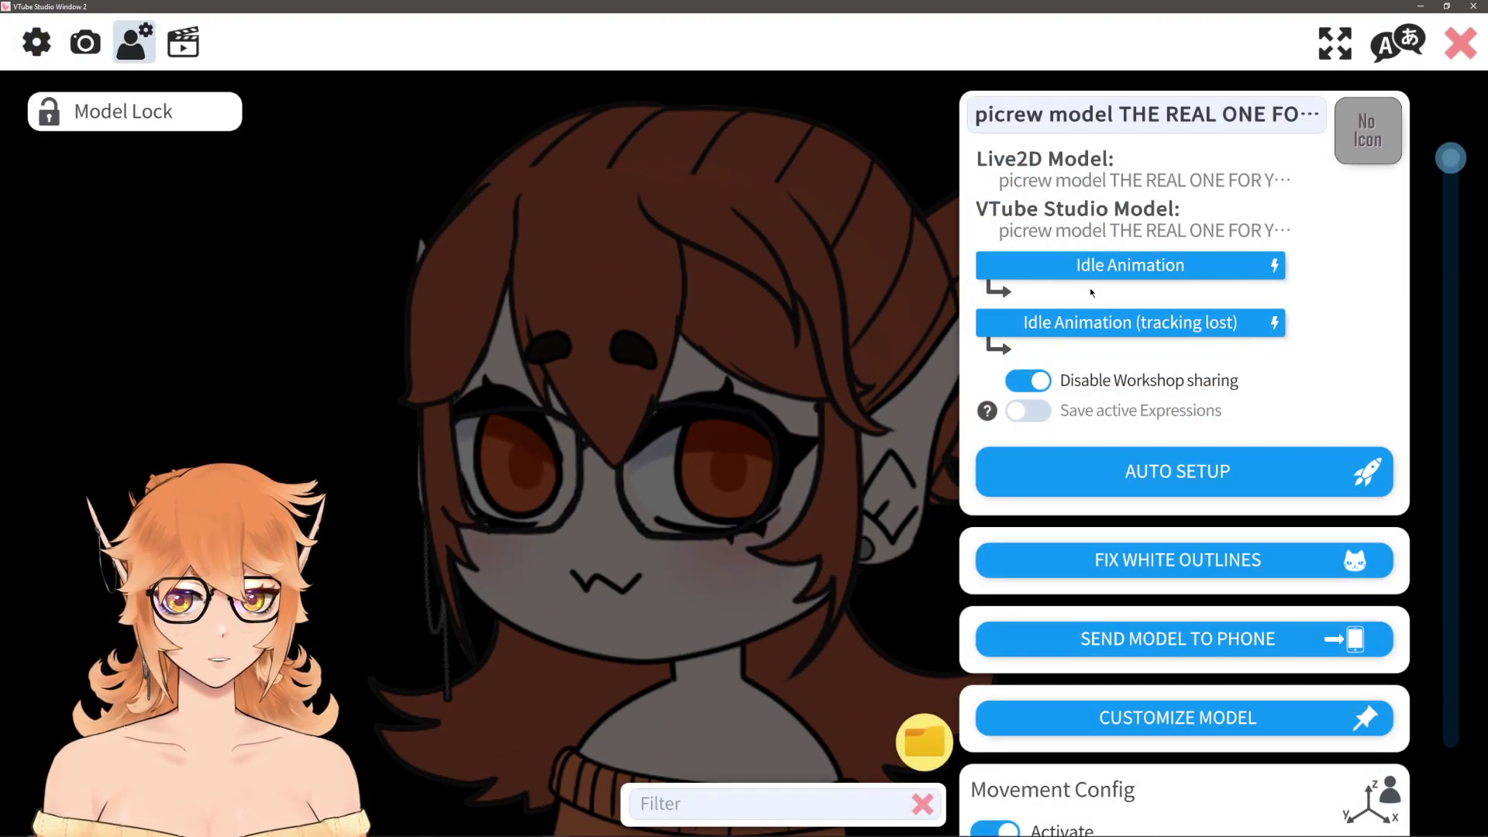
drag(1451, 158, 1444, 798)
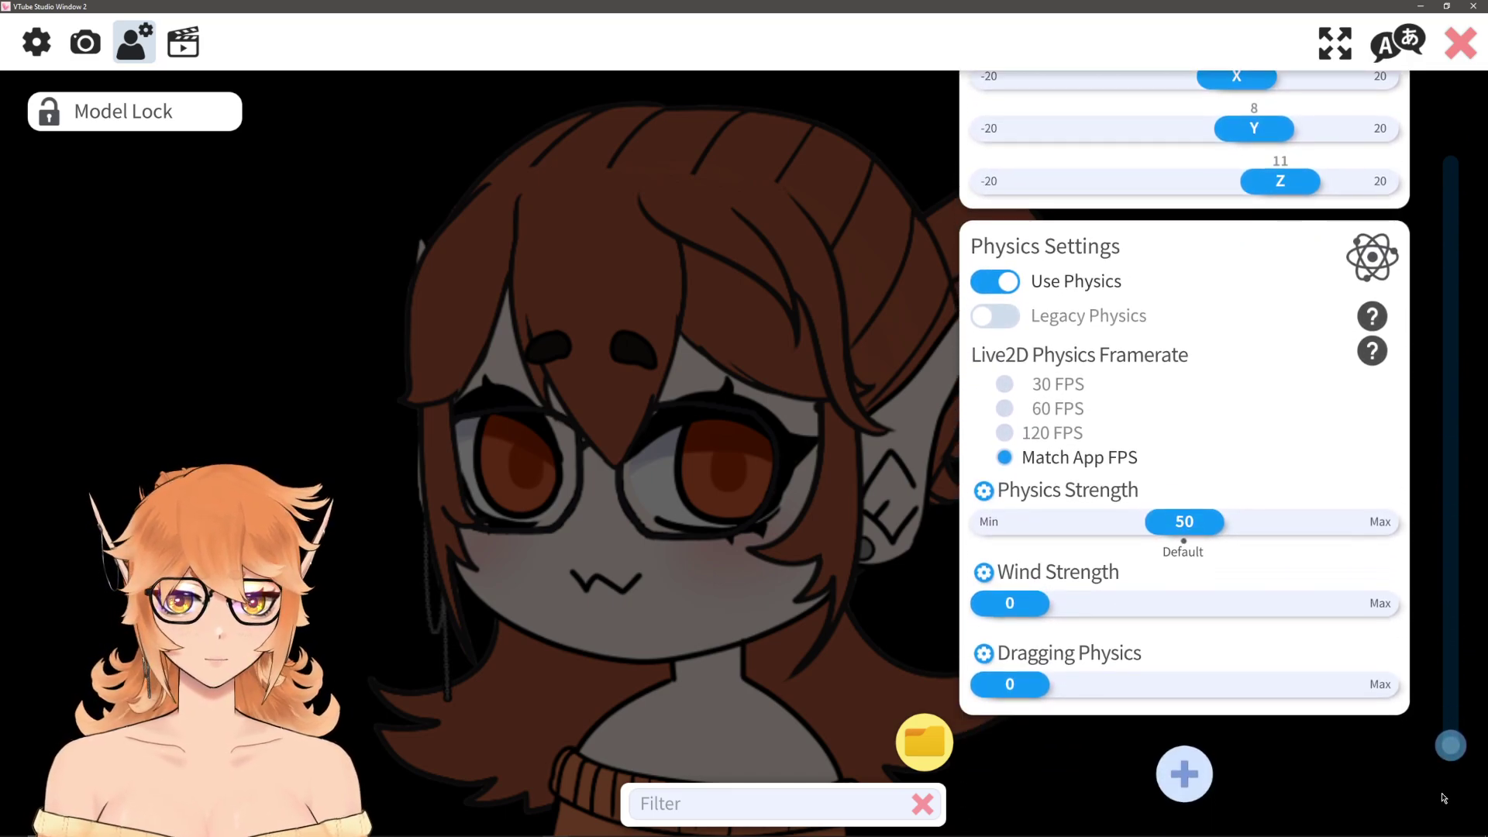
click(1185, 773)
scroll(1163, 504, down, 3)
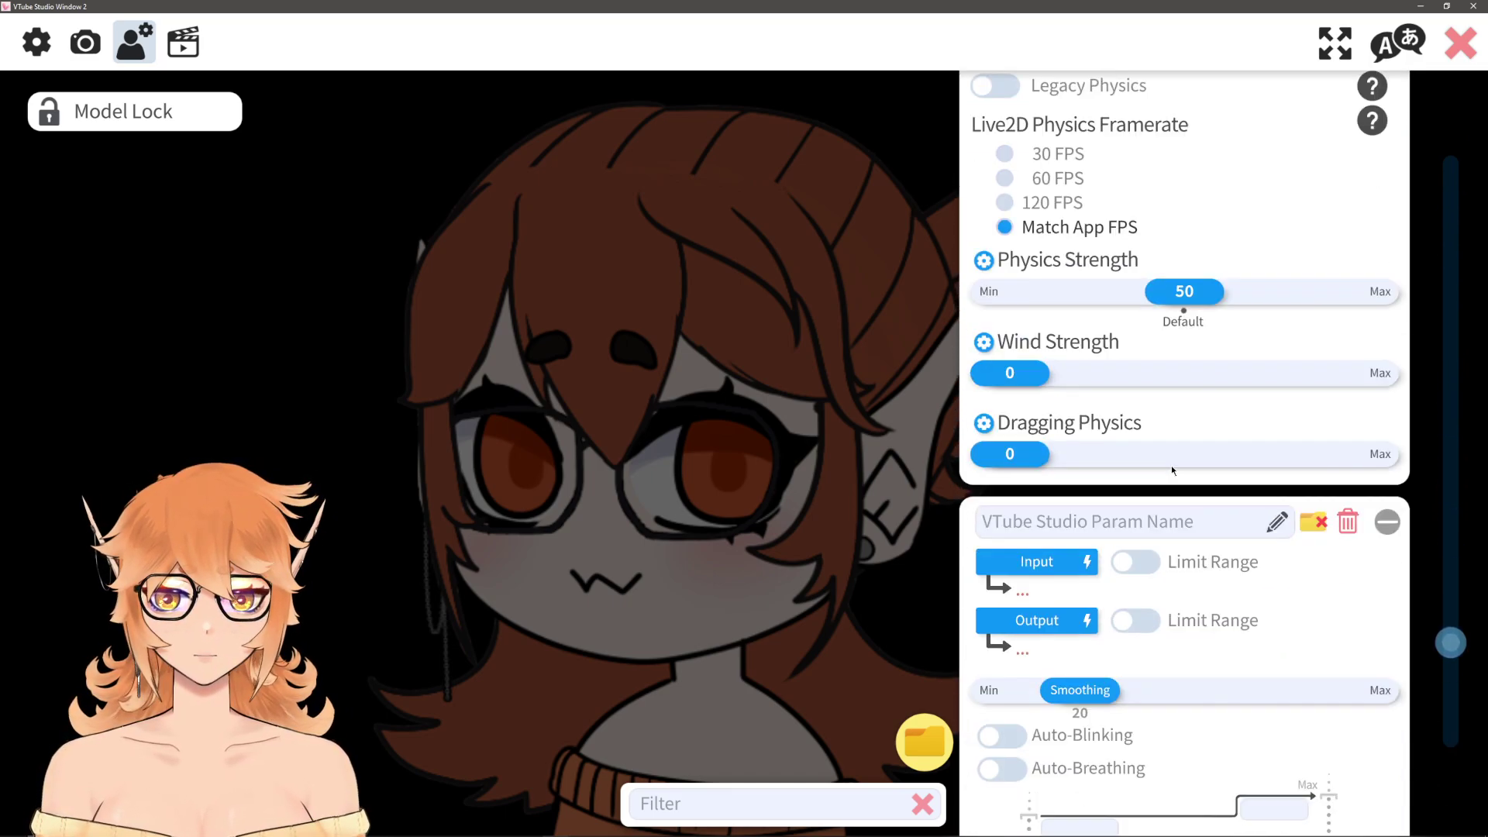
scroll(1170, 466, down, 3)
click(1275, 302)
text(Volume)
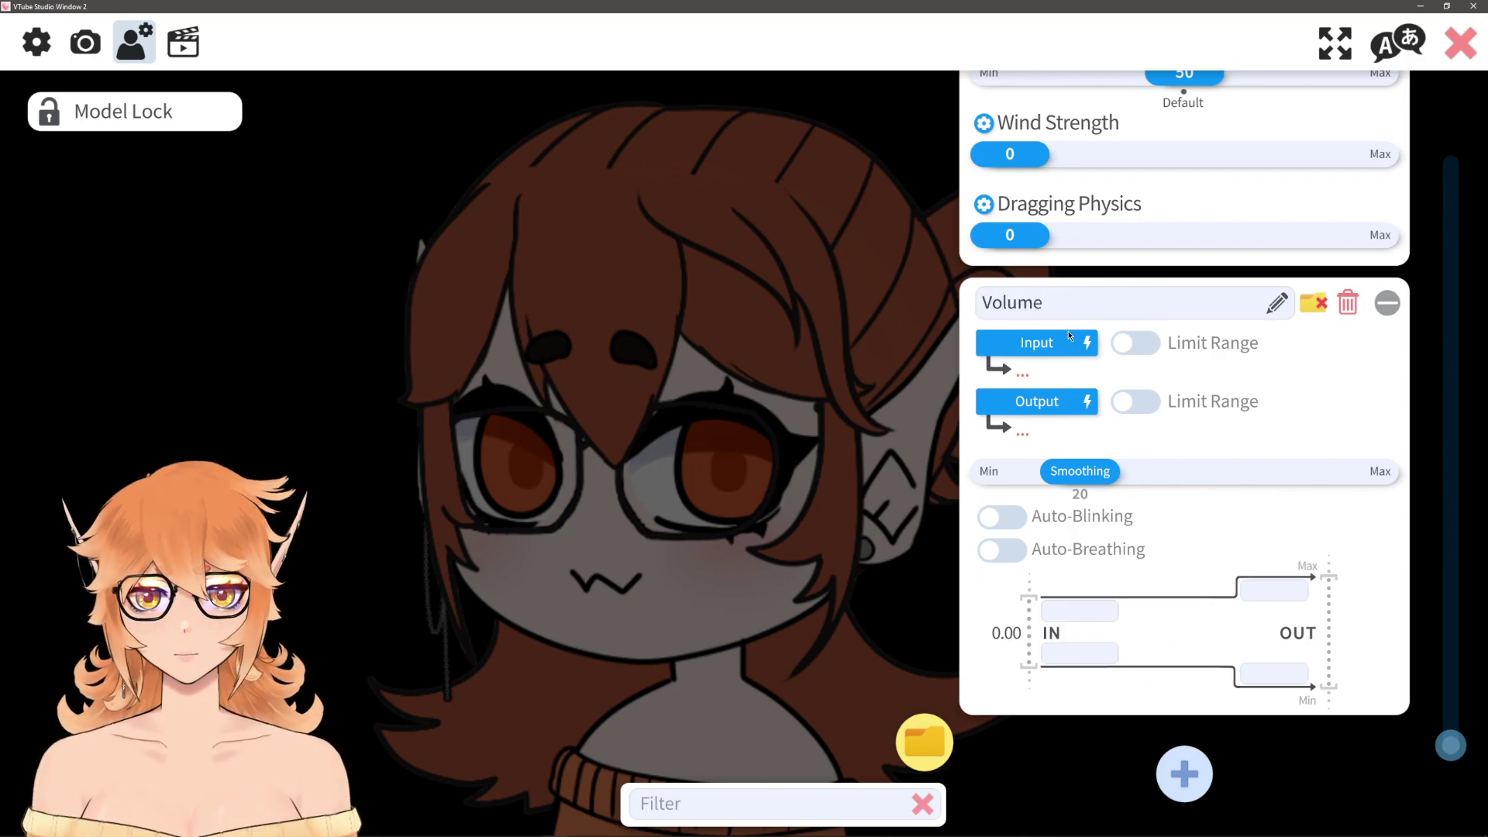
- Map the Volume parameter's input to VoiceVolume and its output to ParamVoiceVolume
click(1070, 335)
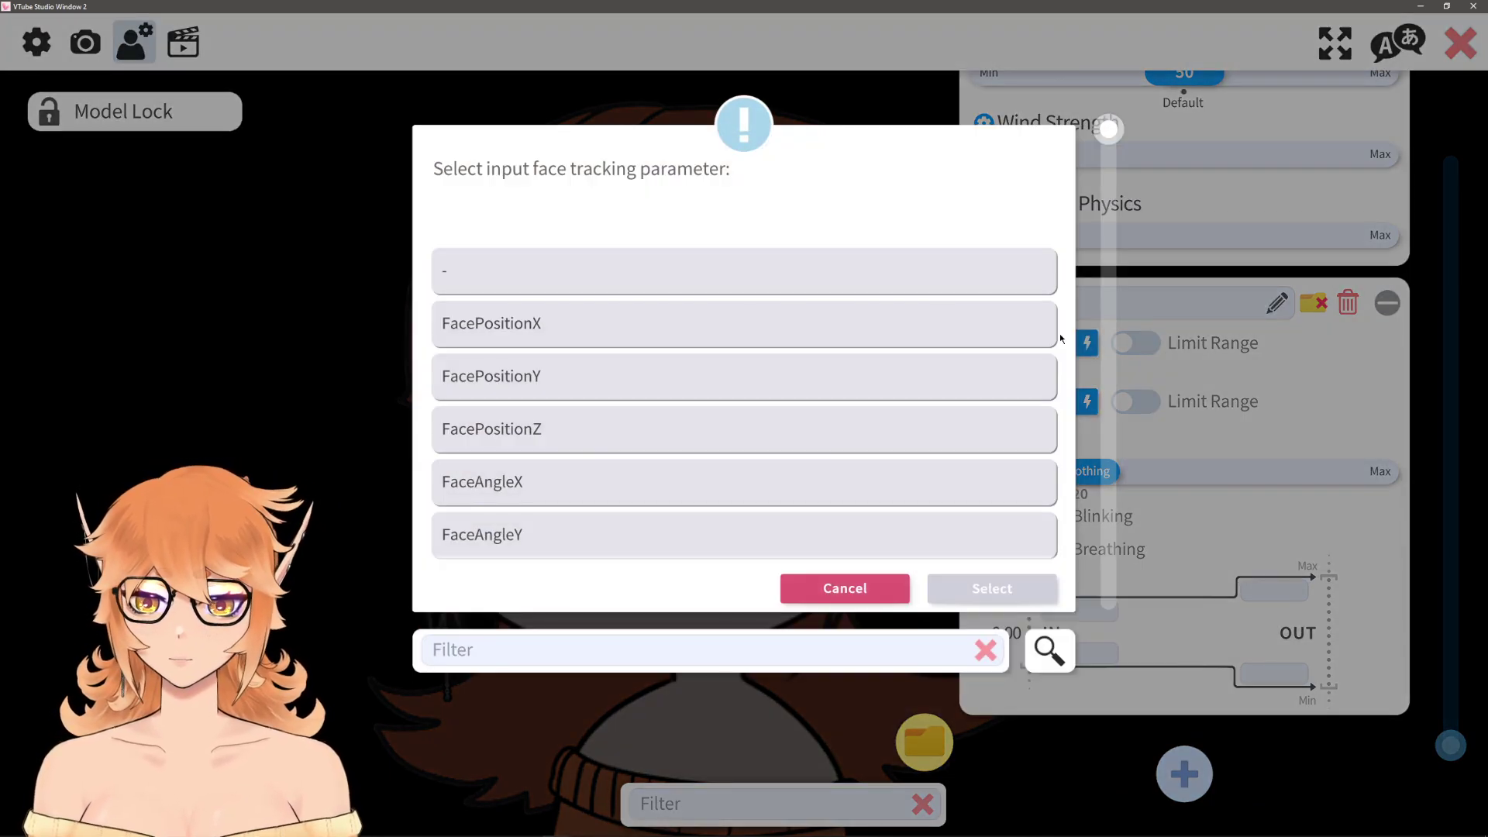
text(vol)
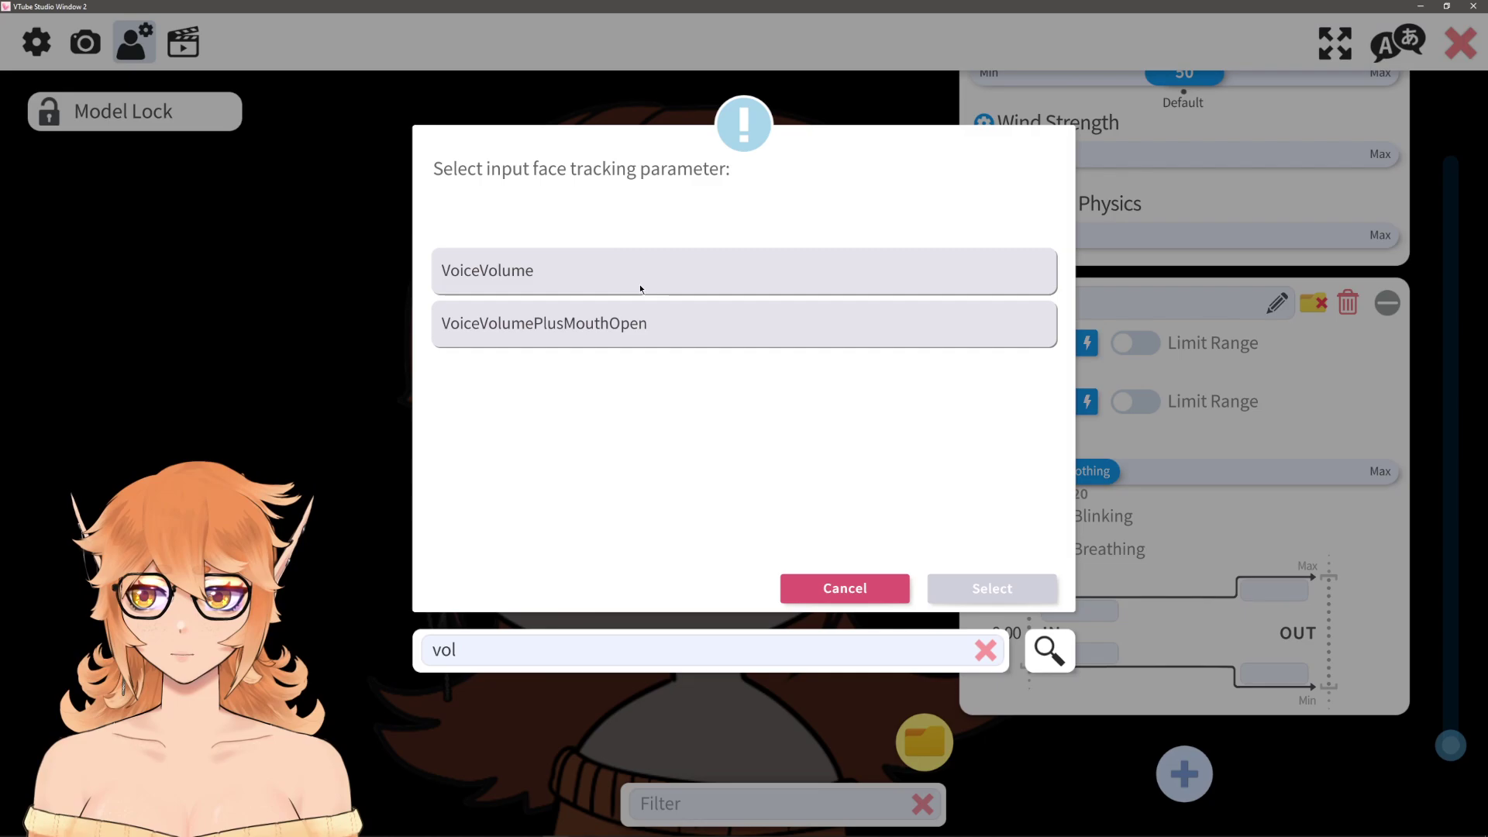
double_click(547, 273)
text(V)
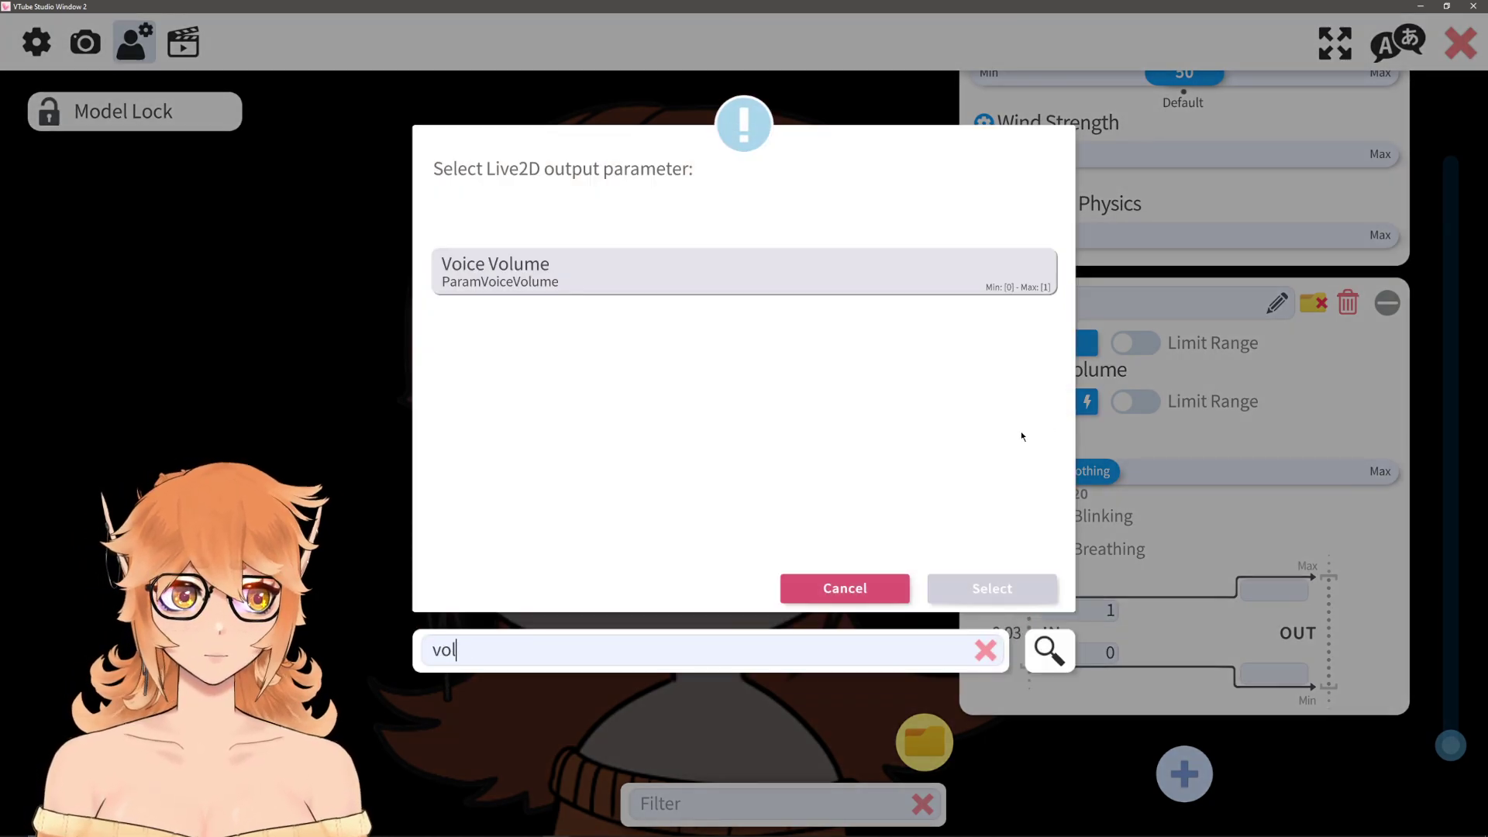
double_click(725, 280)
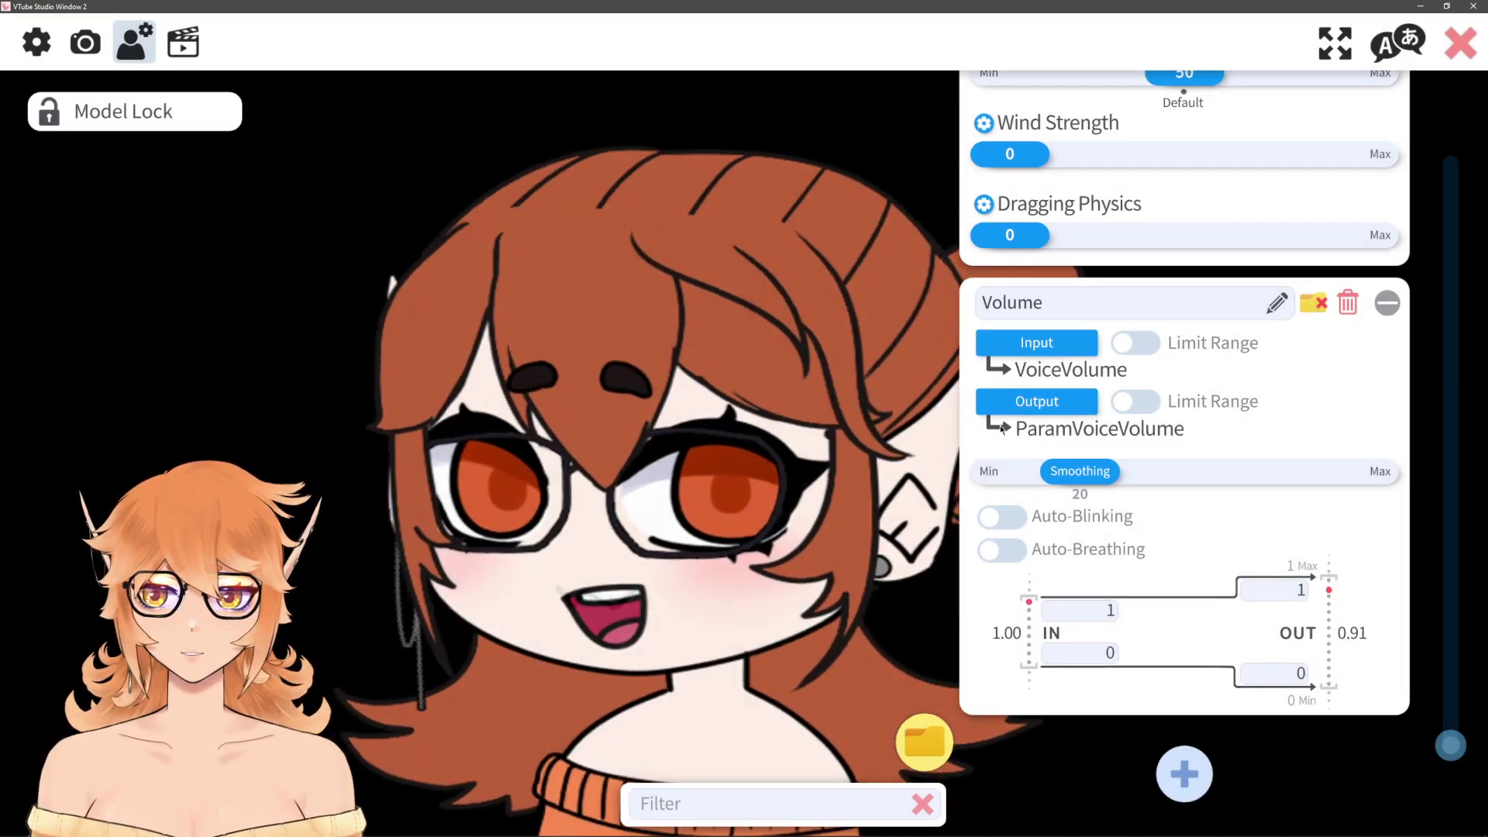
- Shrink the model in the scene, and set the Volume parameter's upper input limit to .01 and its smoothing to 0
scroll(569, 485, down, 3)
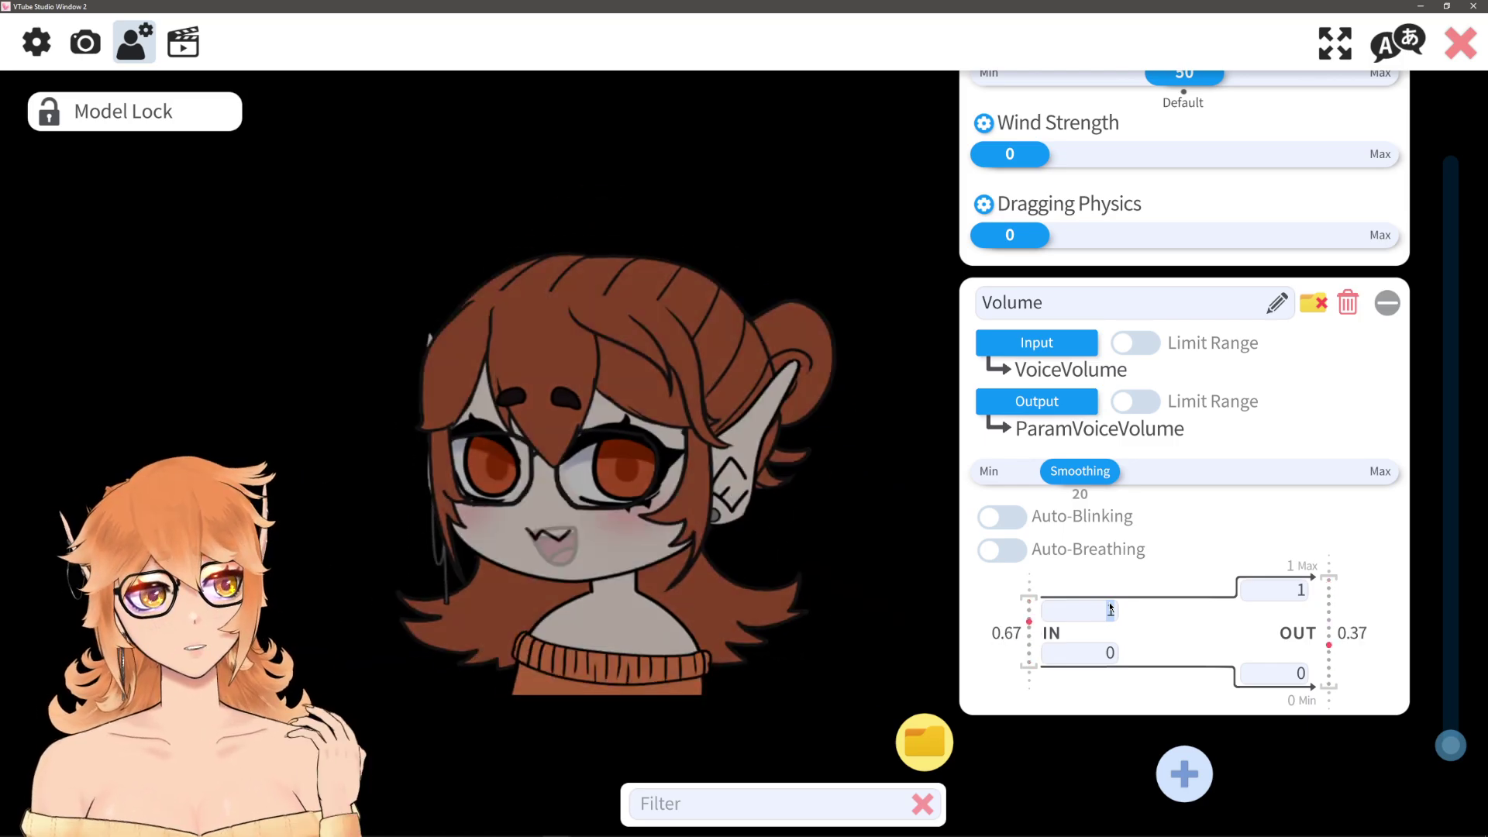
text(.0)
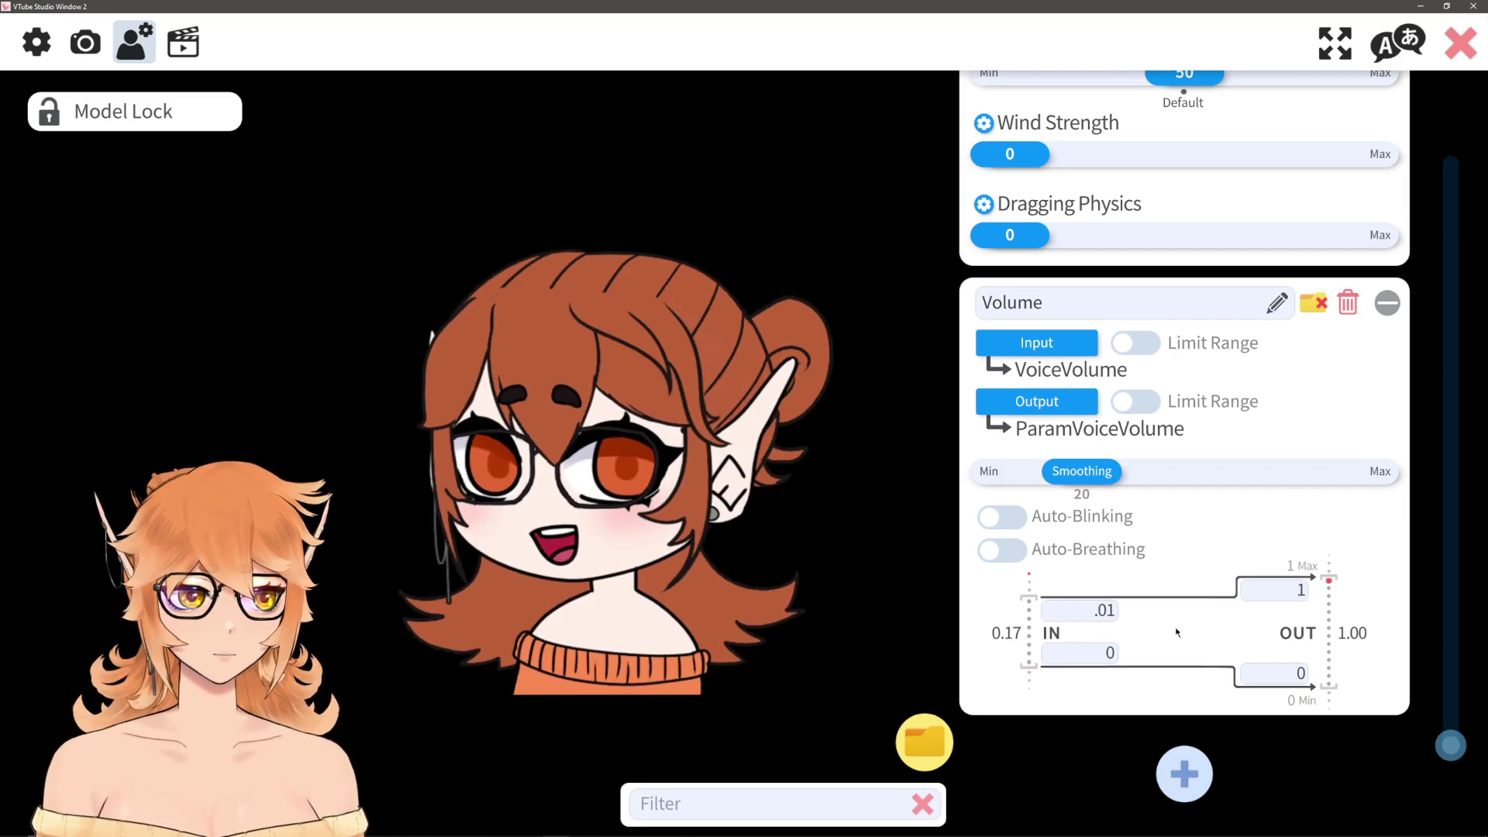
drag(1077, 475, 946, 453)
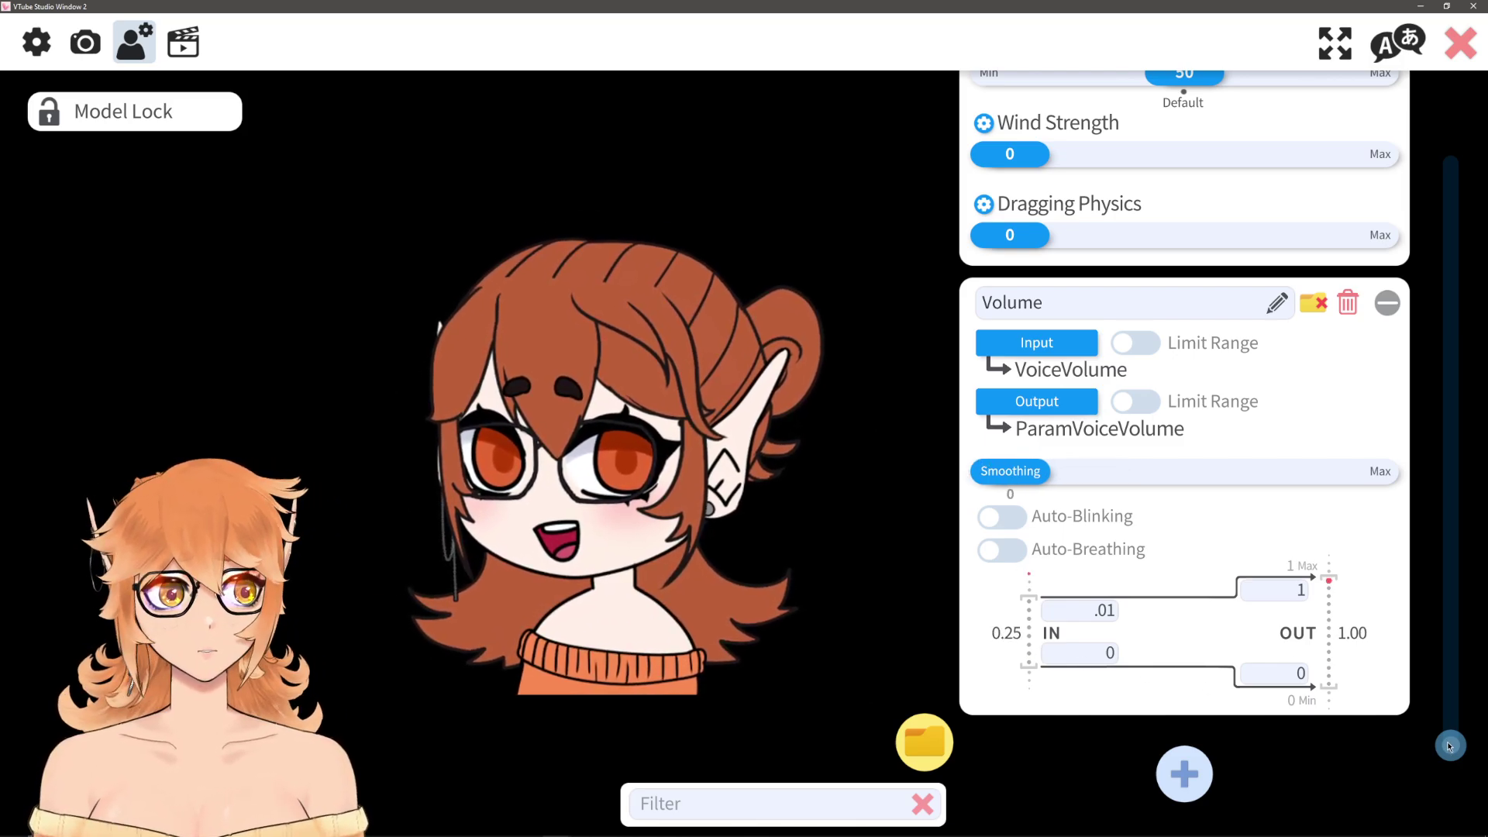
- Reduce the model's Physics Strength to 31
drag(1448, 747, 1330, 523)
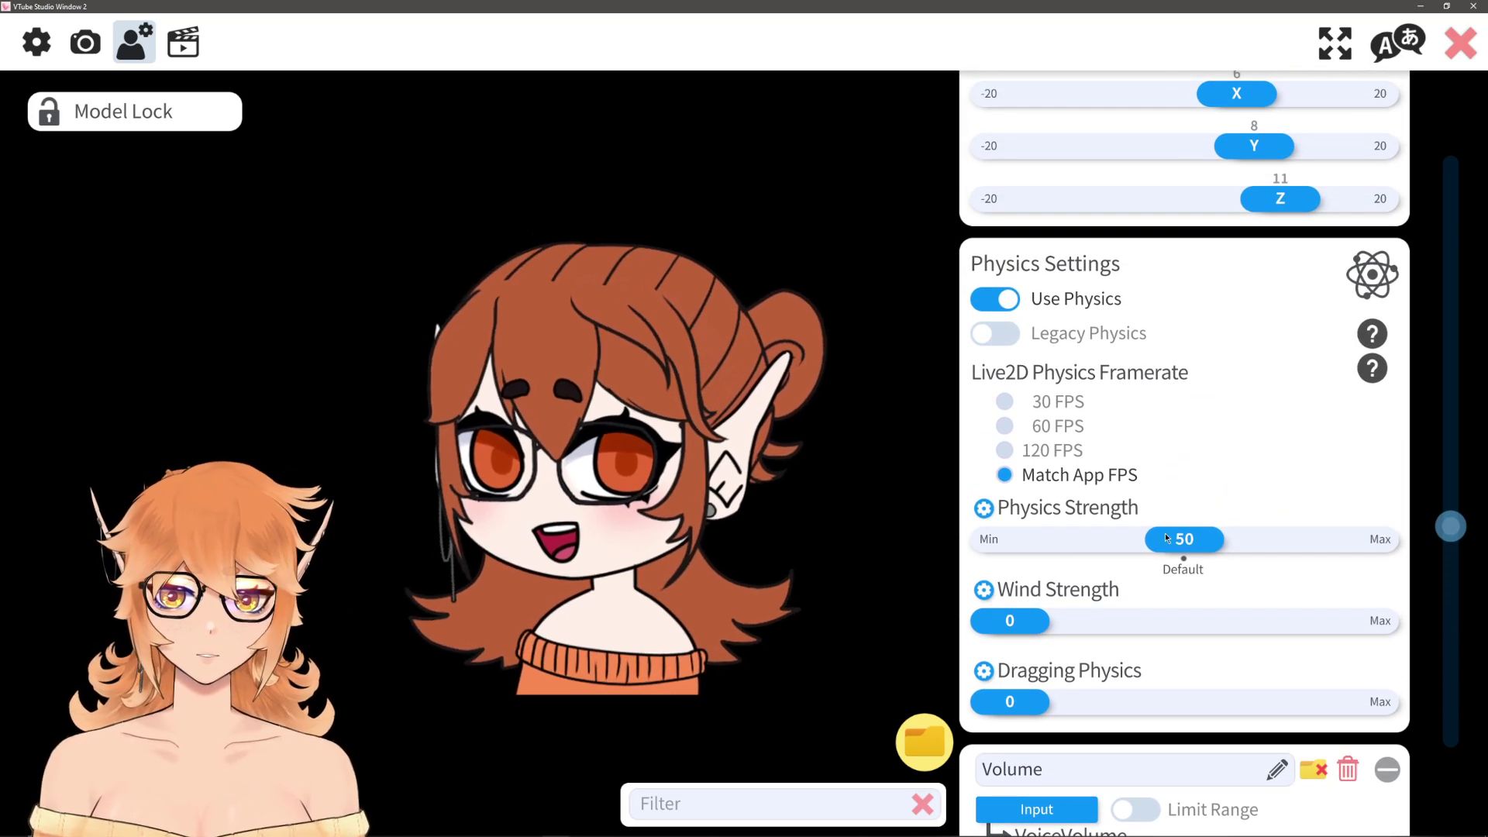
drag(1166, 533, 1072, 552)
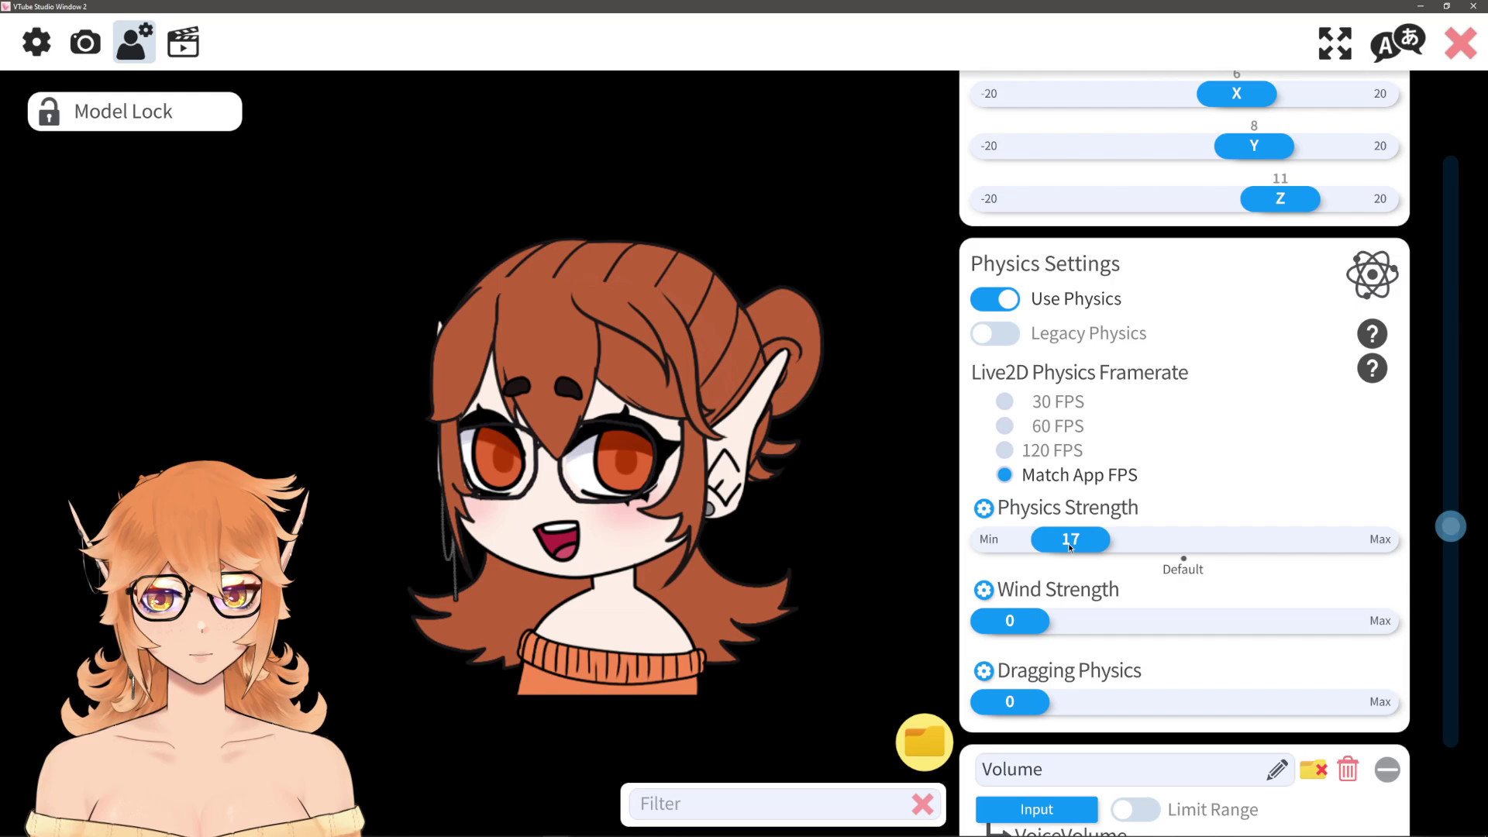
drag(1070, 547, 1121, 546)
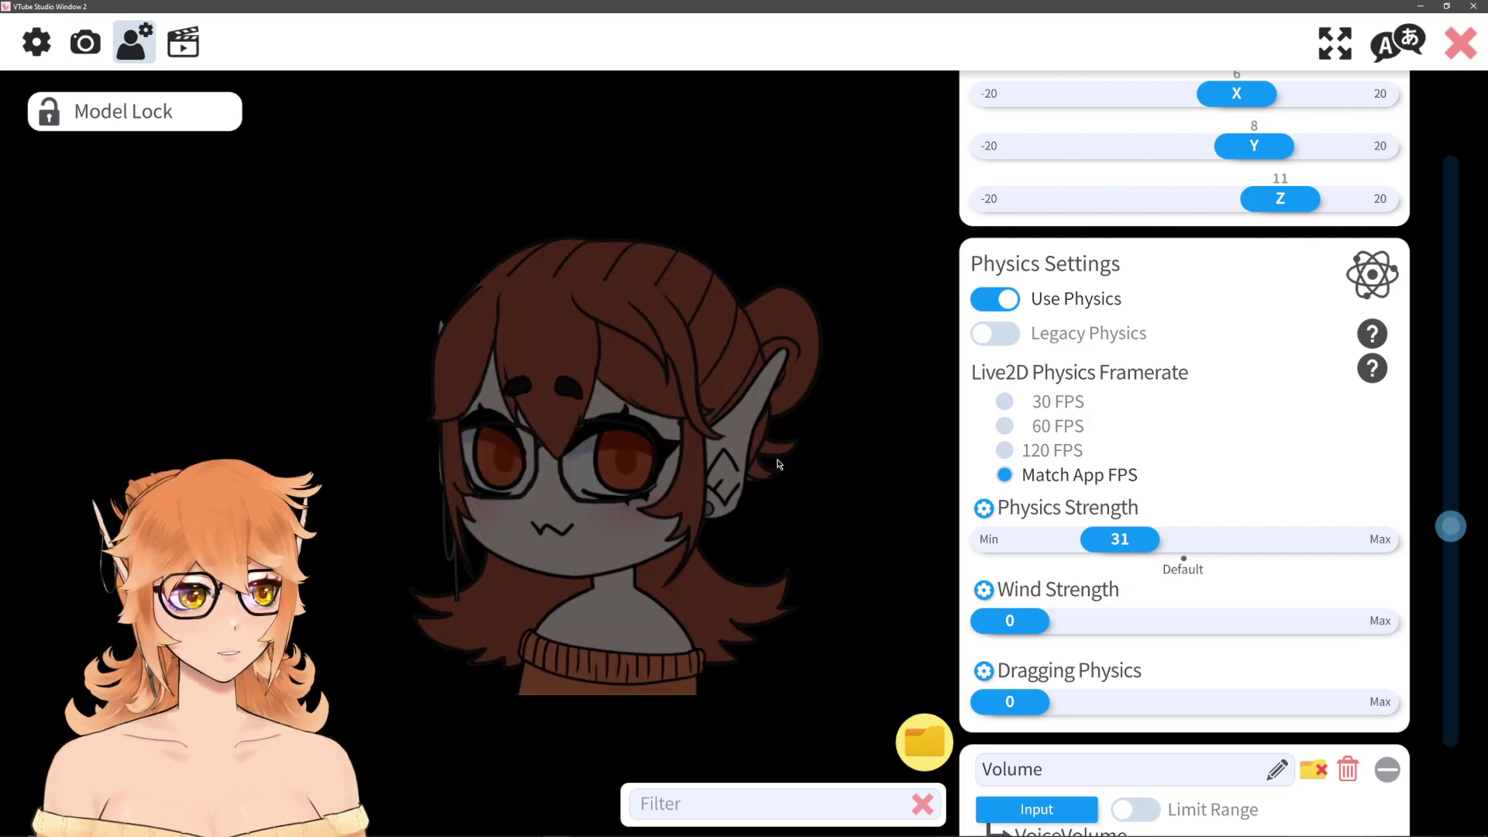
- Enlarge the picrew model slightly and shift it lower in the scene
scroll(628, 458, up, 5)
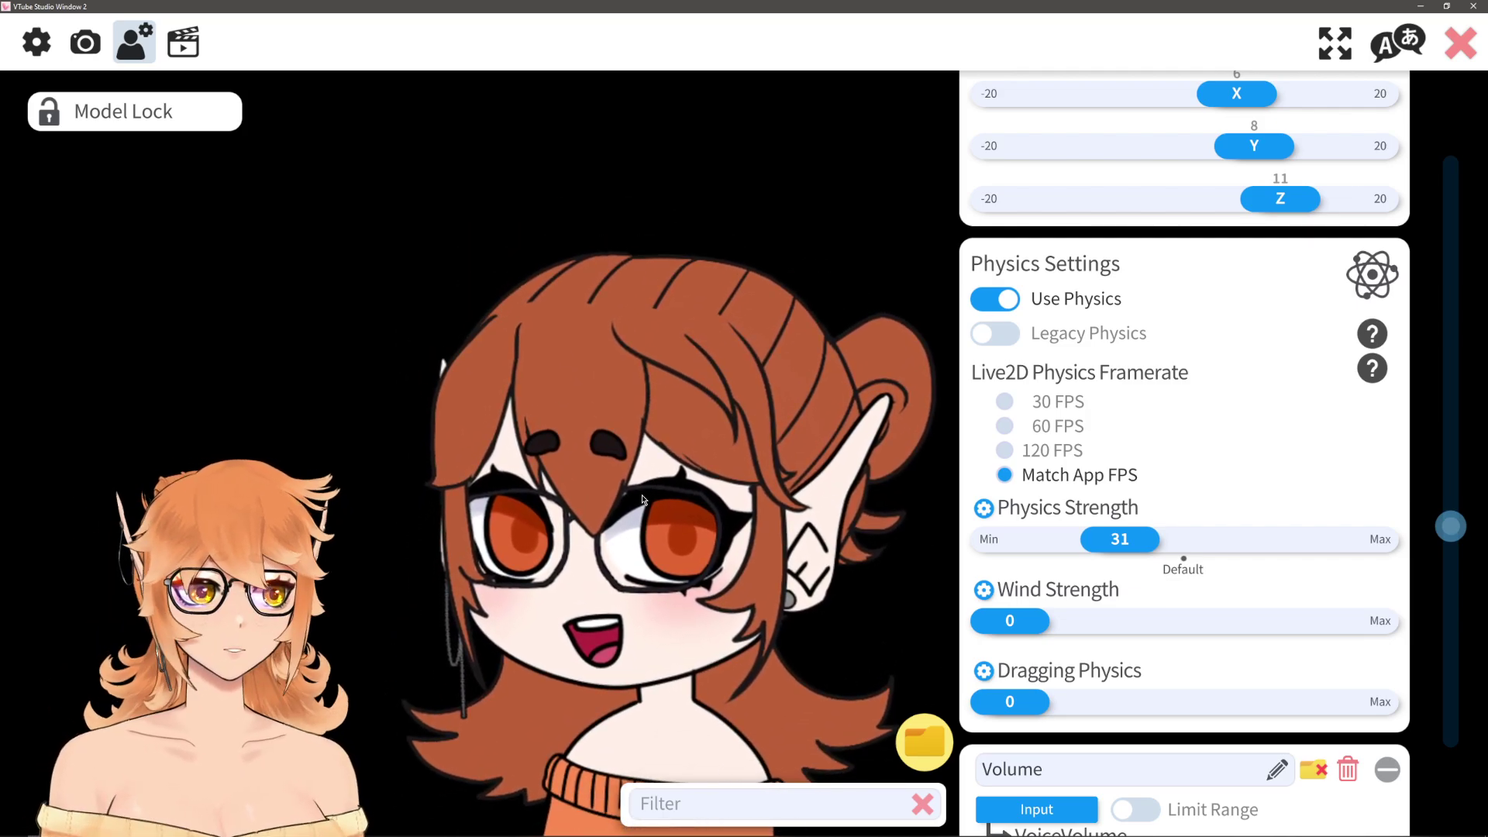
scroll(624, 473, up, 3)
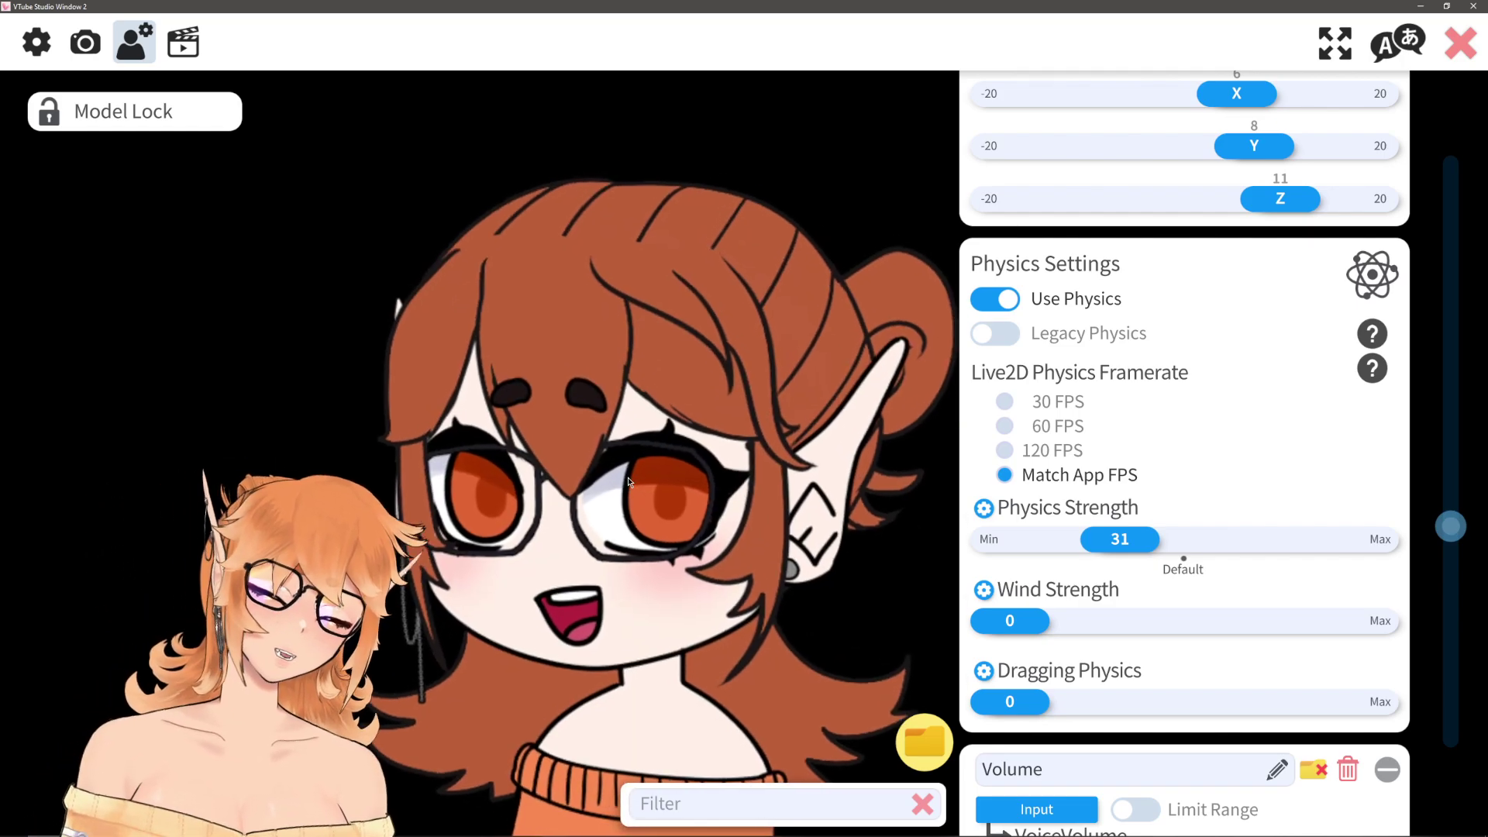
scroll(680, 366, down, 3)
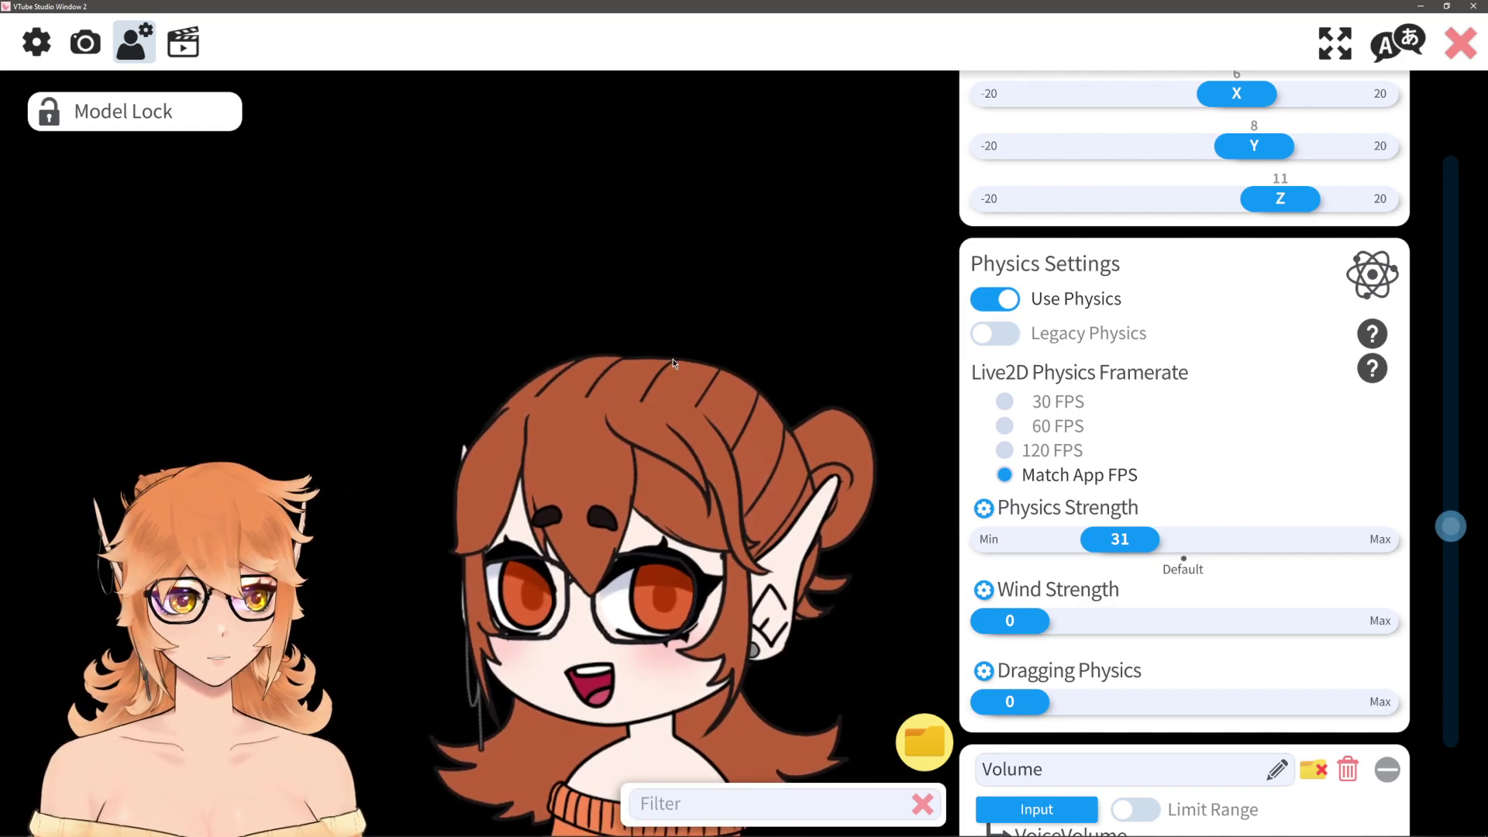